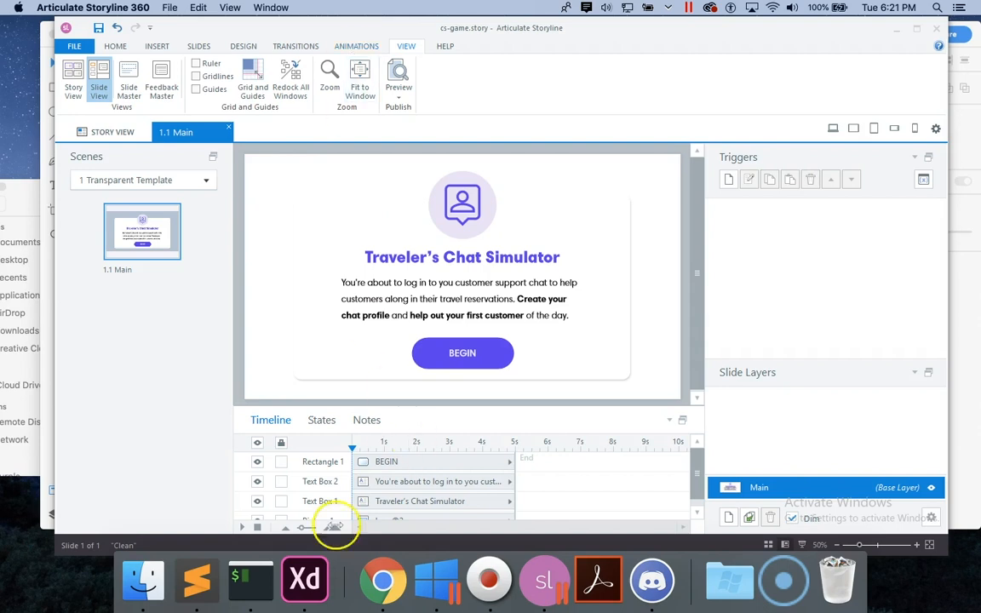
Switch to Adobe XD and review the chat simulator artboards from the BEGIN screen through the START CHATTING screen.
click(305, 580)
click(482, 280)
click(566, 262)
click(598, 252)
click(529, 427)
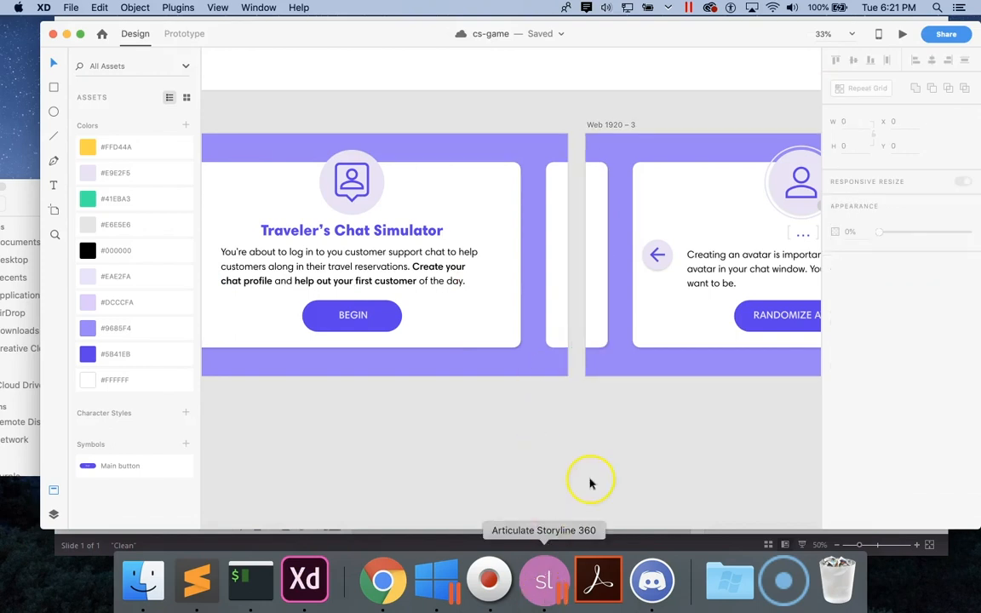
scroll(590, 483, right, 5)
scroll(590, 484, left, 5)
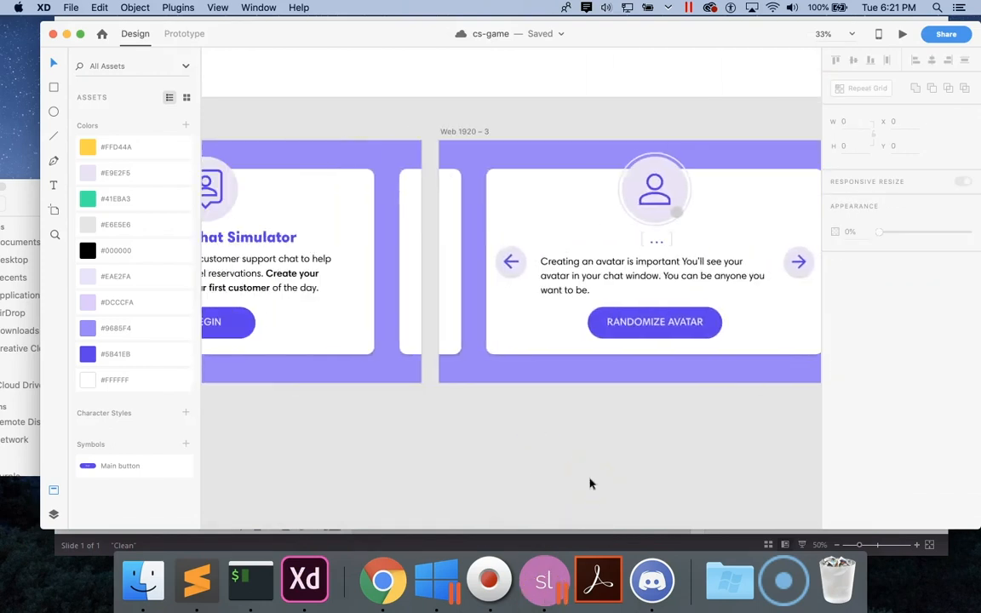
scroll(631, 400, right, 5)
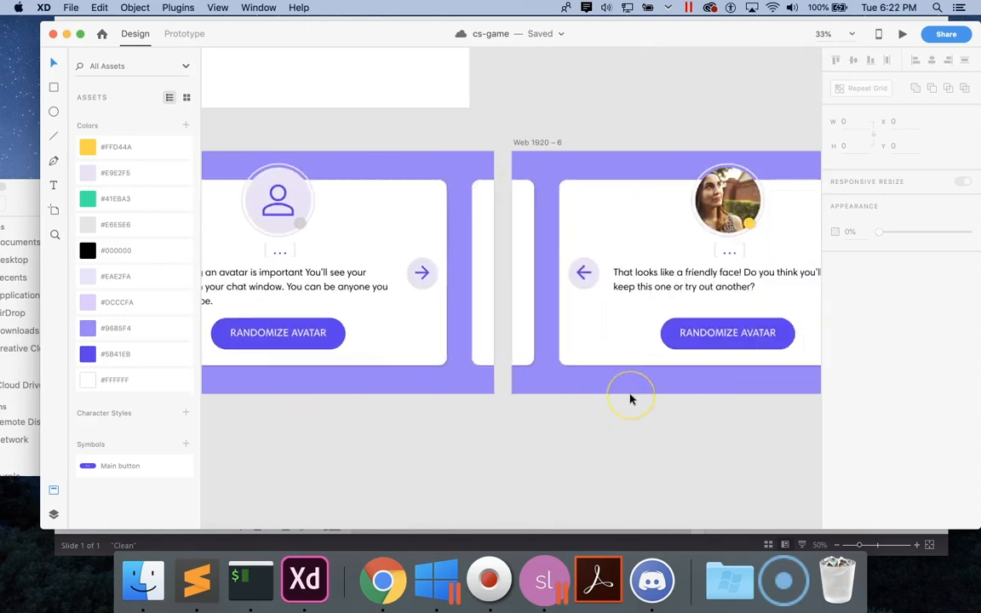
scroll(630, 400, right, 15)
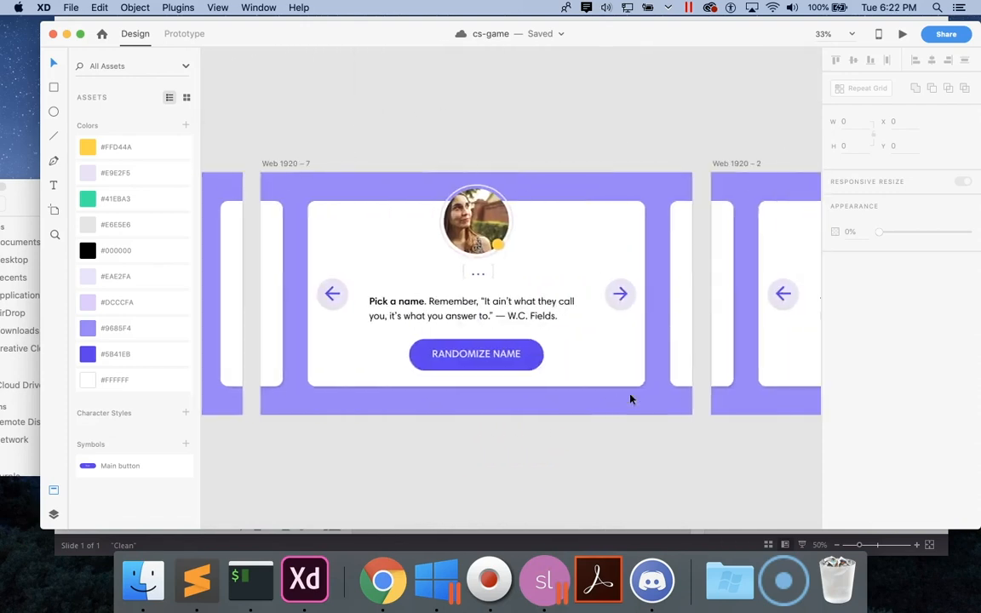
scroll(630, 399, right, 10)
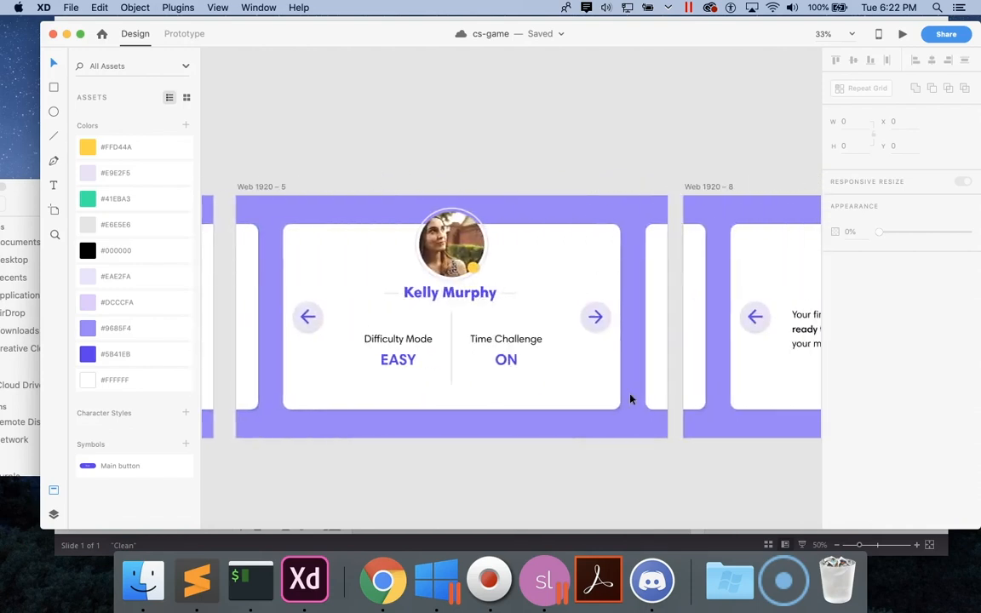
scroll(630, 399, right, 8)
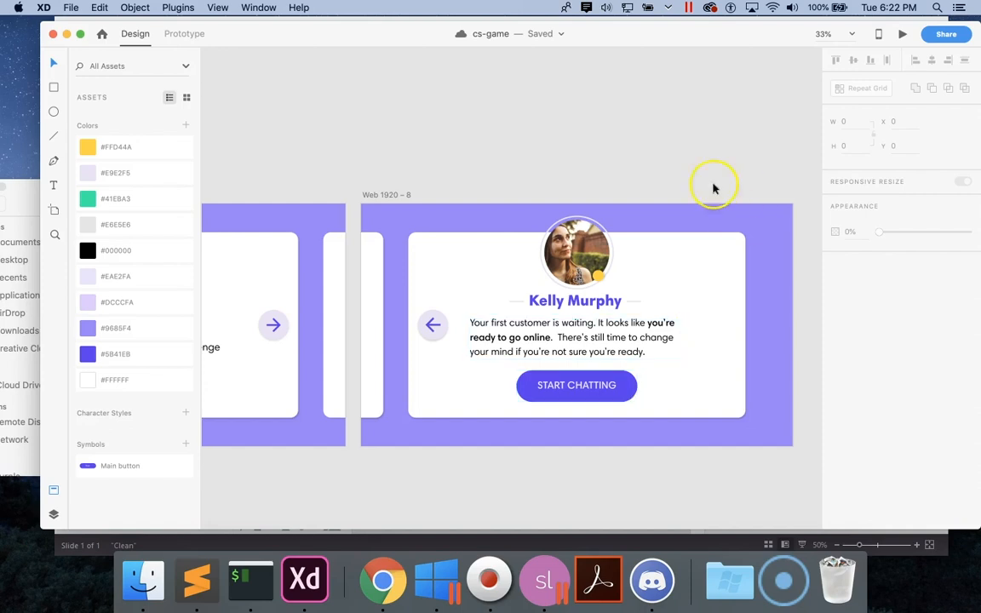
scroll(576, 340, left, 10)
scroll(576, 340, left, 15)
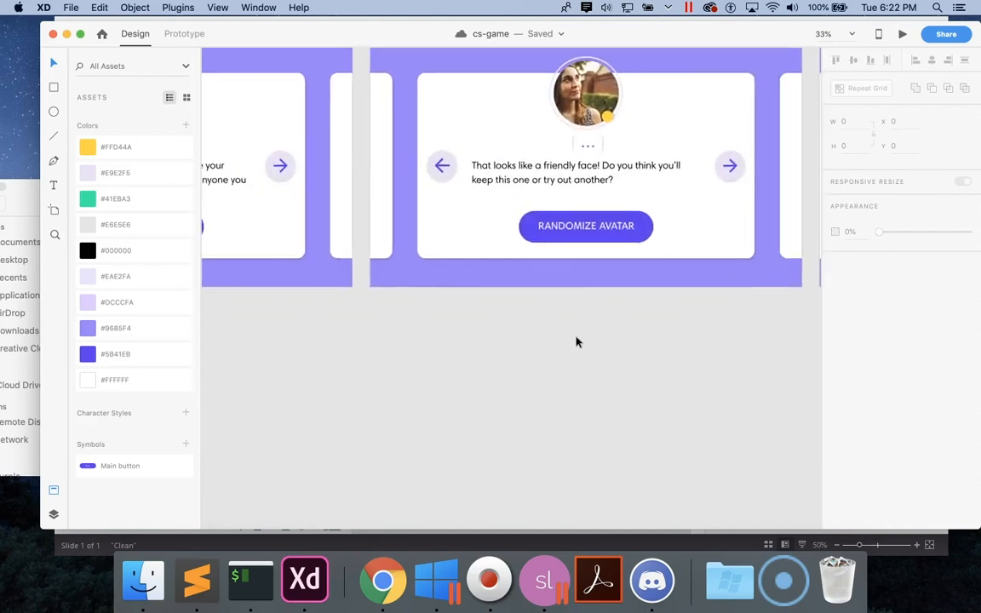
scroll(576, 340, up, 3)
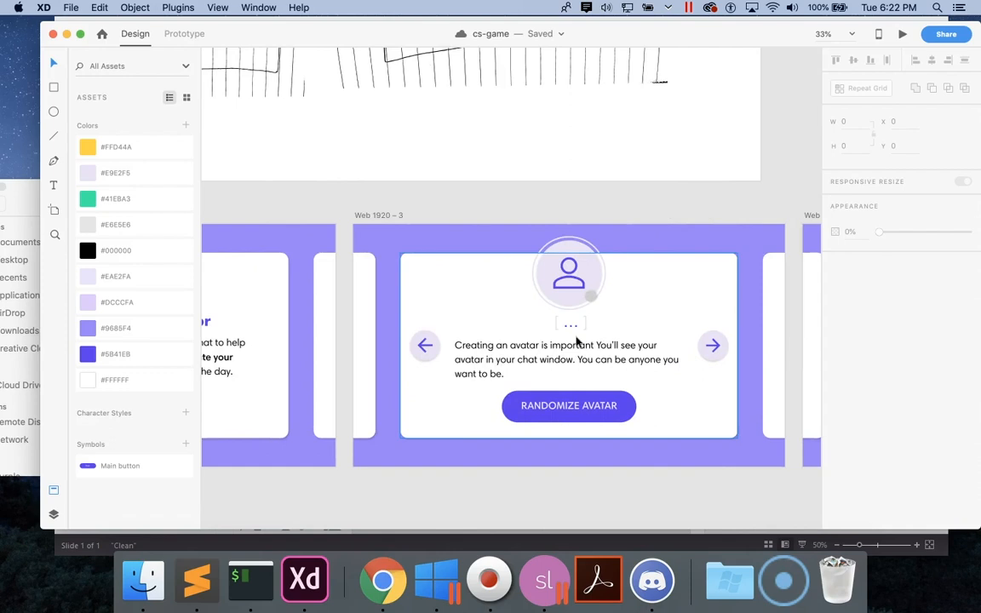
scroll(576, 340, left, 3)
Switch to Articulate Storyline and open the Blank layout in the slide master for editing.
click(552, 586)
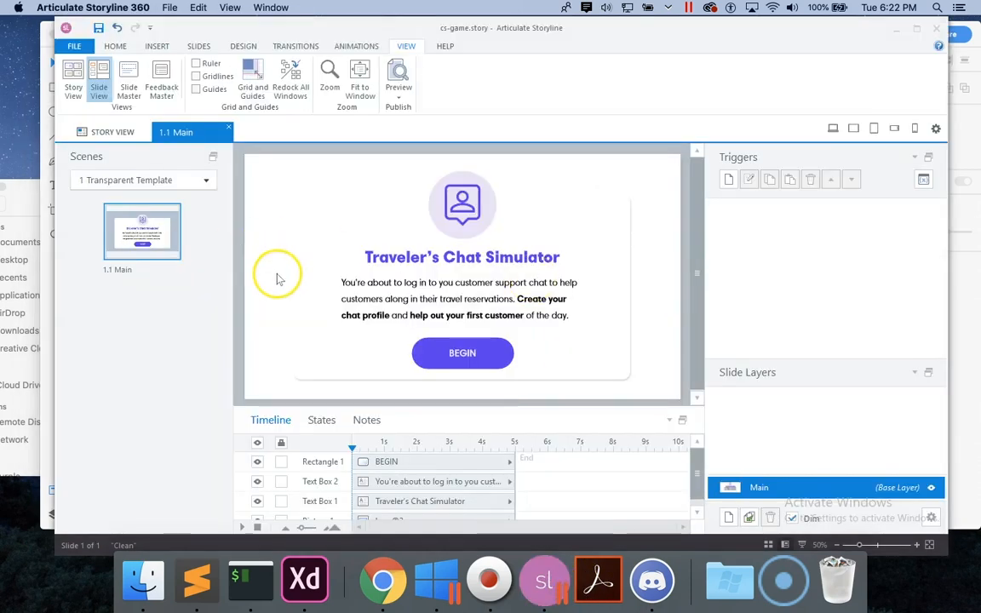
click(157, 47)
click(126, 47)
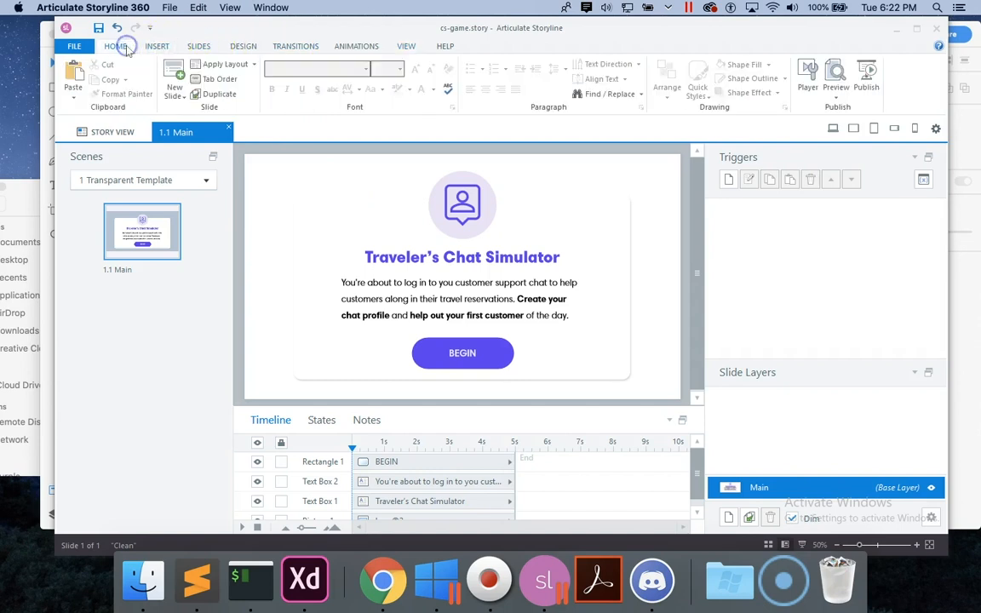
click(204, 48)
click(408, 46)
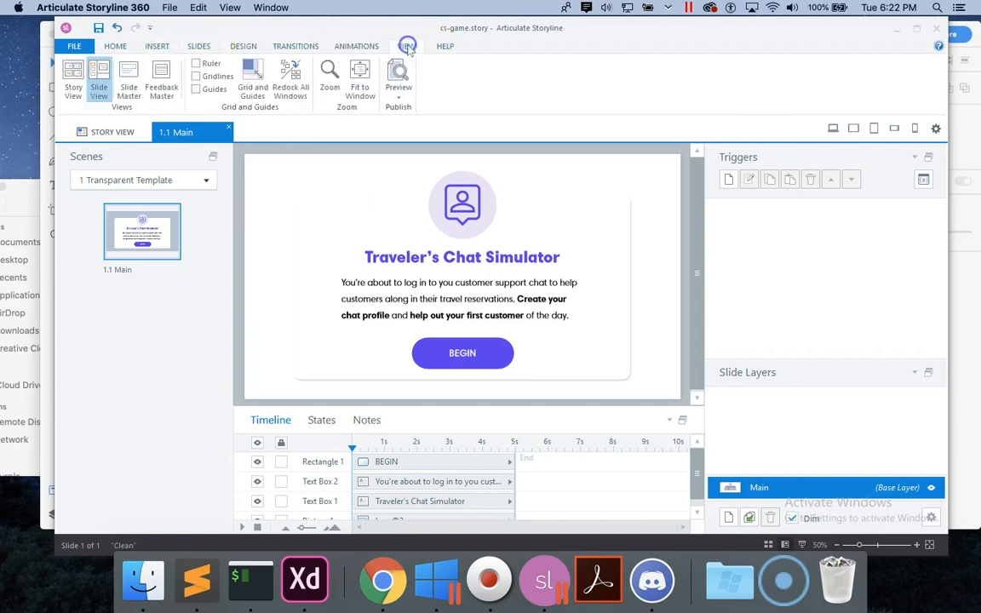
click(141, 81)
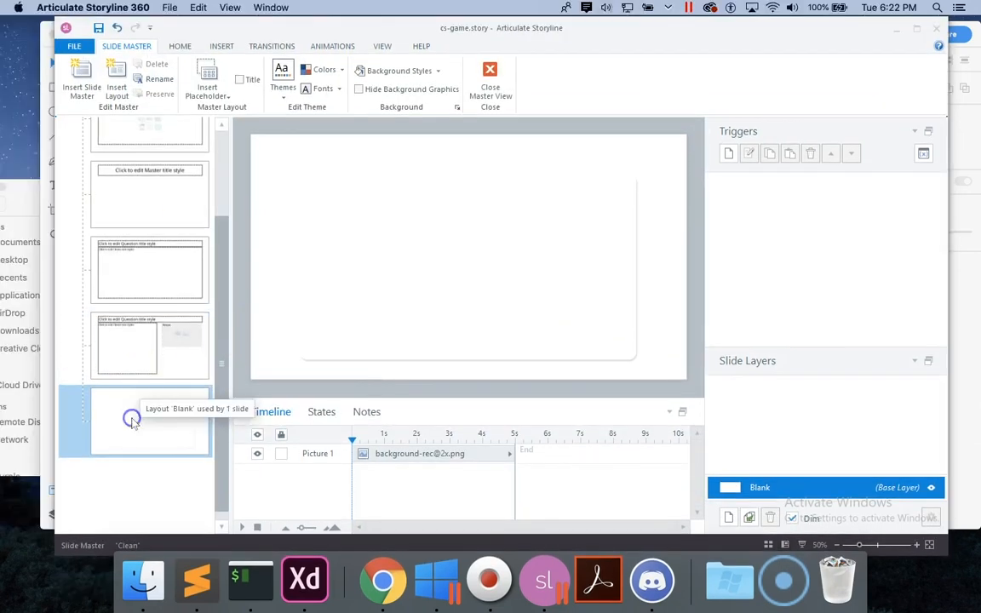
In Adobe XD, export the partial card rectangle on the first artboard as the PNG "right-card-edge" into the CS game folder.
click(305, 579)
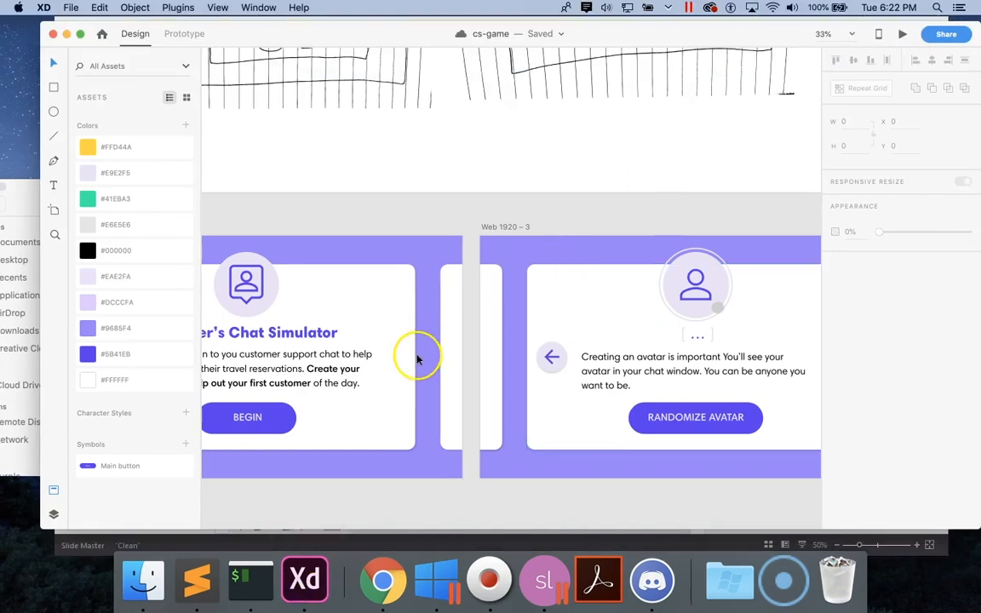
click(454, 359)
click(53, 513)
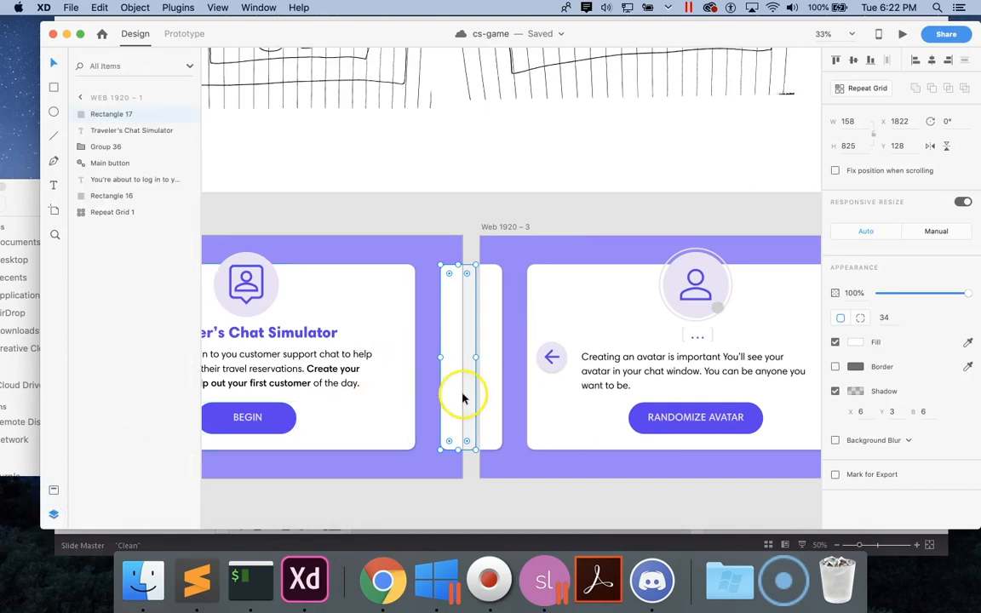
right_click(119, 114)
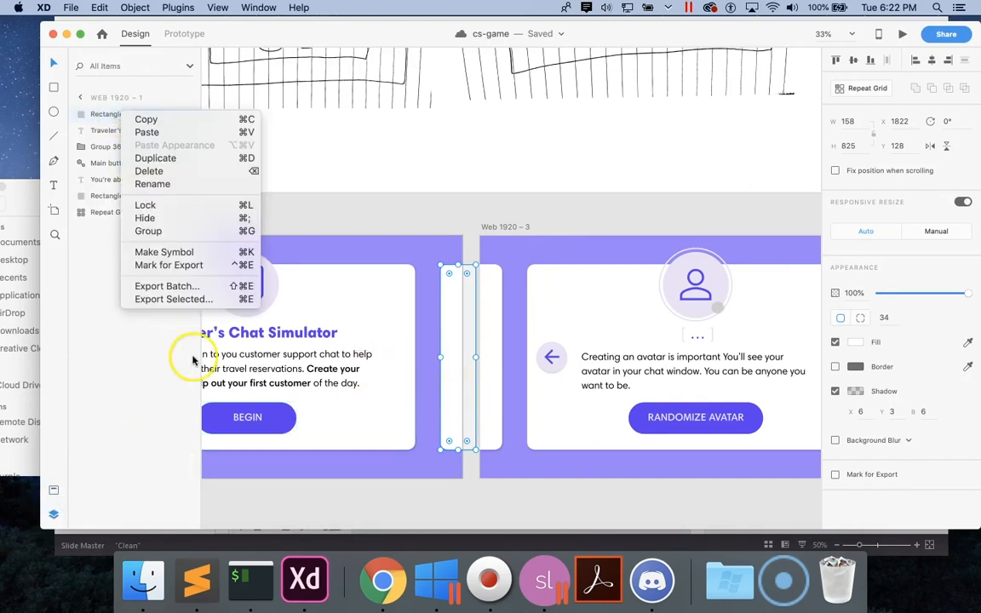
click(174, 299)
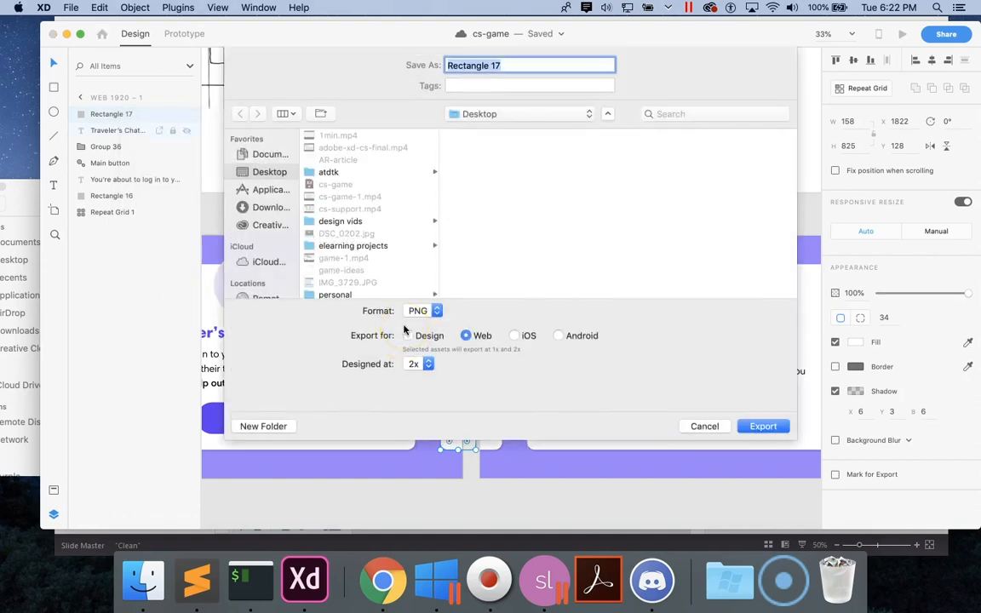
scroll(356, 197, down, 3)
click(358, 184)
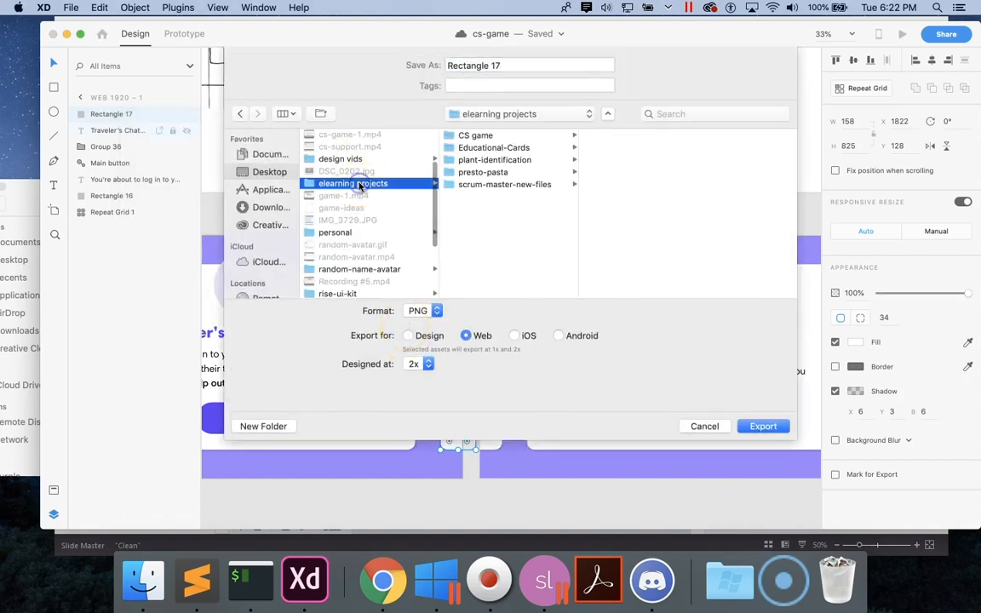
click(488, 136)
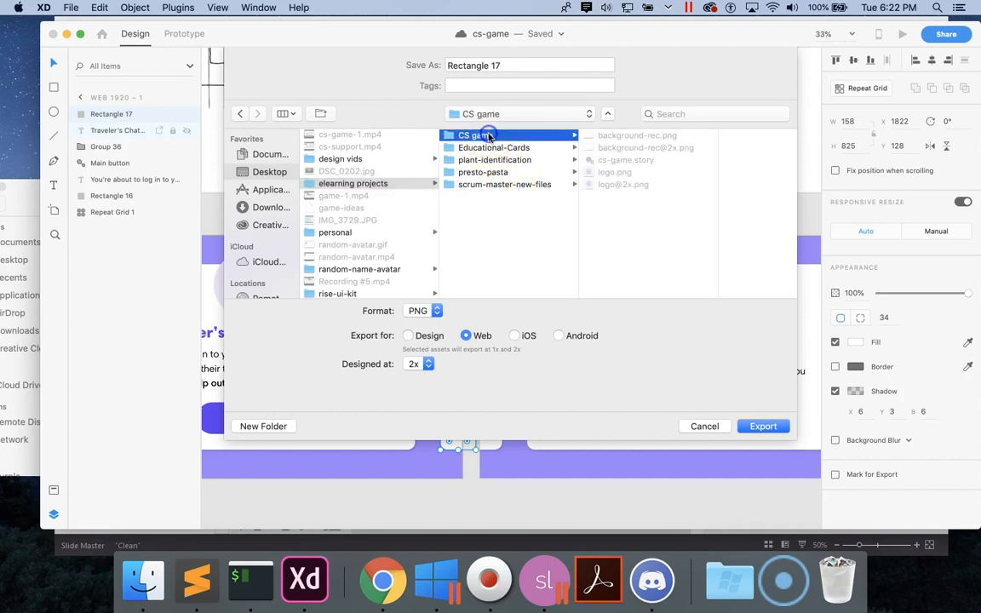
triple_click(529, 66)
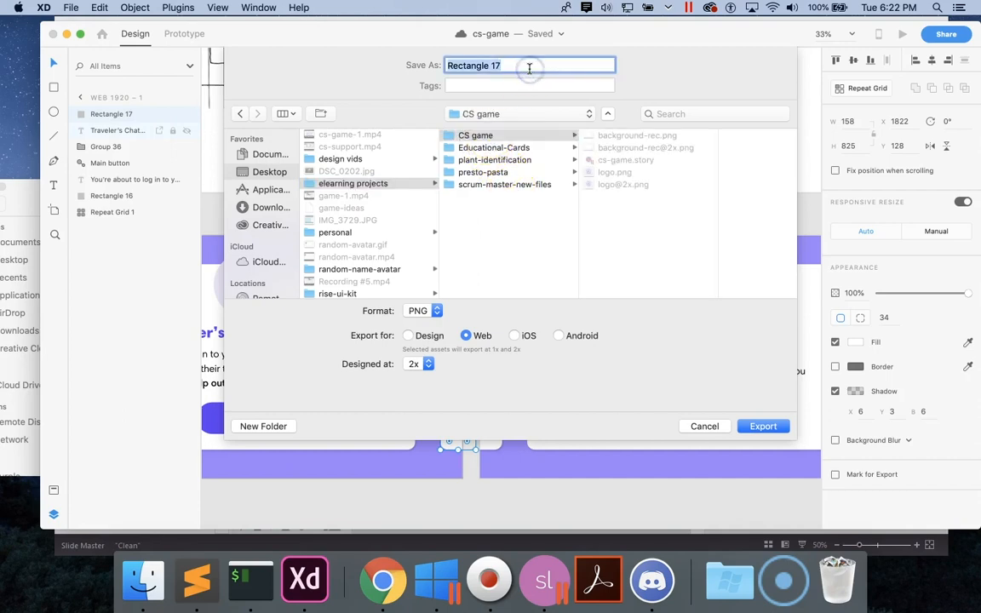
text(right-card-edge)
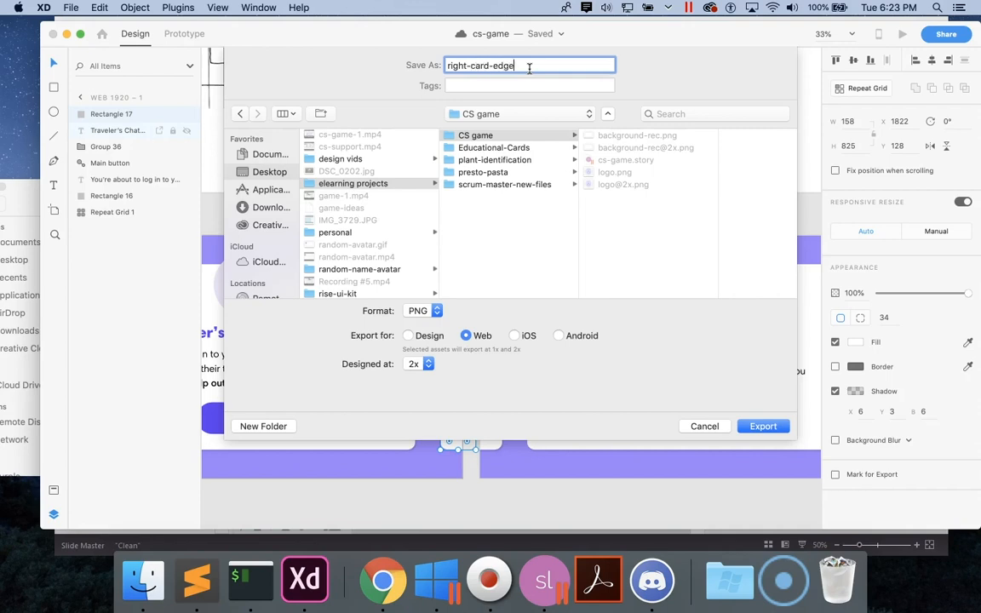
click(771, 430)
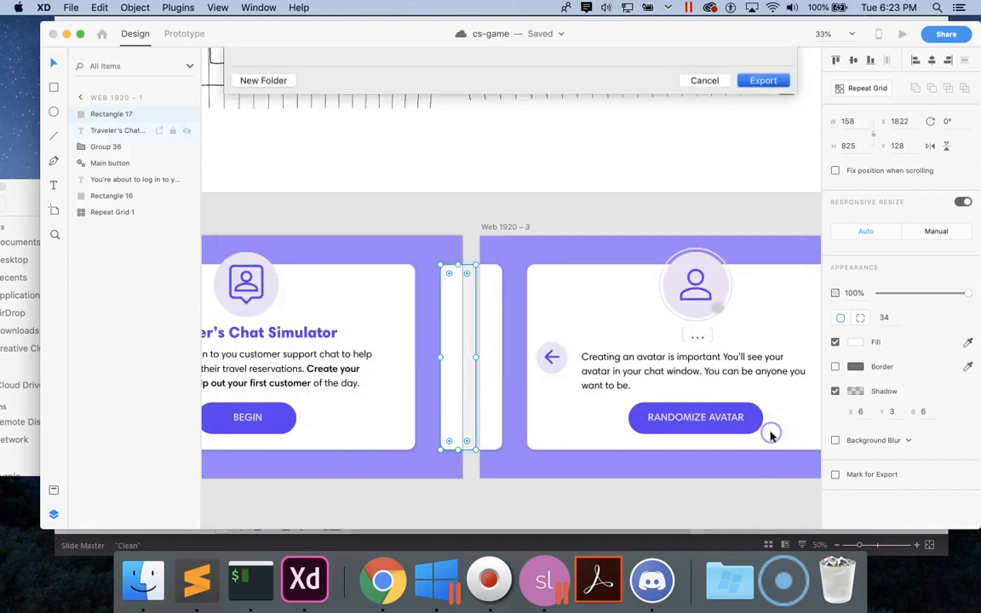
Switch to Storyline and insert the picture right-card-edge@2x from the CS game folder into the Blank master layout.
click(543, 596)
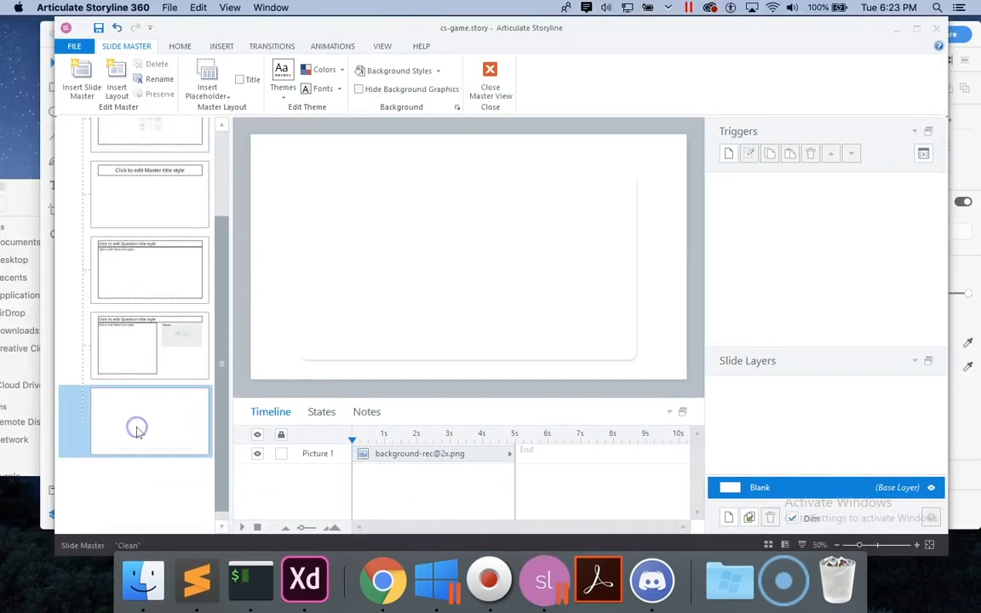
click(223, 47)
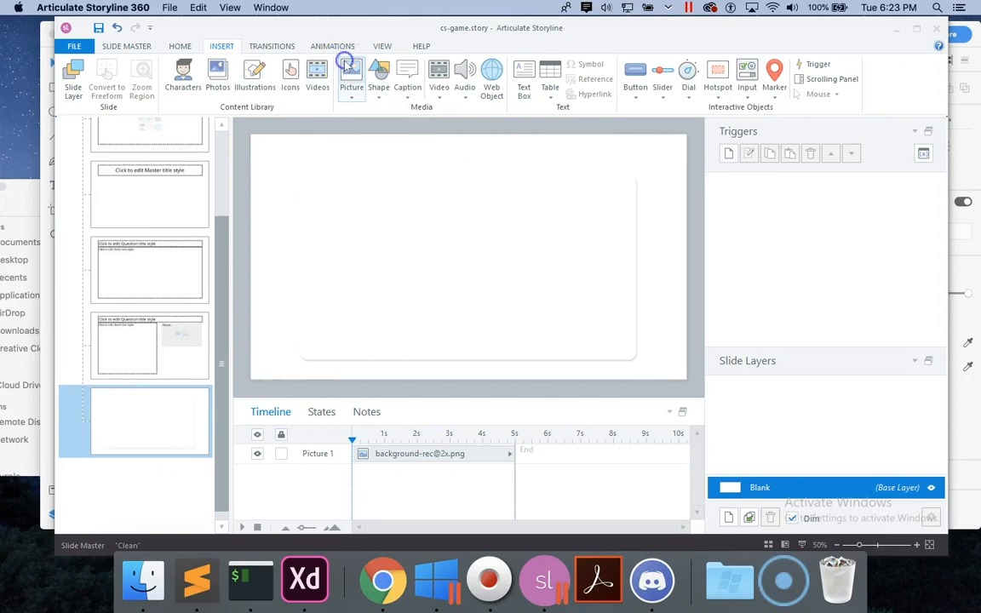
click(297, 58)
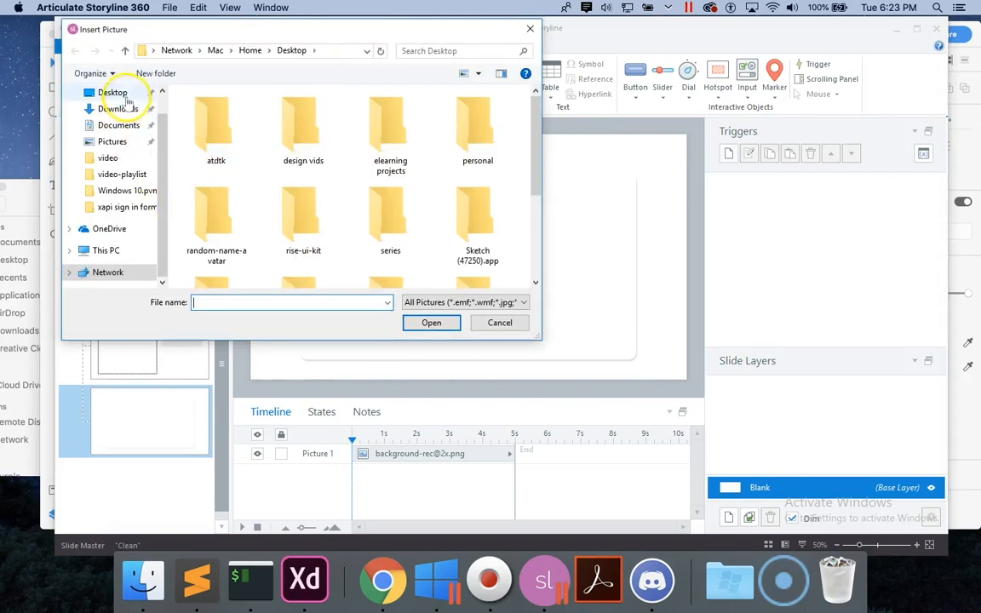
click(124, 94)
click(281, 146)
double_click(262, 104)
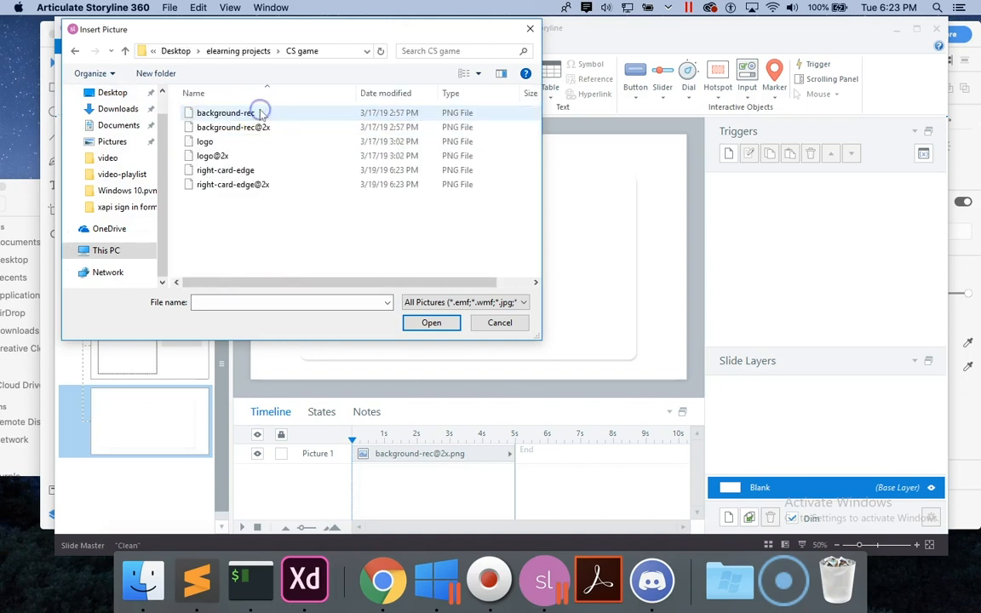
click(247, 186)
click(451, 327)
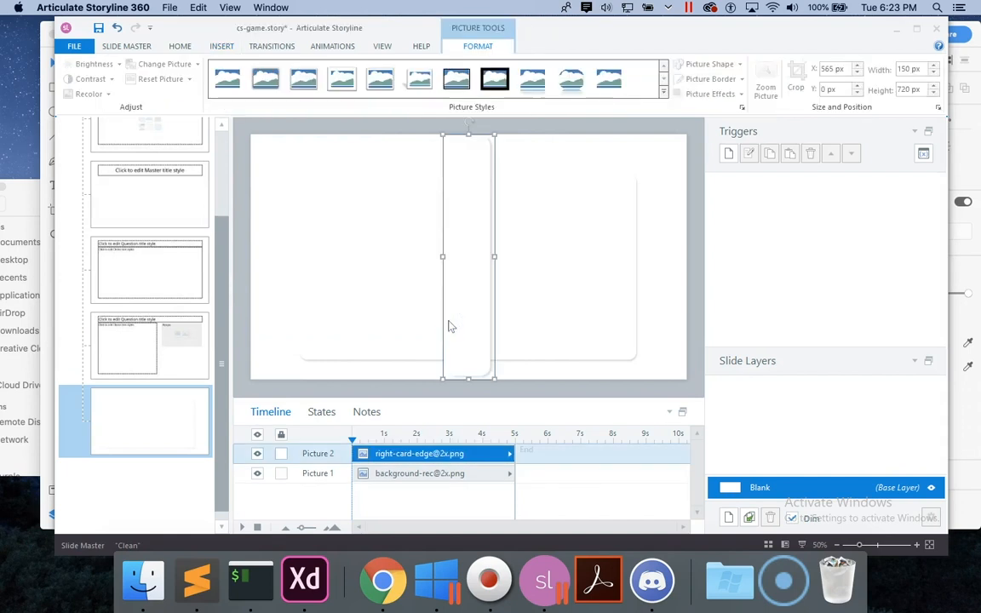
Move the card edge picture just outside the slide's right edge, at about X 1301 px and Y -6 px.
drag(478, 288, 653, 287)
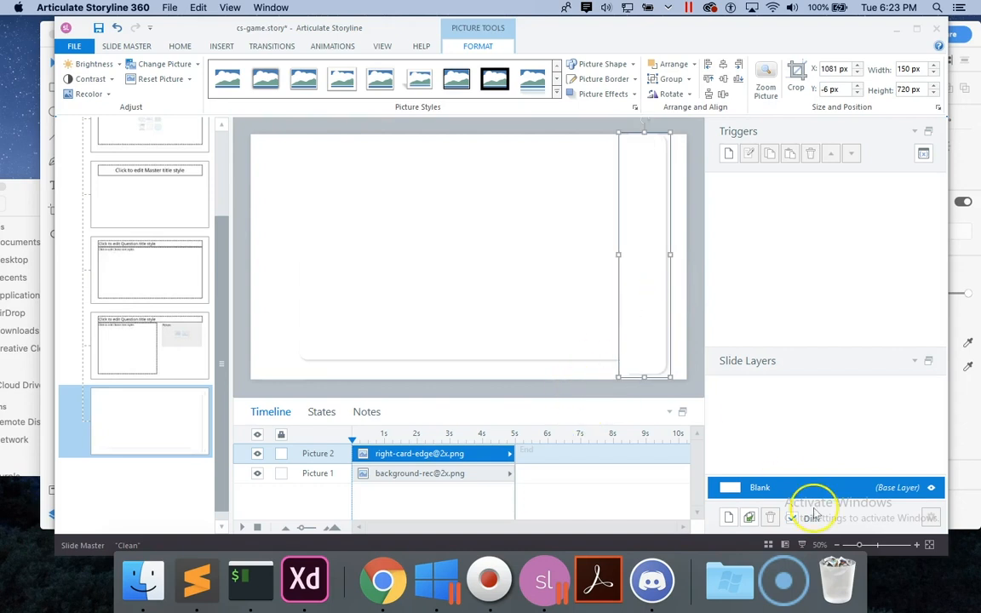
click(836, 546)
click(836, 546)
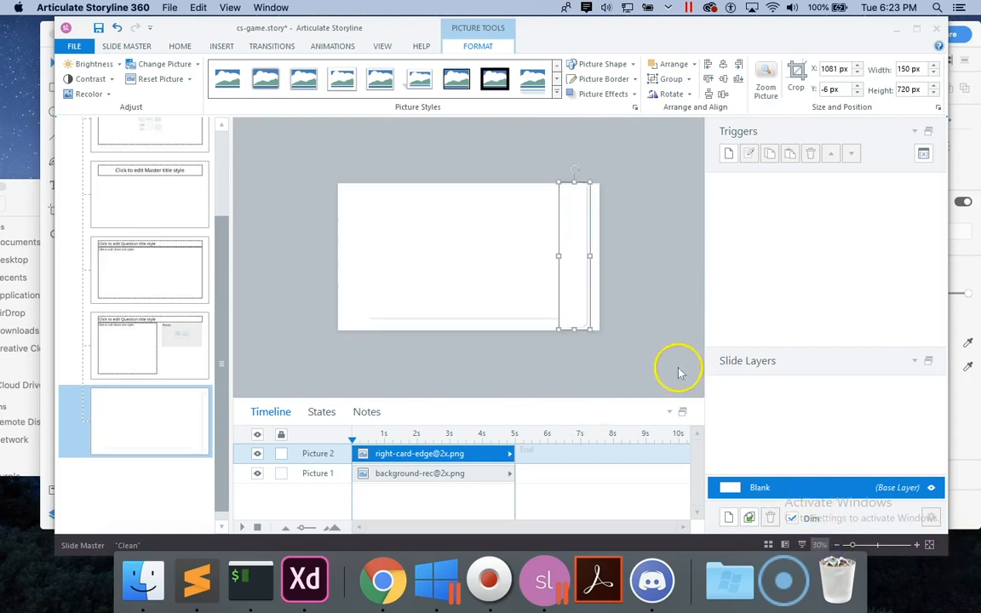
drag(575, 289, 622, 288)
Check the main card picture's height and set the card edge picture's height to the same 555 px.
click(506, 258)
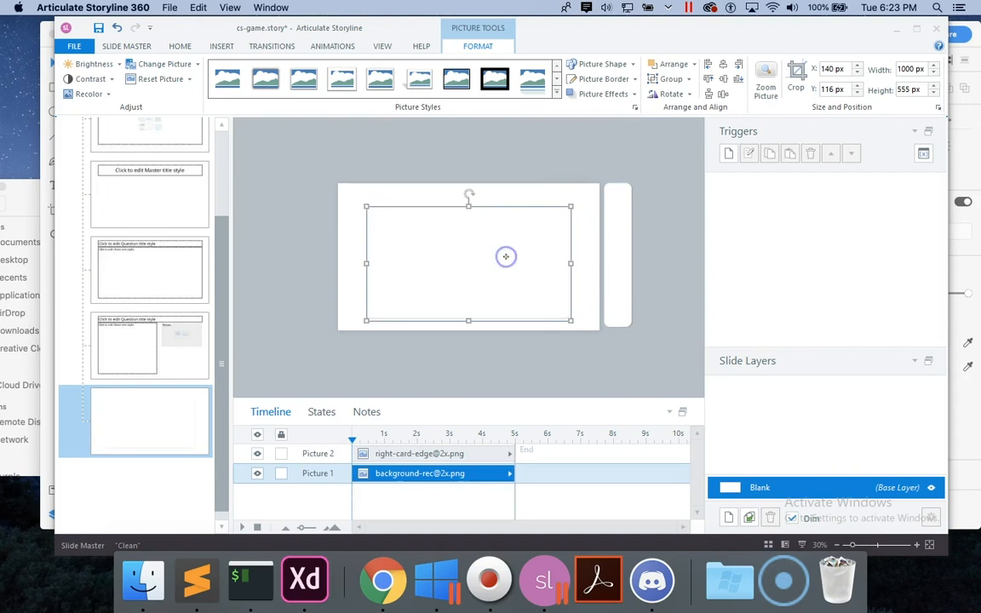
click(607, 263)
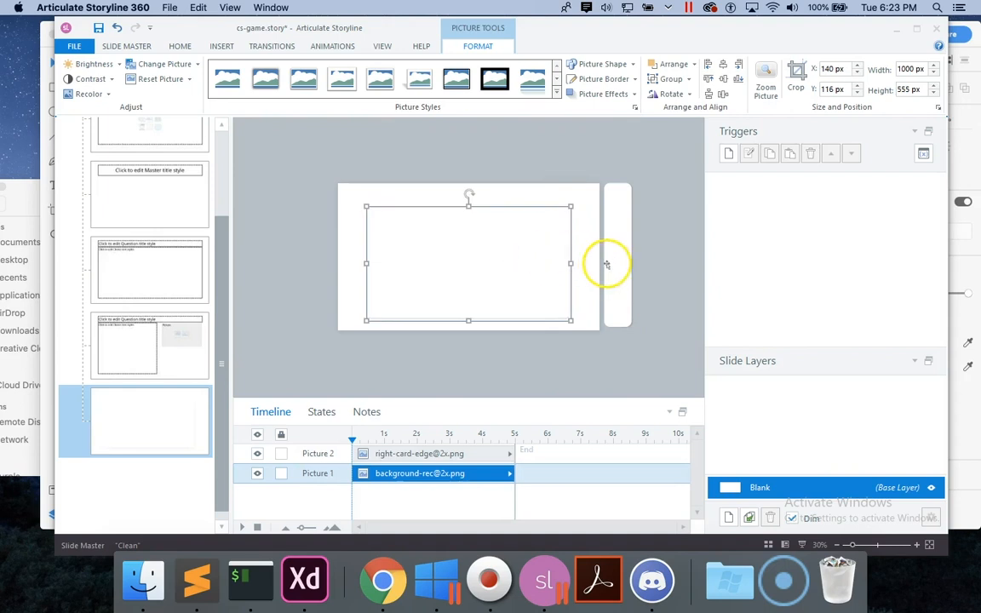
click(909, 90)
double_click(908, 89)
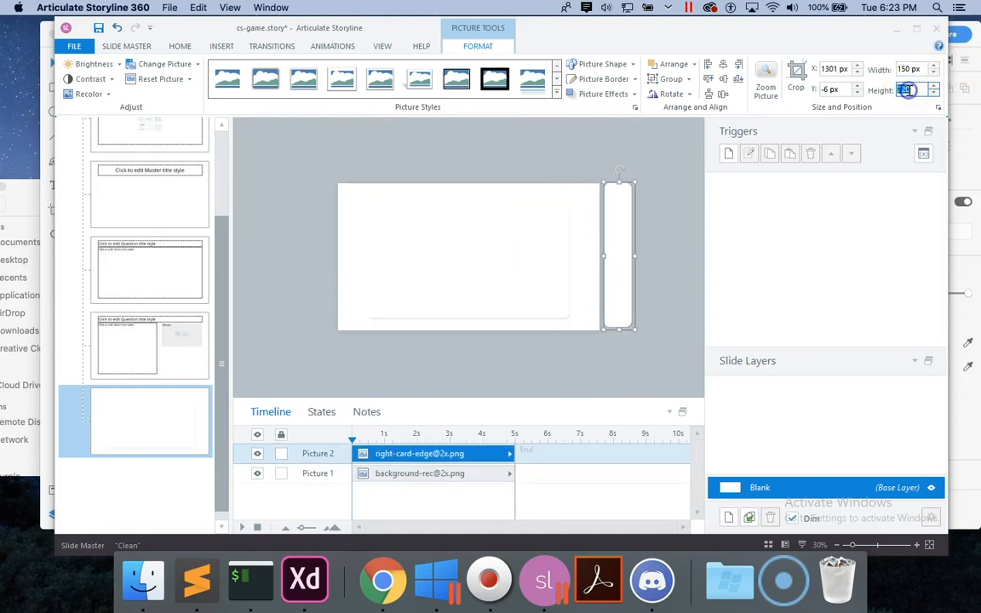
key(Return)
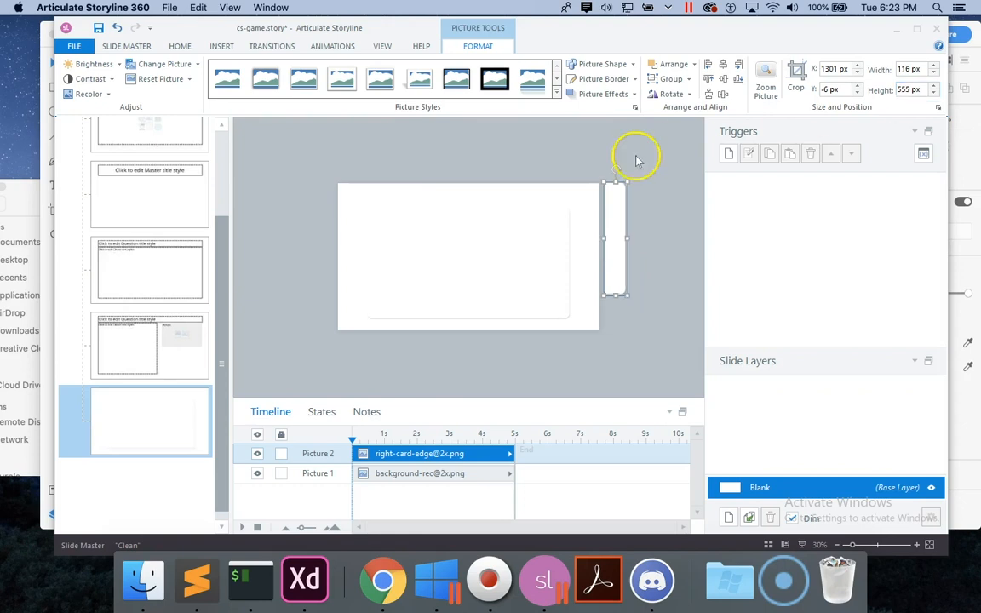
Align the card edge picture vertically to the middle of the slide and horizontally to the slide's right edge.
click(722, 65)
click(724, 79)
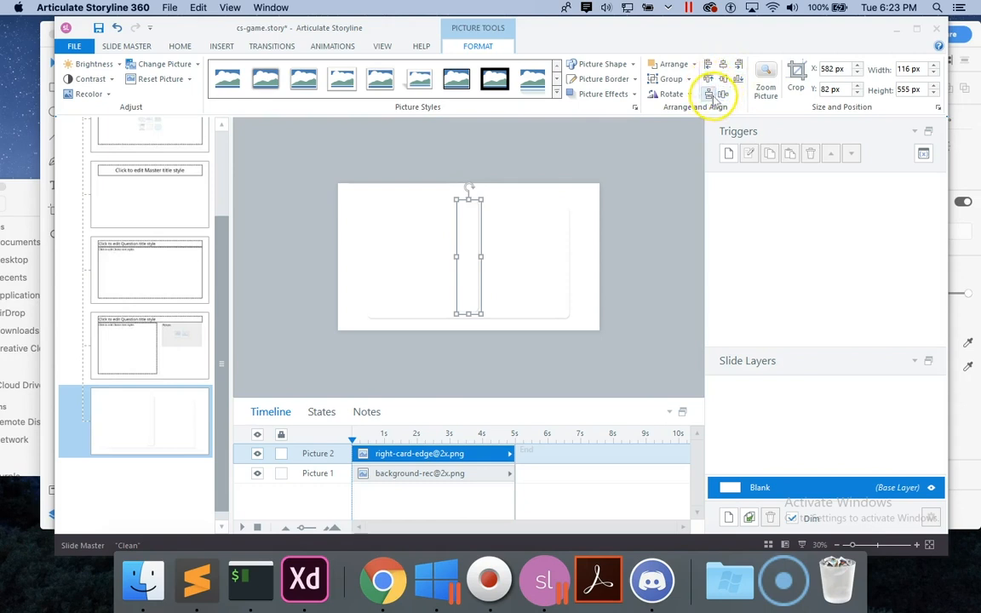
click(739, 66)
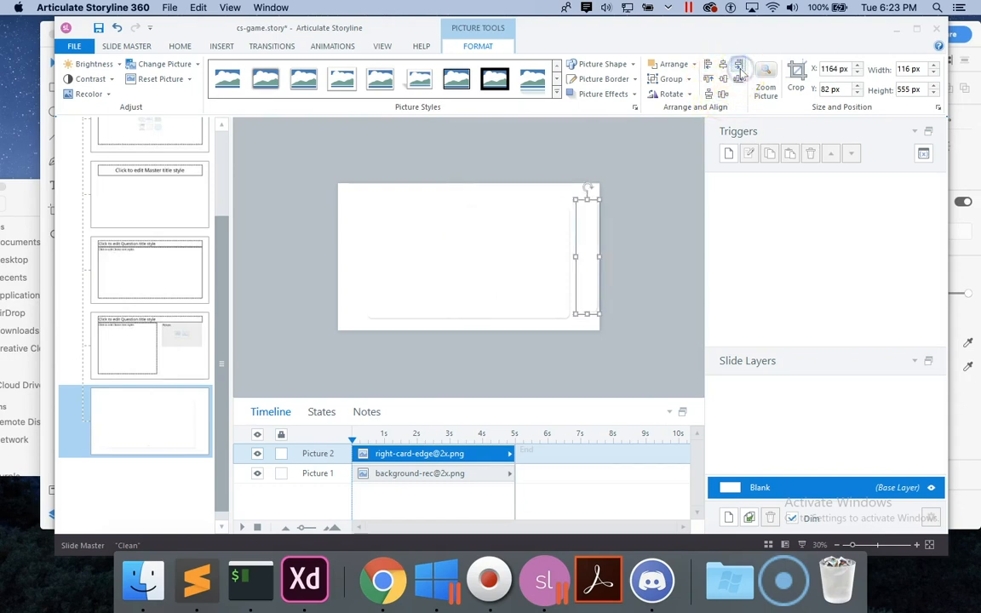
click(656, 253)
key(ctrl+s)
click(585, 253)
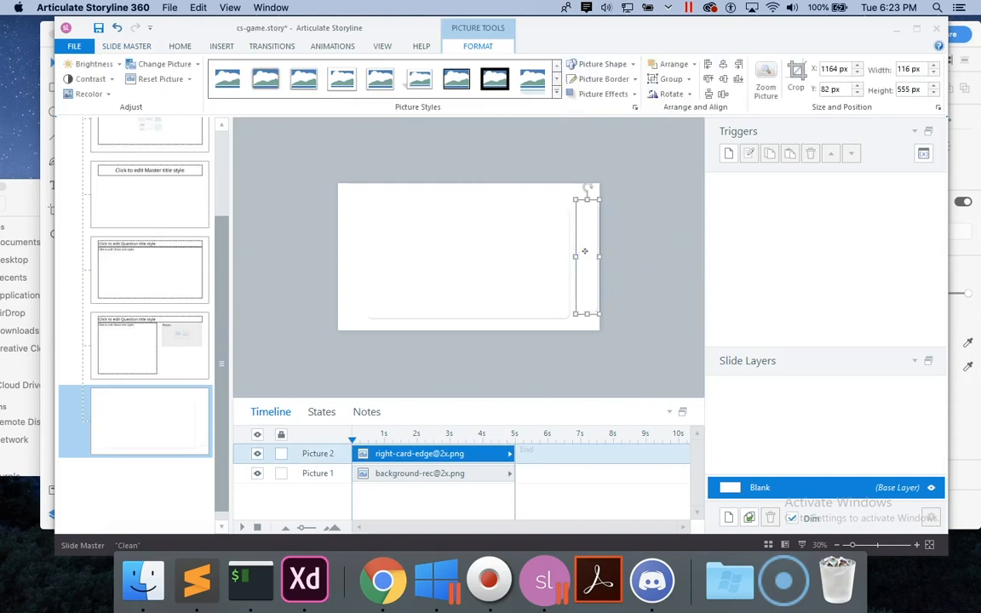
Nudge the card edge picture horizontally to X 1216 px so it partly overhangs the slide's right edge.
key(Right)
key(Right)
key(Right)
key(Right)
key(Right)
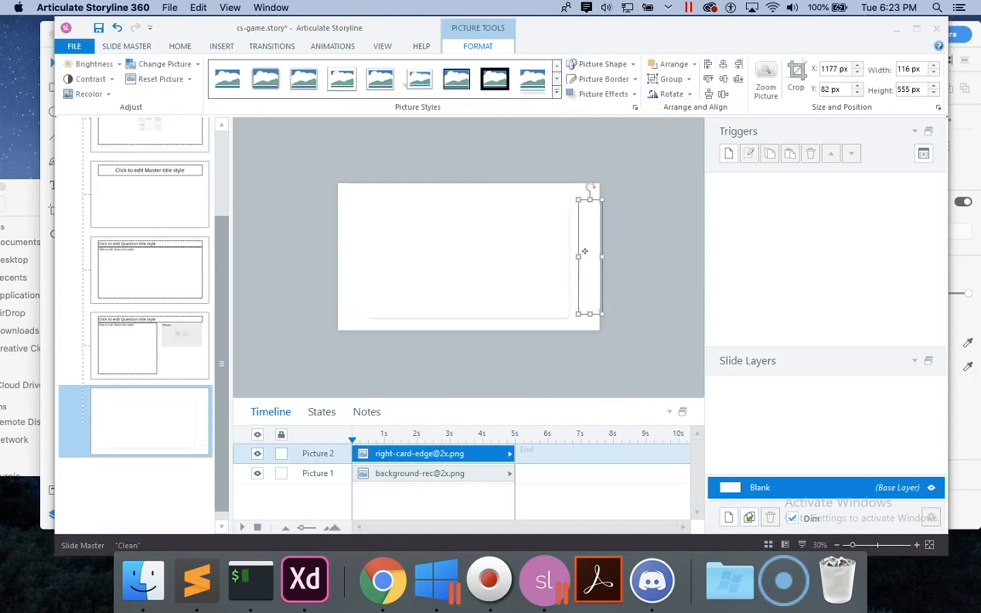
key(Right)
key(Right)
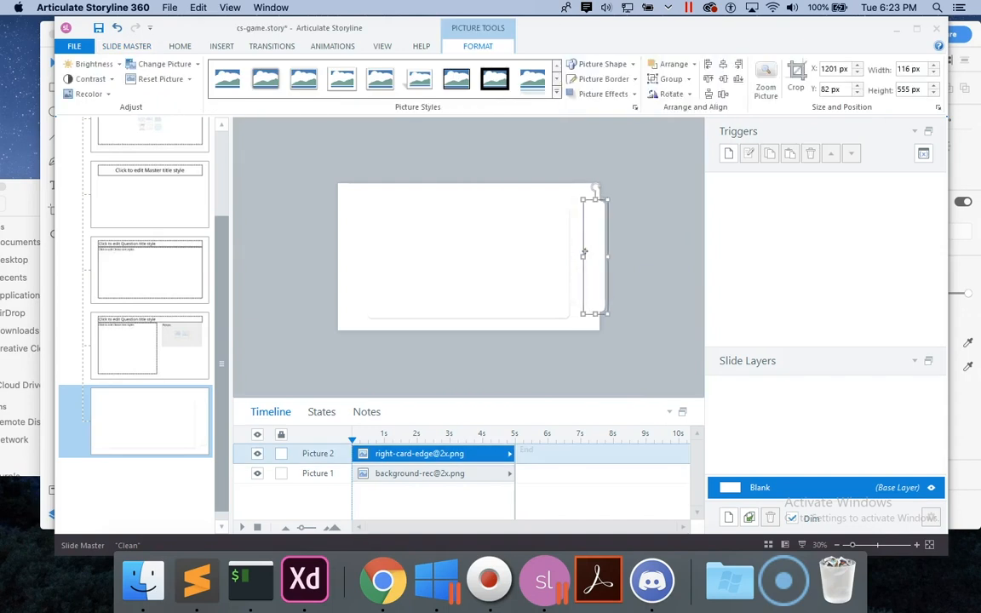
key(Right)
key(Right)
key(Right)
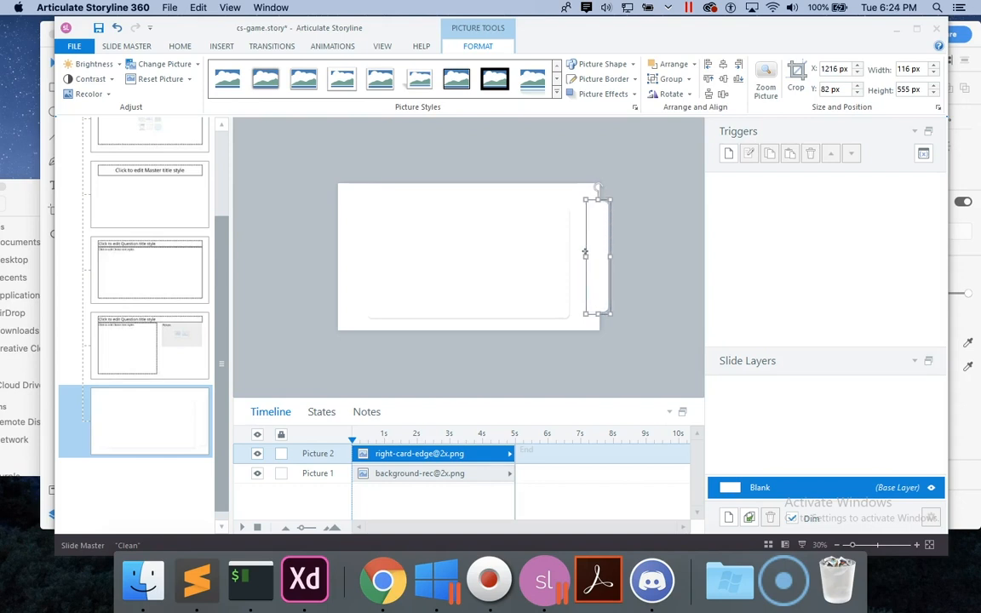
click(625, 287)
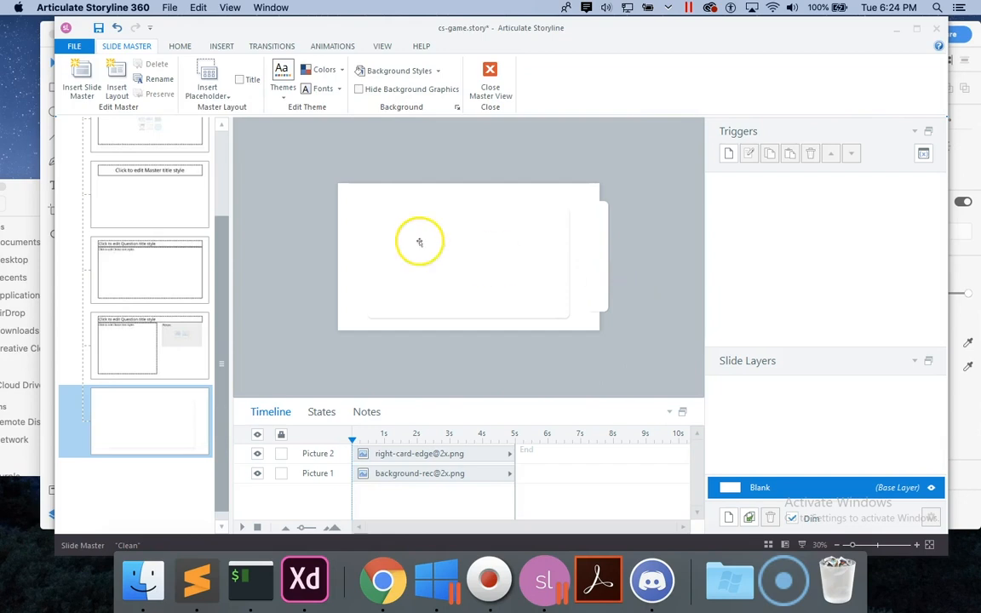
Hide the right card edge picture from accessibility tools.
click(603, 253)
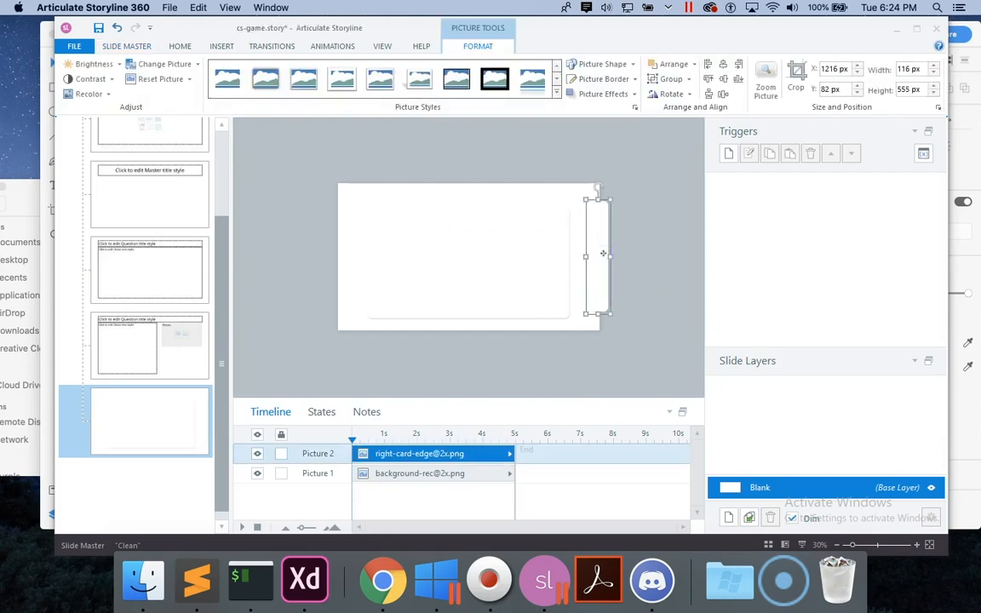
right_click(602, 253)
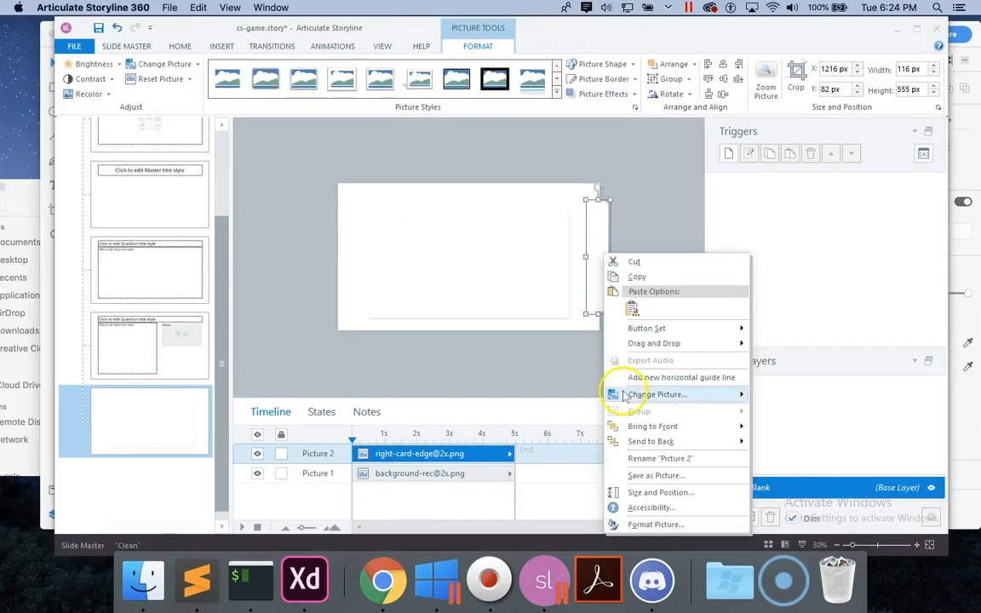
click(630, 508)
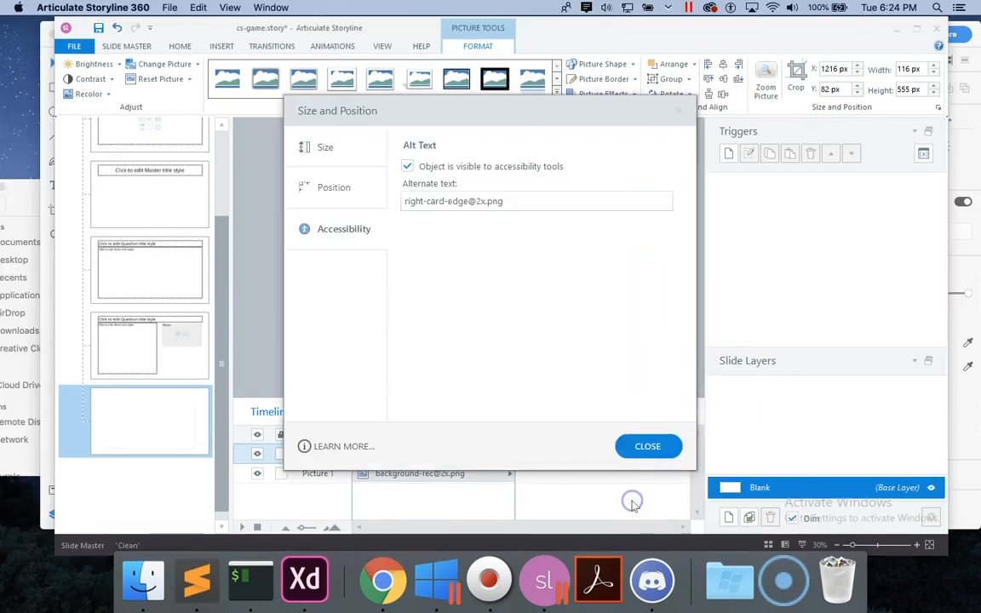
click(407, 166)
click(647, 446)
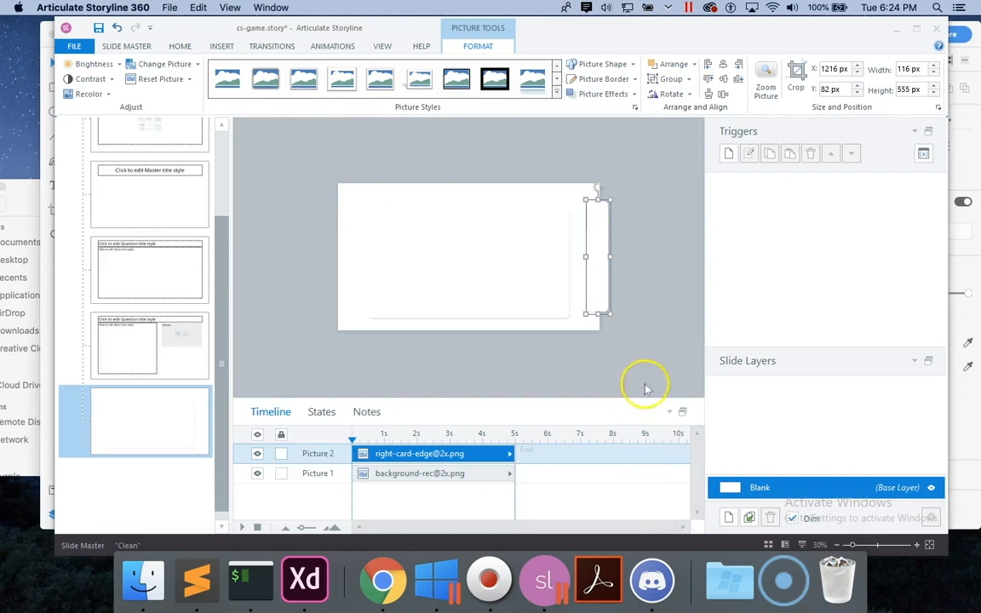
click(640, 345)
Leave the master view, preview only the current slide, and close the preview.
click(490, 81)
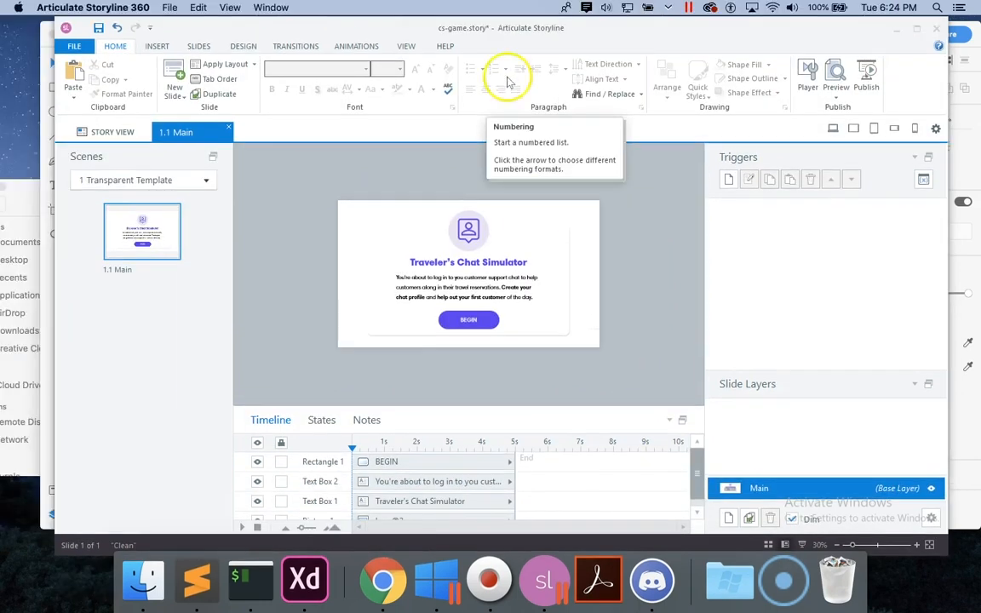
click(836, 85)
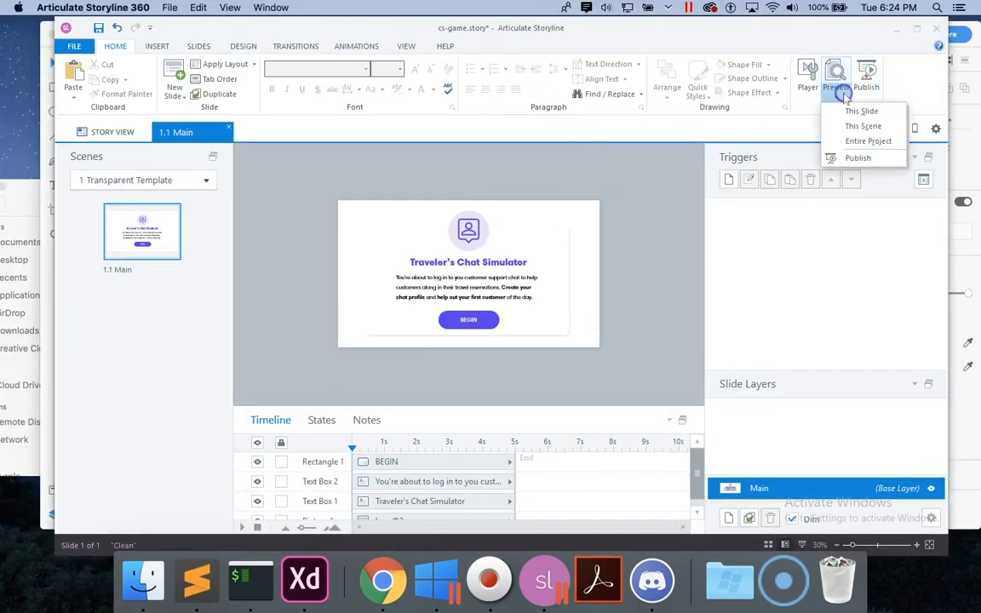
click(839, 107)
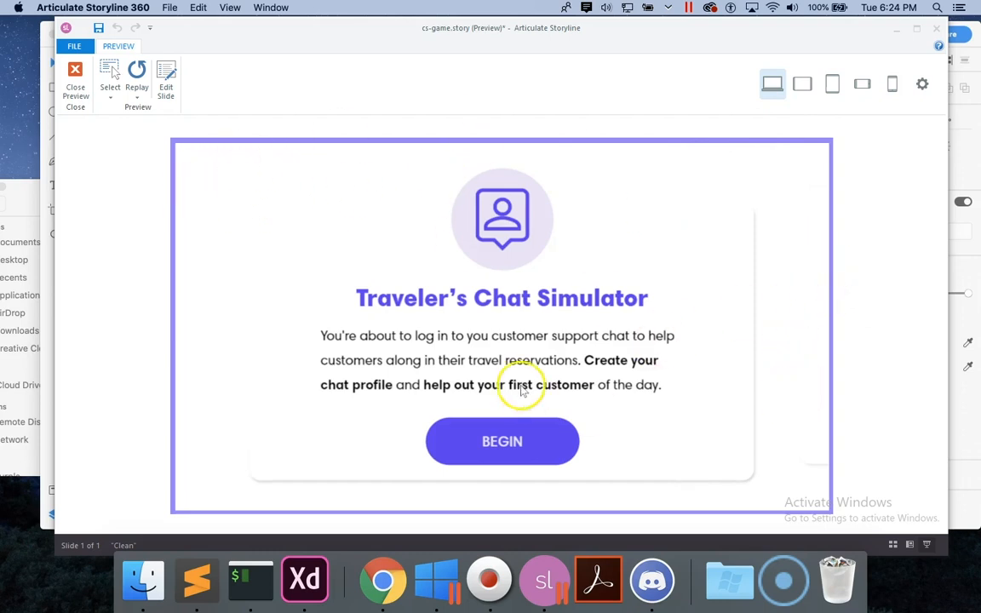
click(75, 80)
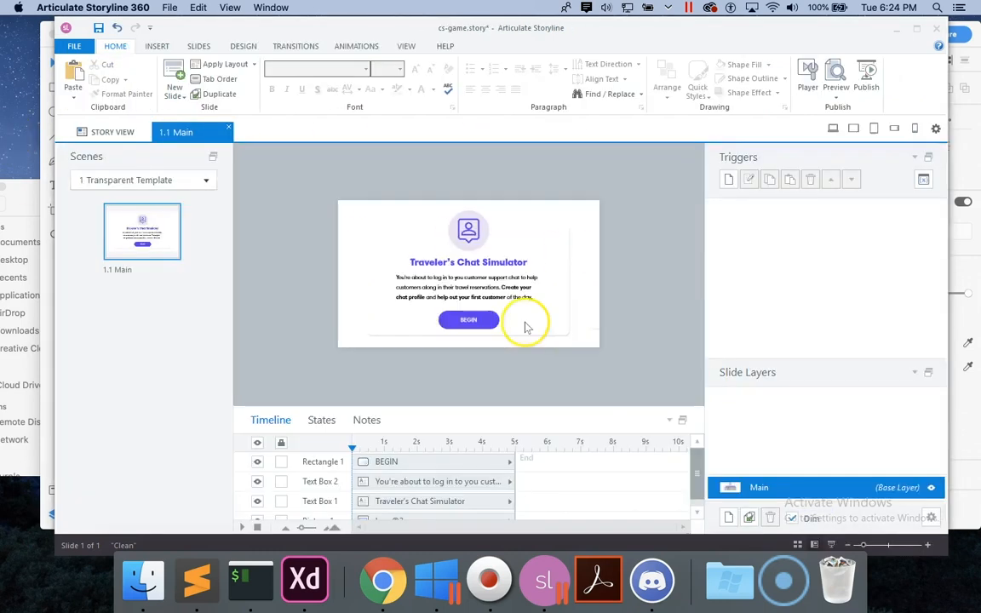
right_click(595, 321)
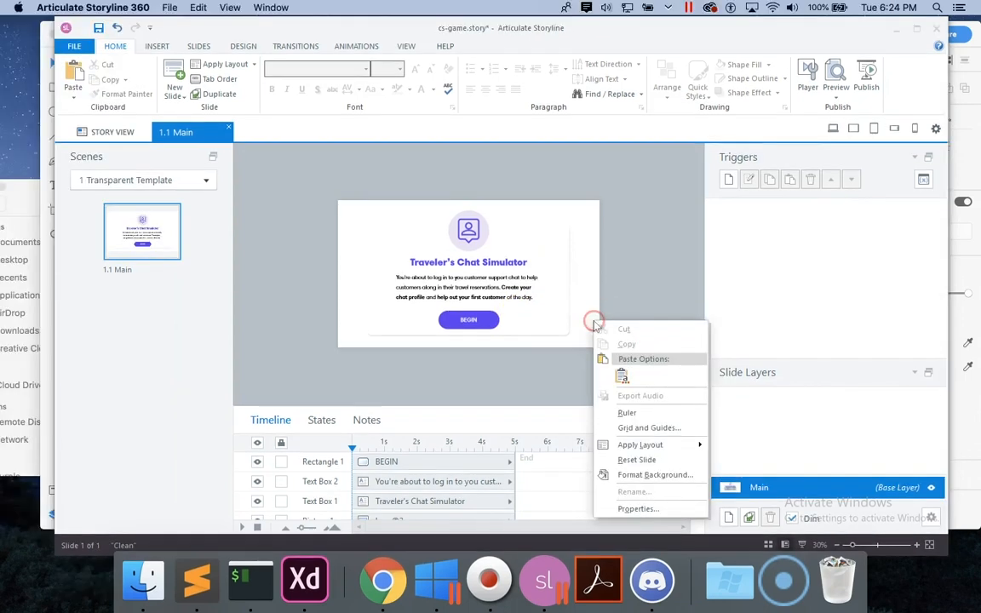
click(640, 474)
click(562, 486)
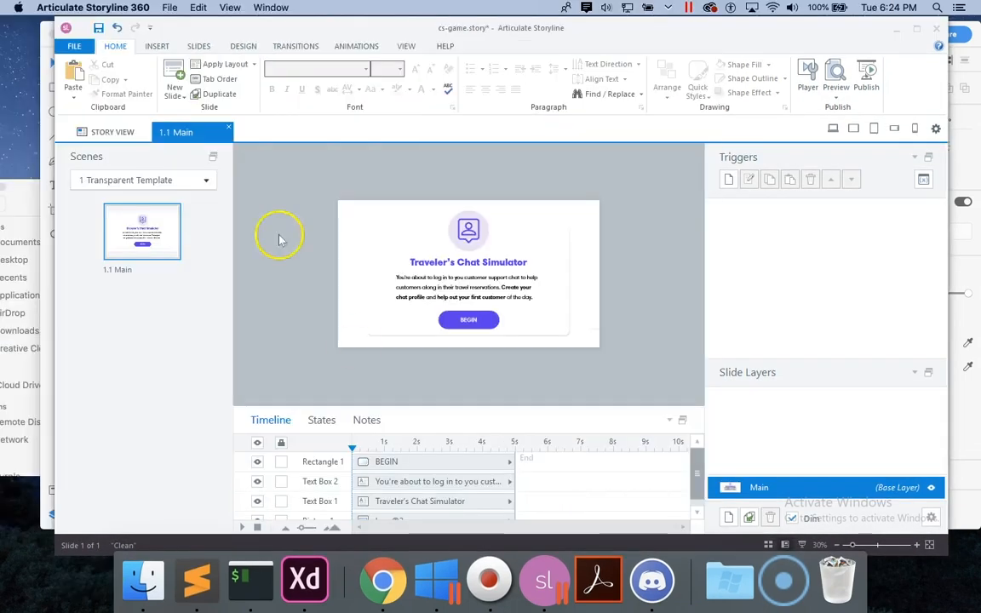
Publish the entire project for the web with the title CS-Game to the My Articulate Projects folder.
click(86, 48)
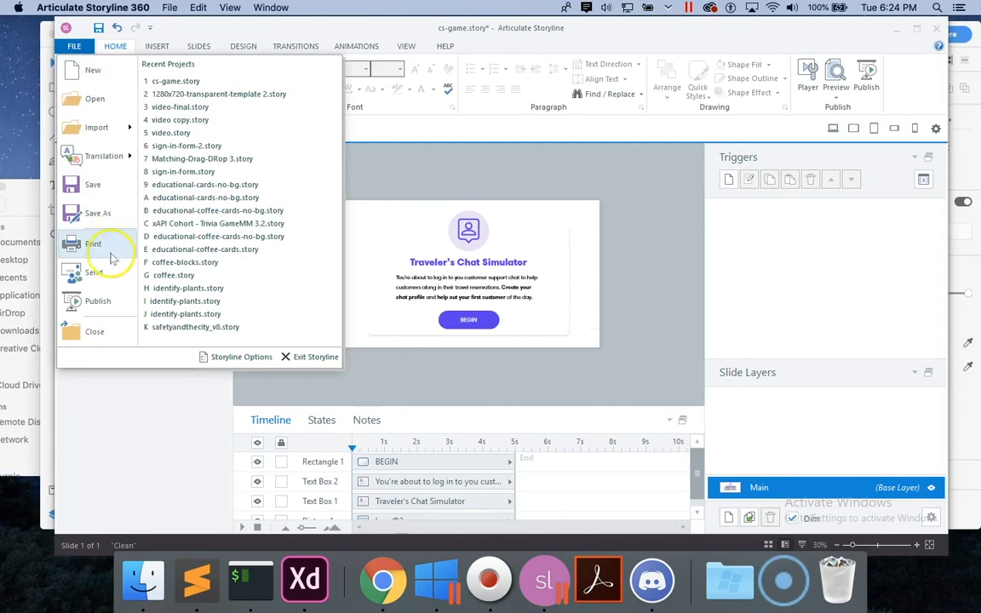
click(101, 301)
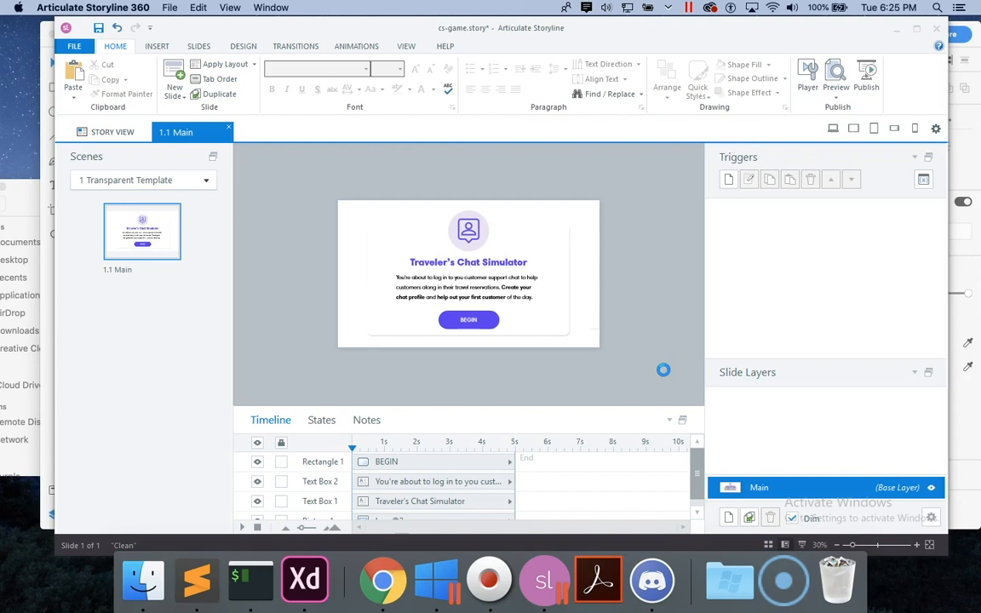
click(617, 501)
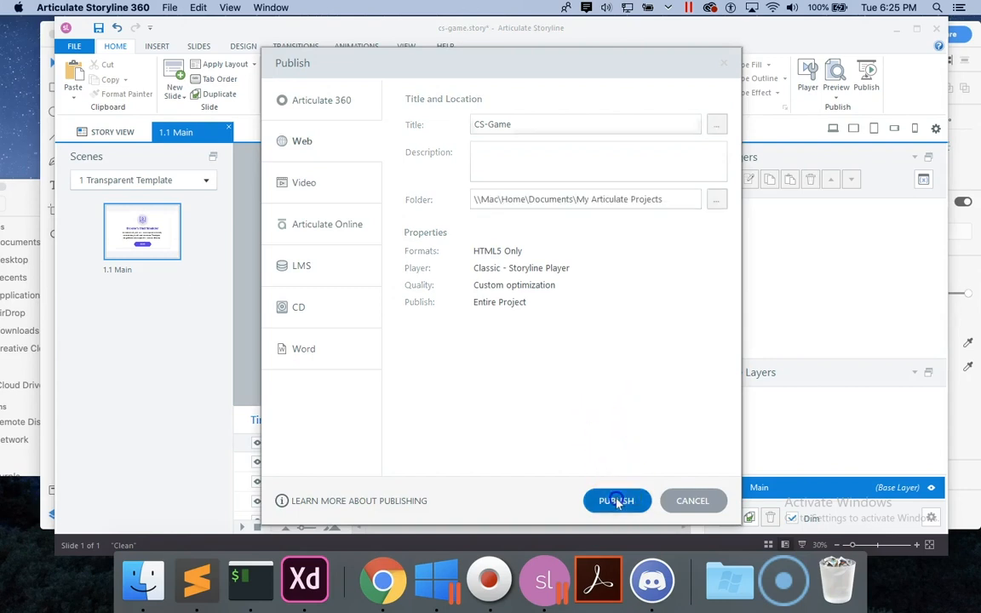
Switch to XD and export the left card edge rectangle from Web 1920 – 3 as PNG left-card-edge@2x into the CS game folder.
click(304, 579)
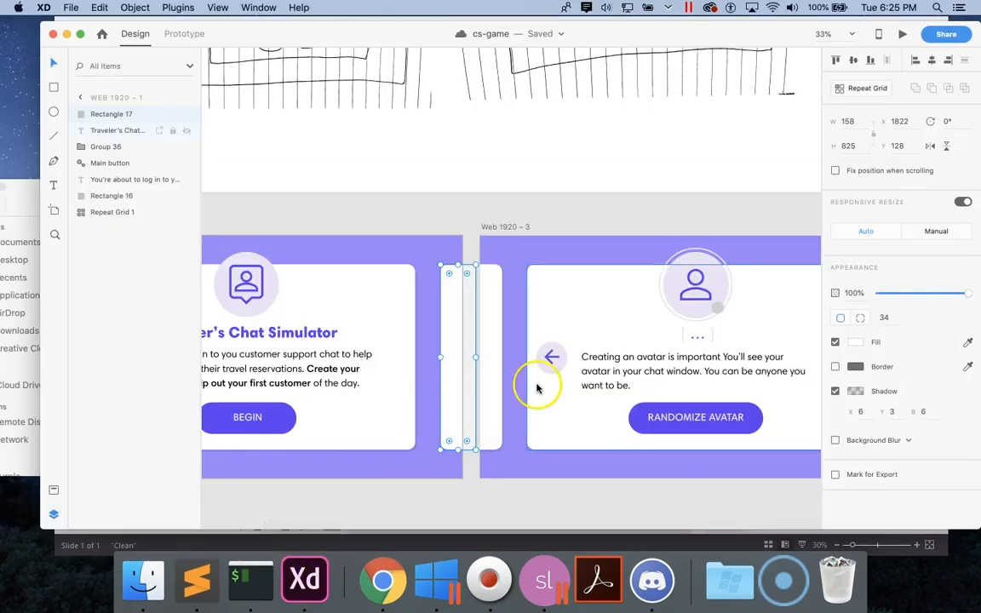
click(493, 378)
right_click(493, 379)
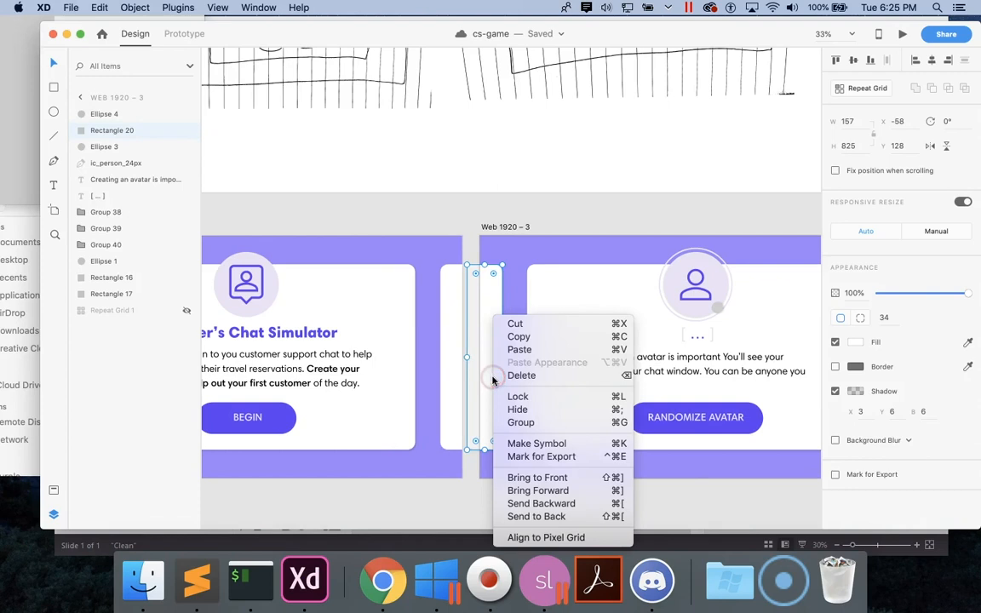
right_click(137, 129)
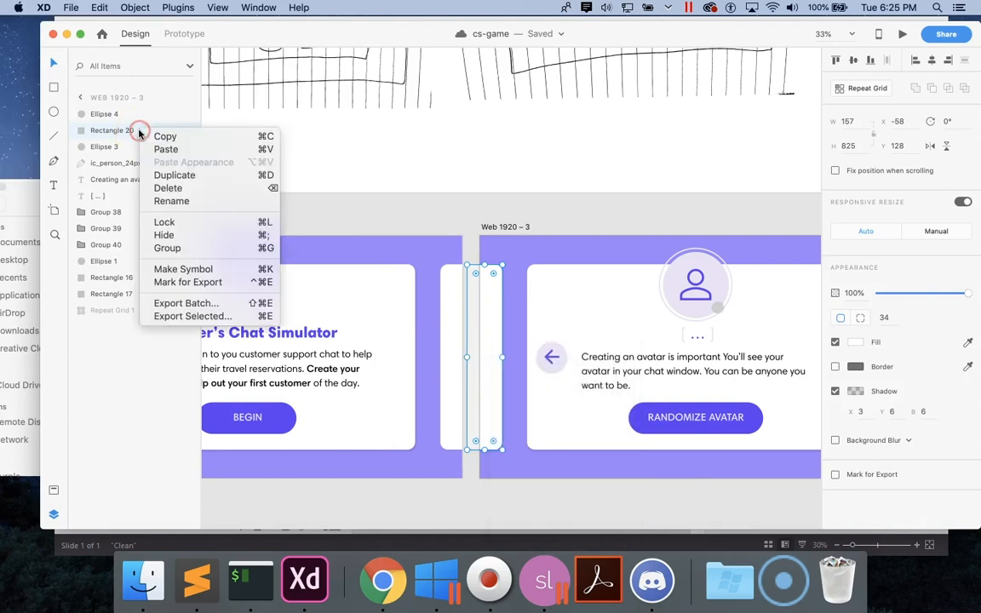
click(183, 317)
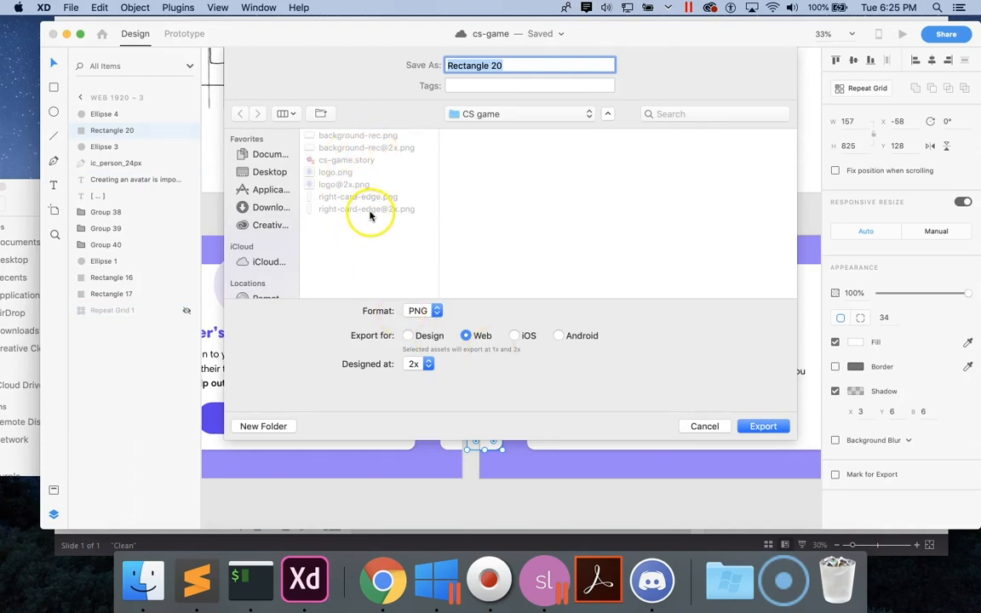
click(370, 210)
click(467, 65)
drag(466, 65, 425, 65)
text(left-card-edge@2x)
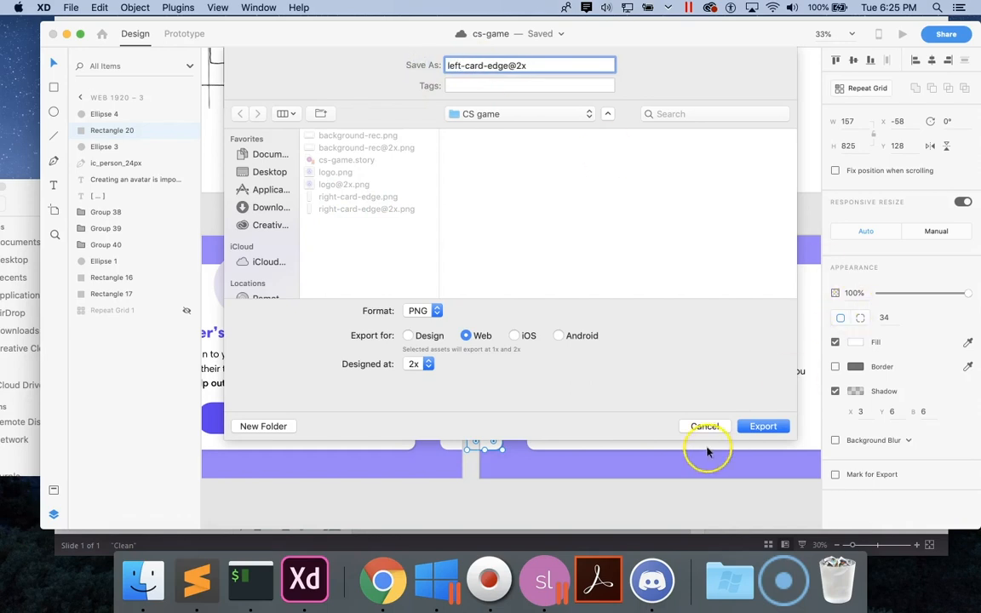
click(761, 428)
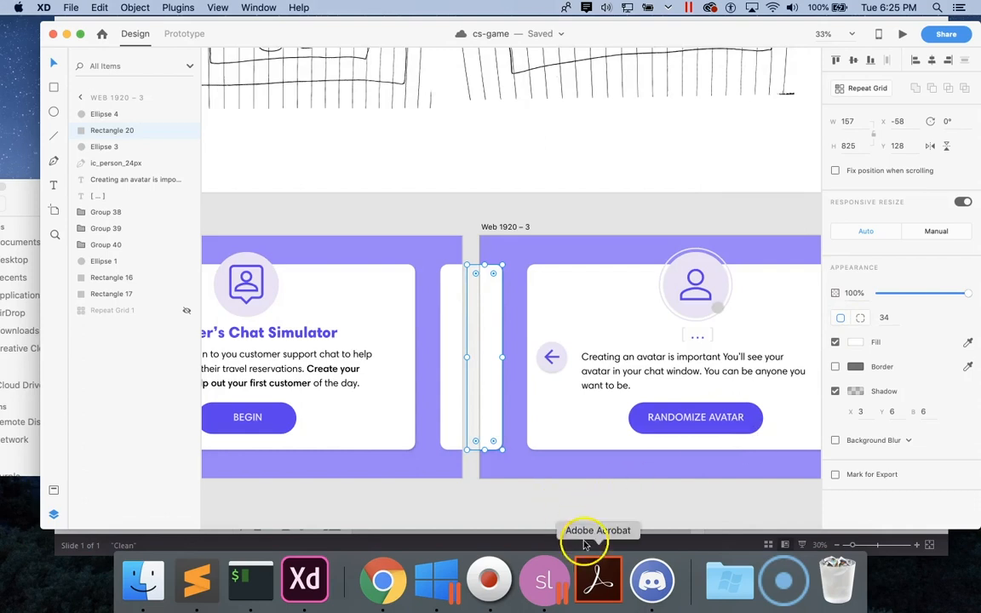
click(591, 500)
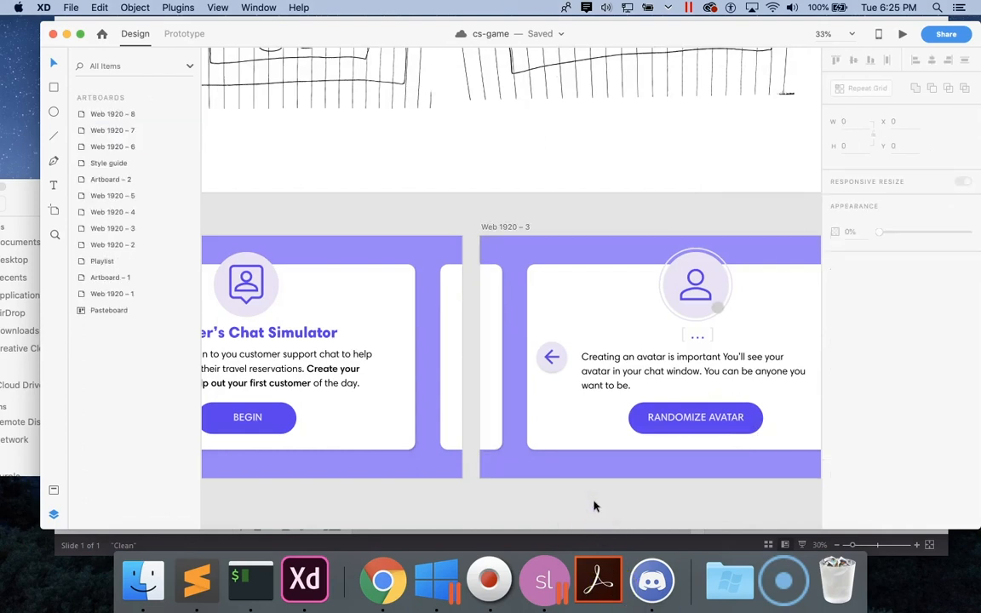
Try to group only the two avatar circles on the Web 1920 – 3 artboard, and undo the grouping.
scroll(594, 506, right, 5)
click(626, 345)
click(596, 299)
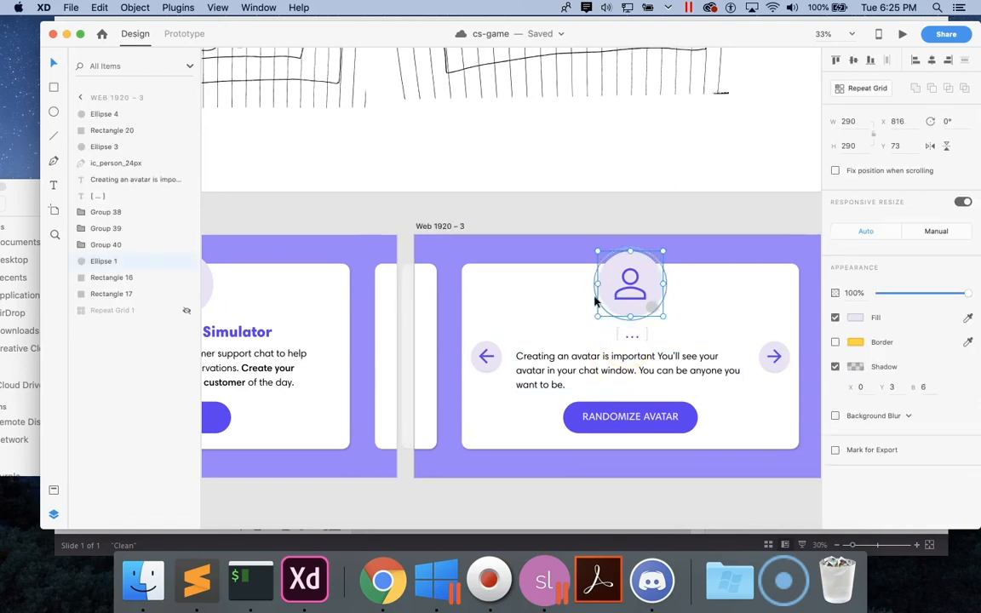
shift+click(596, 295)
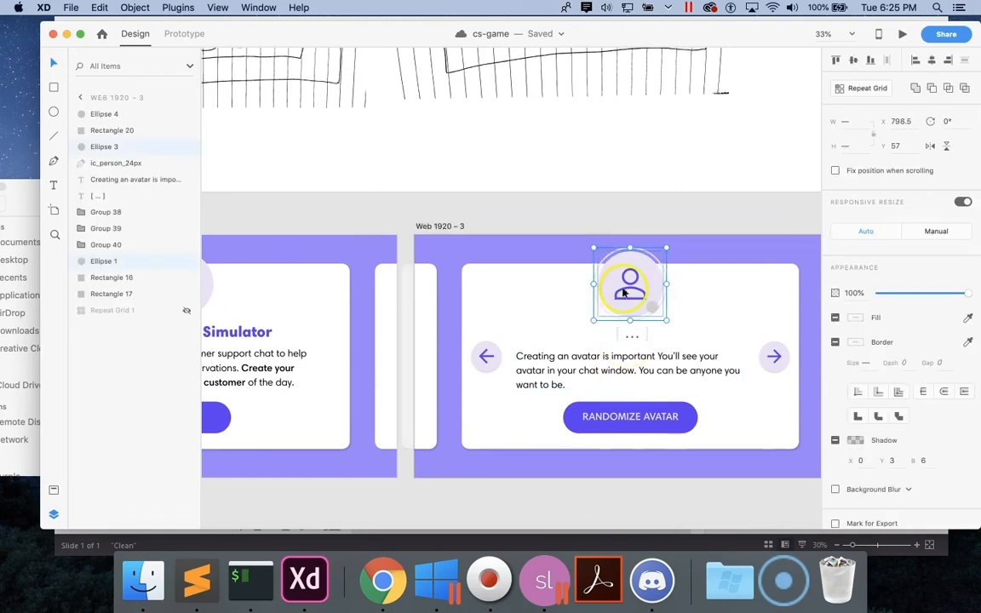
right_click(621, 271)
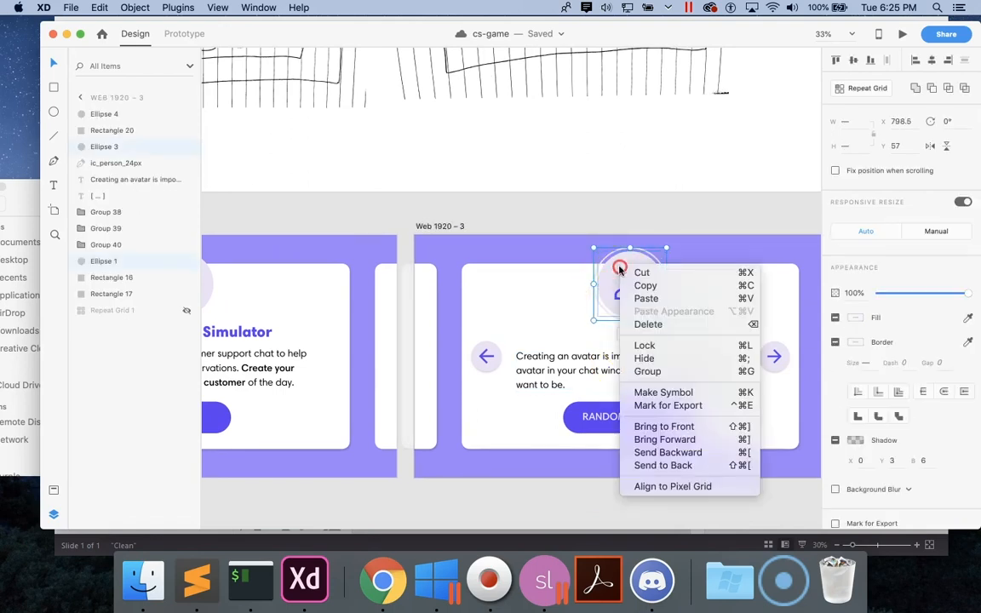
click(643, 373)
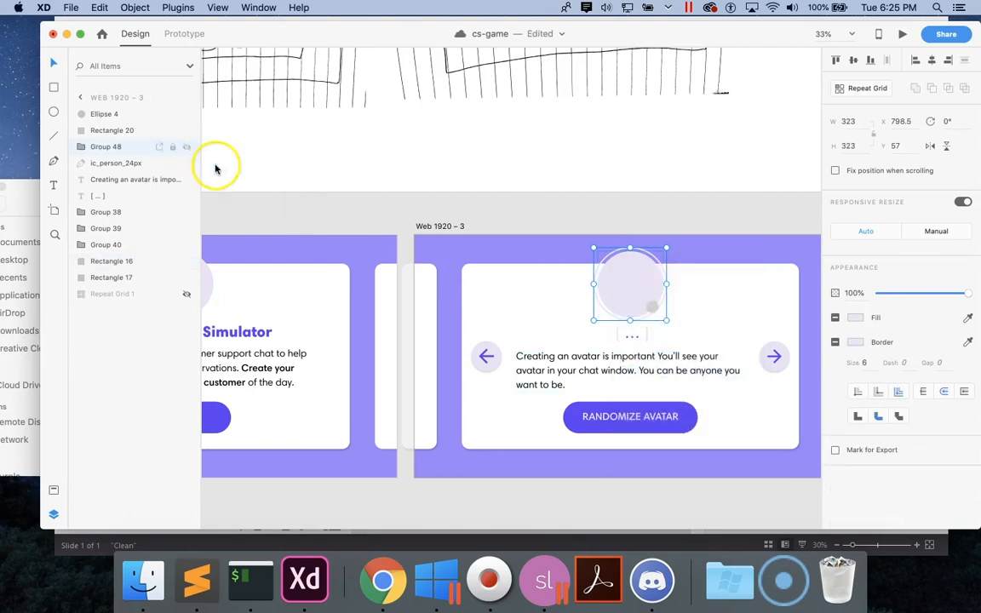
key(super+z)
Move the ic_person_24px avatar icon to the top of the Web 1920 – 3 layer order.
click(545, 300)
click(634, 297)
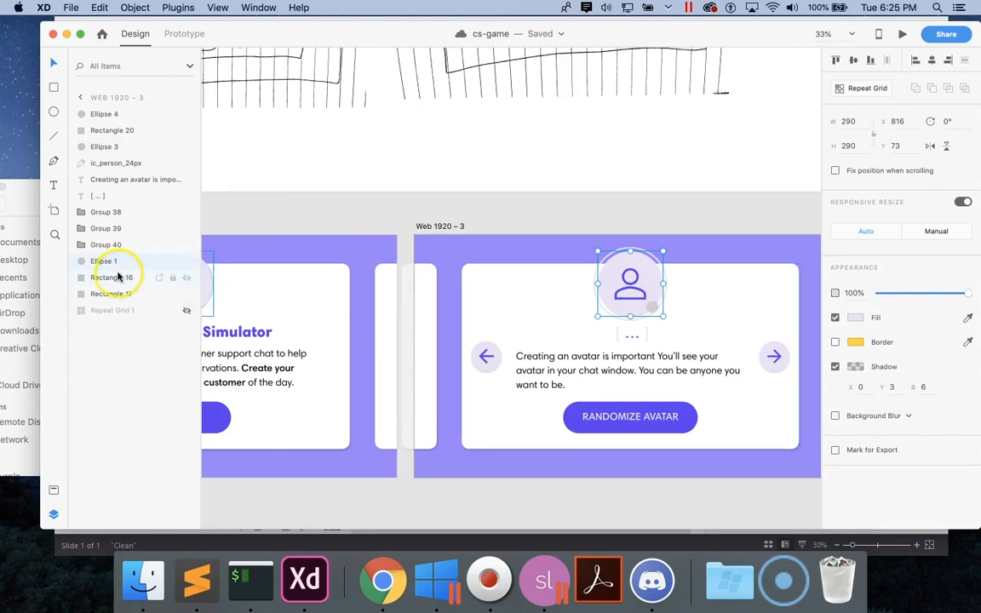
click(504, 198)
click(631, 287)
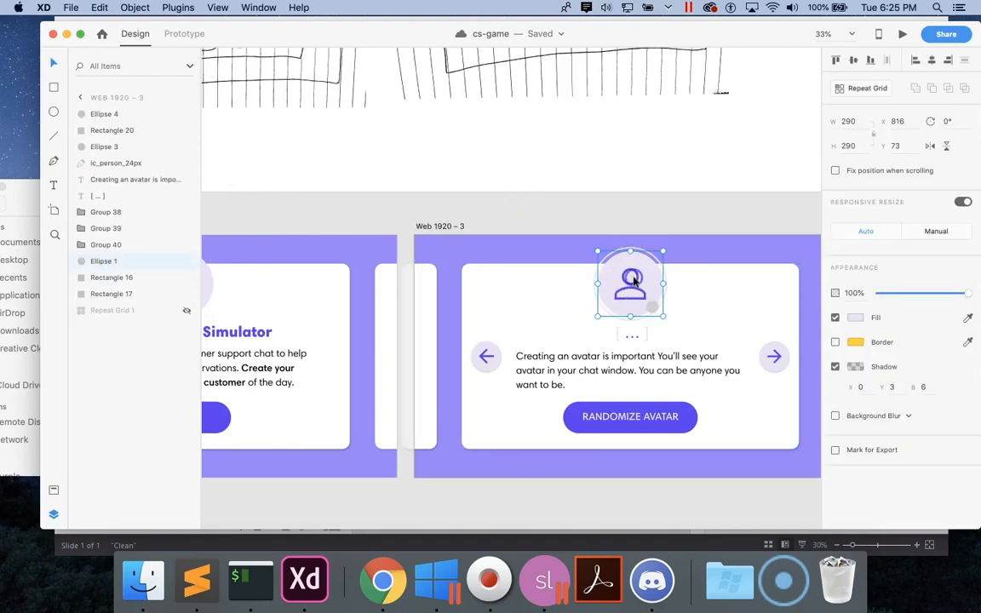
click(630, 283)
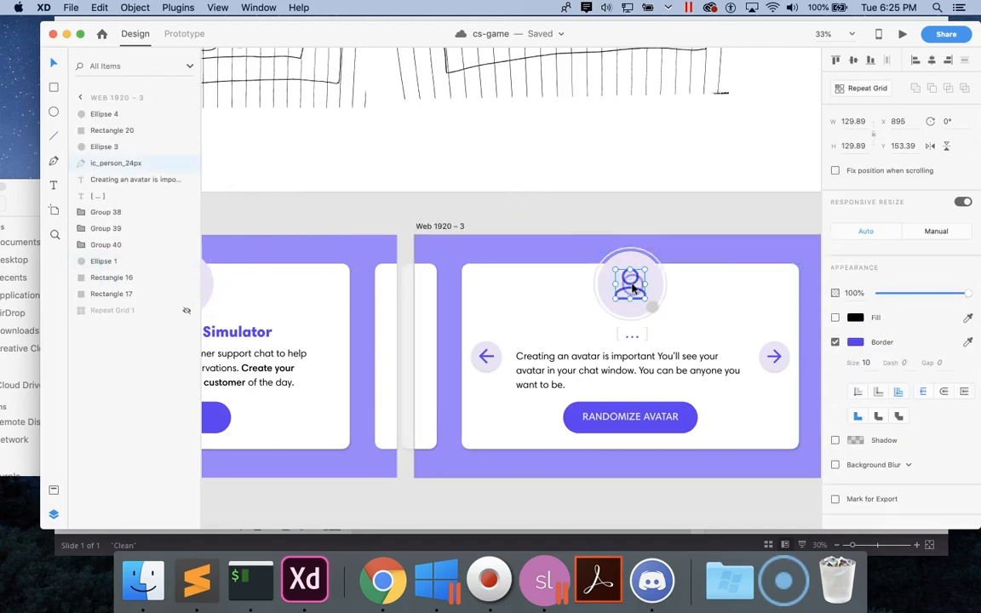
click(127, 168)
drag(127, 168, 126, 102)
Group the person icon with the two avatar circles behind it, and reselect the whole group.
click(558, 260)
click(637, 288)
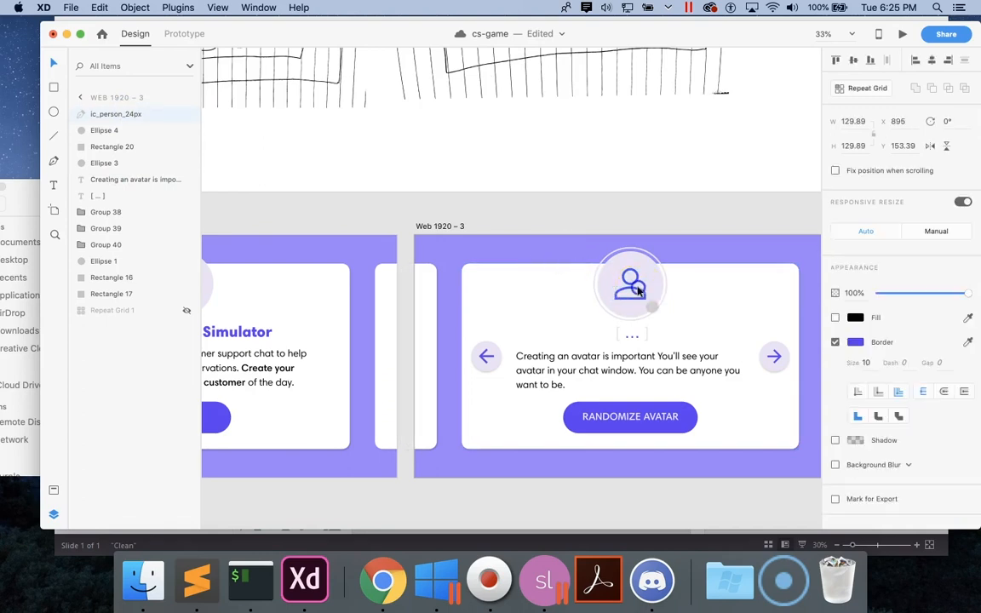
shift+click(664, 288)
shift+click(664, 287)
right_click(657, 291)
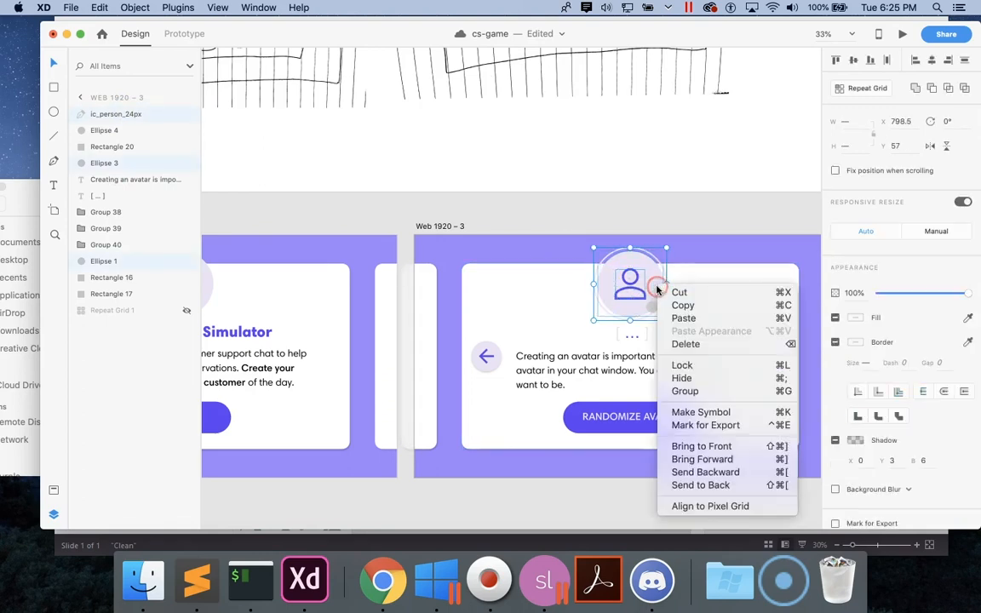
click(680, 391)
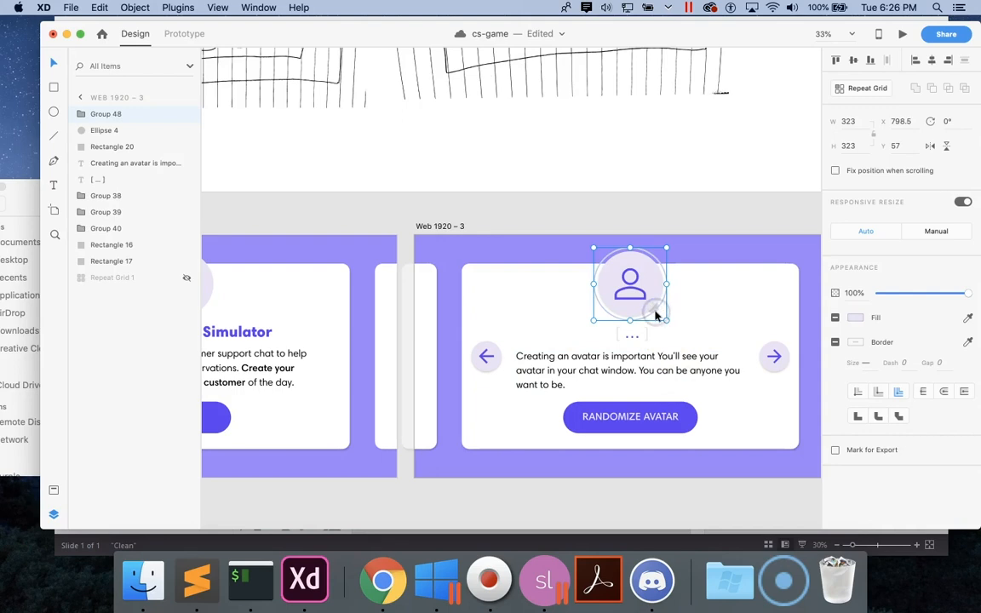
click(500, 219)
click(626, 277)
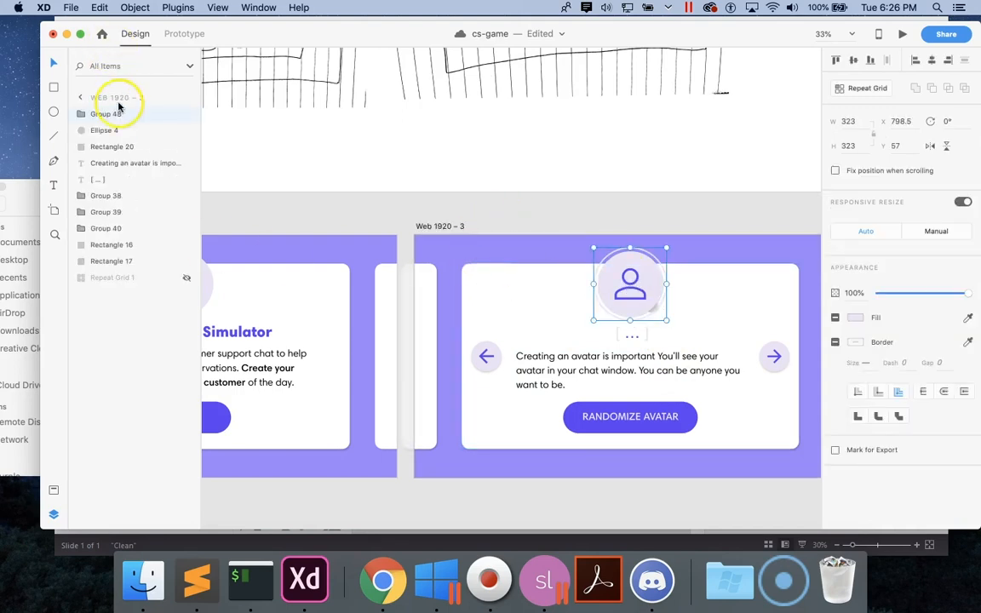
Export the grouped avatar from Web 1920 – 3 as PNG avatar-placeholder into the CS game folder, and clear the selection.
right_click(120, 110)
click(211, 308)
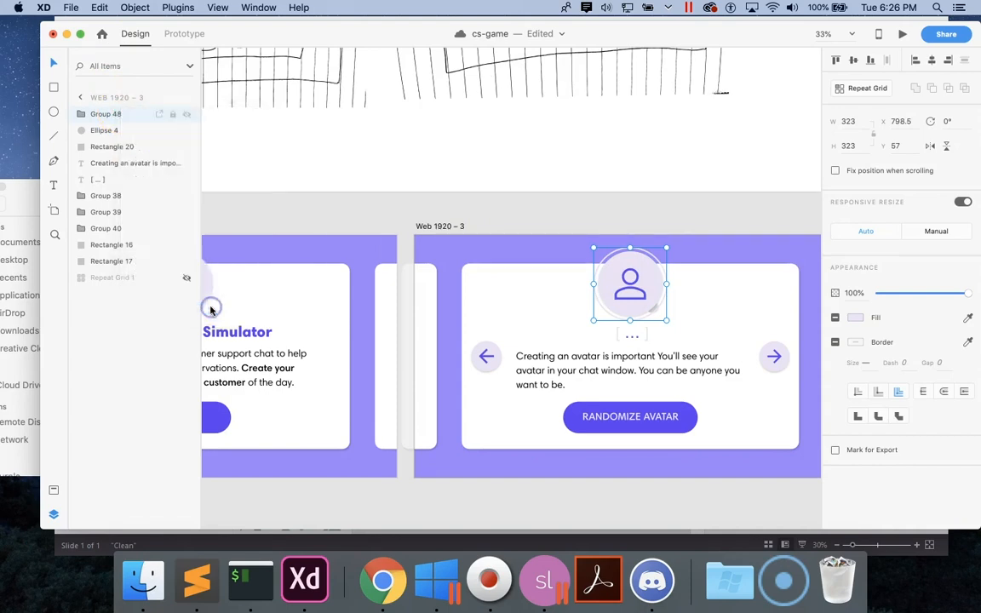
key(BackSpace)
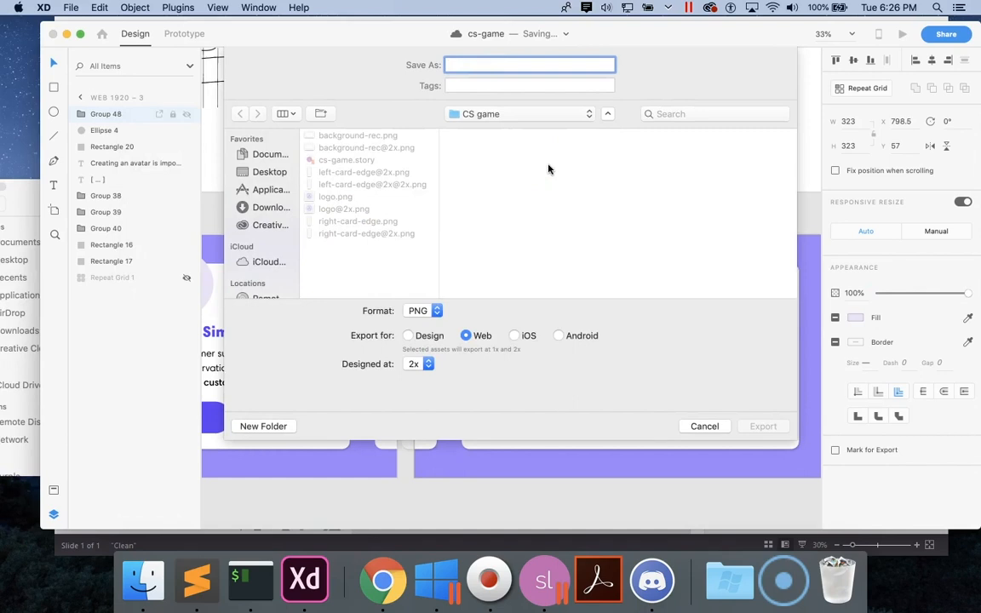
text(ava)
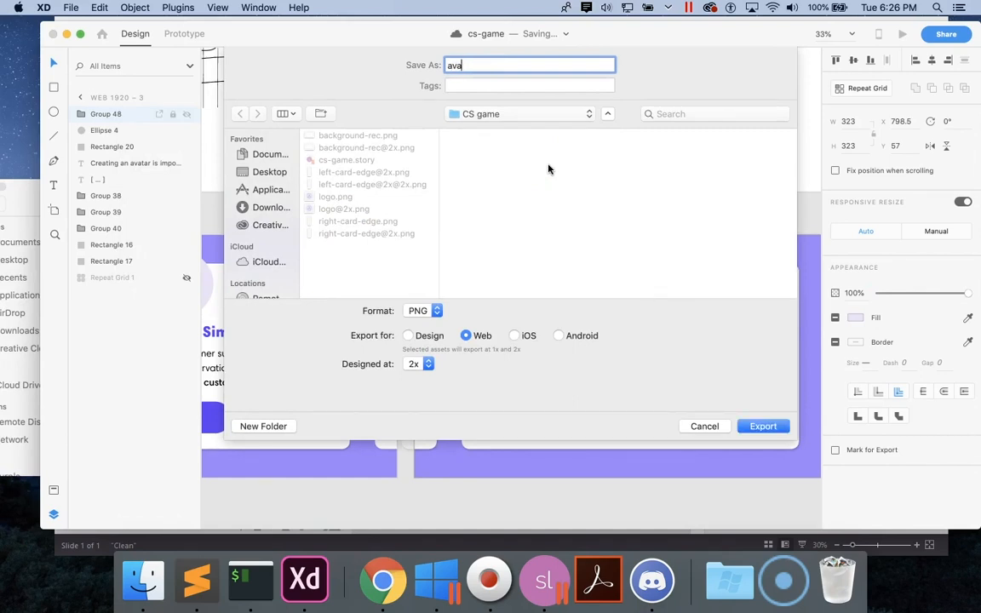
text(tar-place)
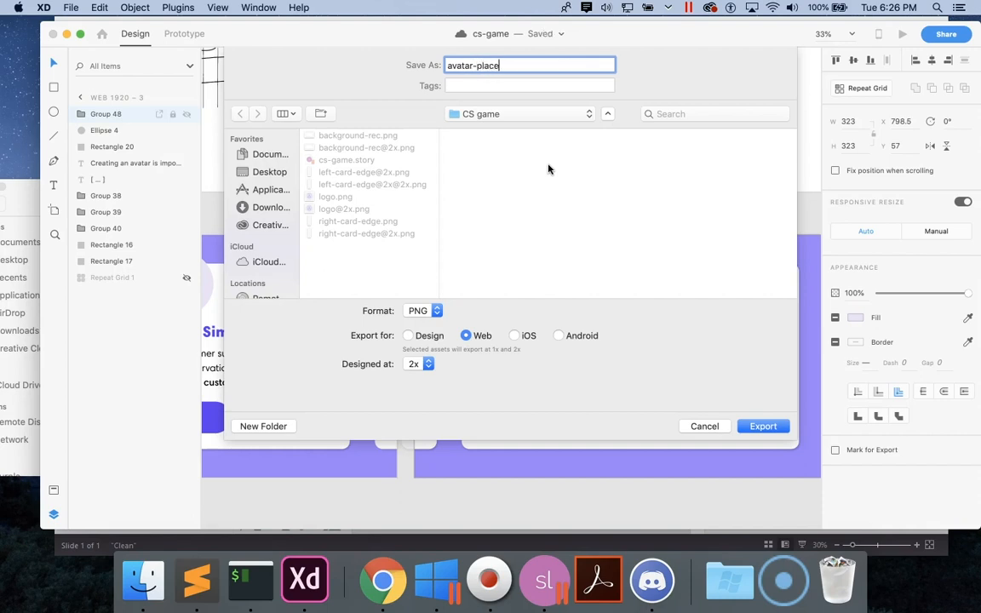
text(holder)
click(766, 426)
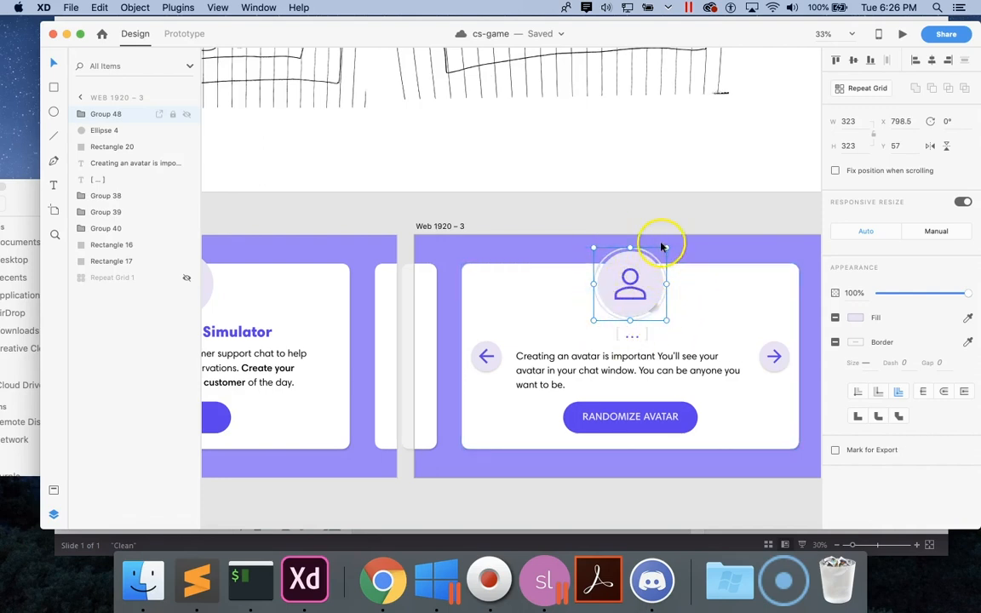
click(701, 222)
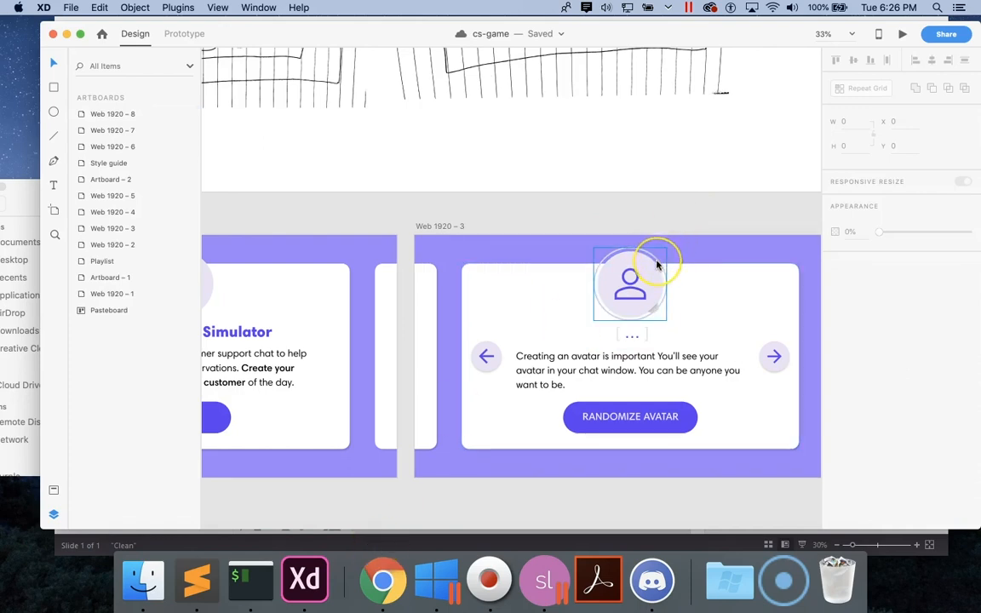
View the Randomize avatar page in Chrome, and switch to Storyline to close the Publish Successful dialog.
click(383, 580)
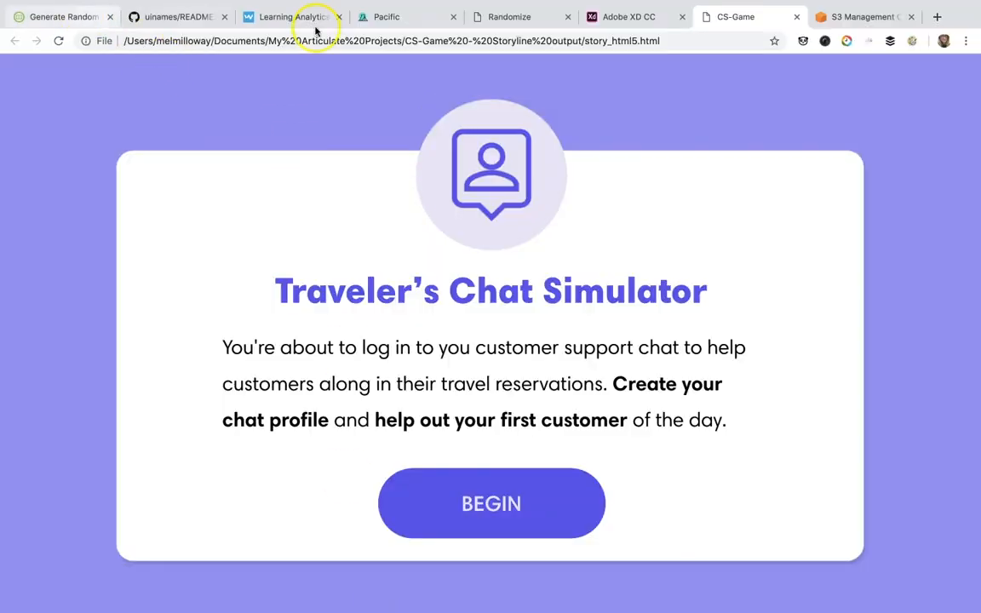
click(515, 19)
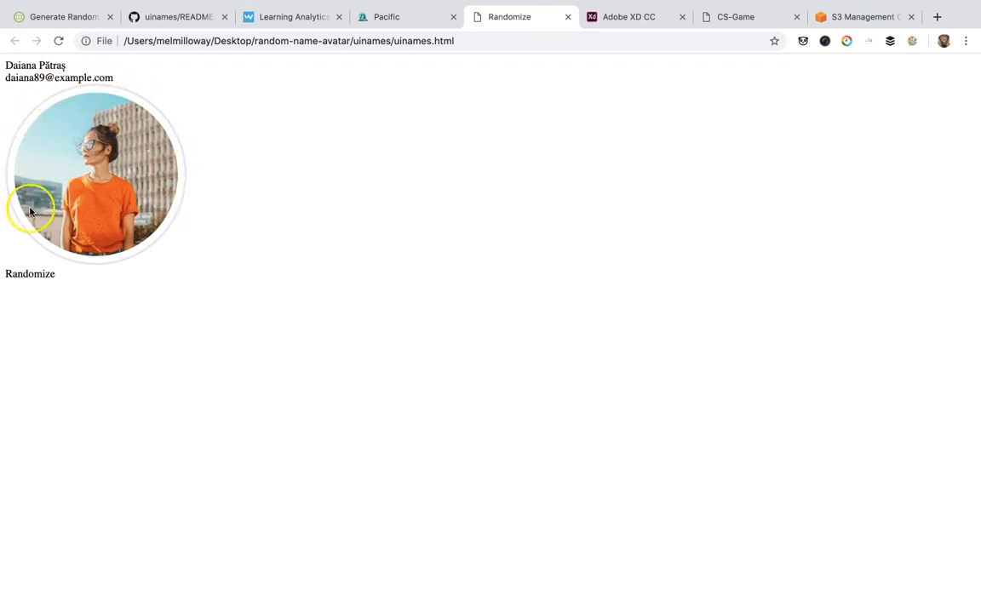
mouse_move(520, 588)
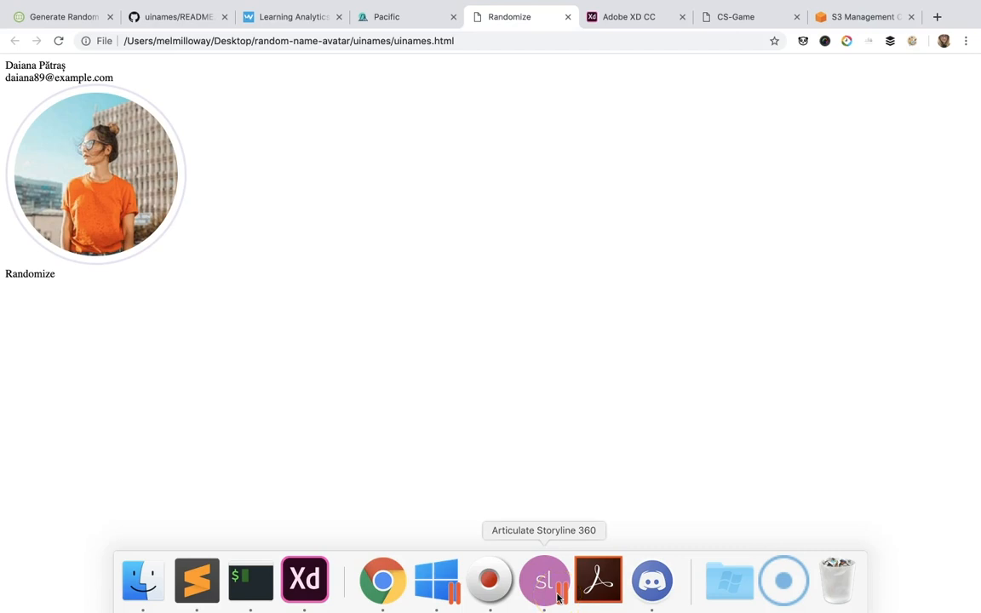
click(558, 599)
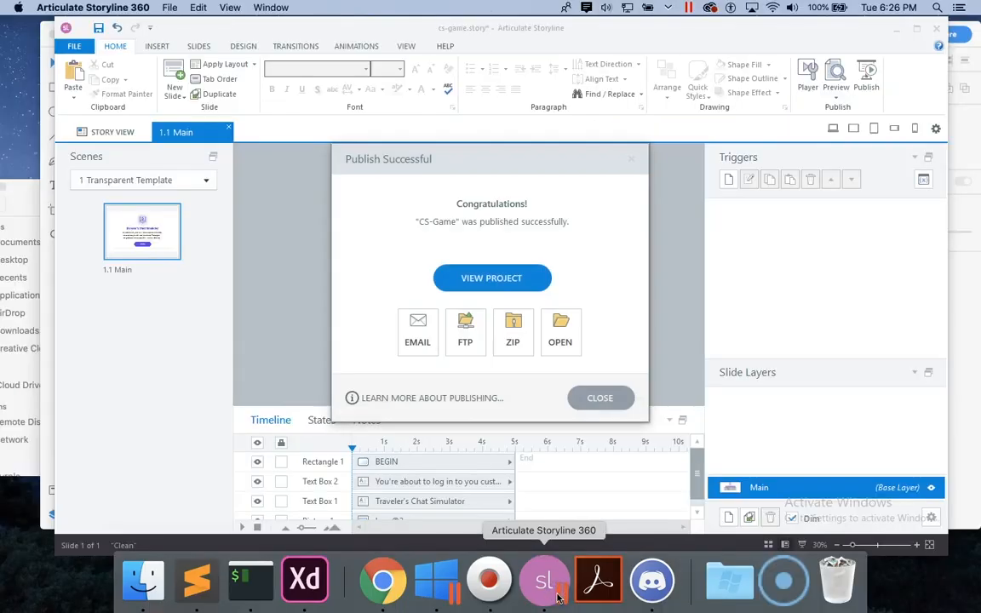
click(588, 398)
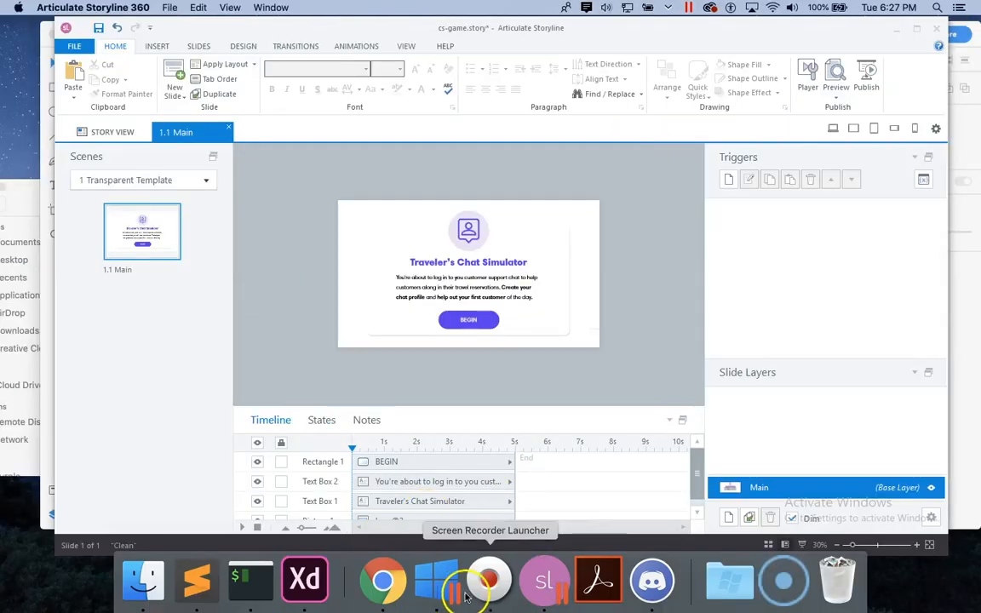
Return to XD by way of Chrome and select the left arrow button group on Web 1920 – 3.
click(382, 580)
mouse_move(435, 606)
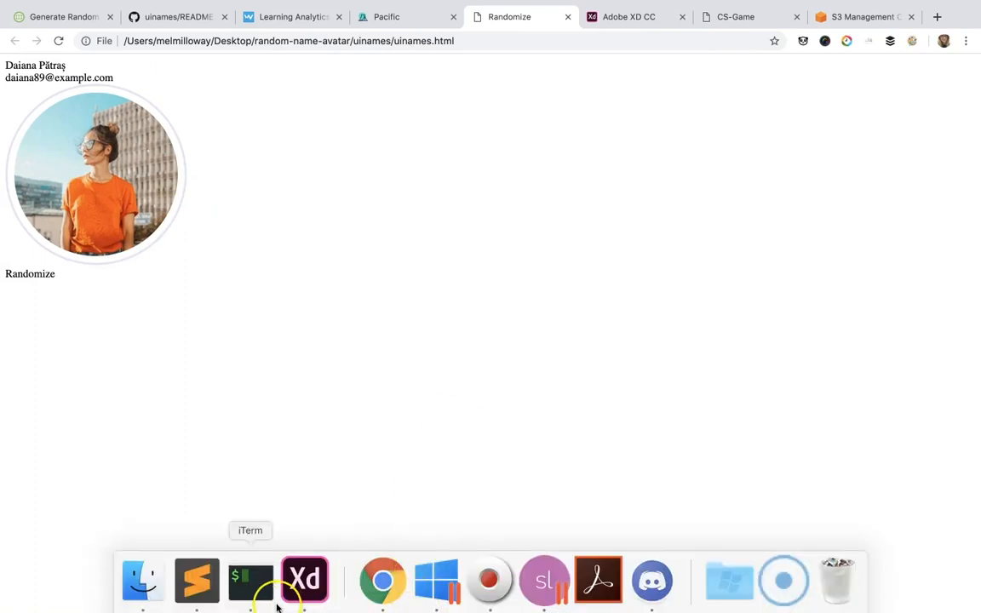
click(322, 599)
click(399, 294)
click(596, 334)
click(477, 349)
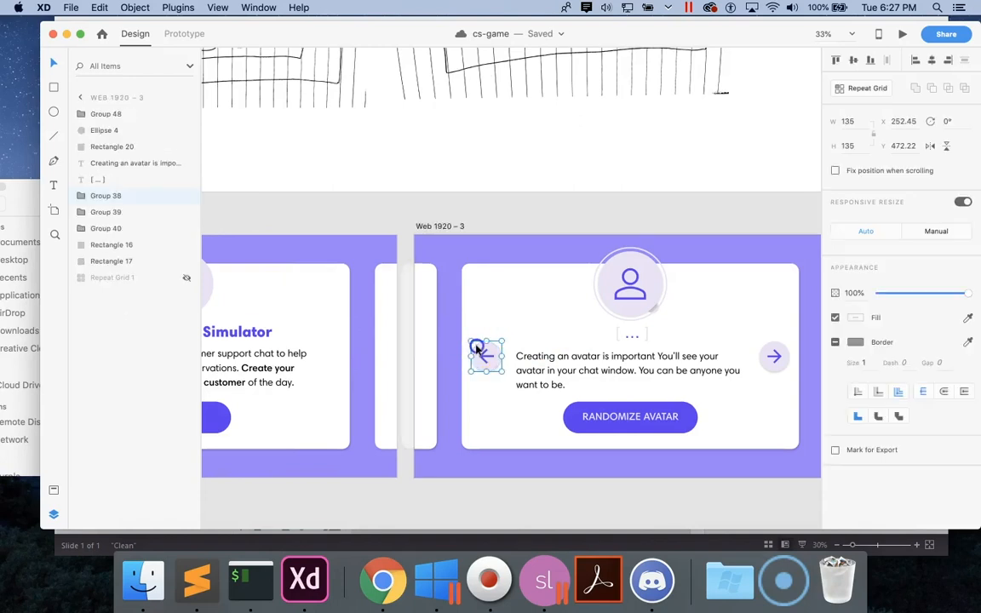
Examine the arrow icon and the background circle inside the left arrow button group, including the circle's shadow setting.
click(528, 217)
click(486, 362)
double_click(487, 362)
double_click(486, 358)
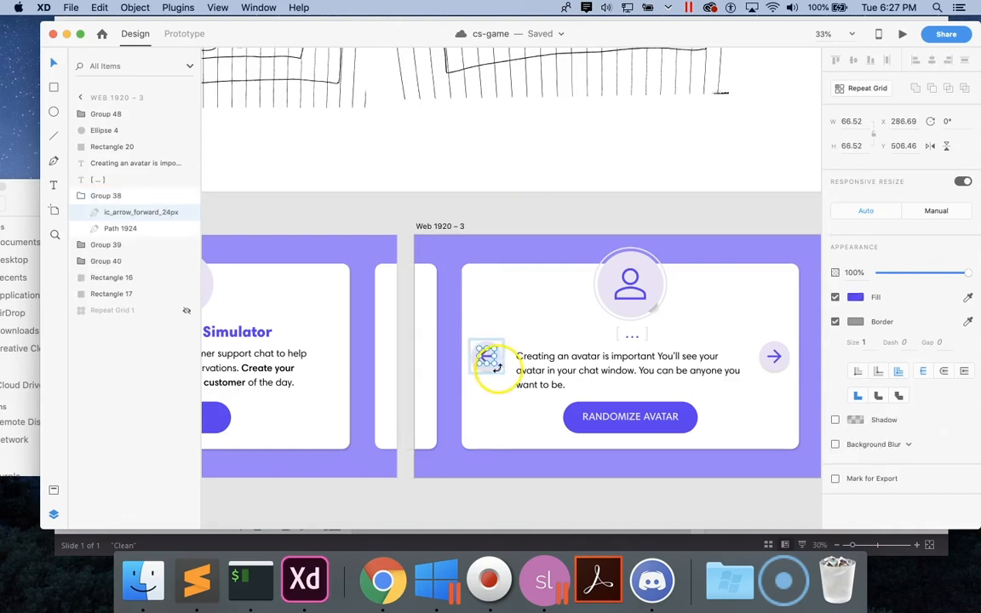
click(524, 300)
click(497, 371)
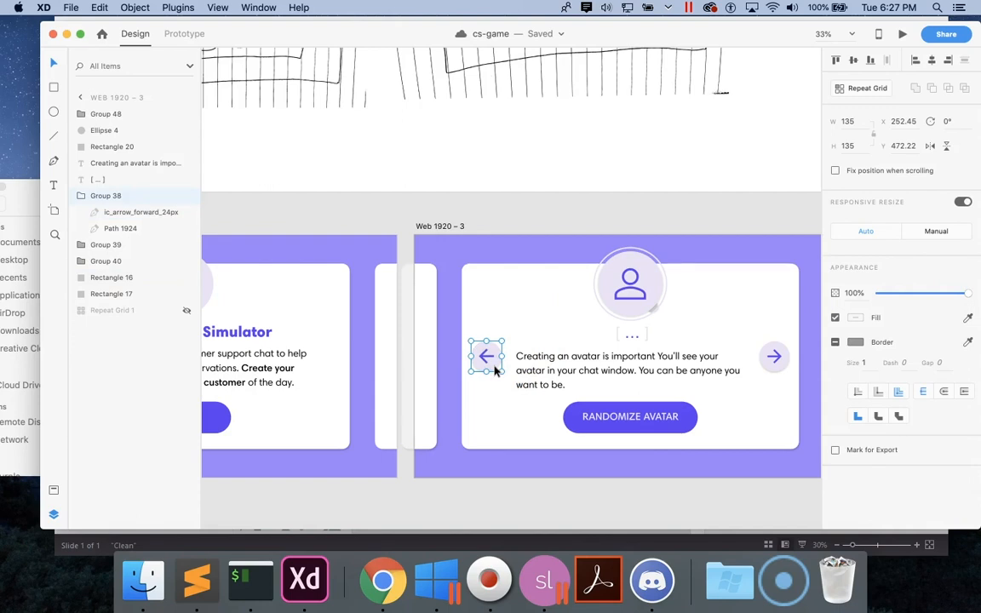
double_click(498, 370)
click(836, 346)
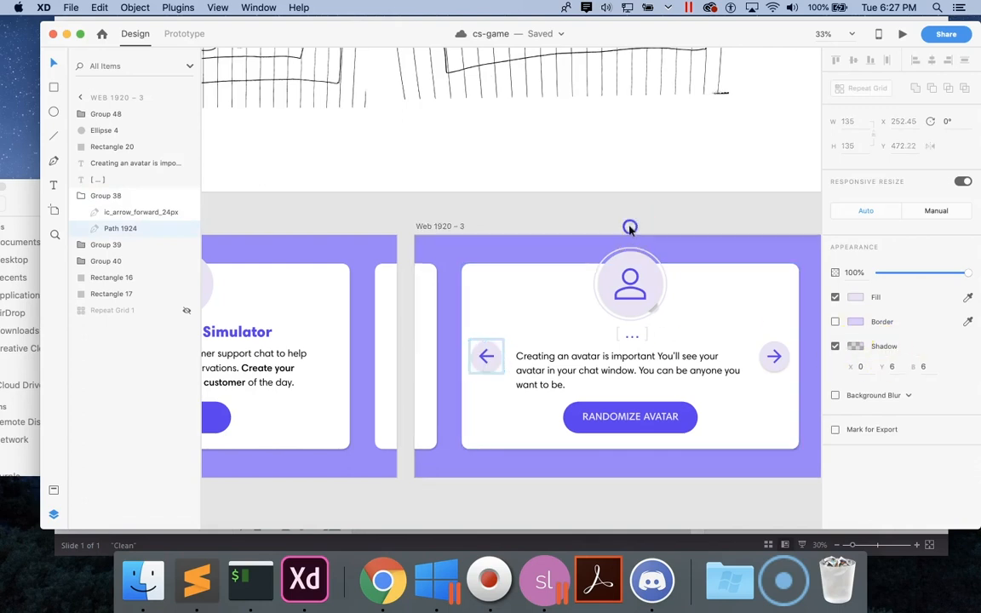
Export the whole left arrow button group from Web 1920 – 3 as PNG left-arrow-button into the CS game folder.
click(631, 223)
click(471, 383)
click(485, 364)
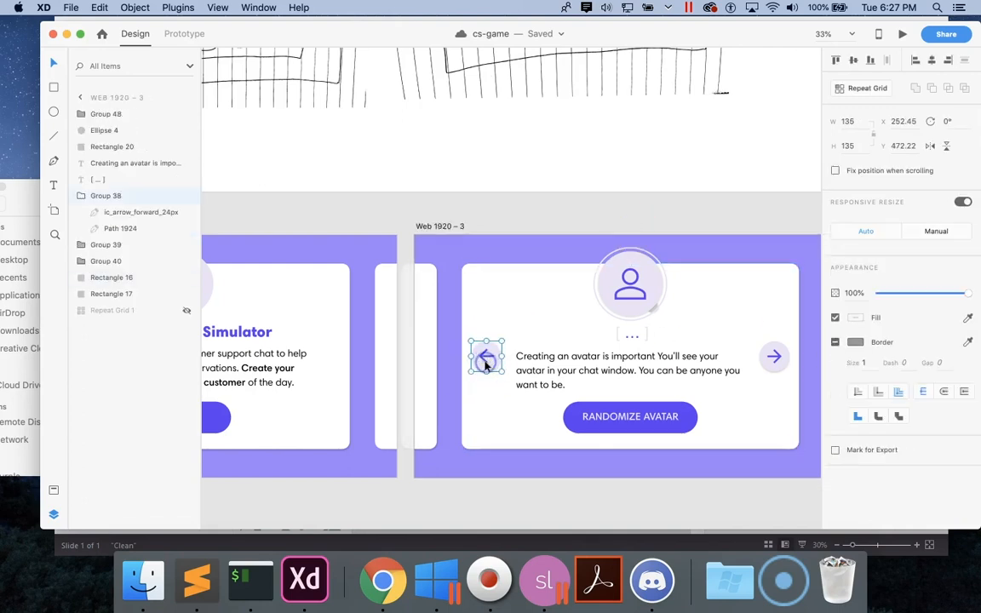
click(177, 197)
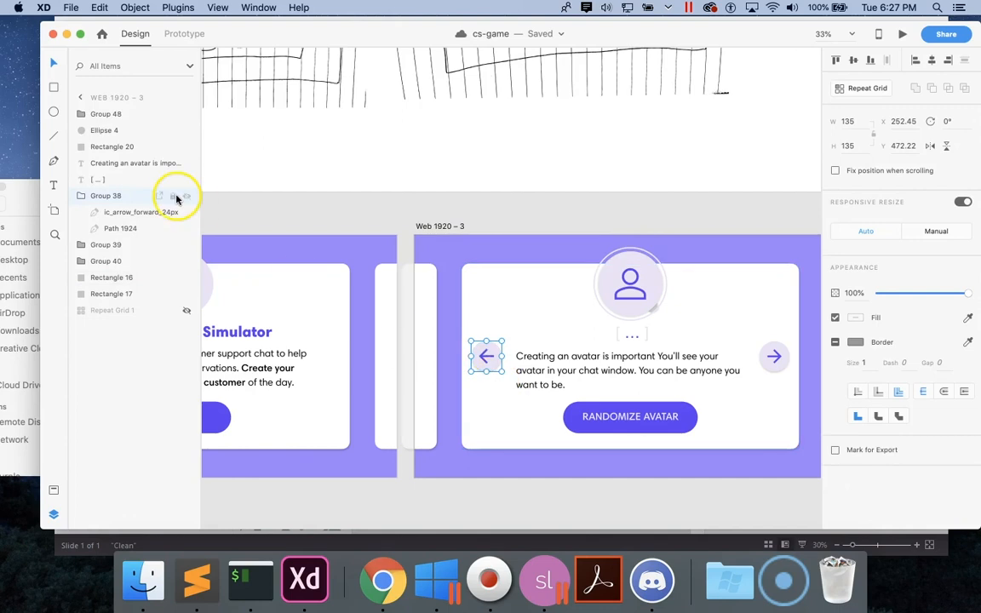
right_click(125, 196)
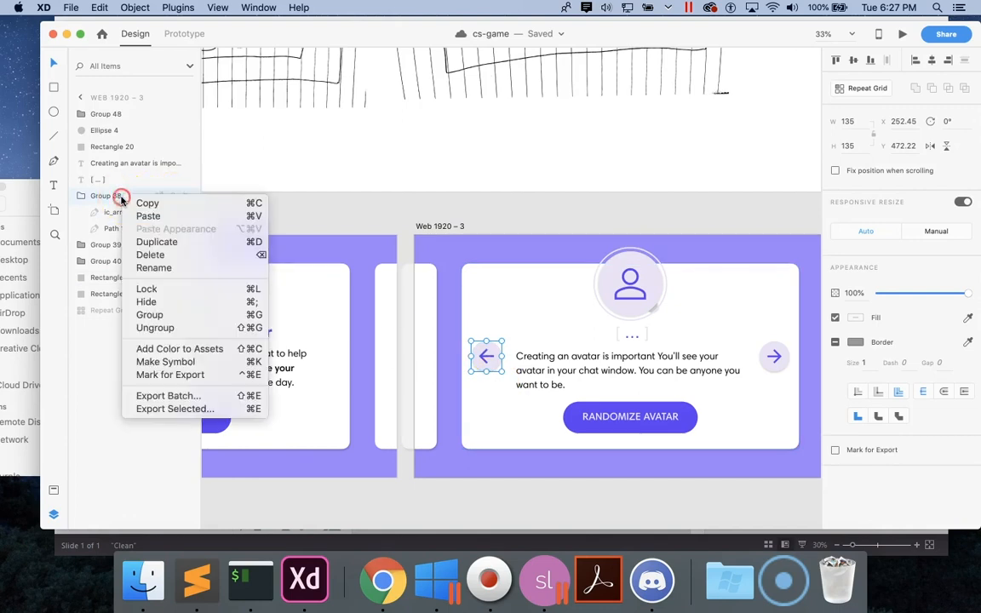
click(164, 410)
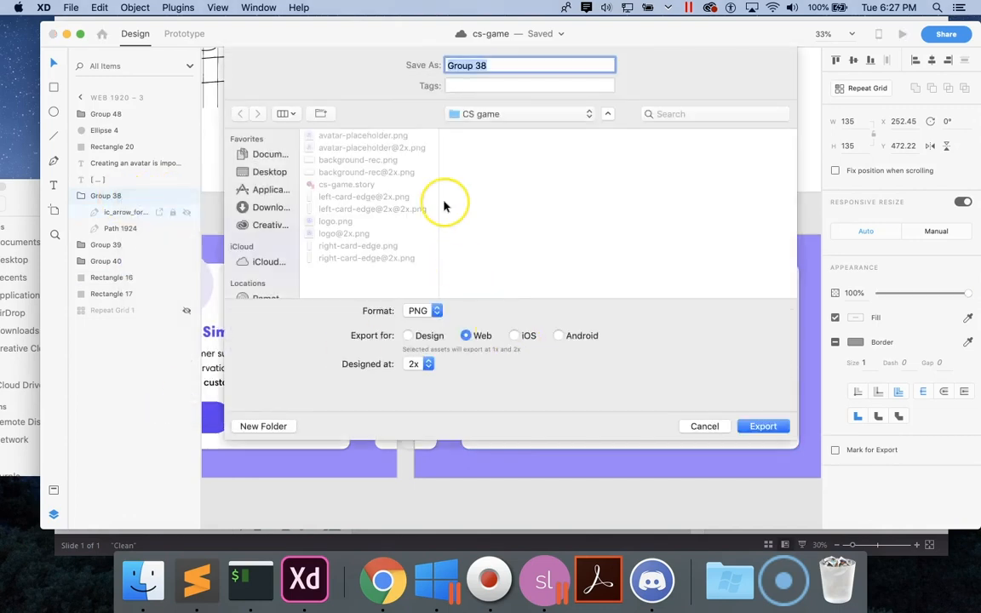
text(left-arrow-button)
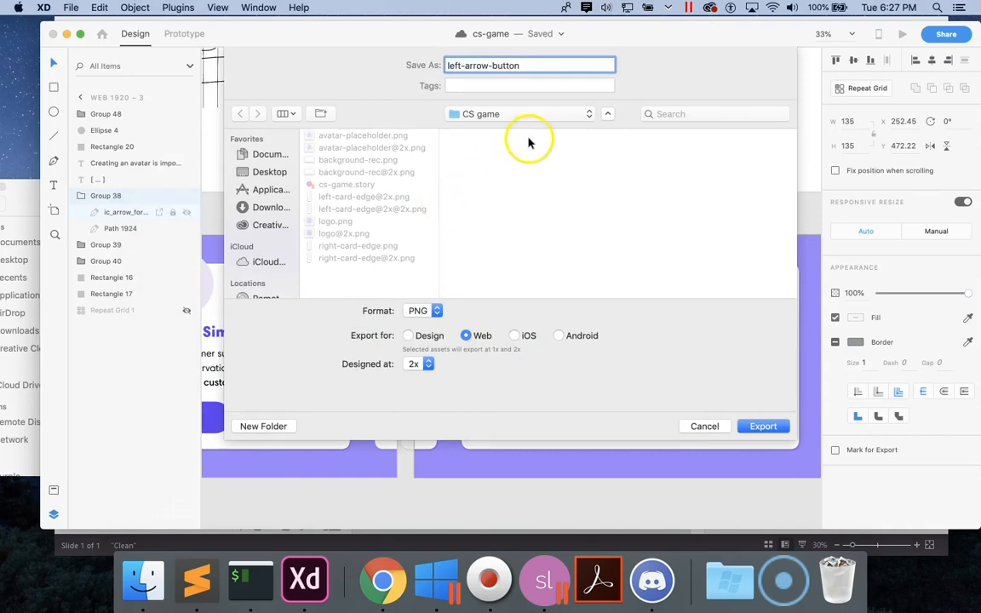
click(766, 429)
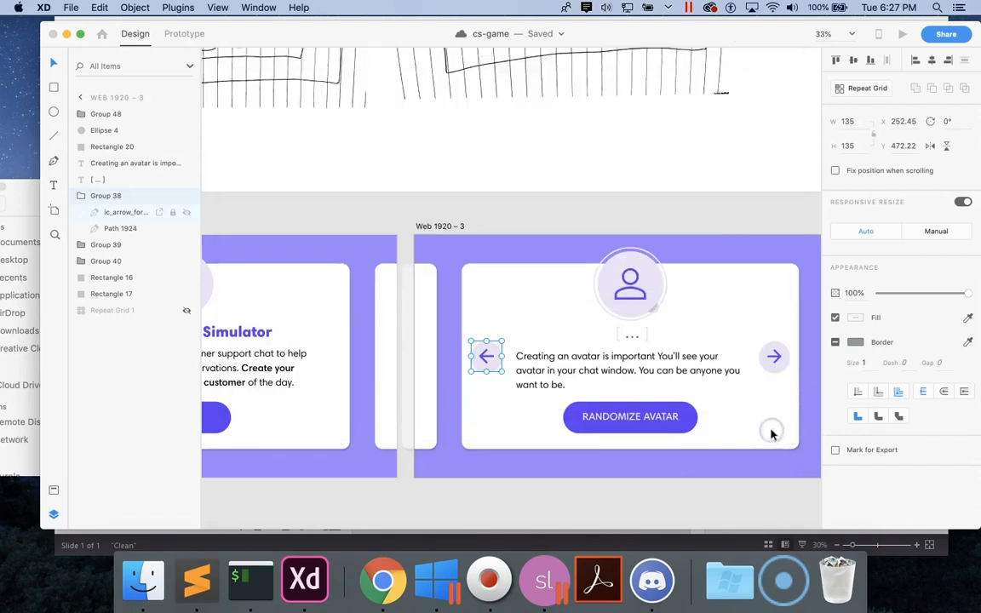
Export the right arrow button group from Web 1920 – 3 as PNG right-arrow-button into the CS game folder, and clear the selection.
click(675, 231)
scroll(674, 231, right, 3)
click(663, 355)
click(161, 212)
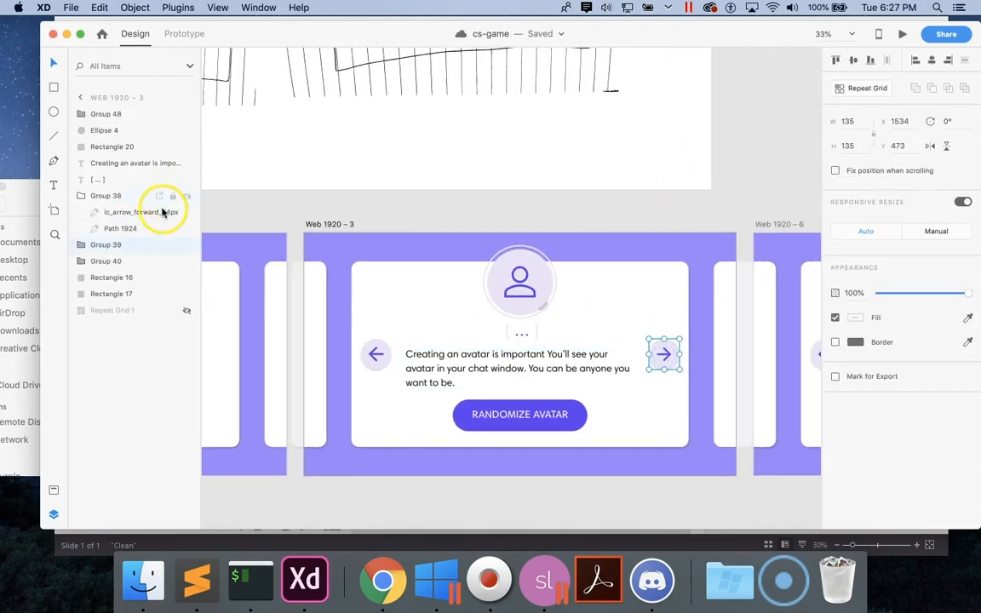
right_click(134, 238)
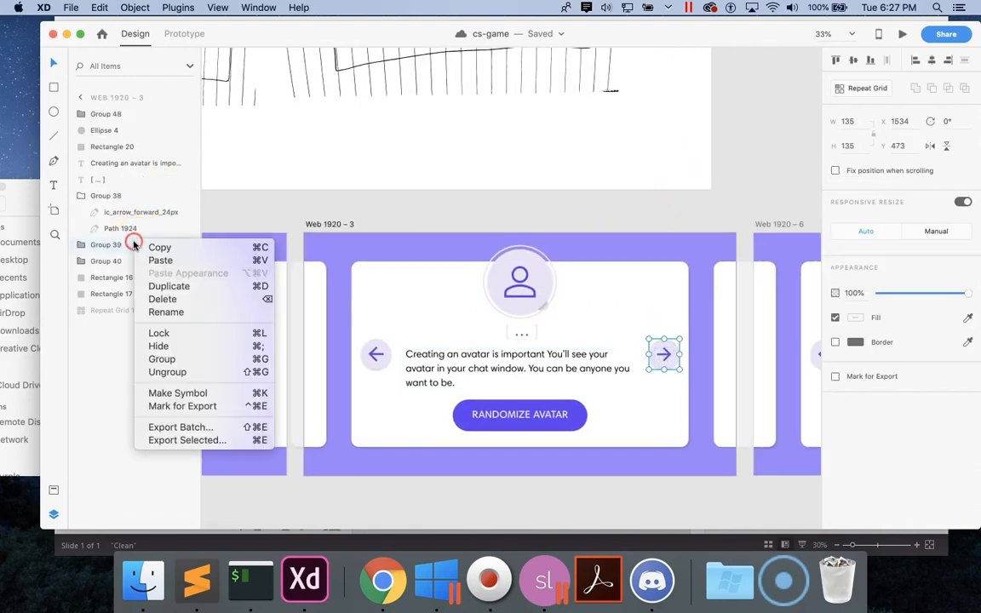
click(171, 440)
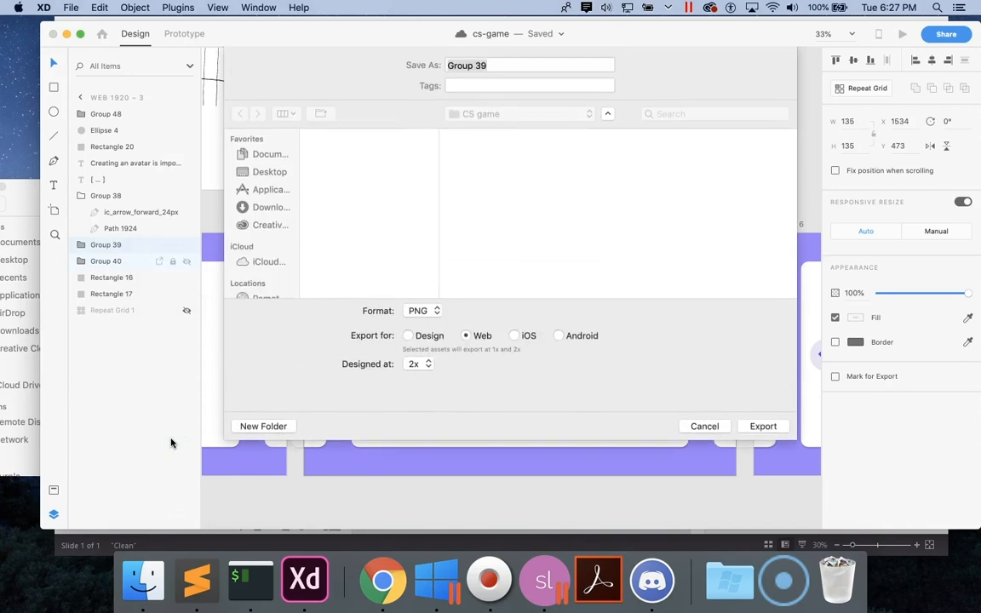
text(right)
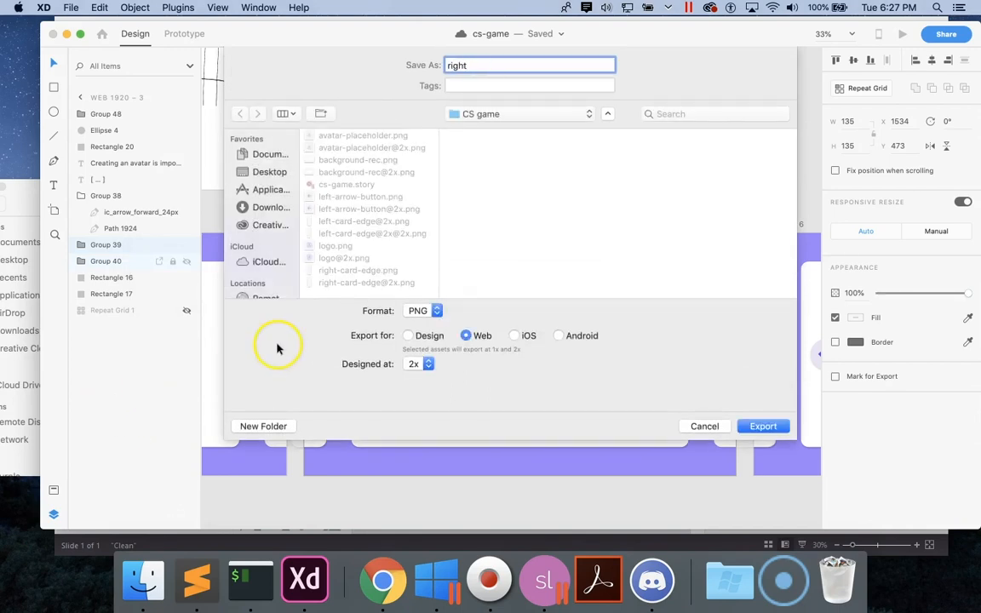
click(346, 212)
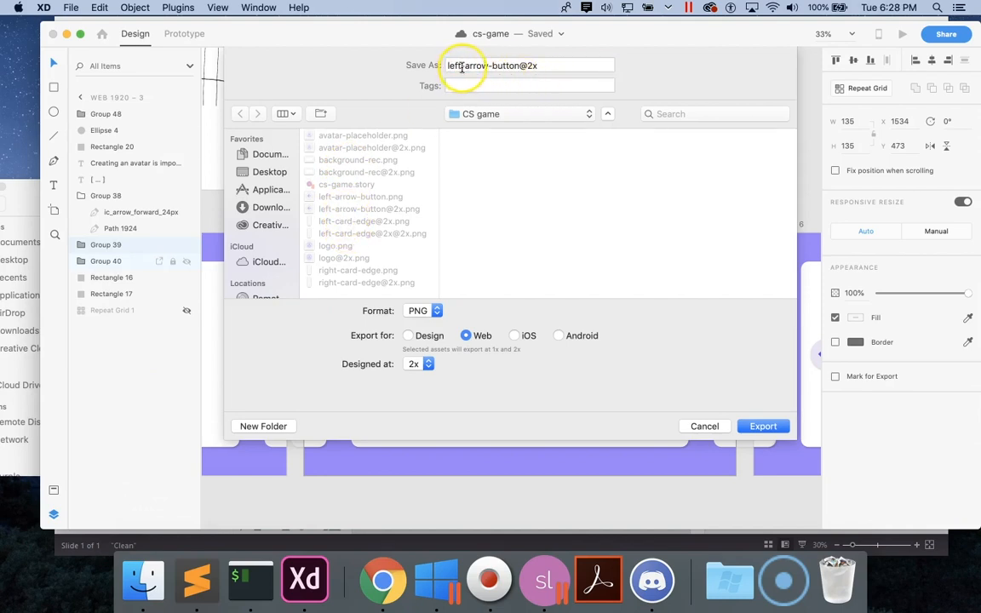
triple_click(564, 68)
text(righ)
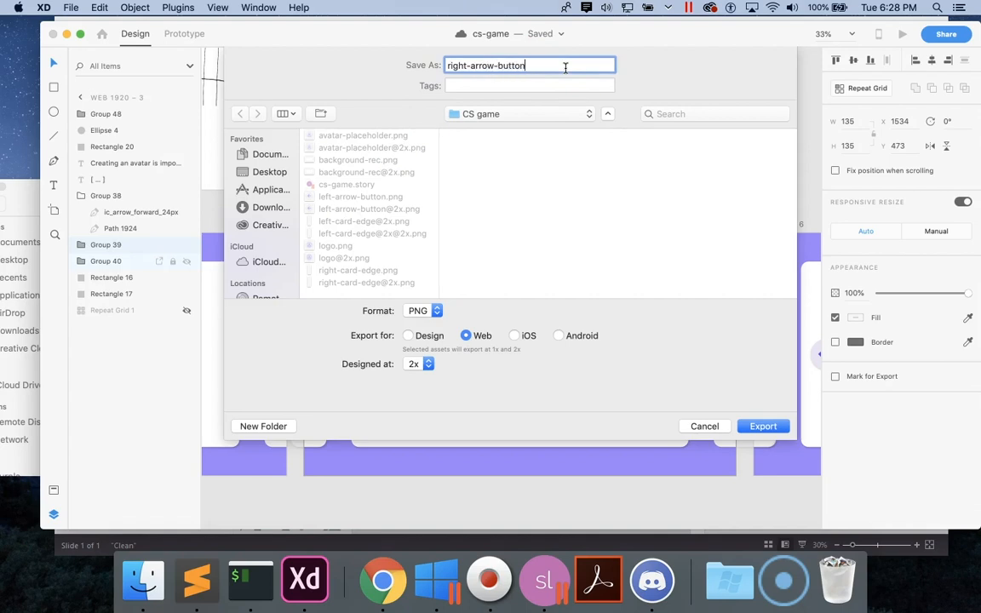
click(763, 428)
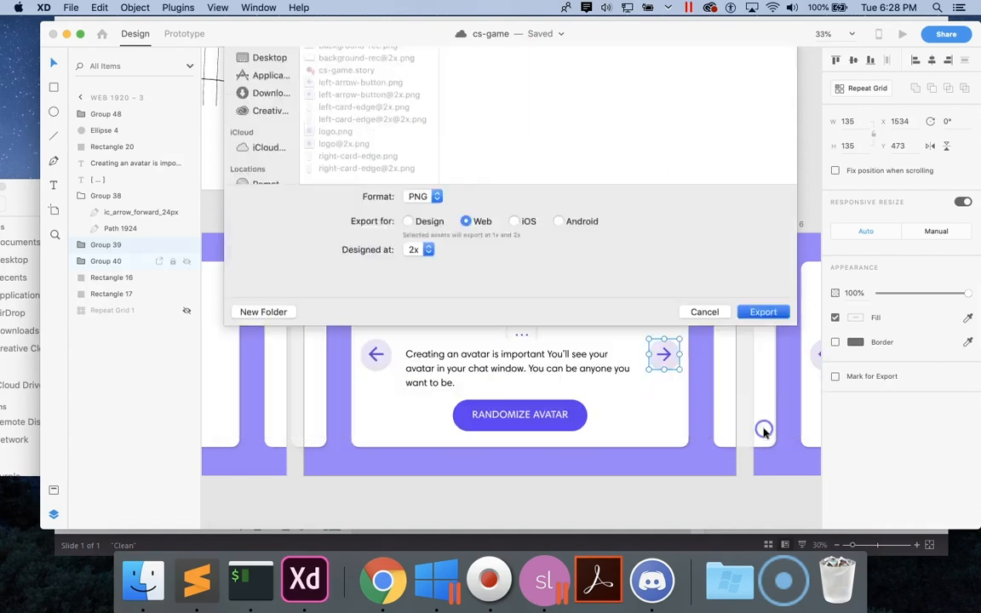
click(628, 246)
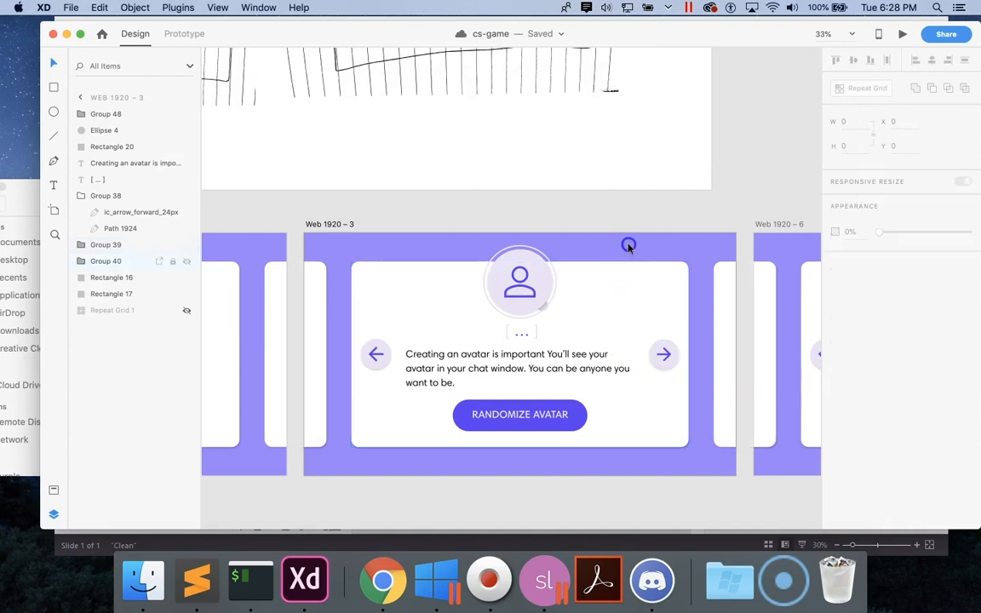
Send the avatar group on Web 1920 – 3 backward in the layer order, below the small ellipse and the [...] text.
scroll(629, 247, right, 5)
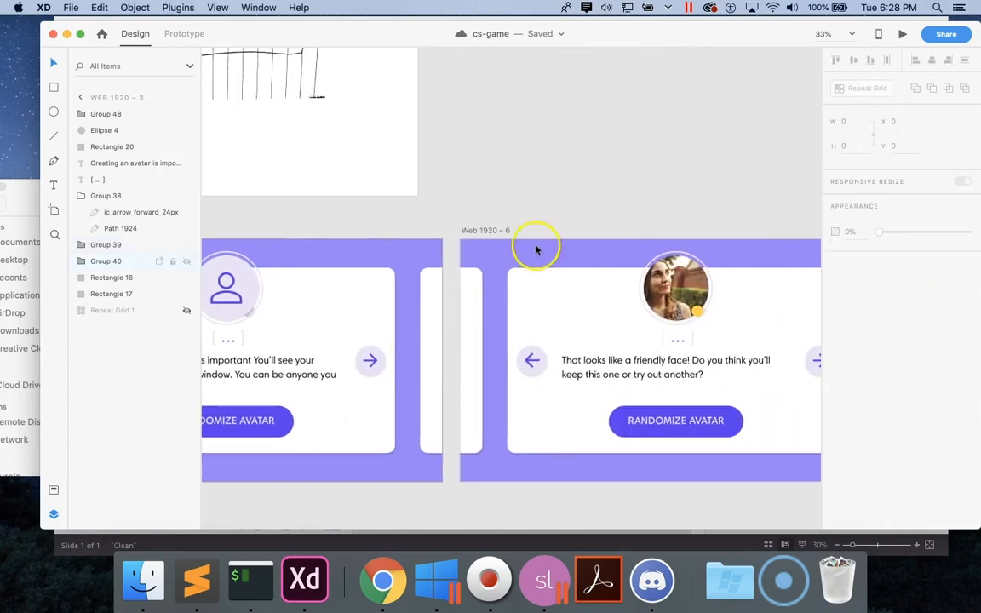
scroll(315, 274, left, 5)
click(361, 279)
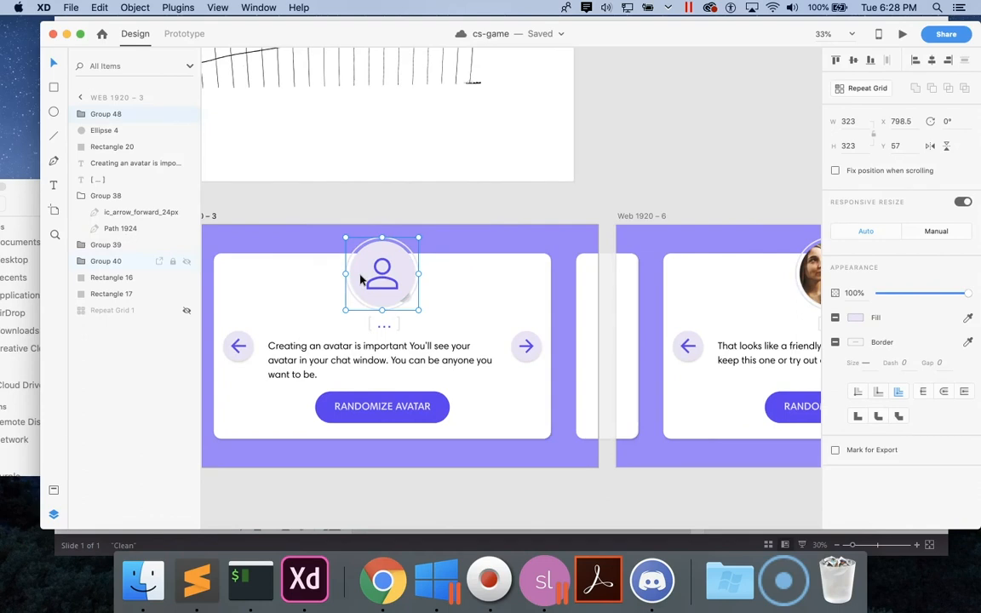
key(super+bracketleft)
key(super+bracketleft)
key(super+bracketleft)
click(383, 267)
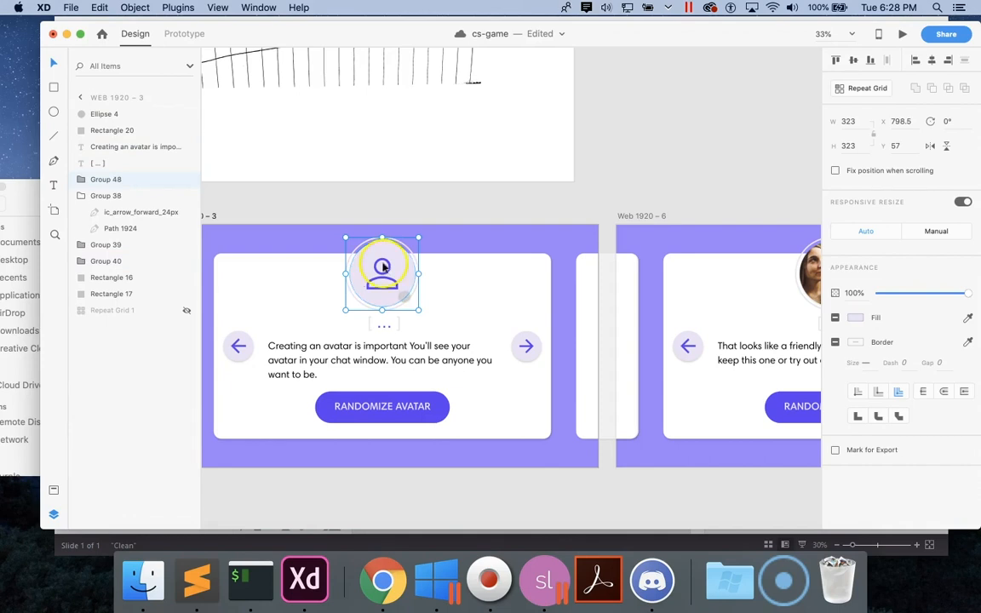
Export the small grey status circle on Web 1920 – 3 as PNG offline-indicator into the CS game folder, and clear the selection.
click(437, 287)
click(405, 298)
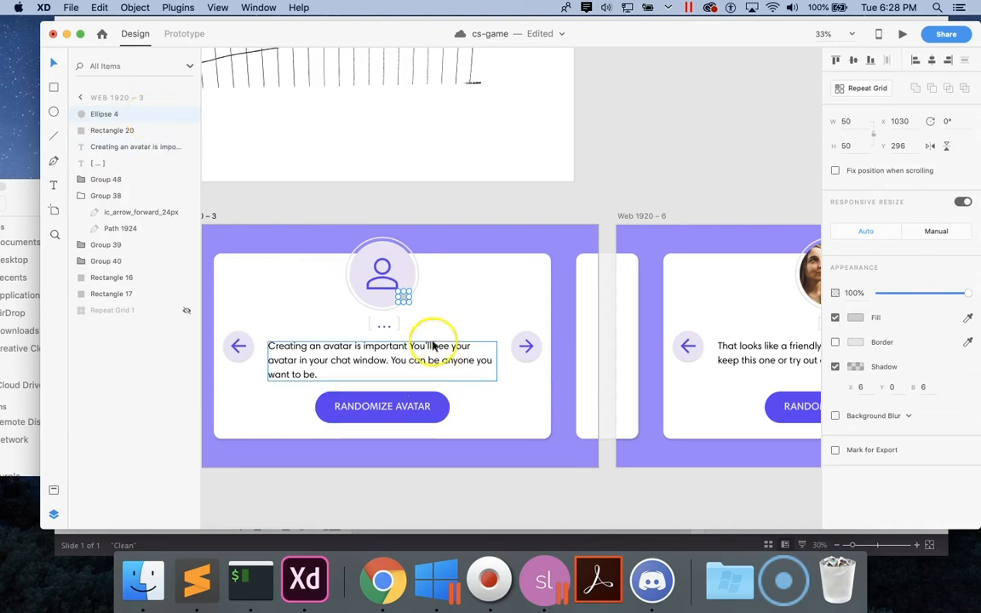
right_click(133, 116)
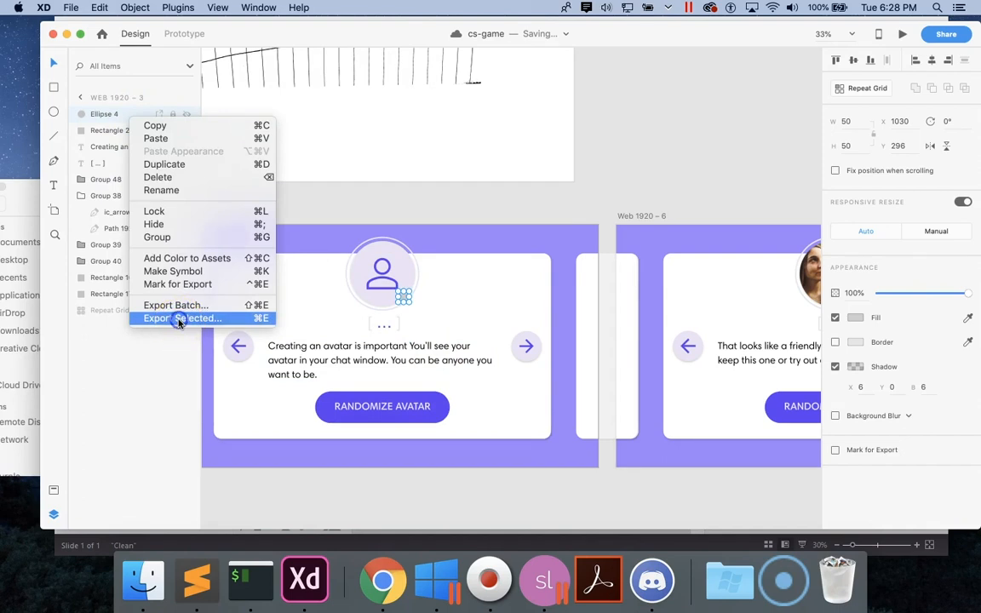
click(176, 318)
text(off)
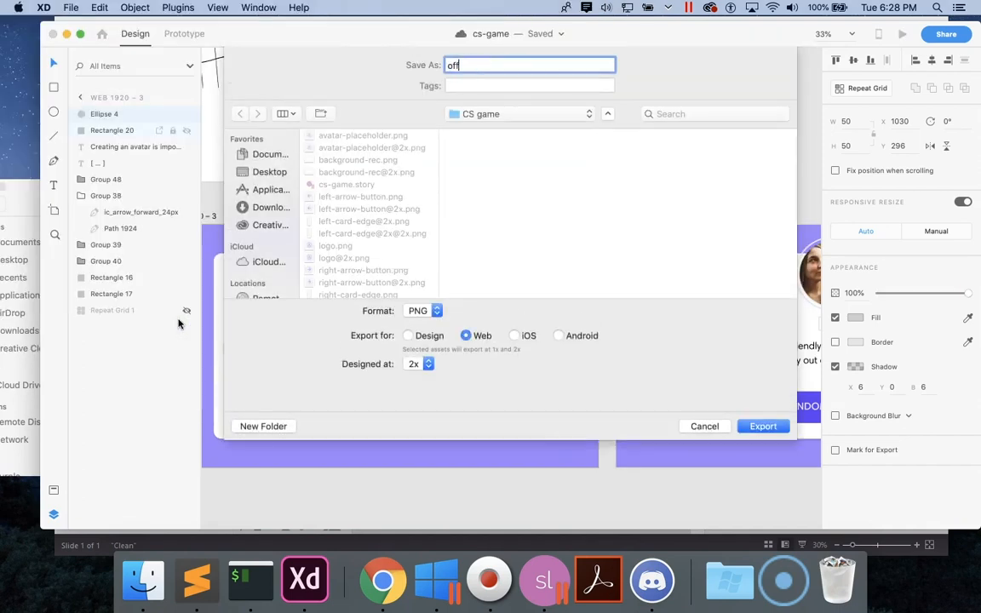
text(line-indicator)
click(773, 428)
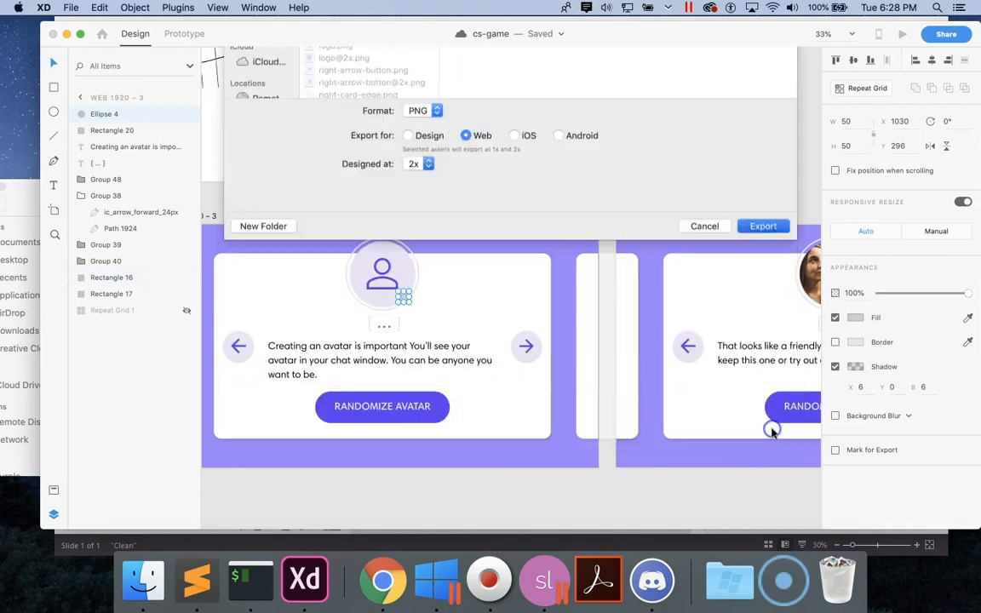
click(552, 466)
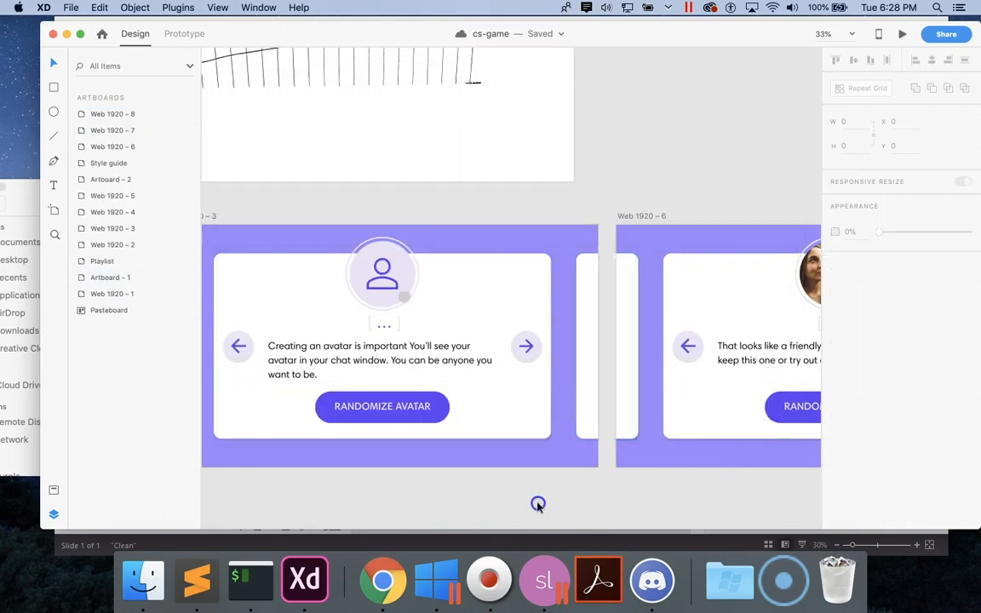
Export the yellow status circle on Web 1920 – 6 as PNG away-indicator into the CS game folder, and clear the selection.
scroll(535, 466, right, 5)
scroll(535, 466, right, 3)
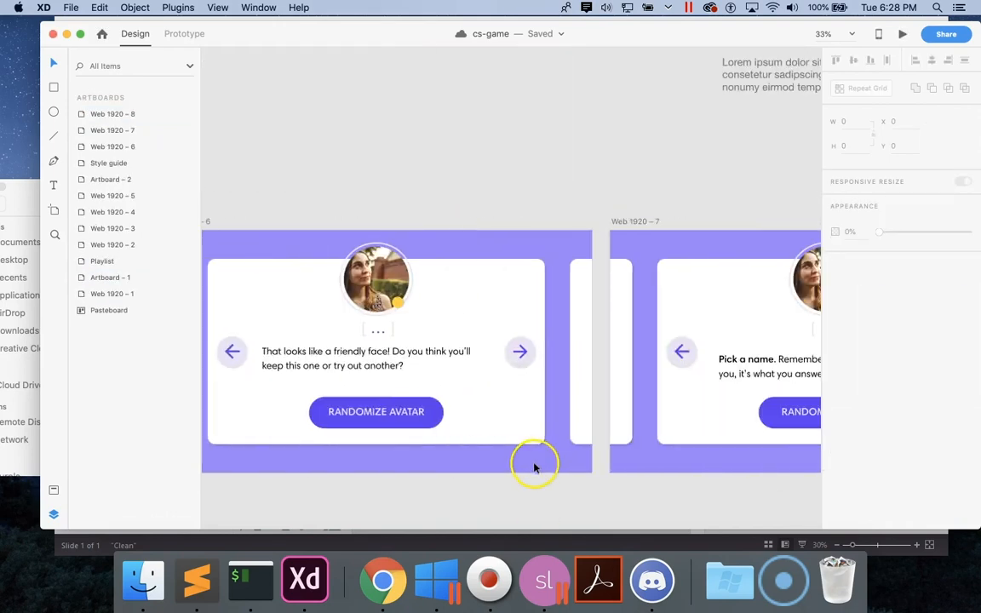
click(396, 304)
right_click(397, 305)
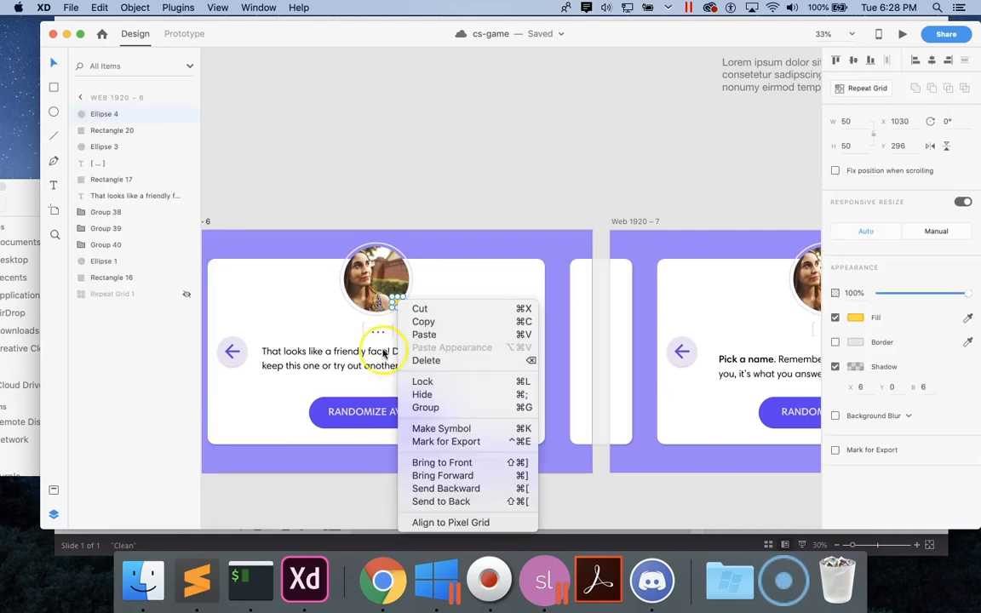
right_click(115, 109)
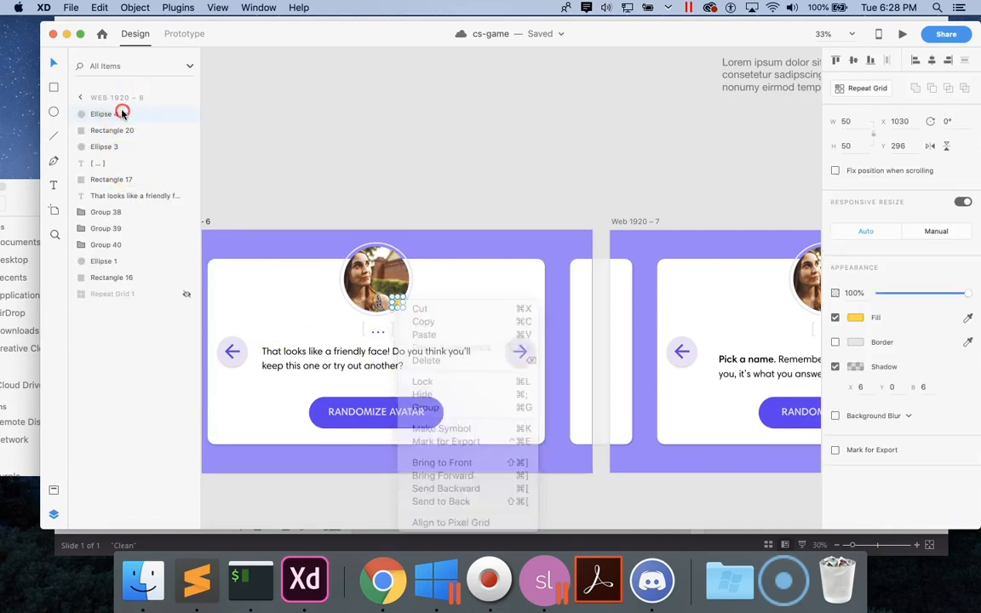
click(166, 297)
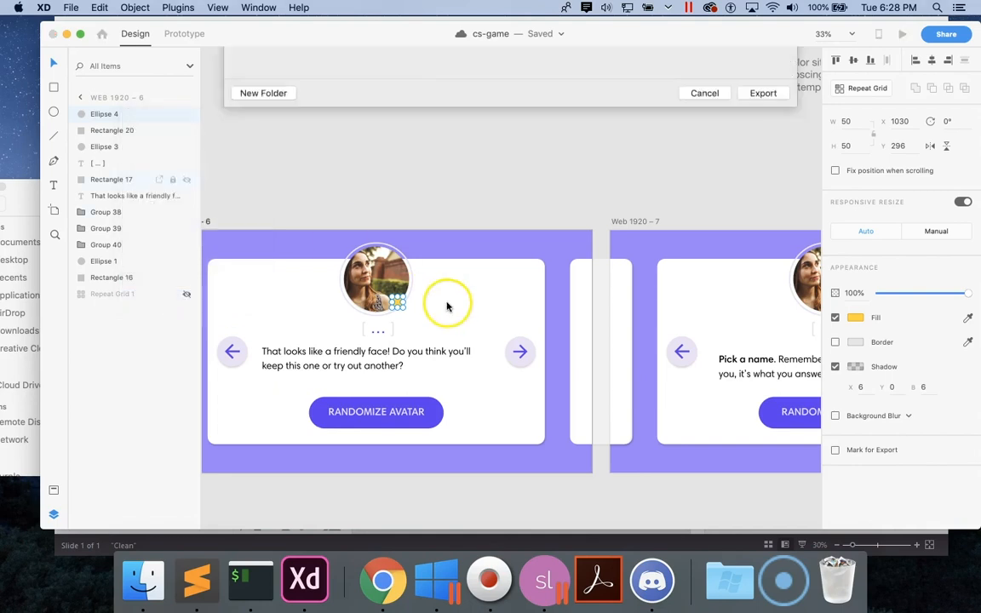
text(away-indicator)
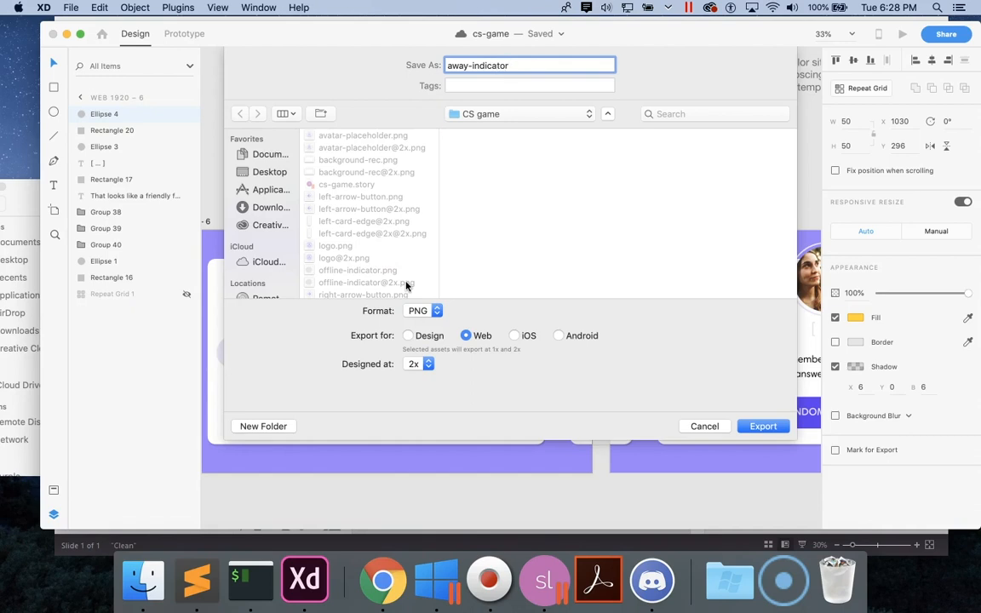
click(775, 426)
click(449, 219)
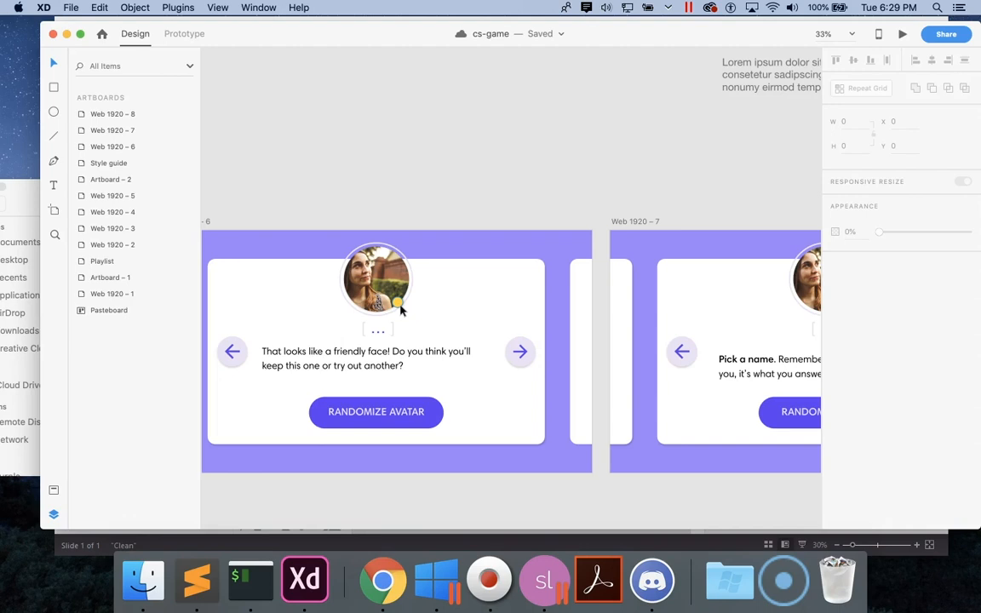
Examine the remaining profile artboards from Web 1920 – 6 through Web 1920 – 8, including the avatar ring on Web 1920 – 7.
click(456, 303)
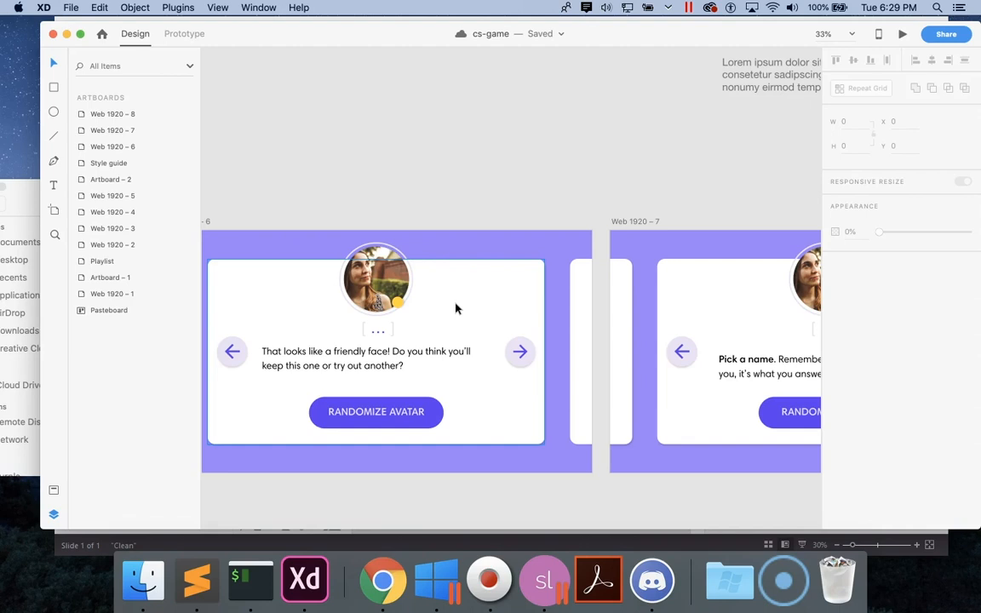
scroll(503, 329, right, 5)
scroll(502, 330, right, 4)
scroll(502, 330, right, 5)
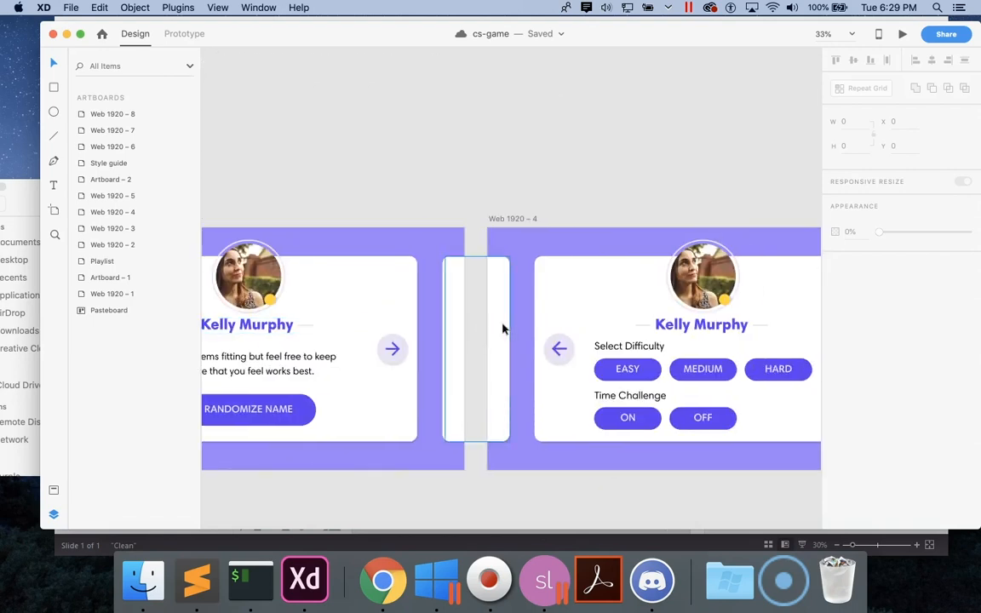
scroll(503, 330, right, 10)
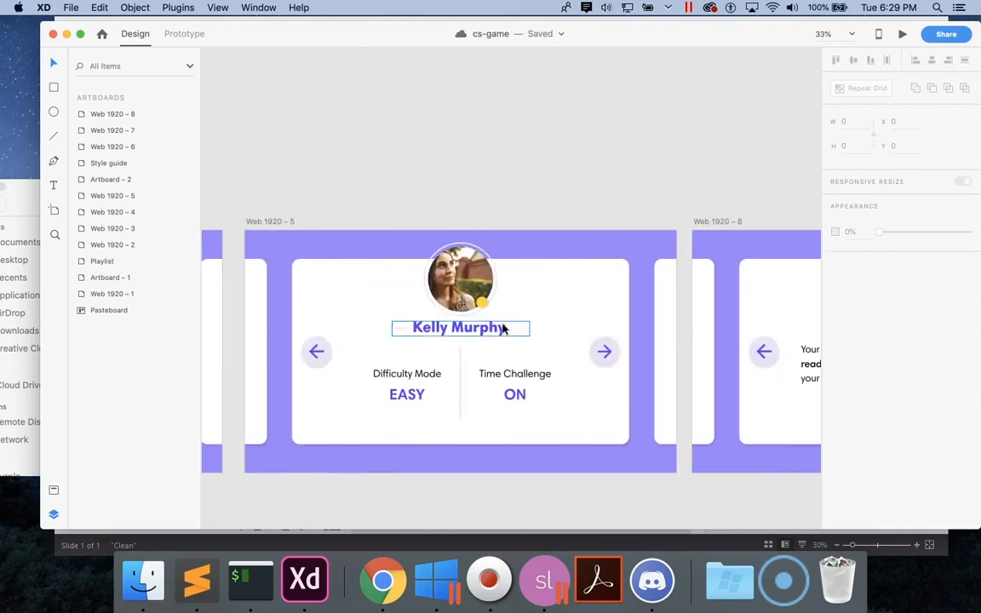
scroll(503, 329, right, 6)
scroll(502, 330, right, 15)
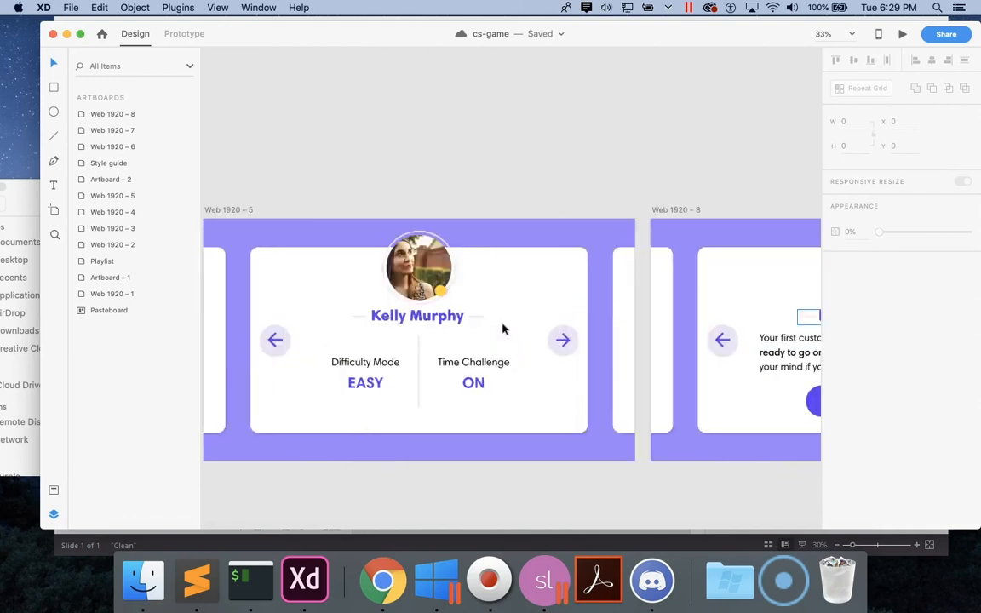
scroll(503, 330, right, 15)
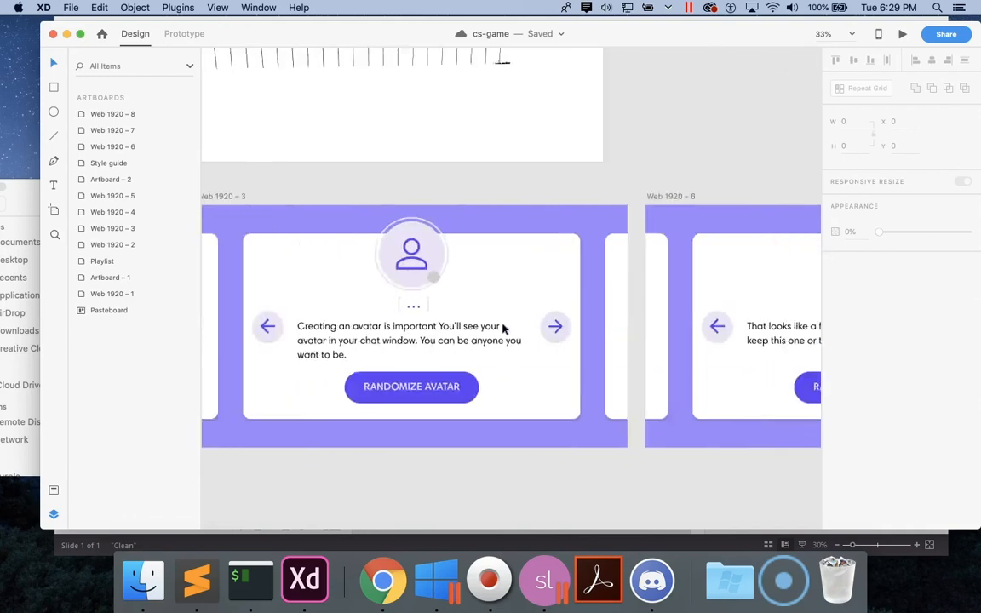
scroll(503, 329, right, 15)
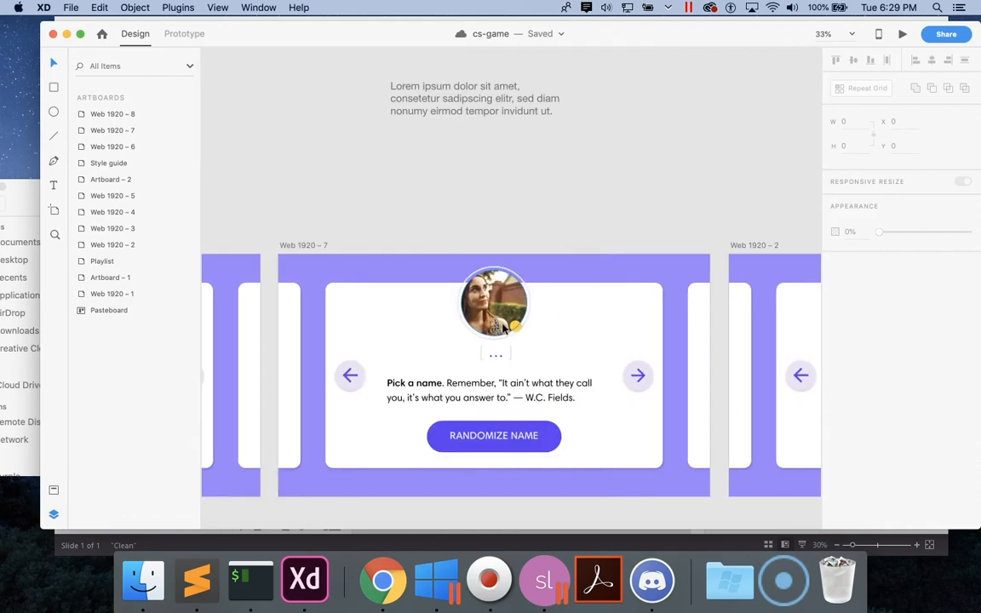
click(510, 317)
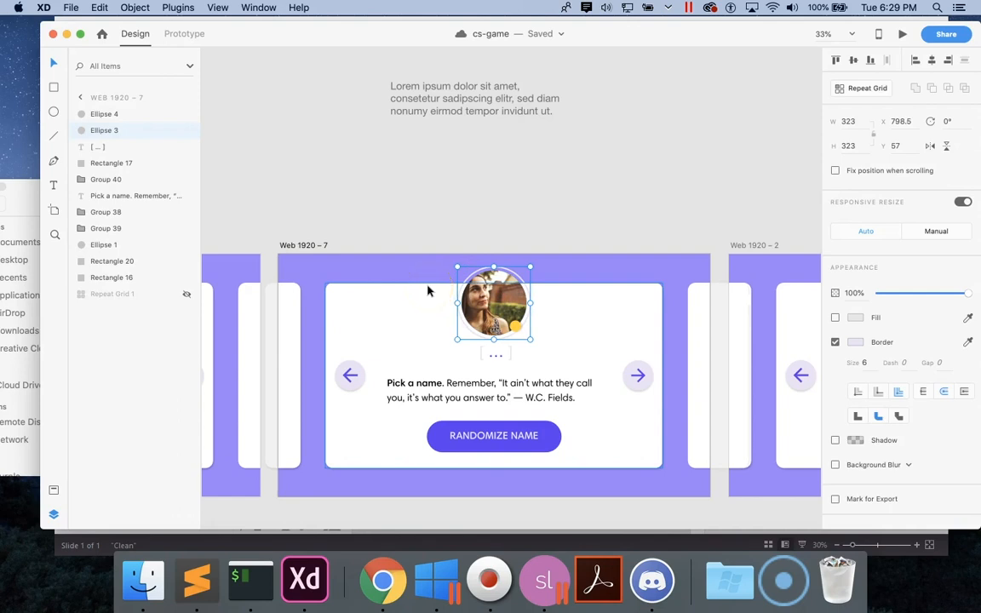
click(477, 219)
click(481, 348)
Switch to Chrome and reload the published CS-Game page to check the intro card and the card edge beside it.
click(543, 580)
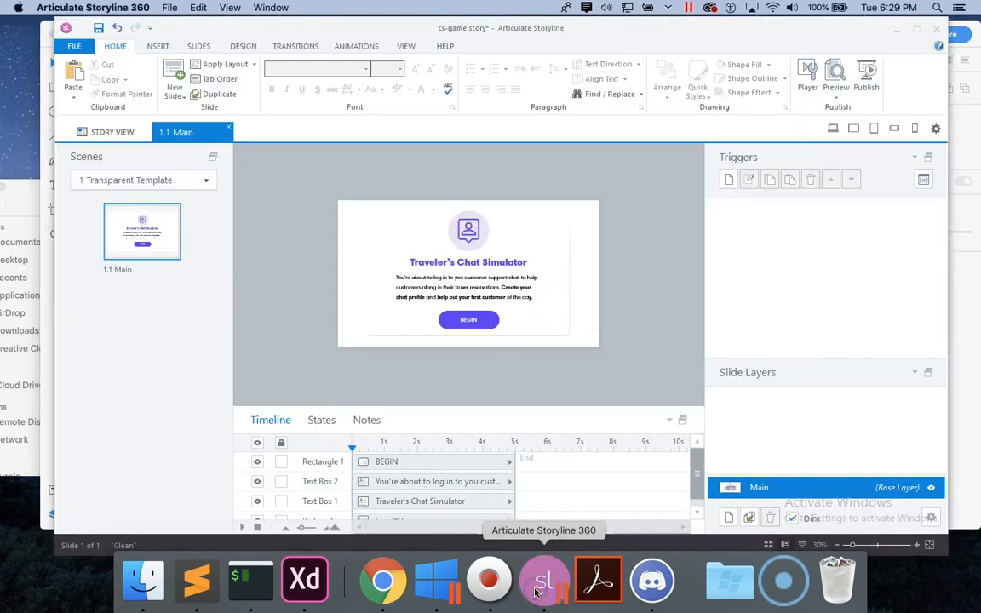
click(398, 587)
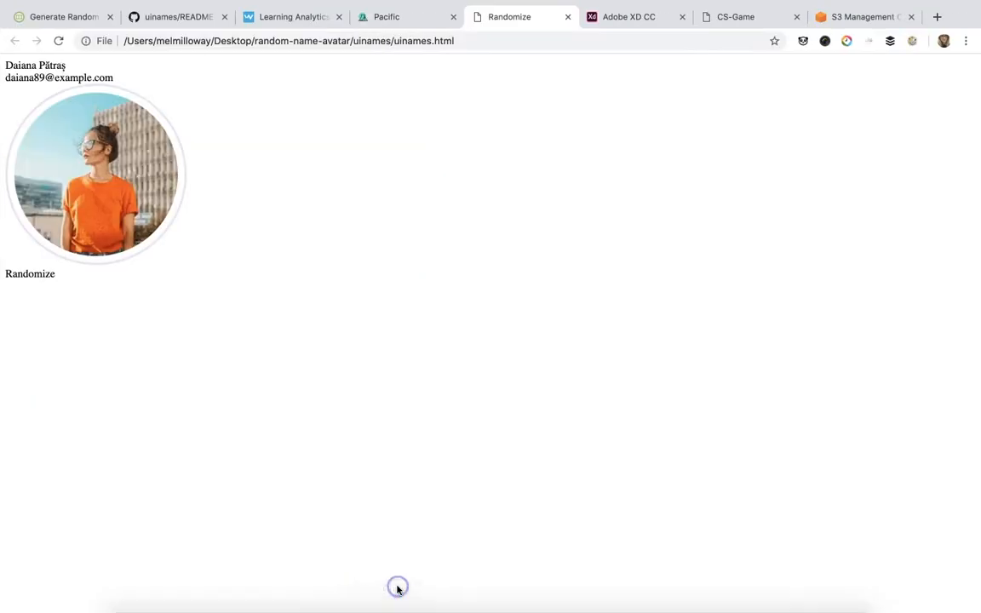
click(721, 25)
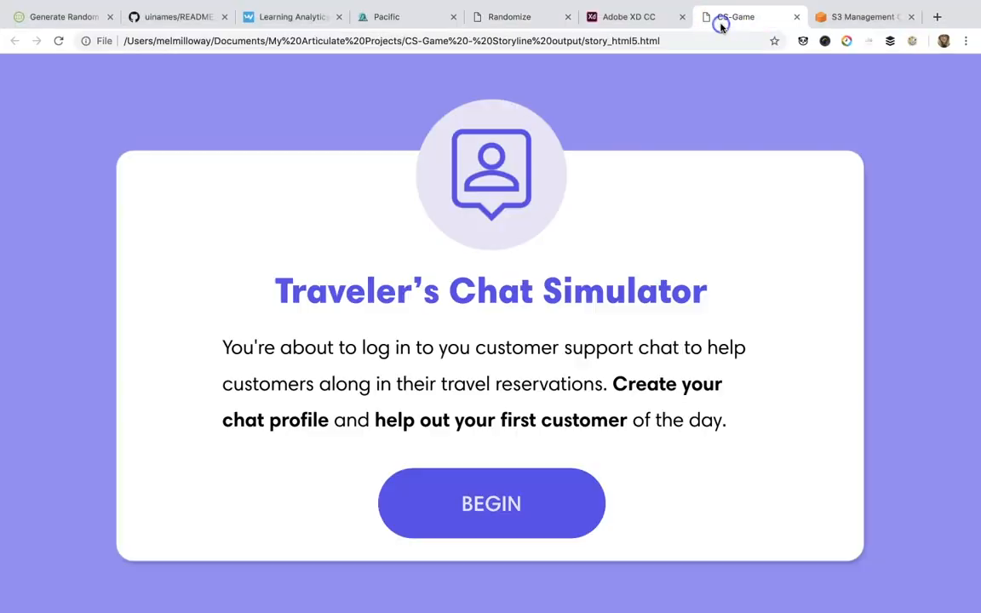
click(58, 42)
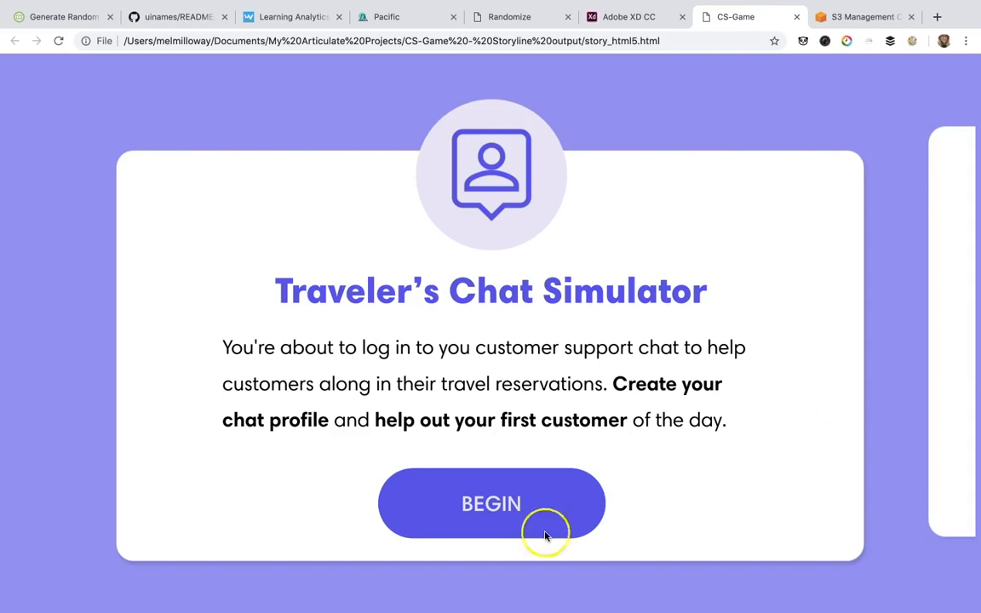
mouse_move(445, 606)
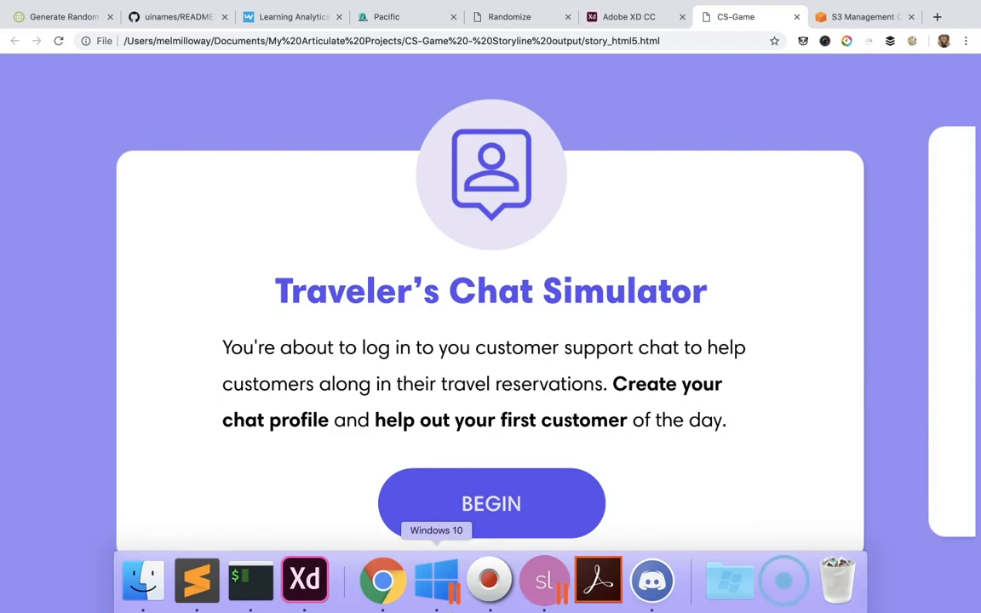
Switch to Articulate Storyline and open the slide master view.
click(545, 586)
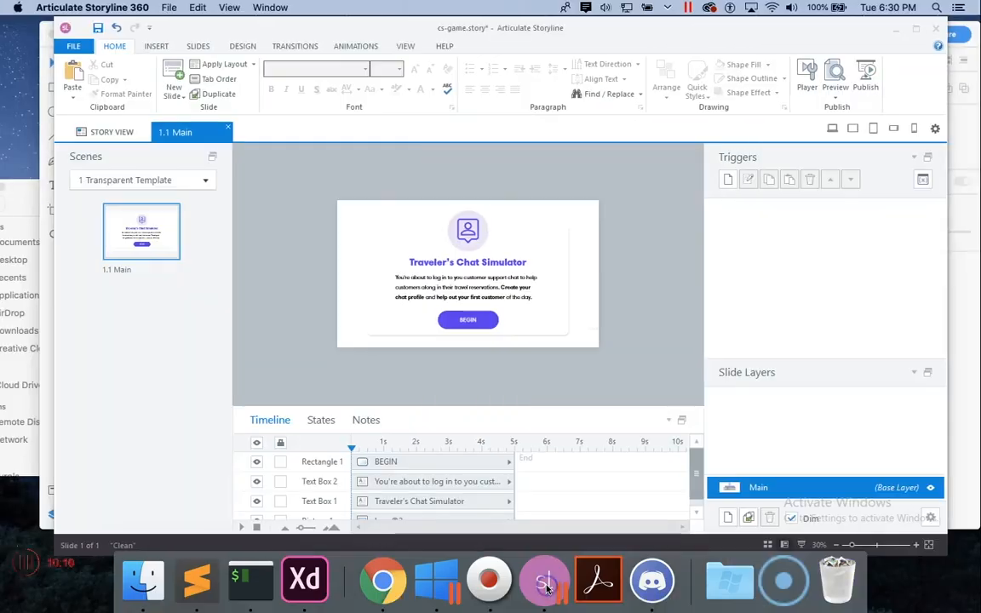
click(406, 47)
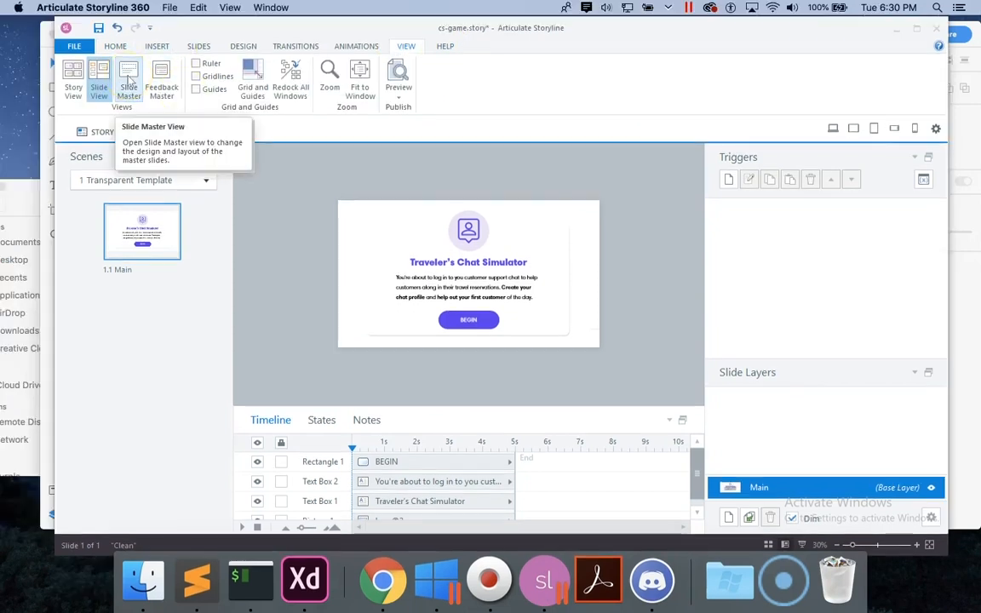
click(129, 79)
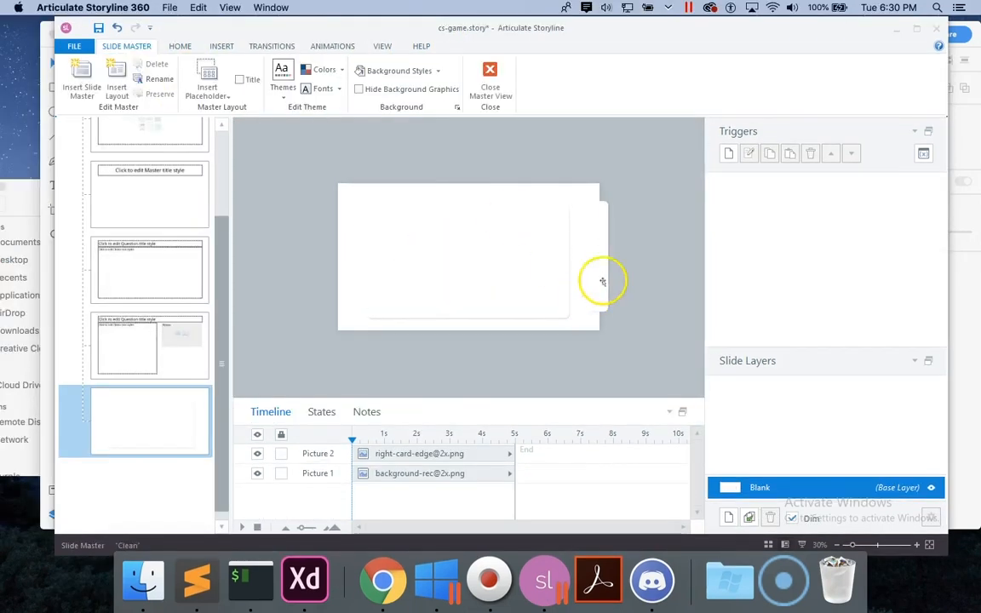
Try to align the right-card-edge and background-rec pictures by their vertical middles on the Blank layout.
click(602, 281)
shift+click(485, 247)
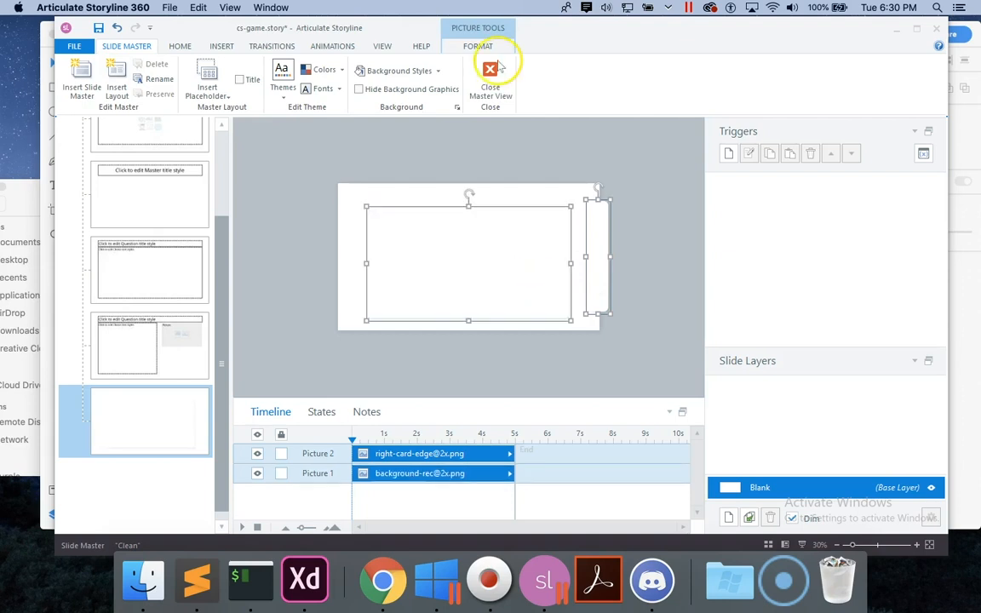
click(495, 53)
click(724, 79)
key(super+z)
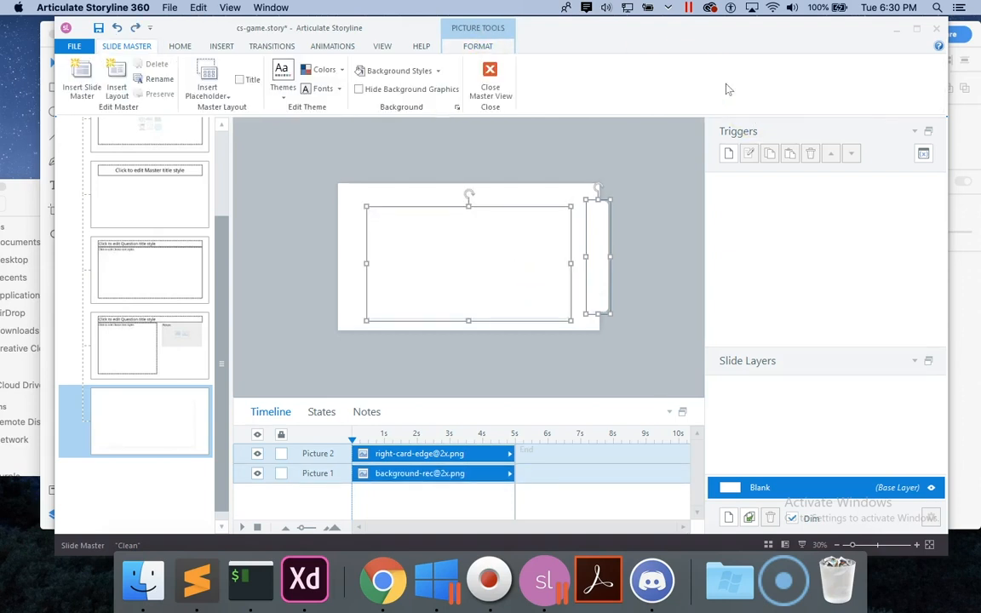
Move the right-card-edge picture down level with the background-rec card on the Blank layout and align their vertical middles.
click(633, 284)
click(600, 260)
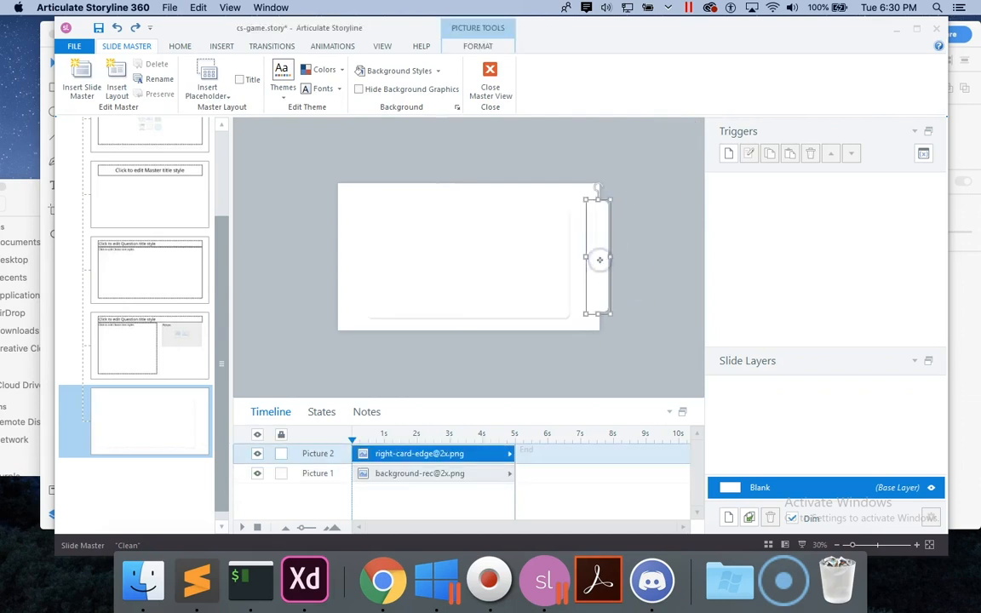
drag(599, 259, 600, 266)
shift+click(558, 266)
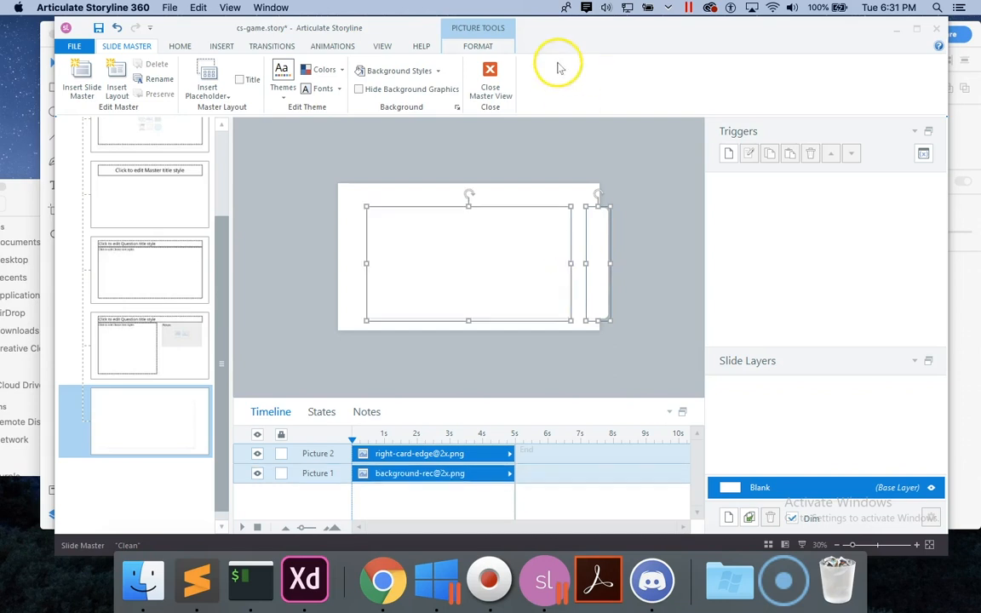
click(504, 46)
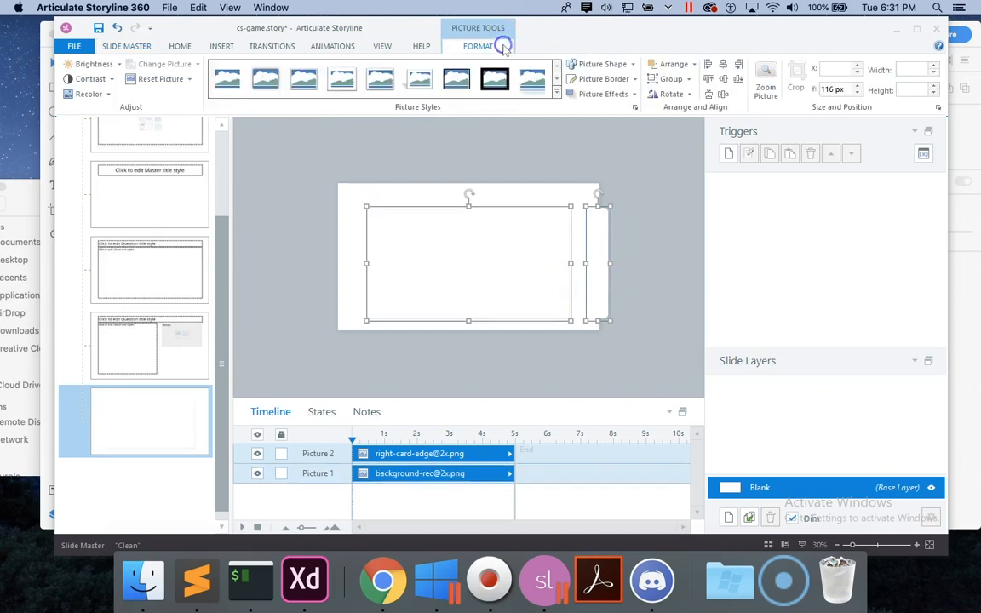
click(723, 79)
click(644, 281)
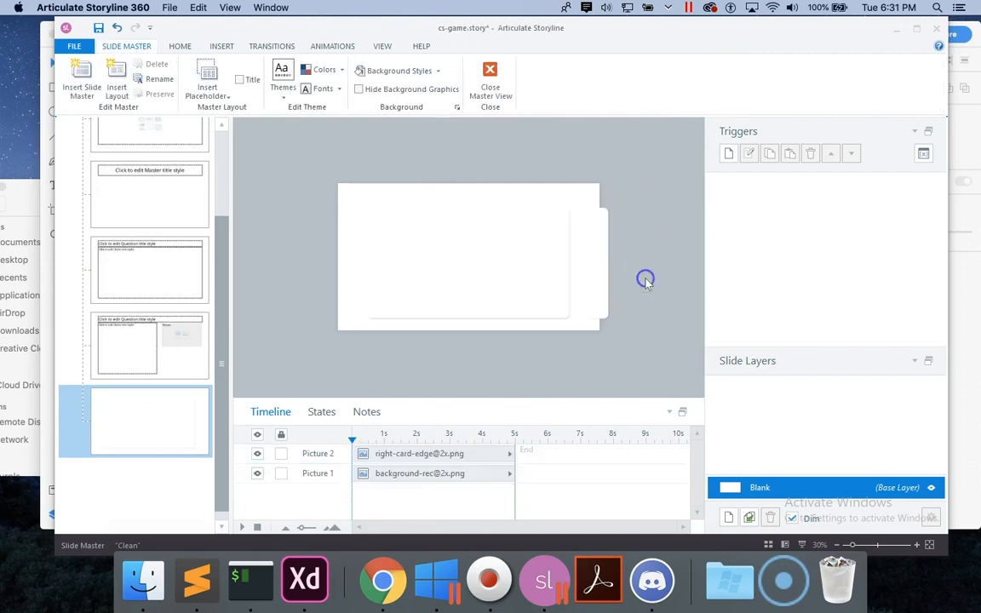
Close the slide master view and save the project.
click(490, 81)
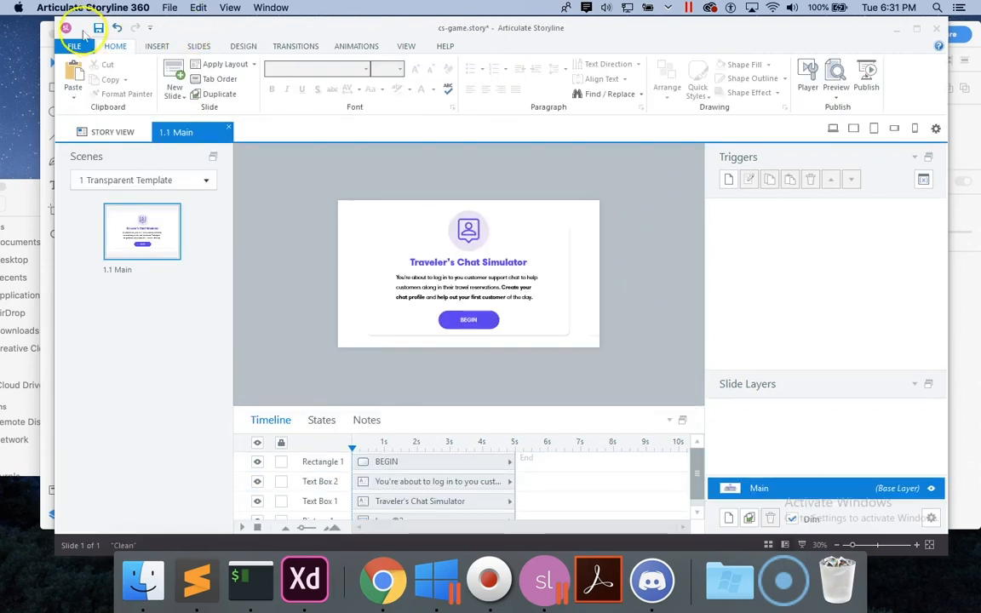
click(98, 28)
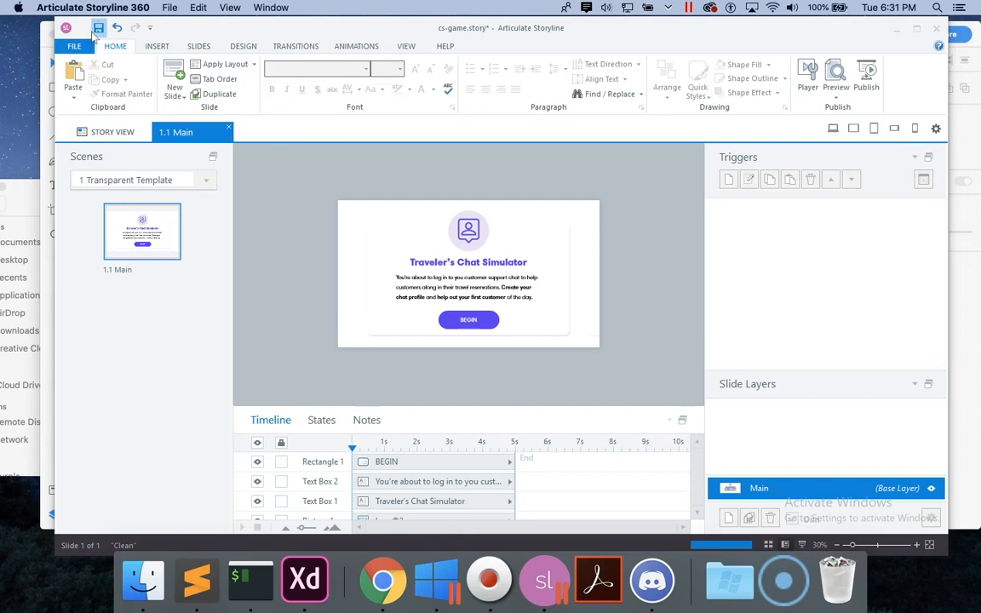
Publish the CS-Game project to the My Articulate Projects folder and dismiss the completion dialog.
click(73, 48)
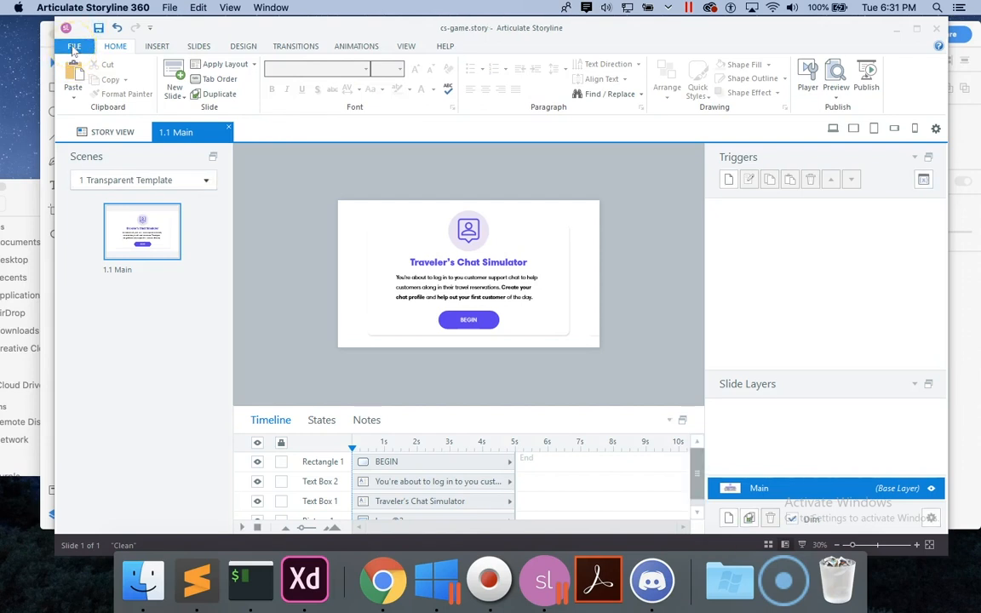
click(73, 49)
click(110, 307)
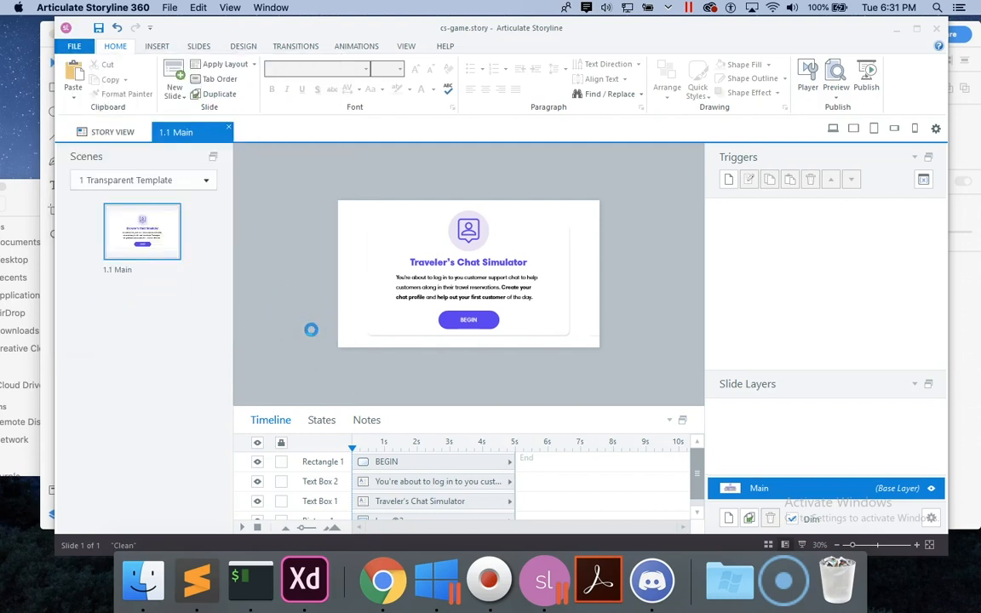
click(466, 243)
click(600, 324)
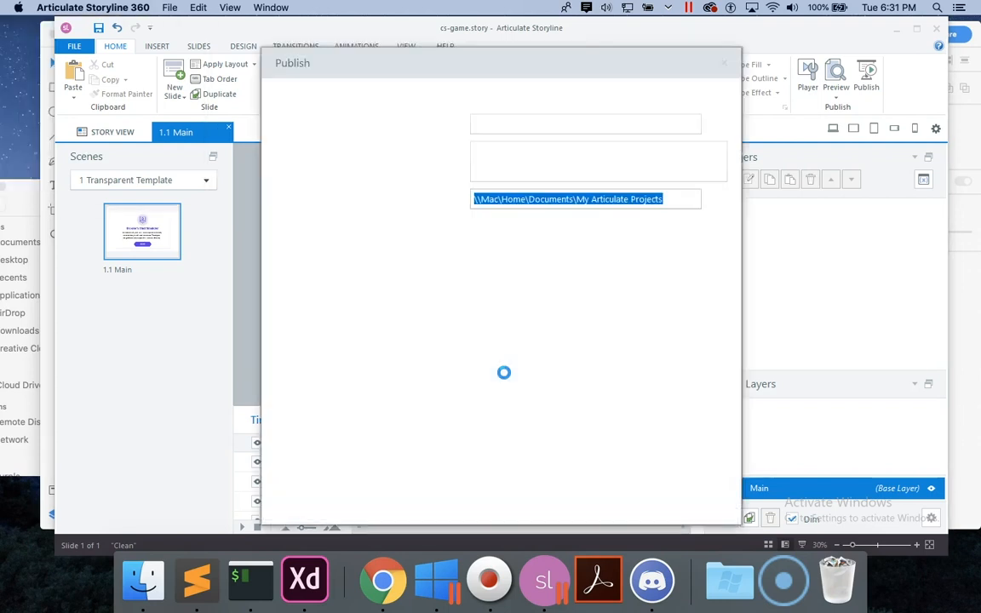
click(609, 499)
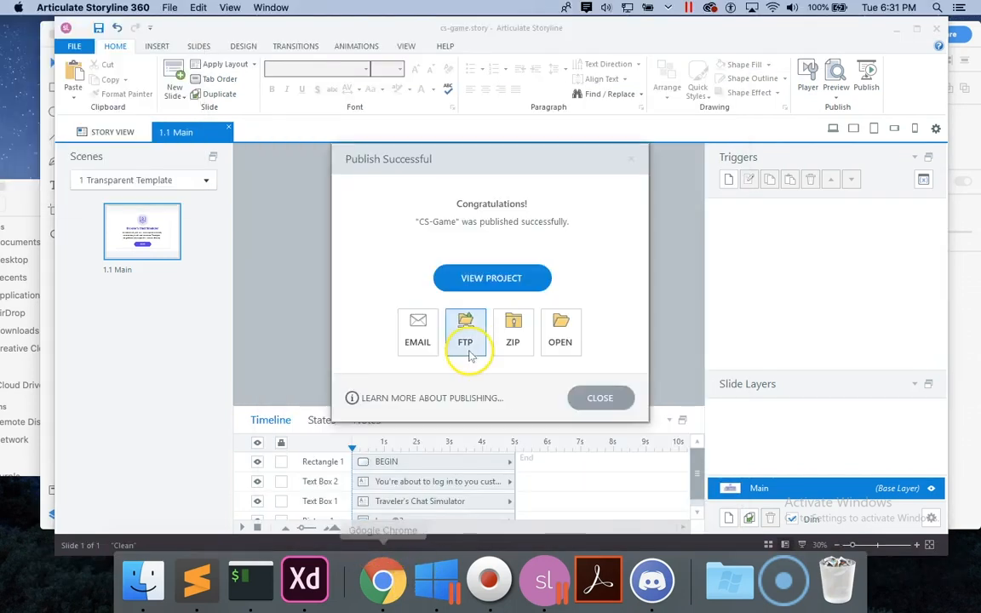
click(600, 398)
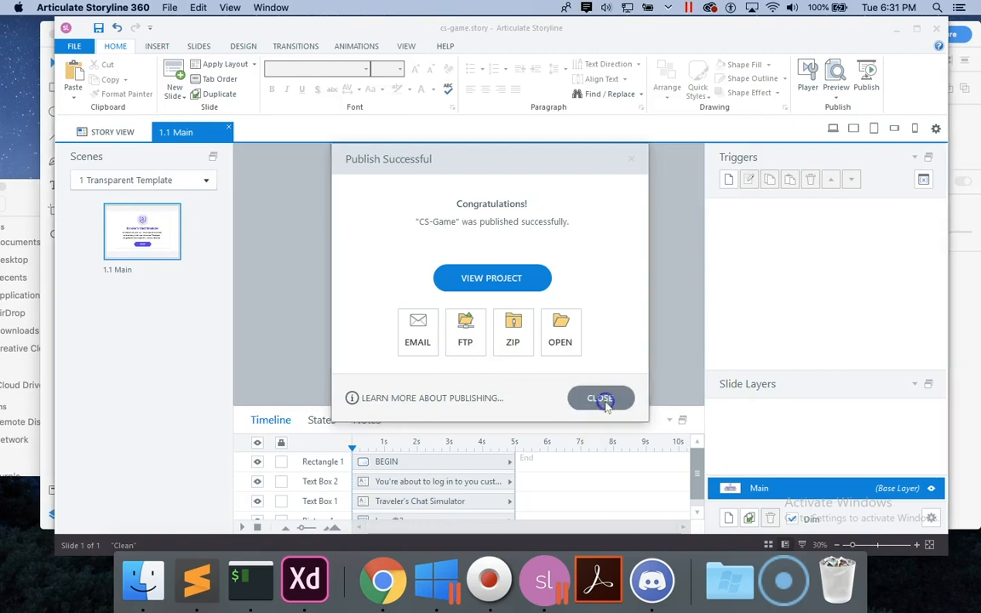
Switch to Google Chrome and reload the published CS-Game page to check the card alignment.
click(381, 601)
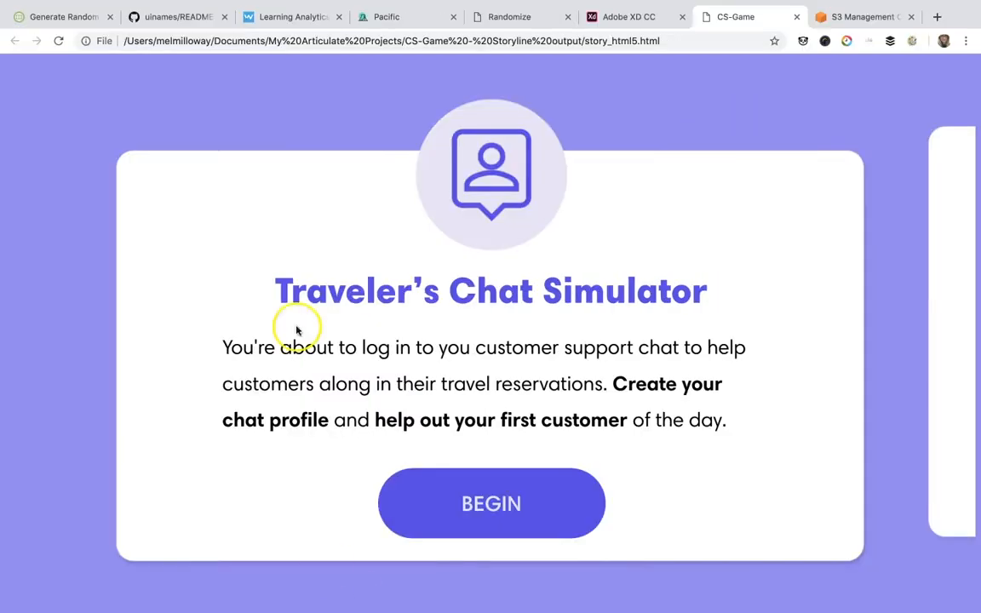
click(59, 42)
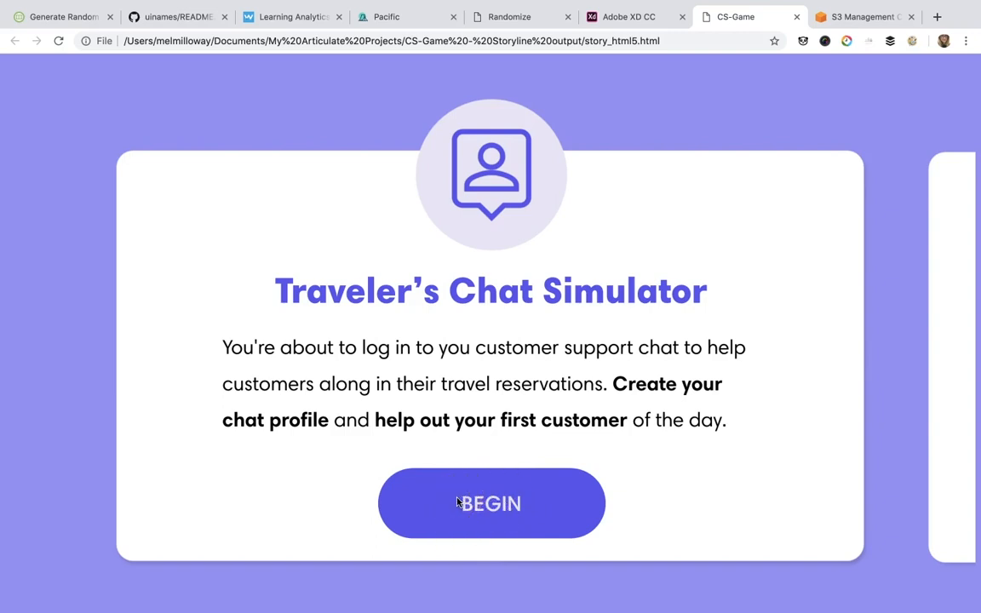
Switch back to Articulate Storyline and add a Hover state to the BEGIN button on the Main slide.
mouse_move(548, 603)
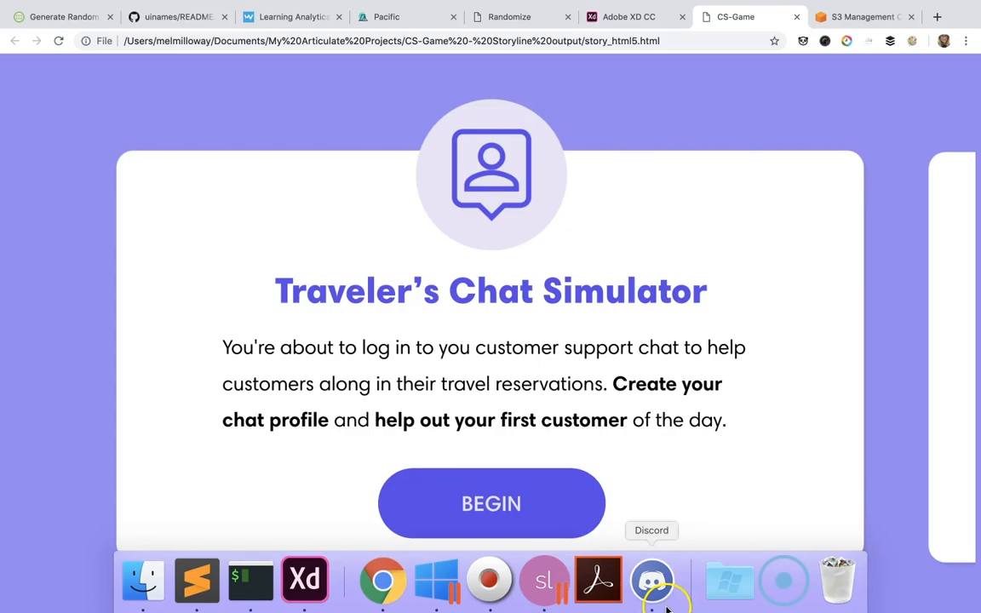
click(544, 580)
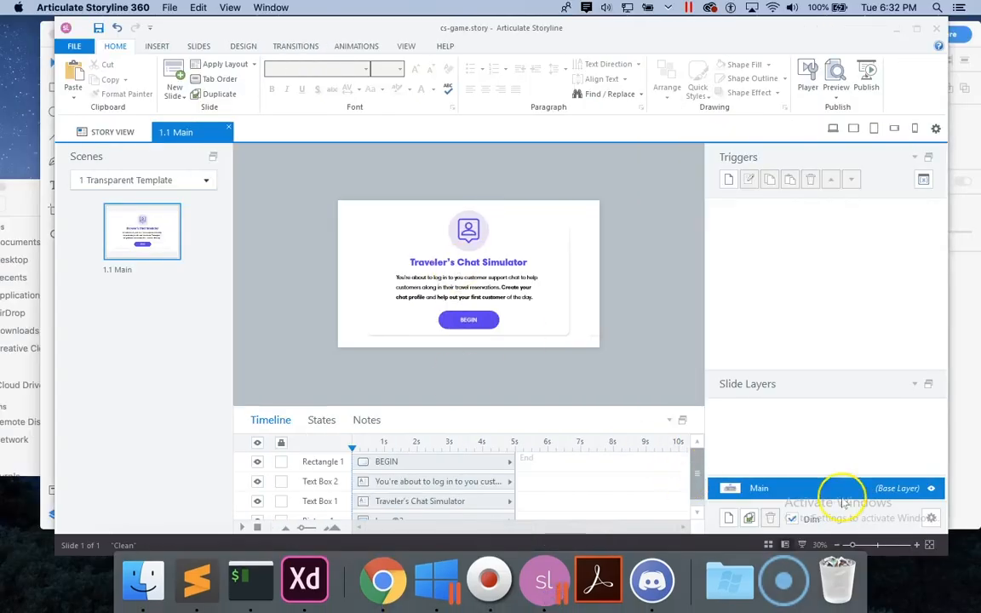
click(917, 545)
click(917, 545)
click(918, 545)
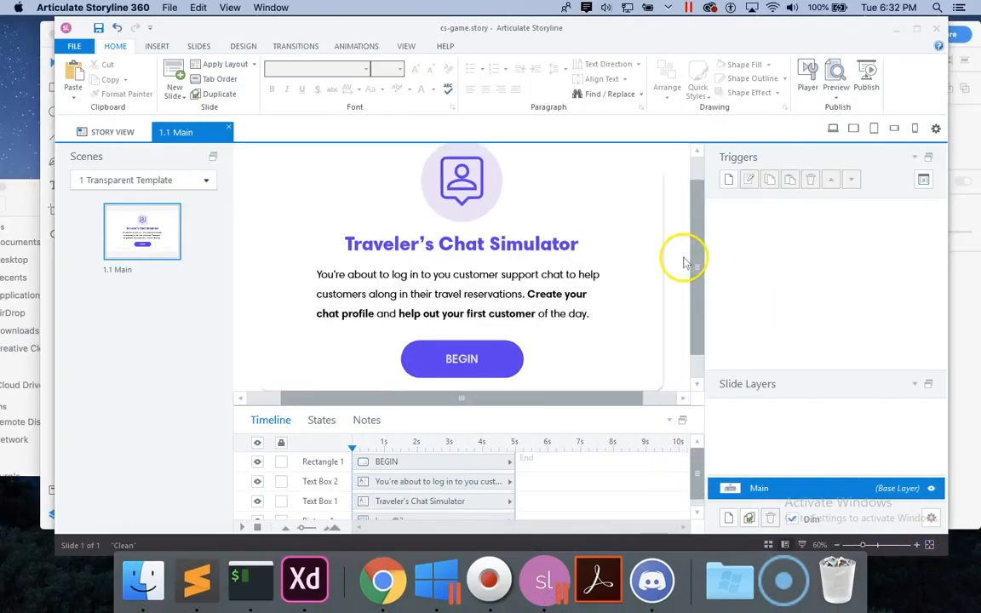
drag(691, 256, 697, 294)
click(494, 326)
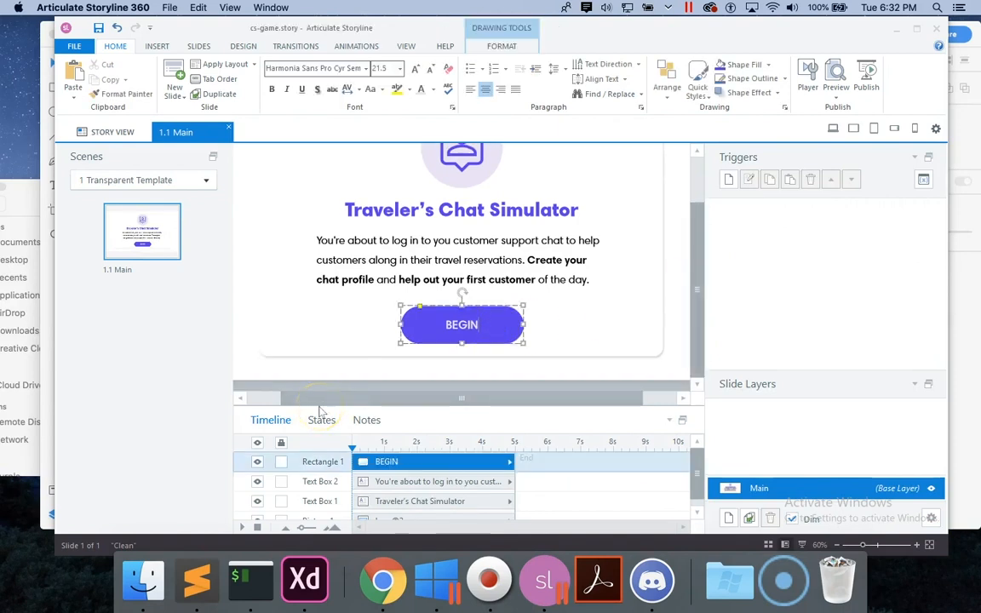
click(321, 418)
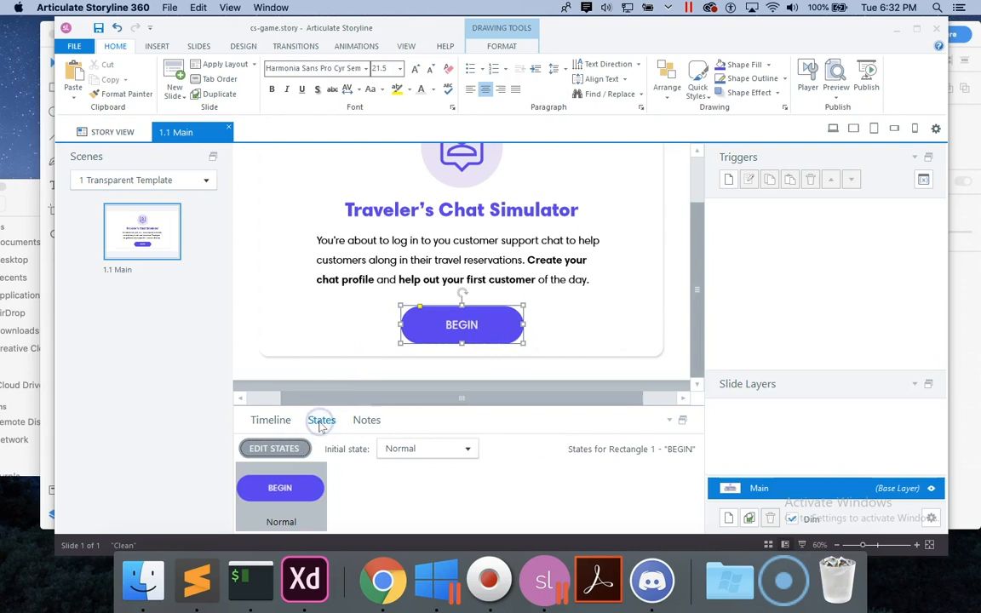
click(295, 448)
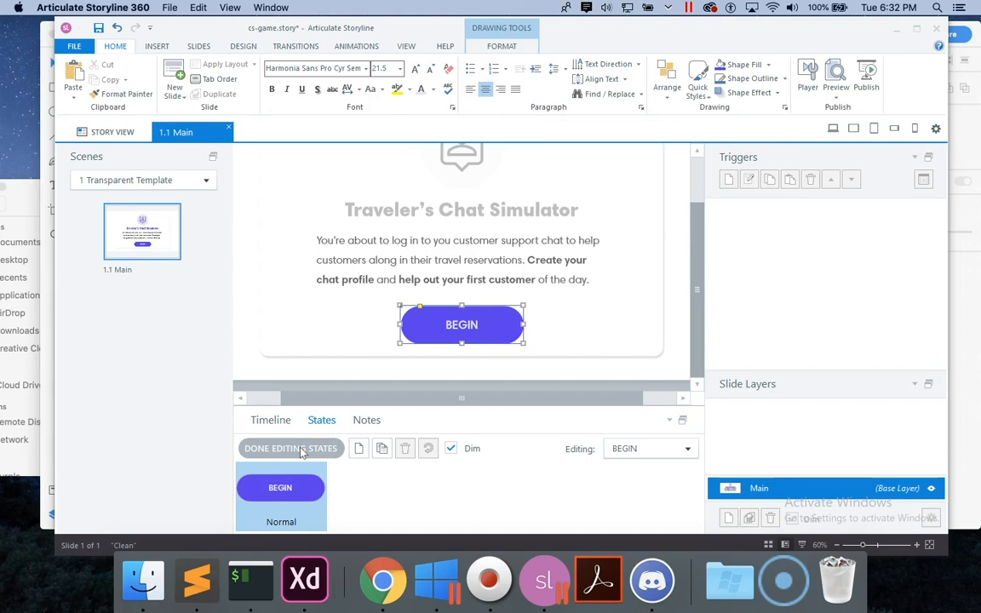
click(382, 458)
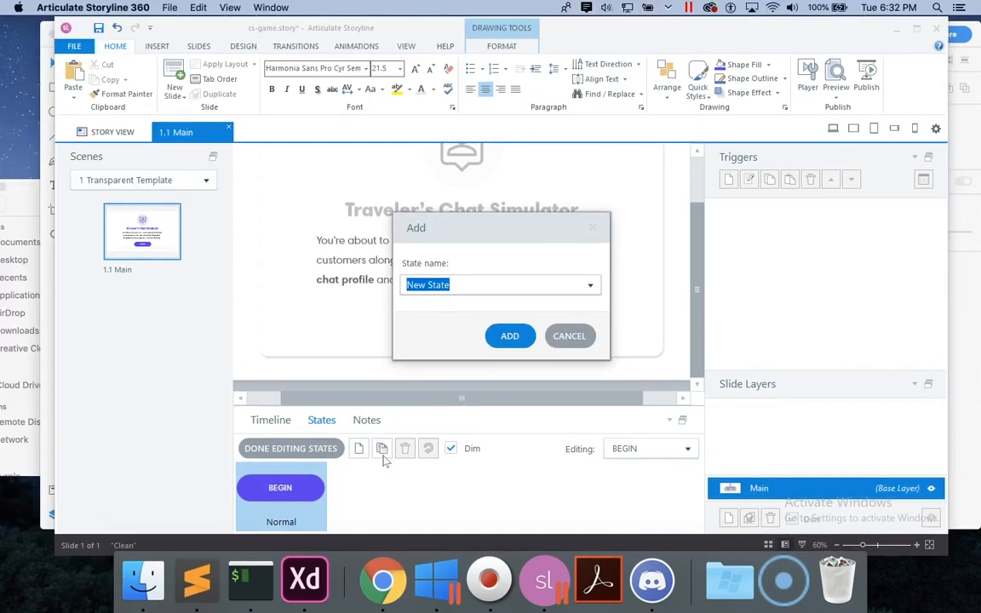
text(Hover)
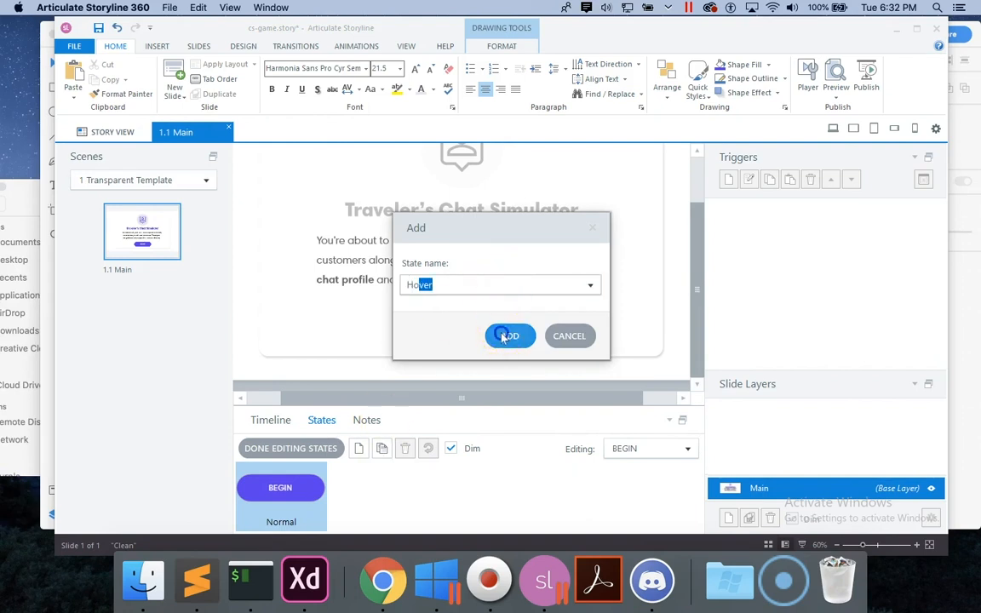
click(504, 337)
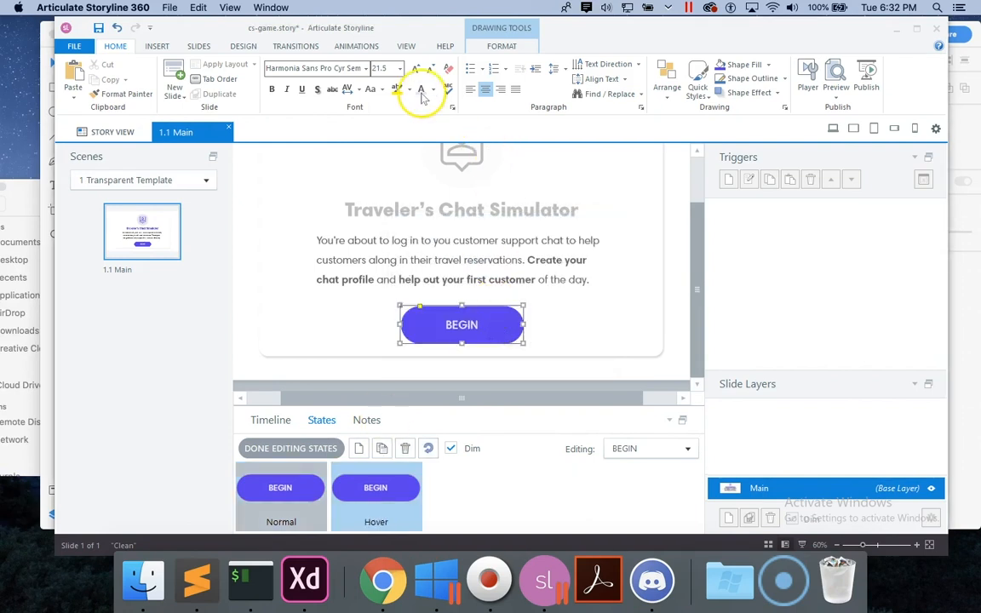
Set the shape fill of the BEGIN button's Hover state to the darker purple #3B1CE7.
click(503, 47)
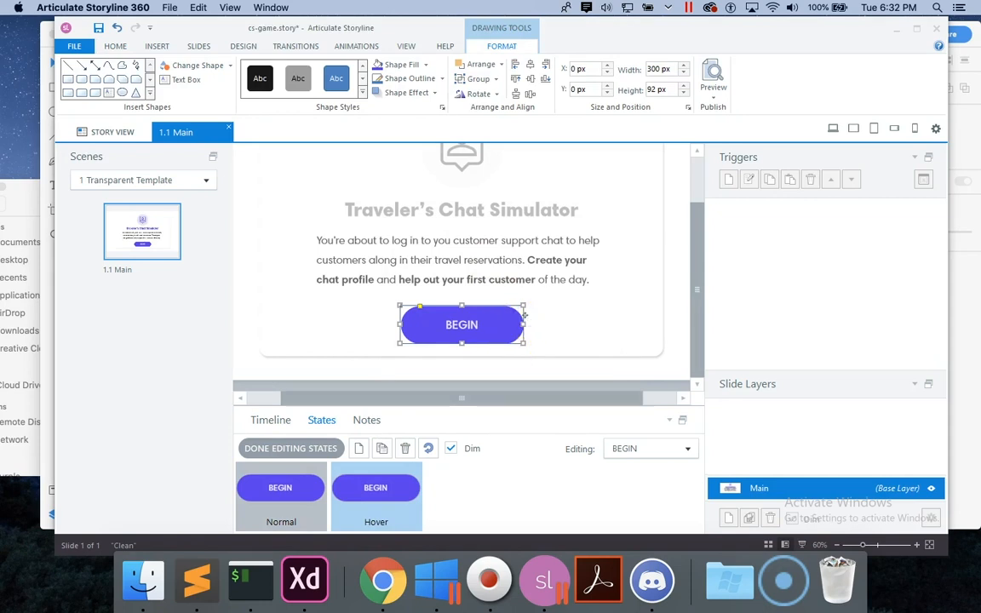
click(425, 65)
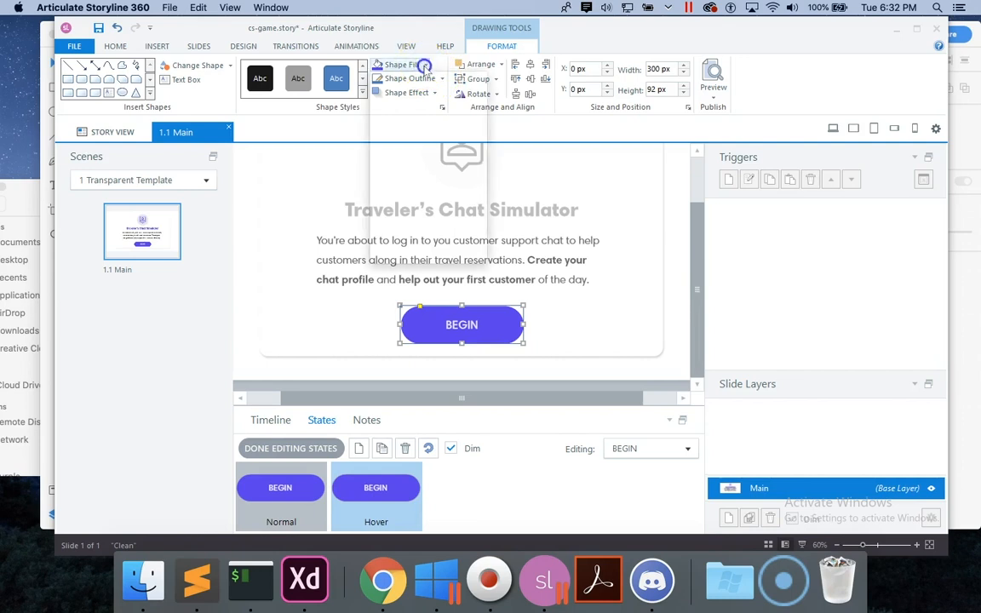
click(392, 210)
click(437, 307)
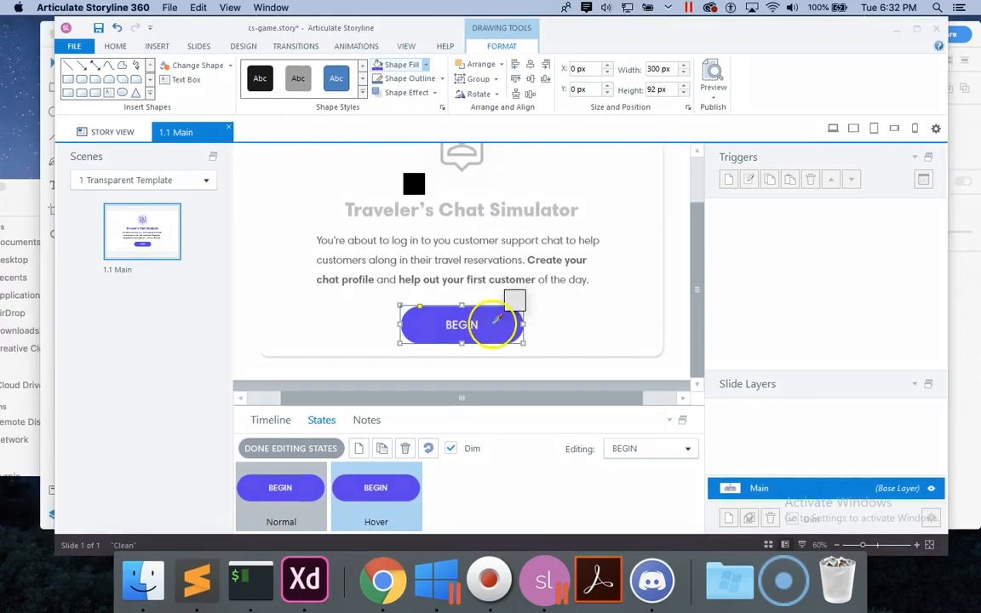
click(426, 66)
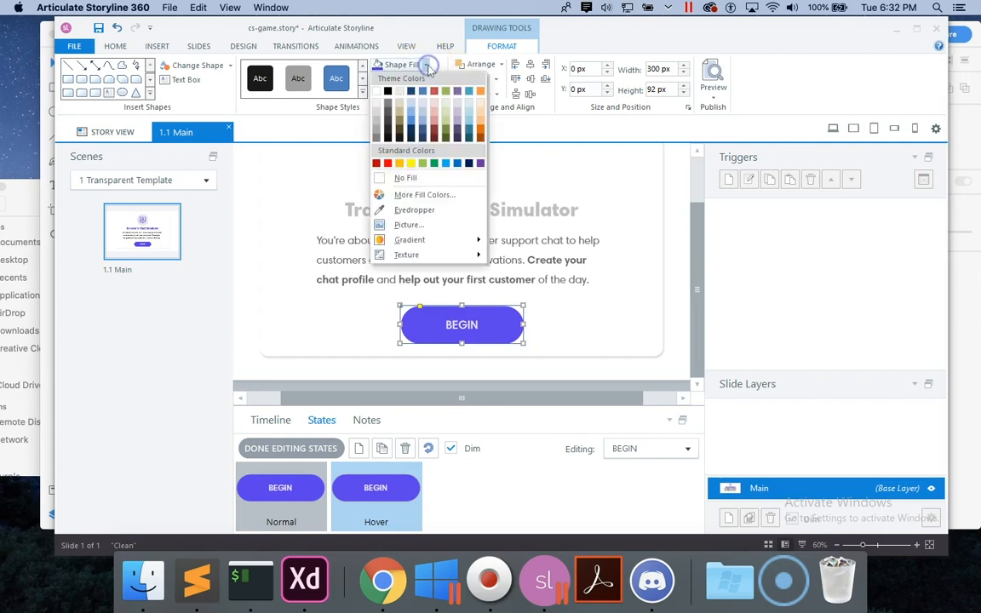
click(400, 195)
drag(486, 143, 740, 136)
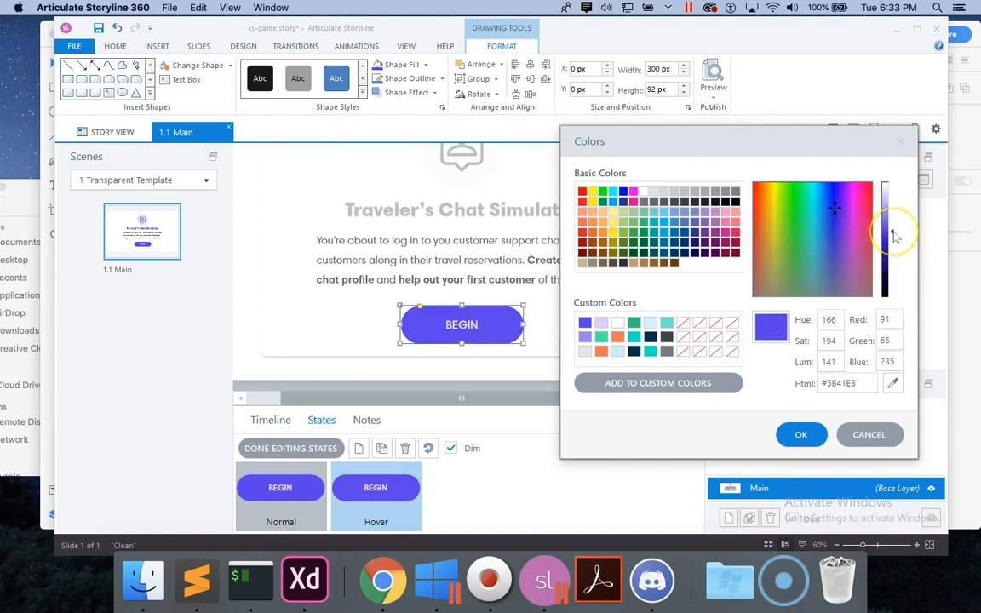
drag(895, 238, 892, 240)
click(801, 435)
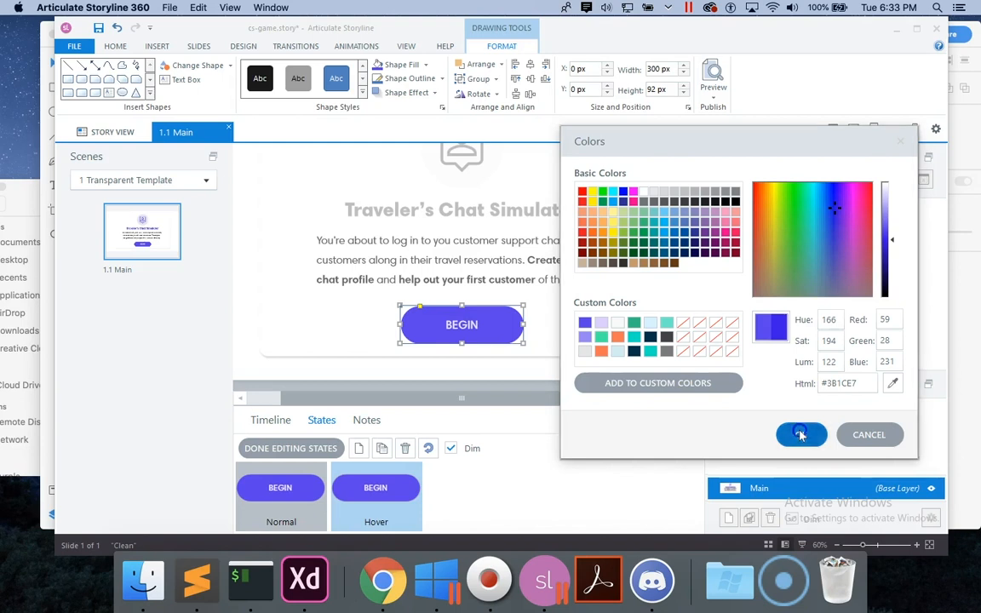
click(801, 435)
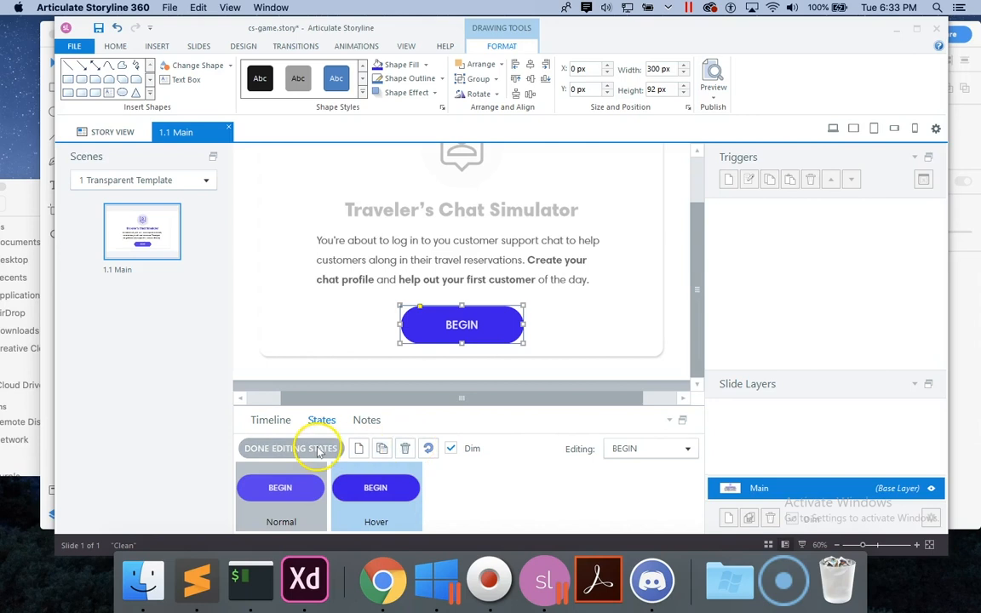
Duplicate the BEGIN button's Hover state as the built-in Down state, finish editing states and save the project.
click(381, 449)
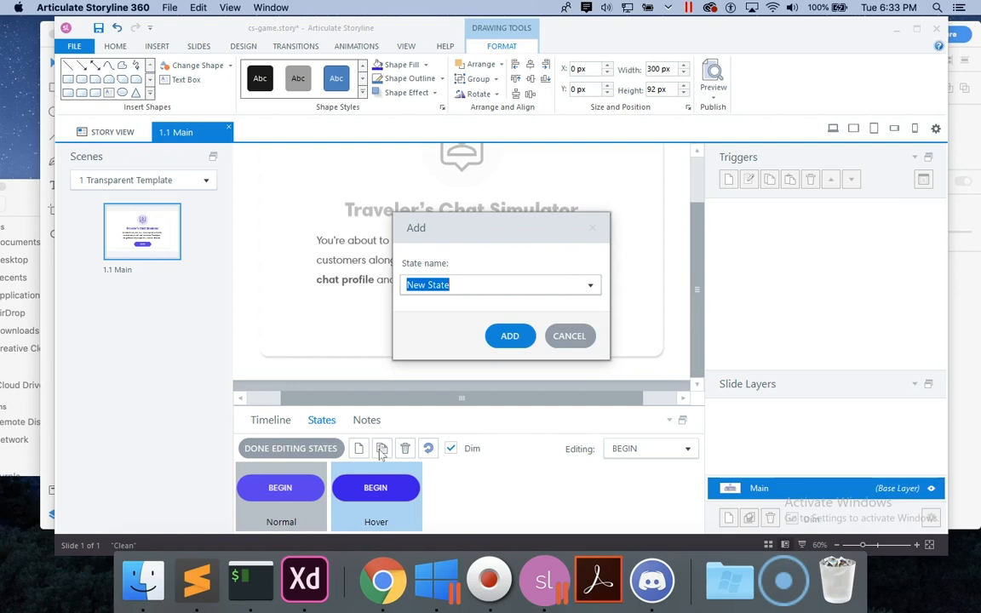
key(BackSpace)
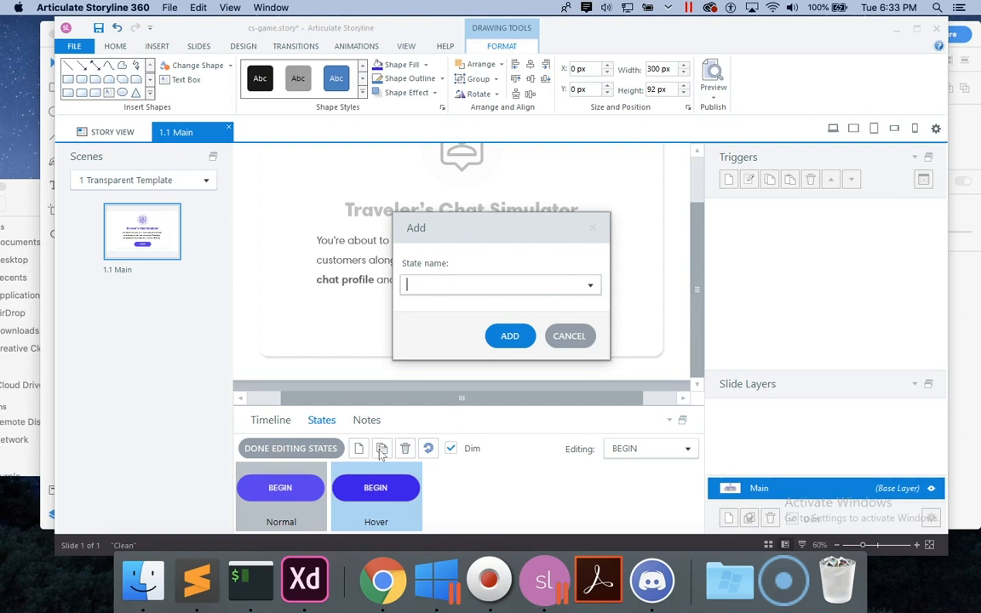
click(591, 284)
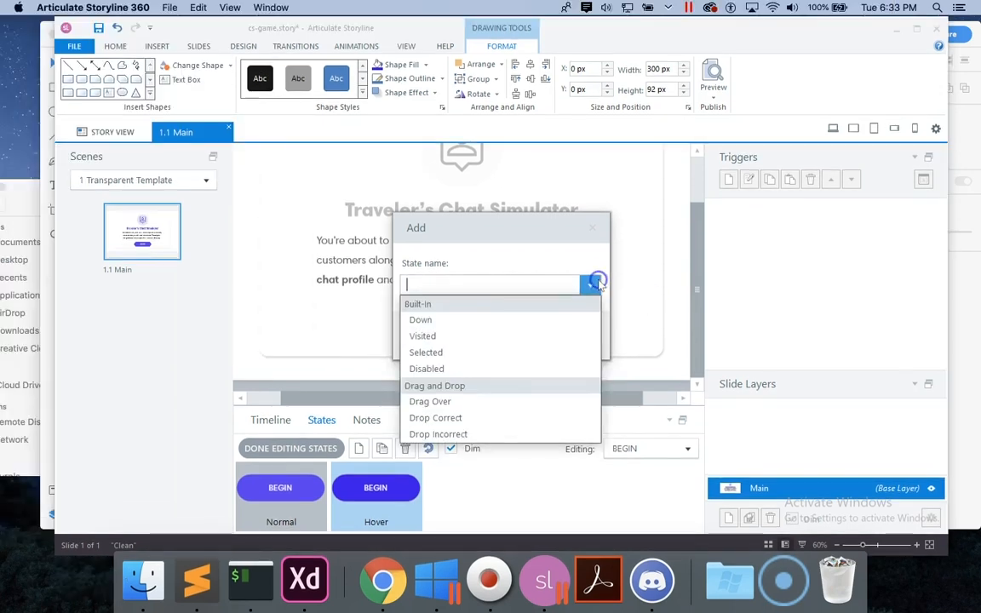
click(447, 322)
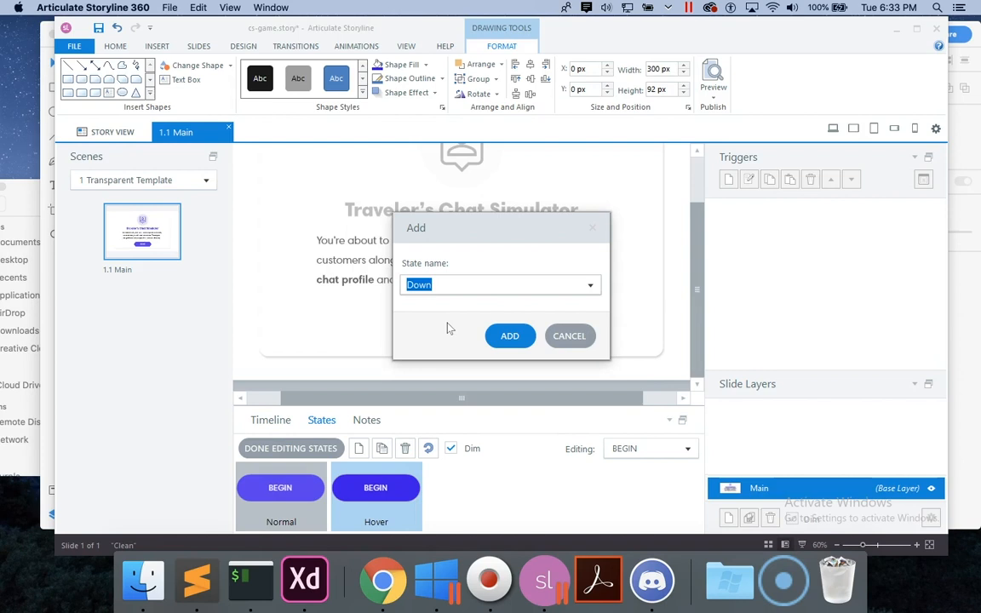
click(508, 334)
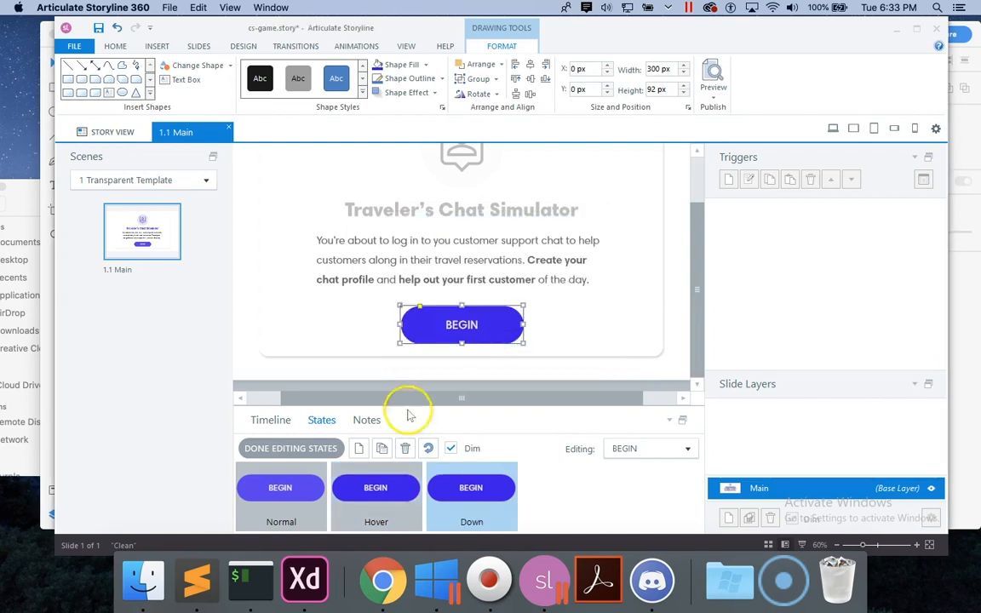
click(286, 448)
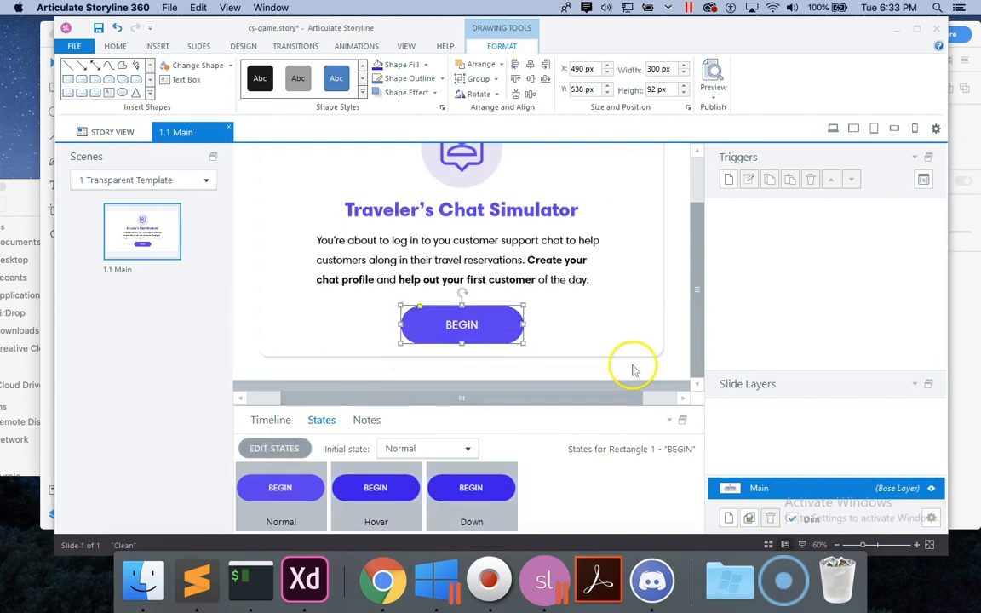
click(674, 367)
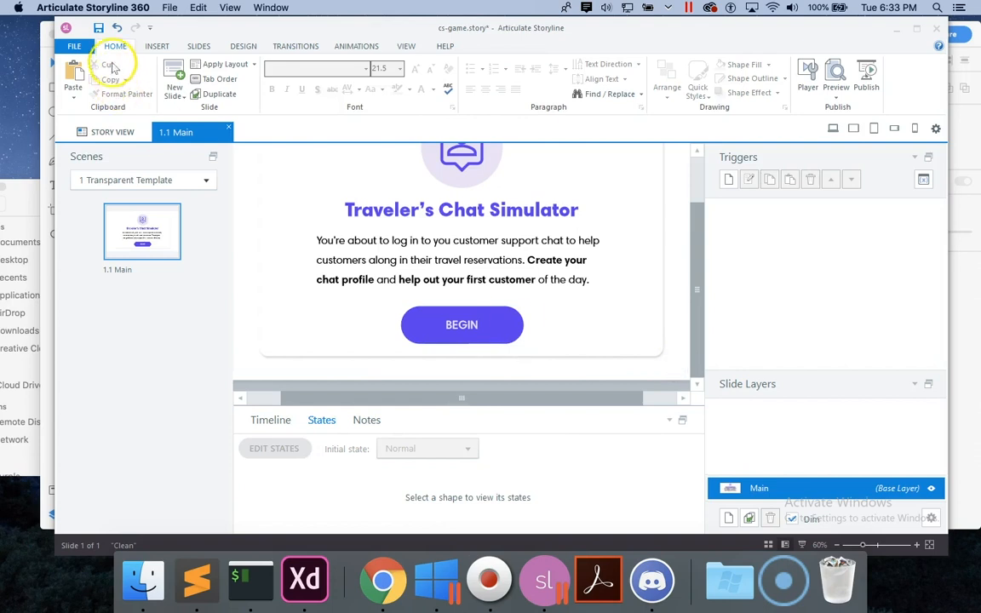
click(98, 28)
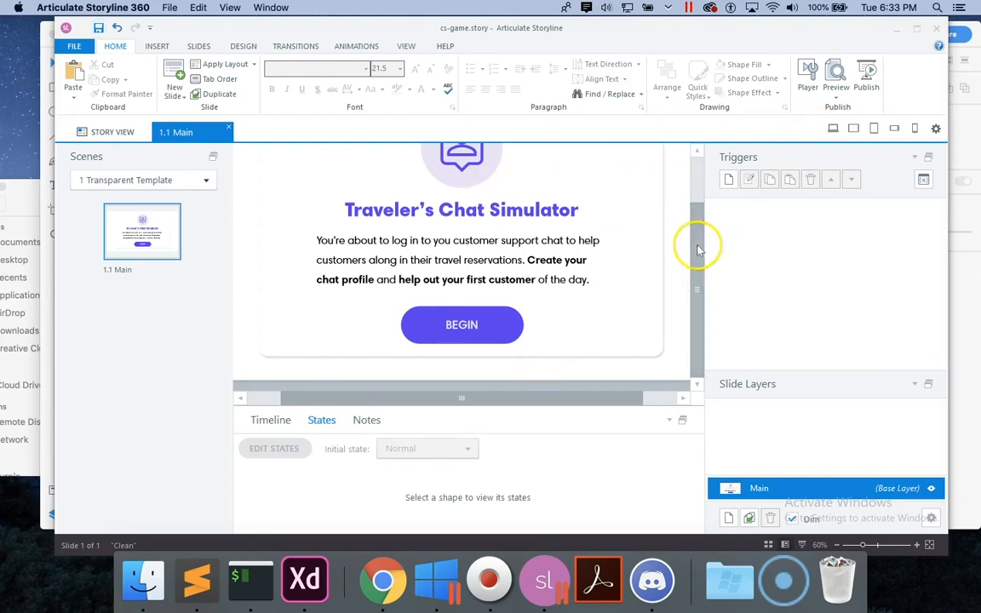
Format the Main slide's background with the solid fill at 90% transparency.
right_click(671, 255)
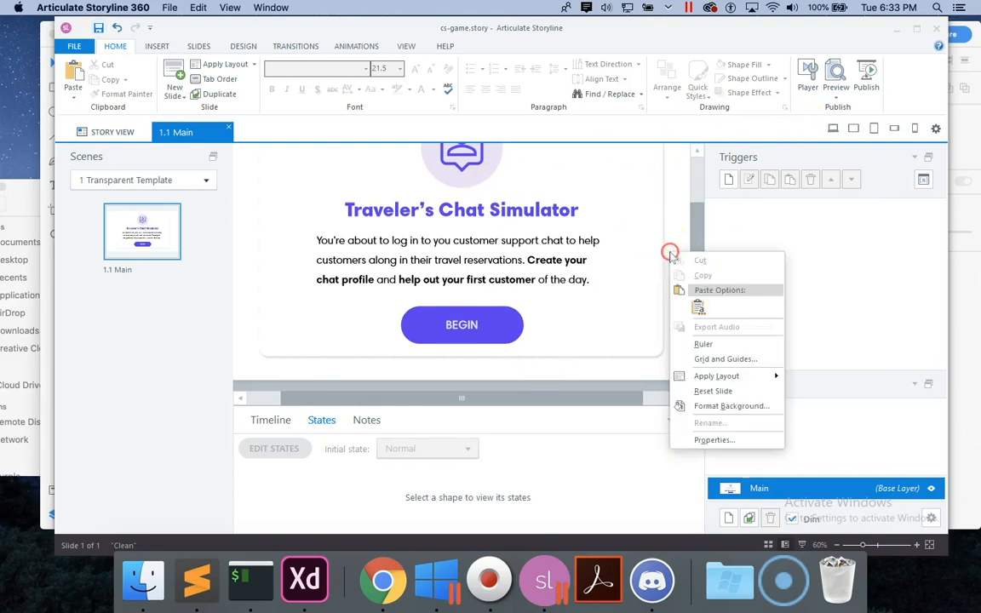
click(698, 406)
drag(546, 294, 553, 282)
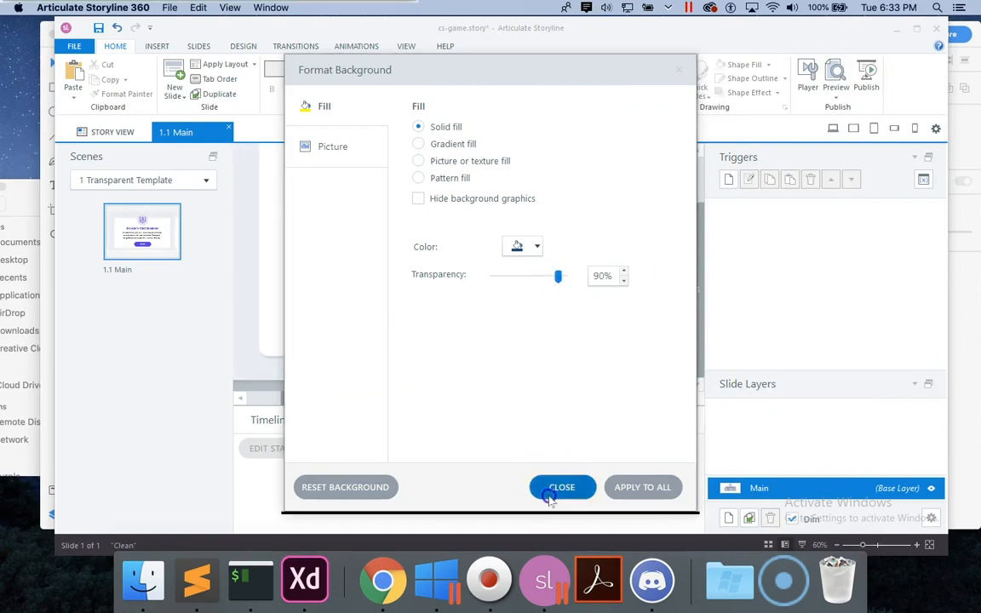
click(549, 490)
Preview the entire project to check the slide background and the BEGIN button's Hover state.
click(835, 85)
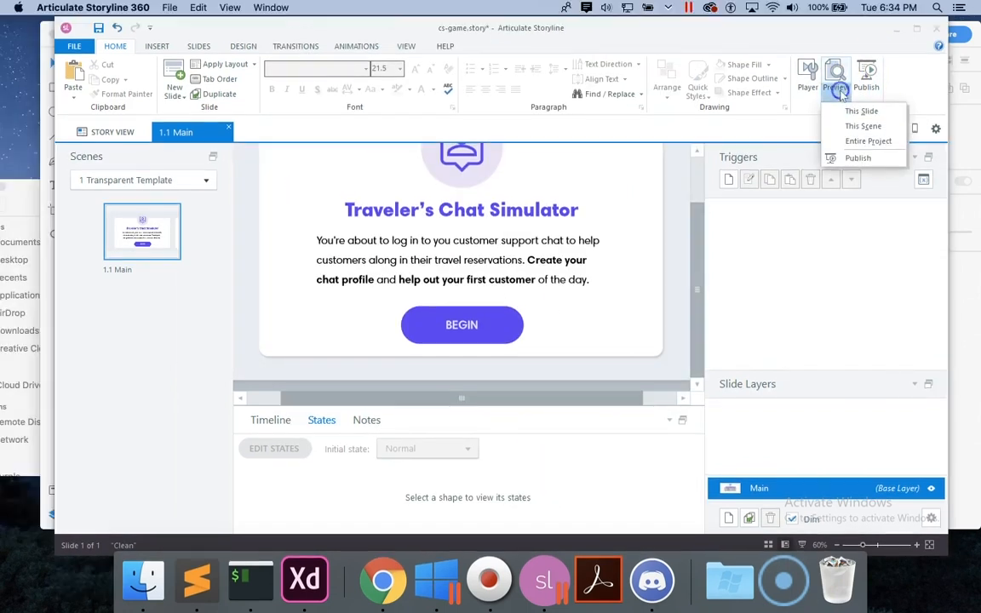
click(828, 142)
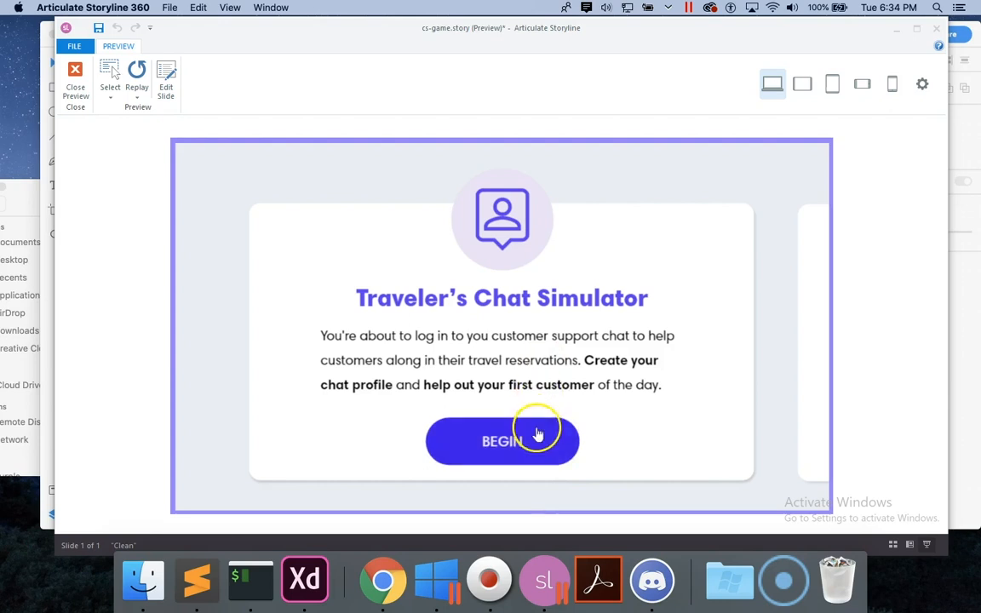
Close the preview and set the shape fill of the BEGIN button's Hover state to the lighter purple #5237EA.
click(77, 82)
click(535, 335)
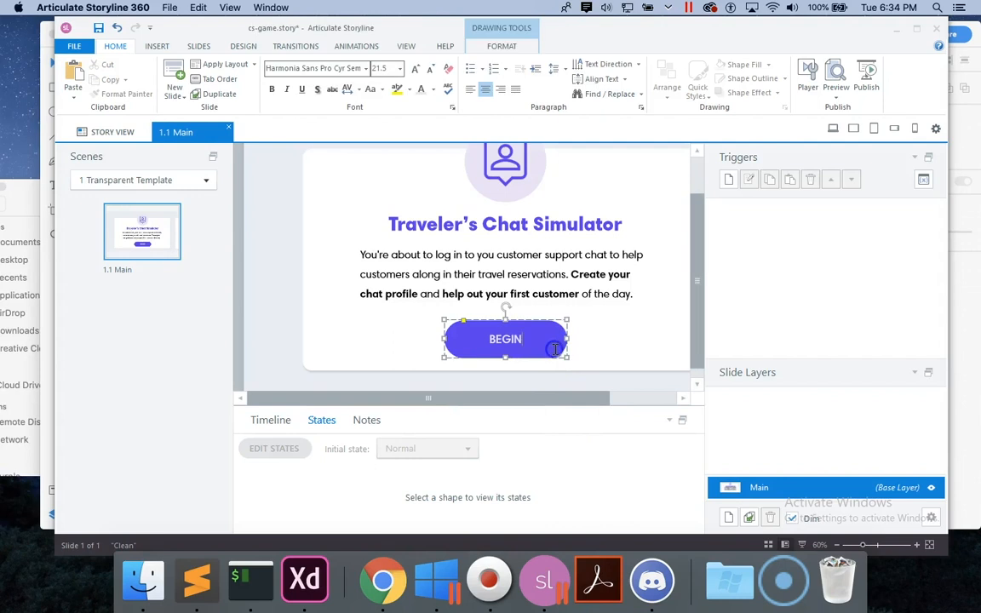
double_click(358, 494)
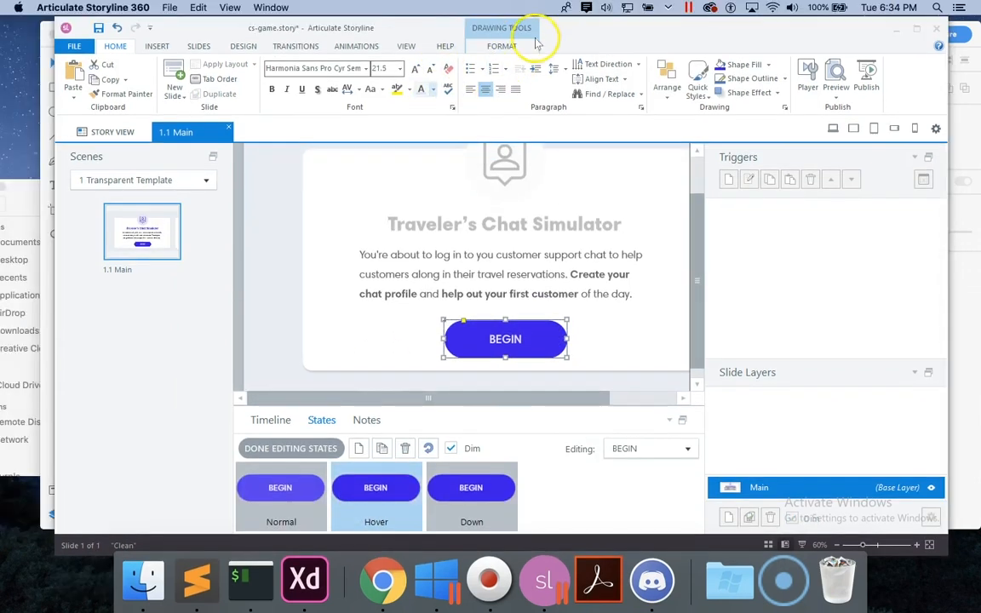
click(530, 44)
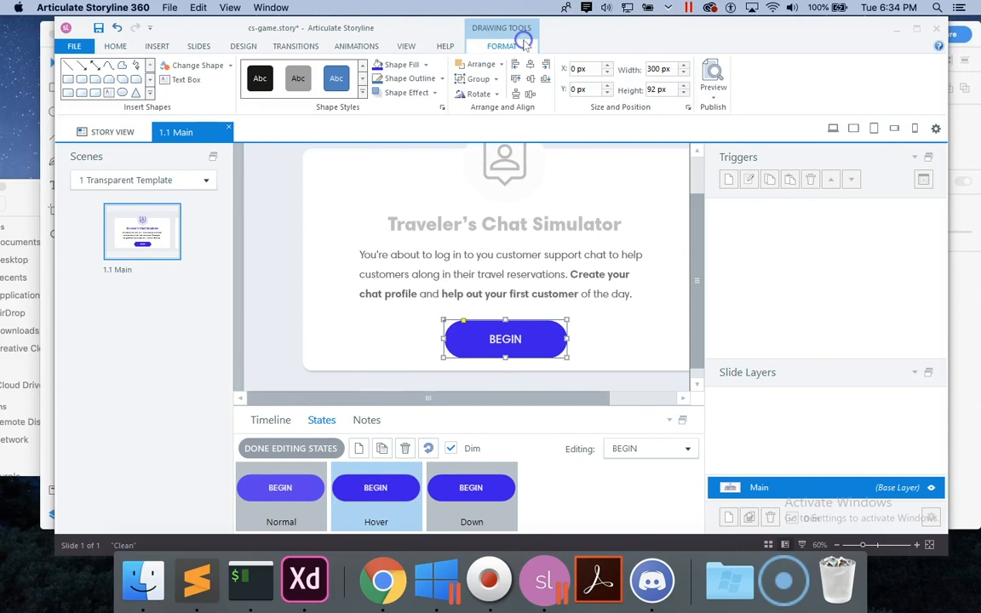
click(425, 66)
click(408, 194)
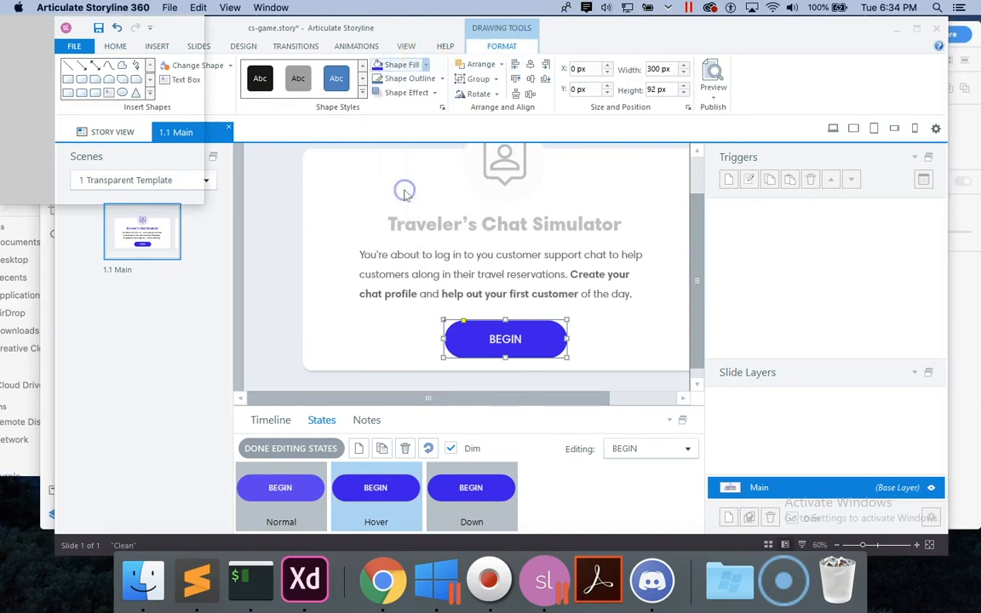
drag(643, 230, 645, 224)
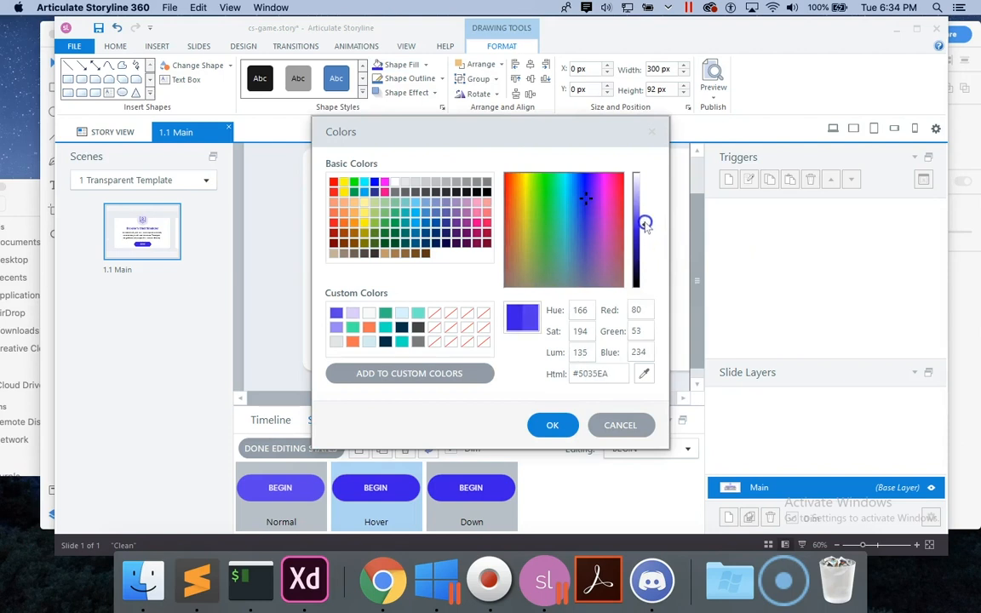
click(555, 425)
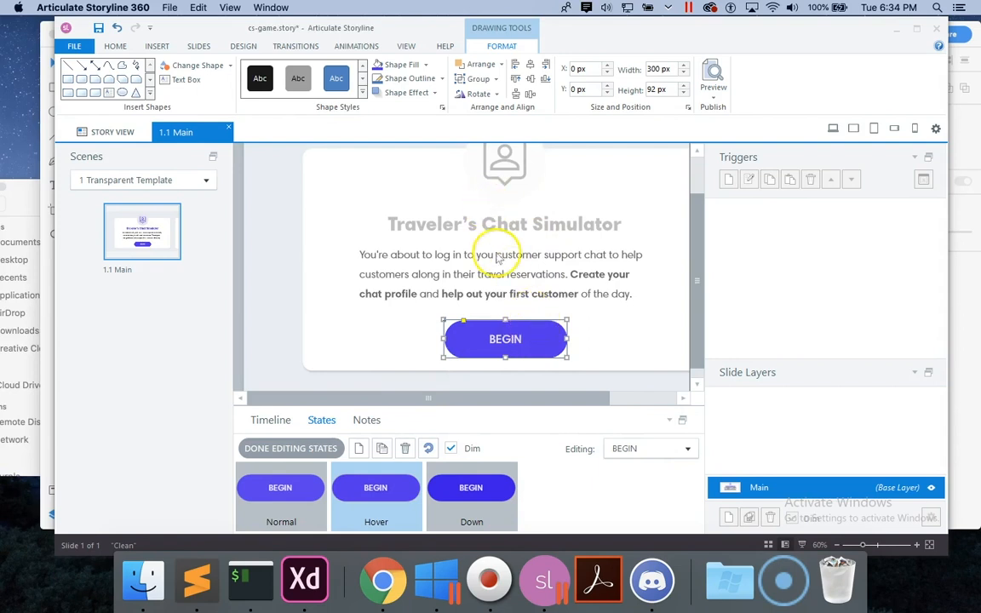
Compare the BEGIN button's Normal and Hover states and look up the HTML code of the Hover state's fill color.
click(282, 494)
click(353, 499)
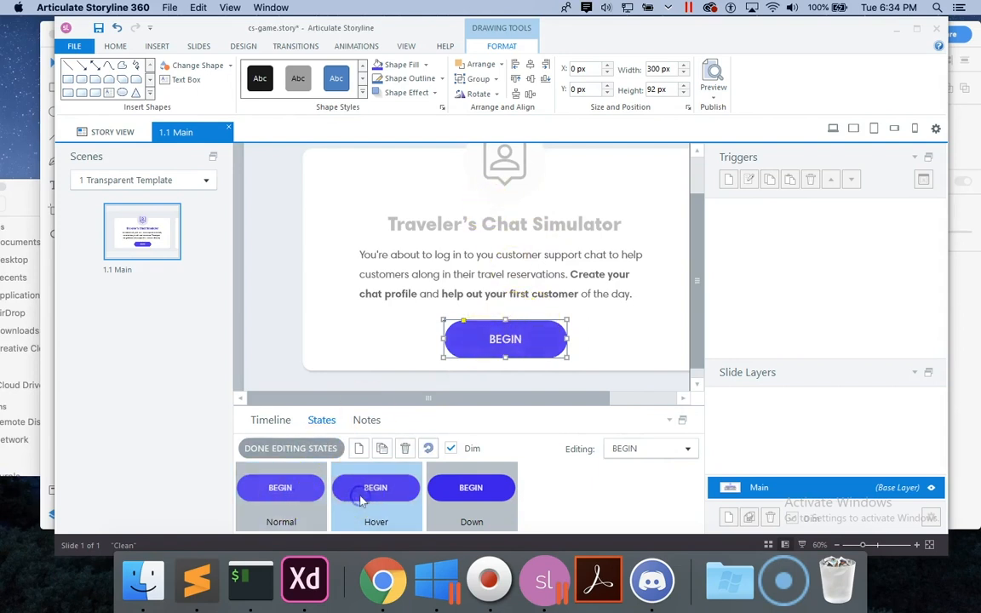
right_click(525, 322)
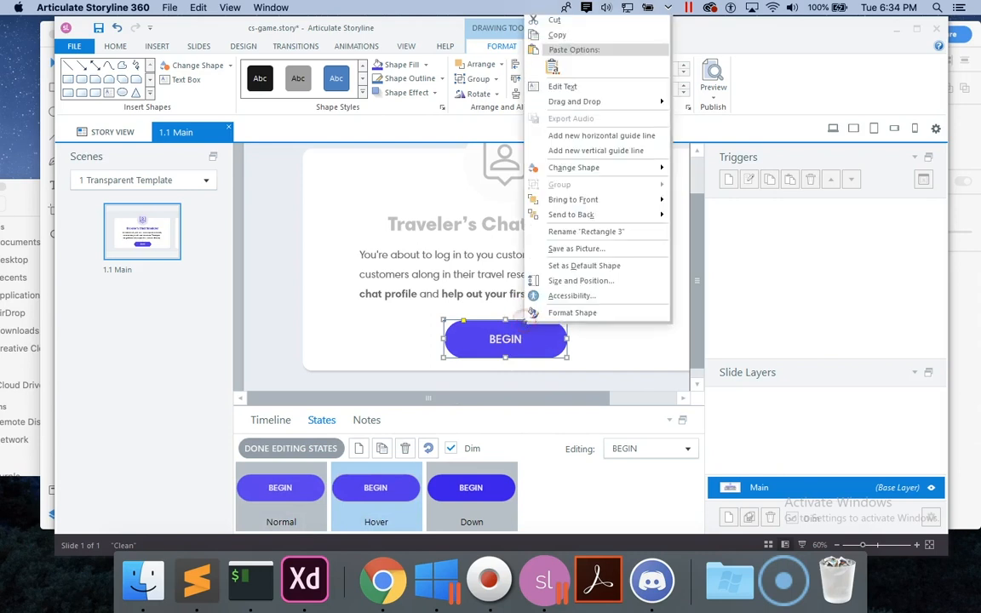
click(564, 313)
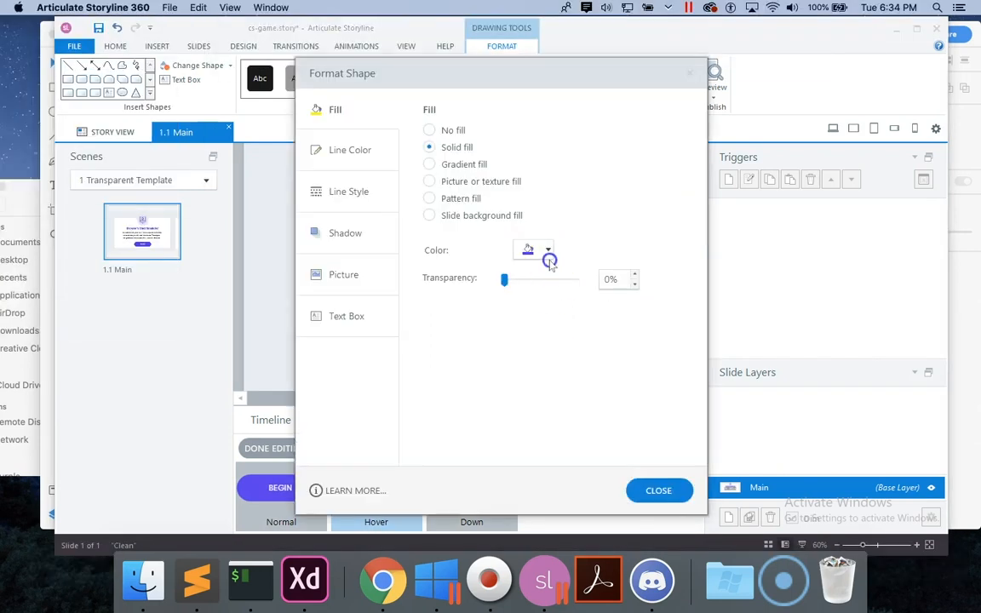
click(548, 250)
click(540, 366)
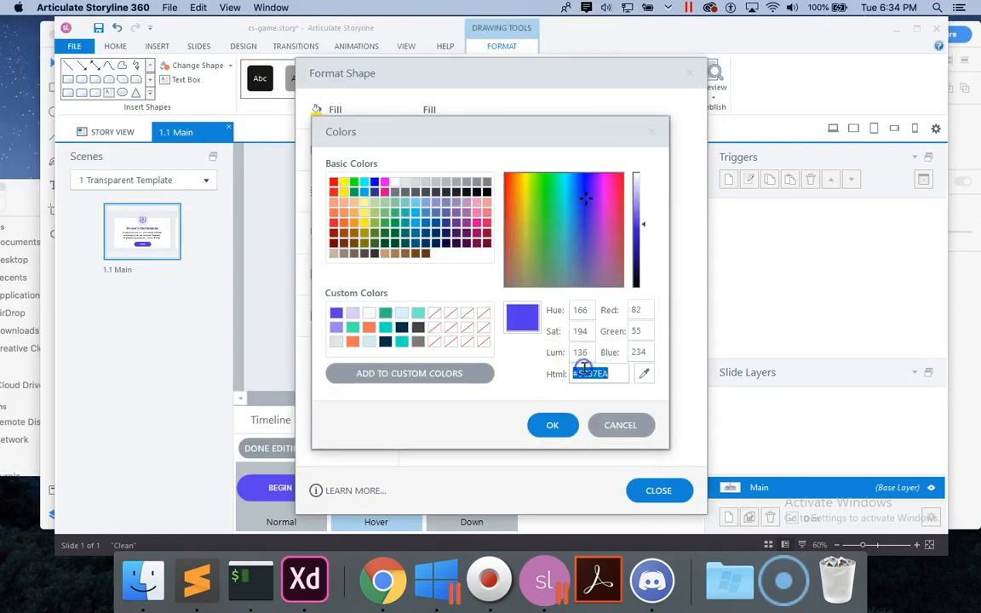
click(555, 428)
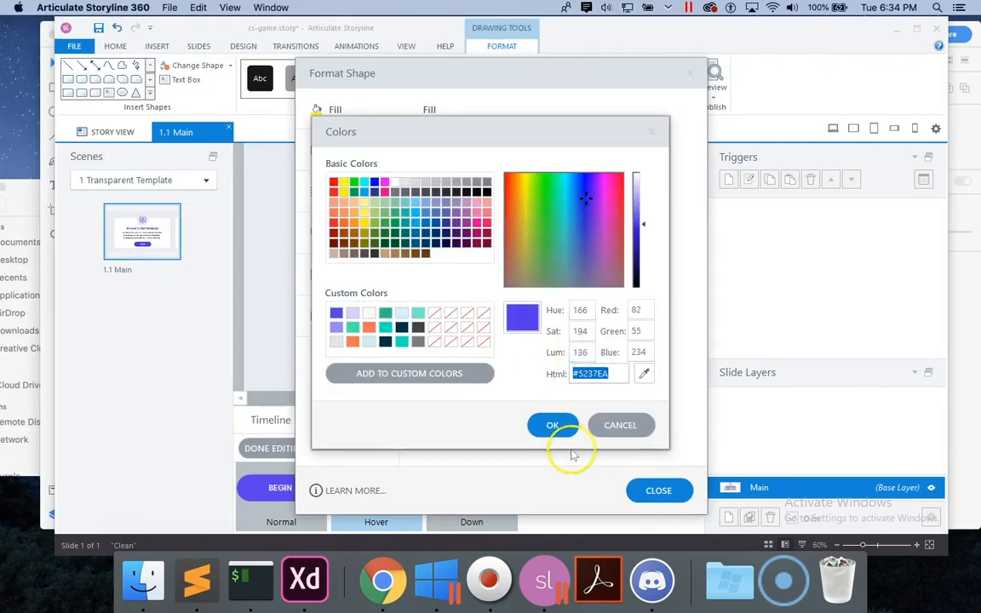
click(661, 491)
Apply the Hover state's purple fill to the BEGIN button's Down state and finish editing states.
click(471, 507)
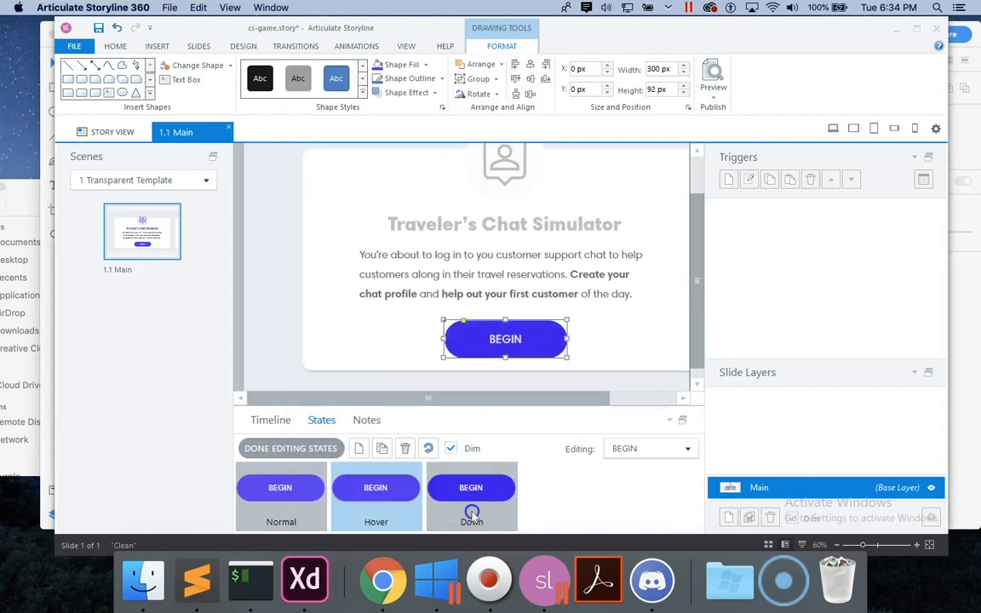
click(379, 65)
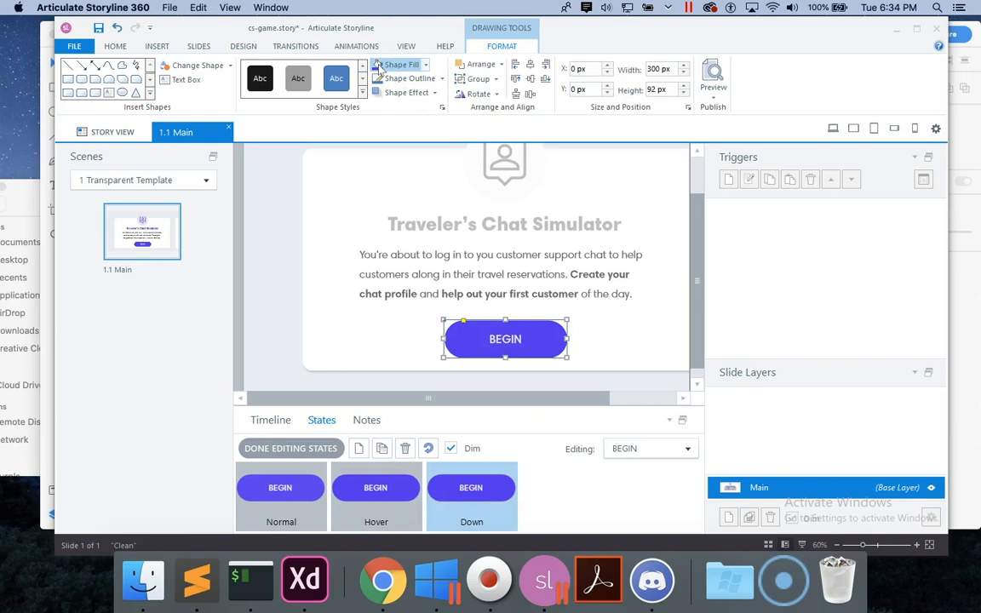
click(275, 450)
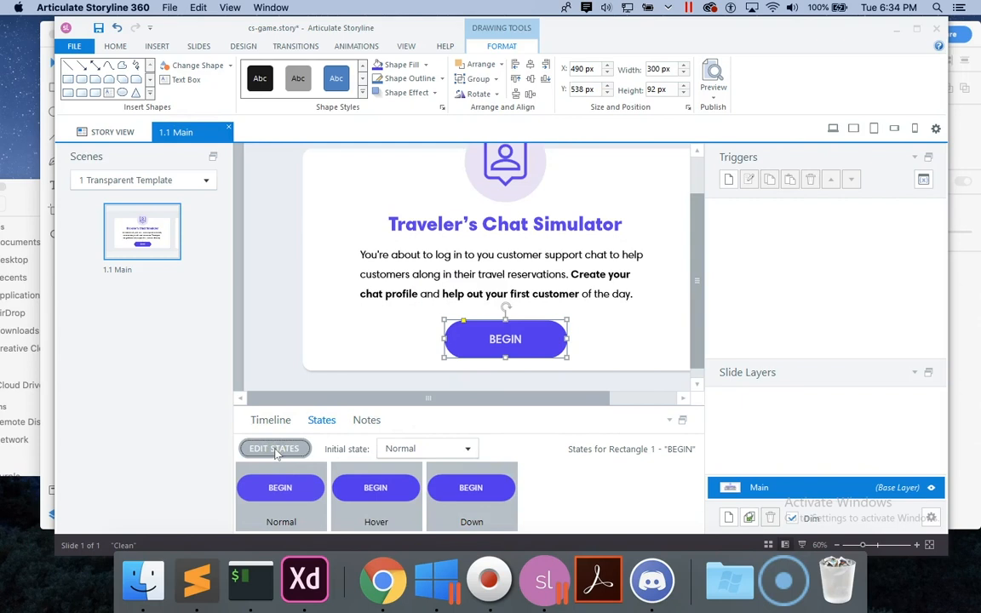
Switch to Adobe XD and examine how the cards and their content progress across the game artboards, from the BEGIN screen to the avatar and name screens.
click(294, 582)
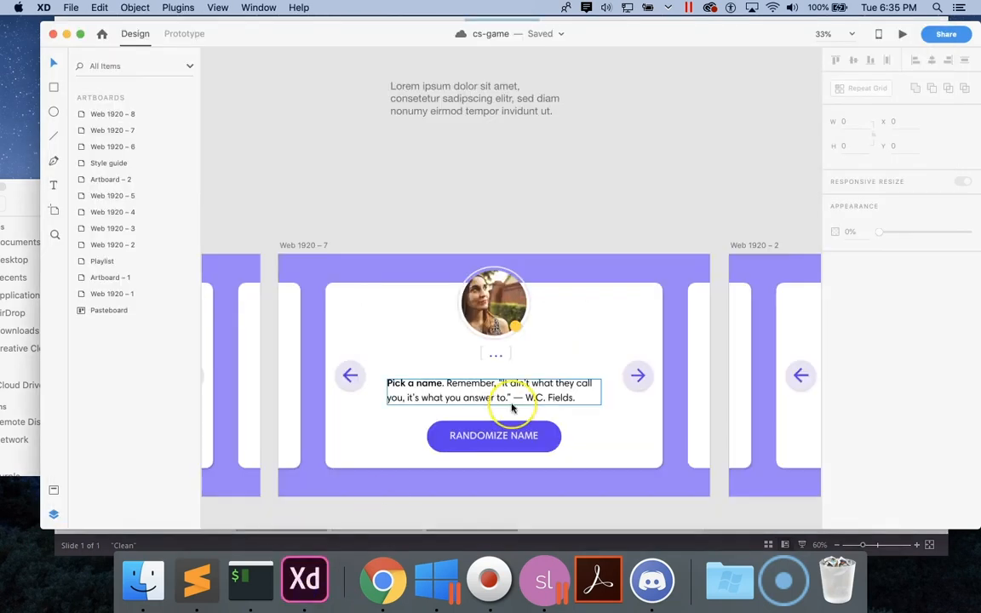
click(571, 496)
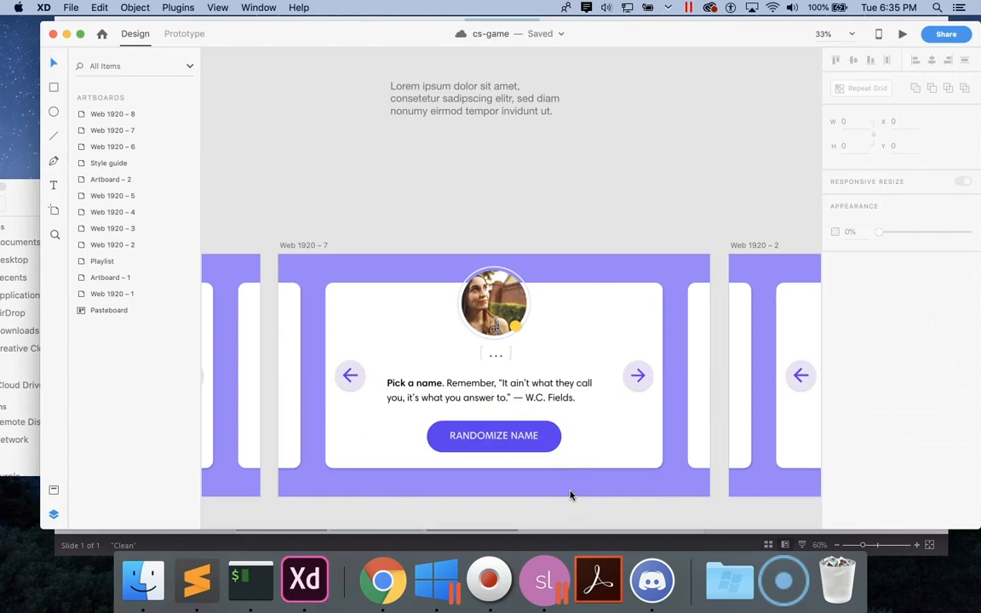
click(509, 436)
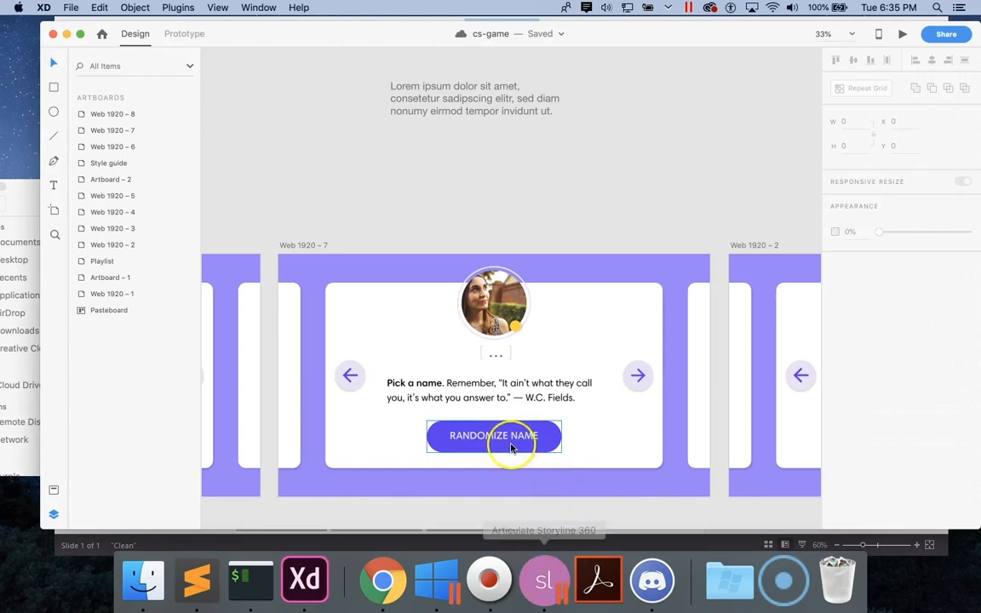
scroll(511, 449, left, 10)
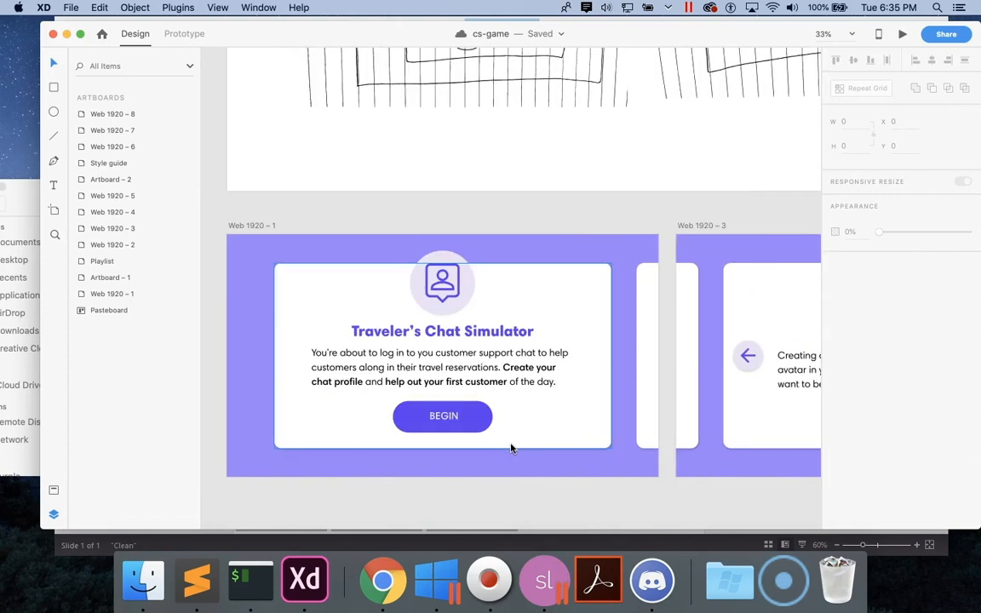
scroll(511, 449, right, 4)
scroll(511, 449, right, 3)
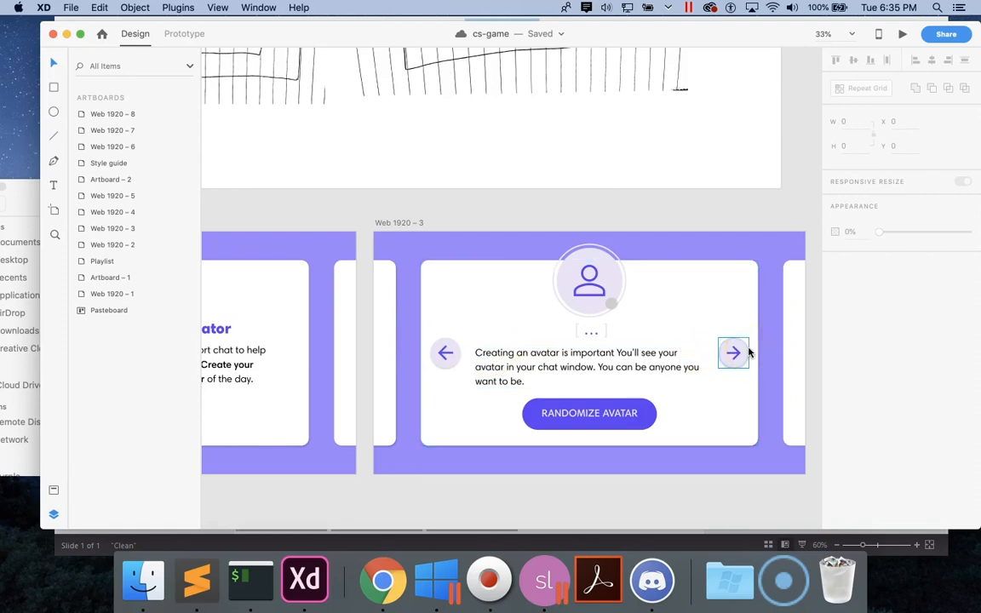
click(523, 388)
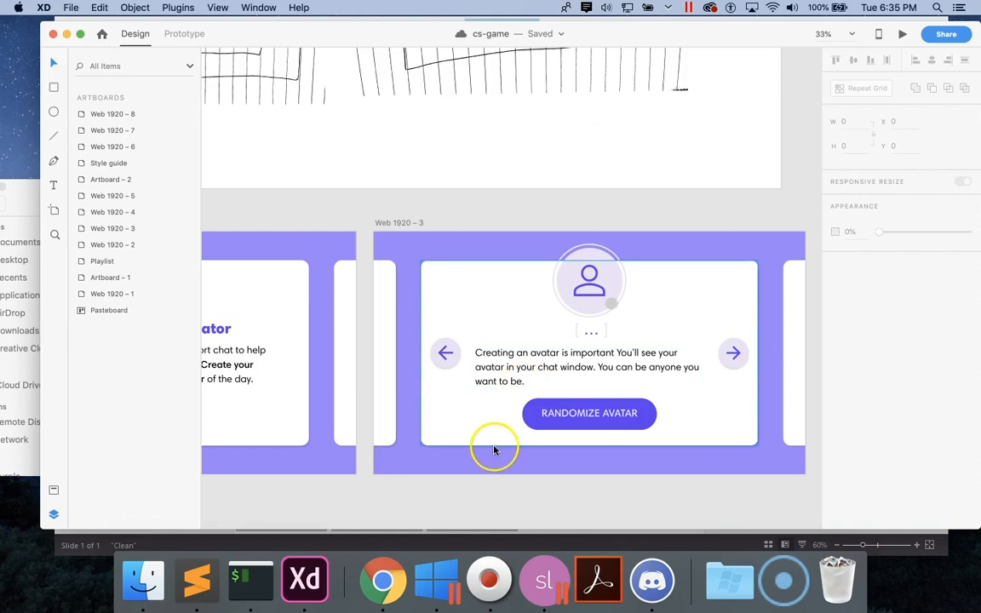
scroll(596, 406, up, 3)
scroll(596, 409, right, 3)
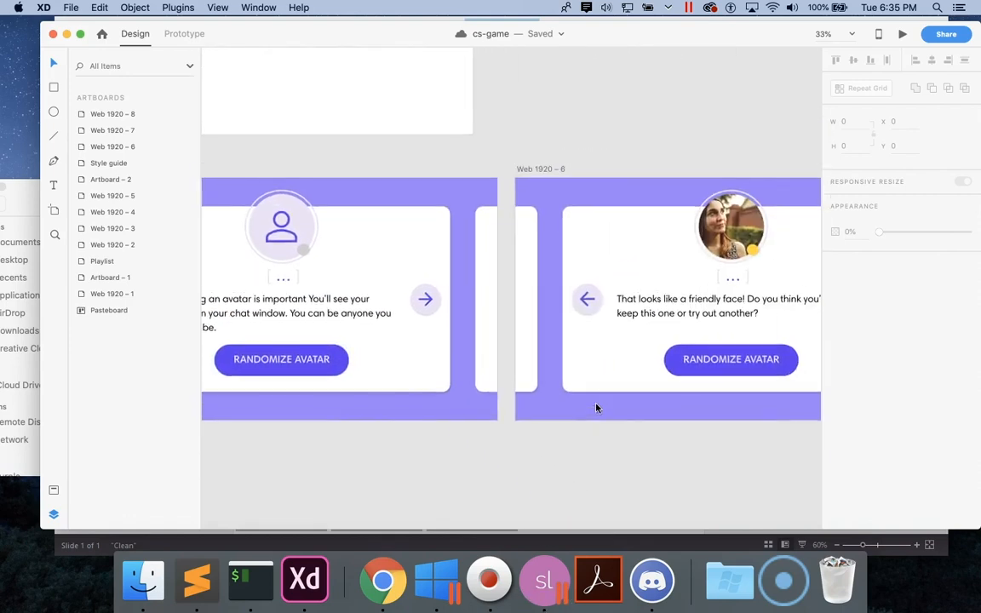
scroll(597, 409, up, 2)
scroll(596, 407, left, 6)
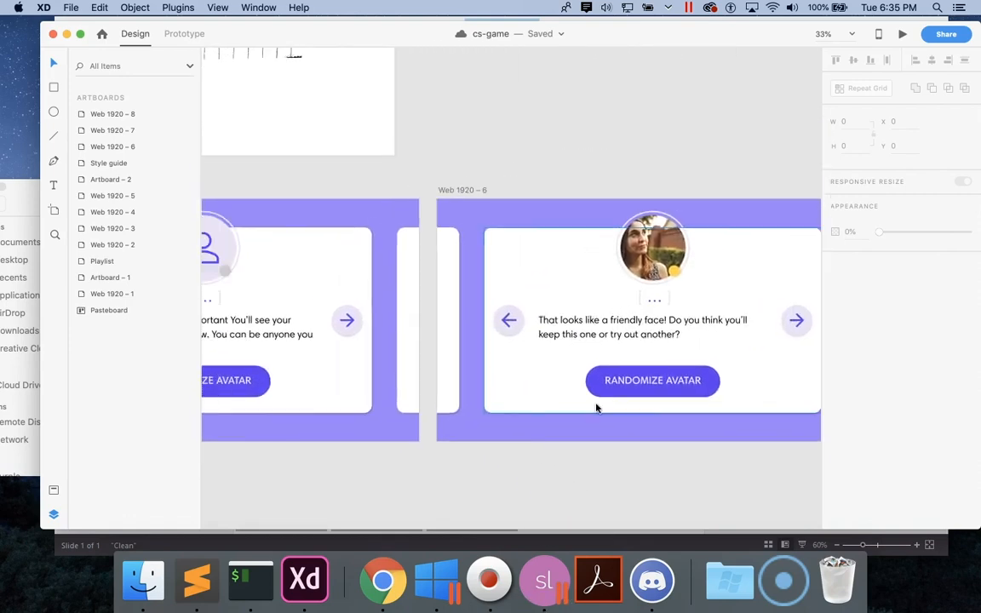
Switch back to Storyline, open the Slide Master and select the Blank layout.
click(544, 575)
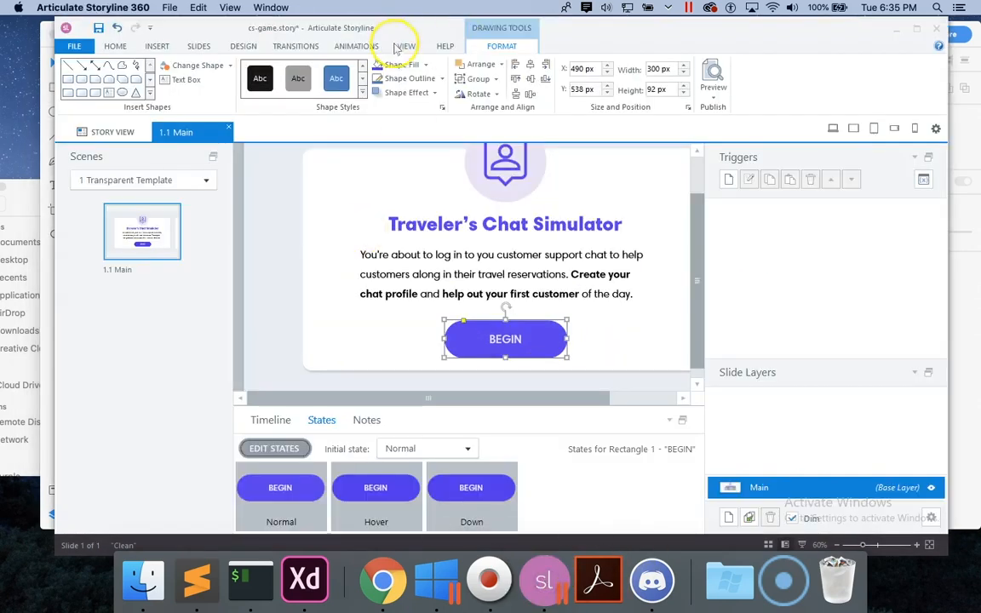
click(400, 47)
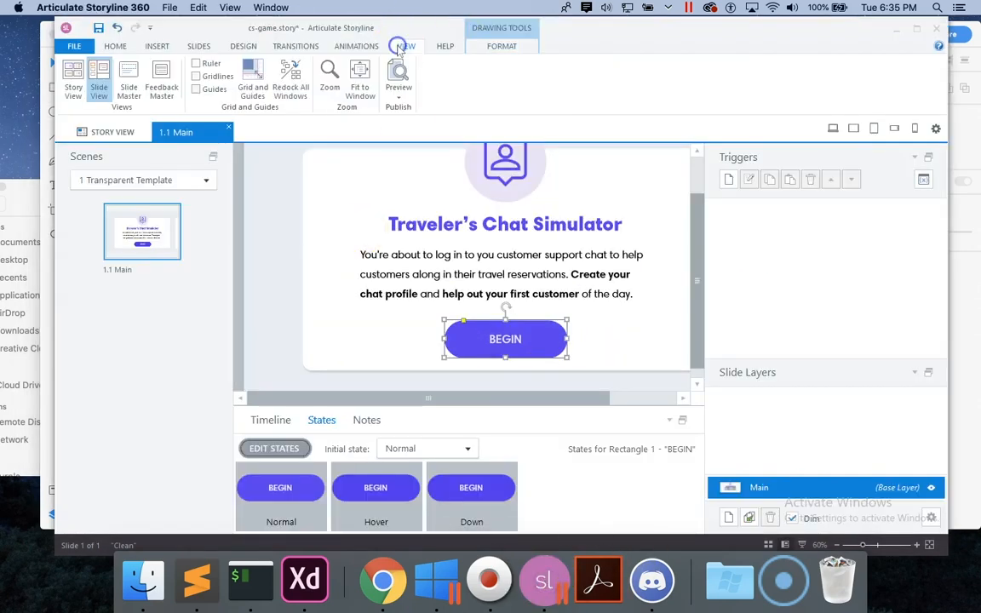
click(129, 80)
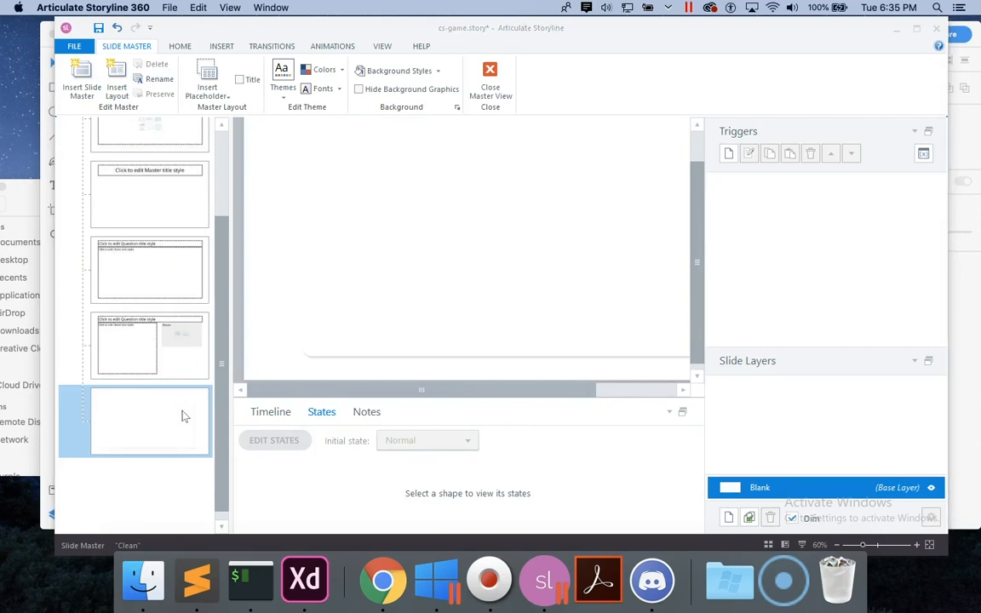
key(super)
click(773, 88)
scroll(174, 410, down, 1)
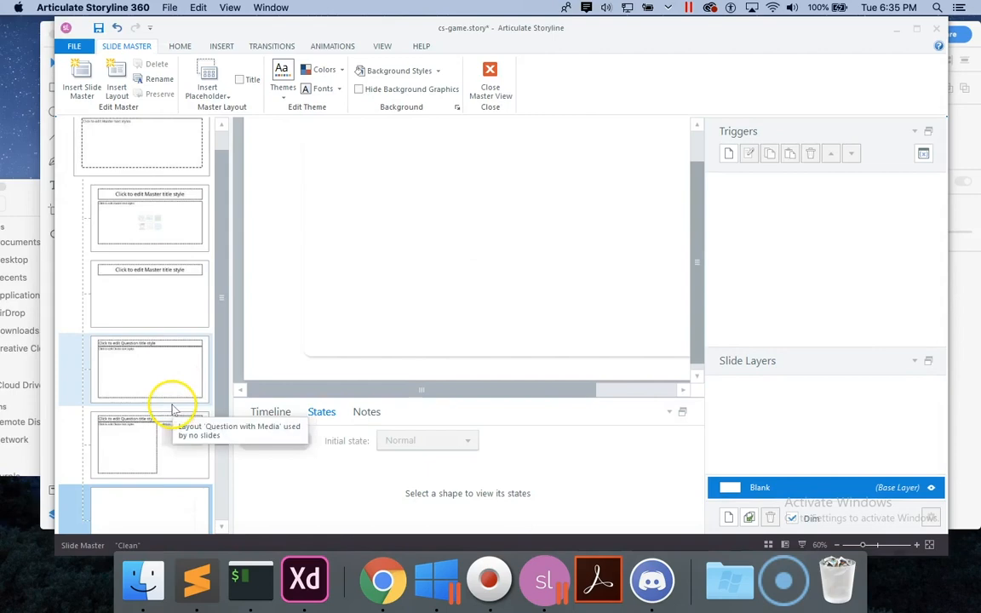
scroll(173, 410, down, 3)
click(170, 430)
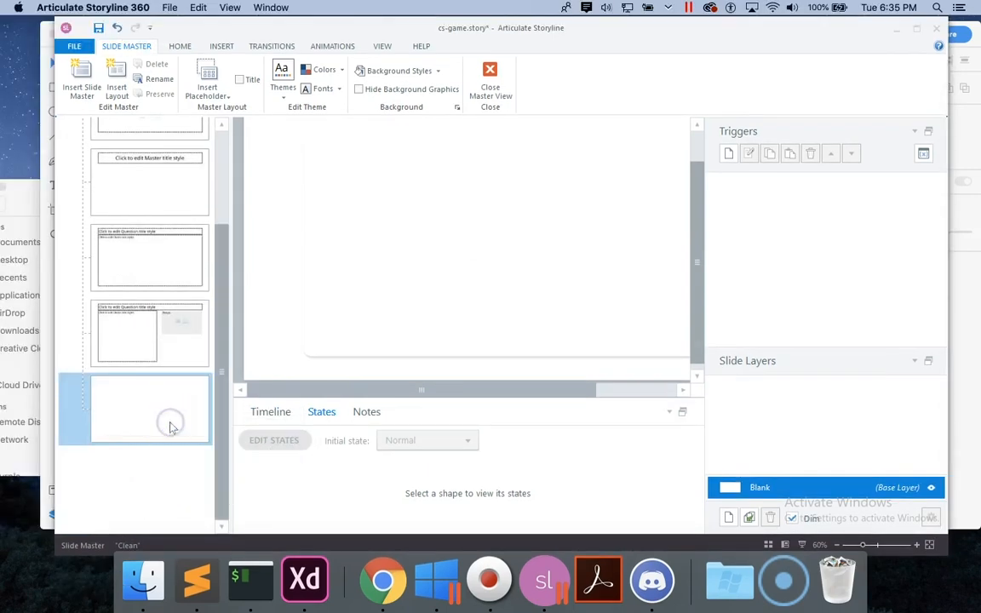
key(super+d)
click(518, 581)
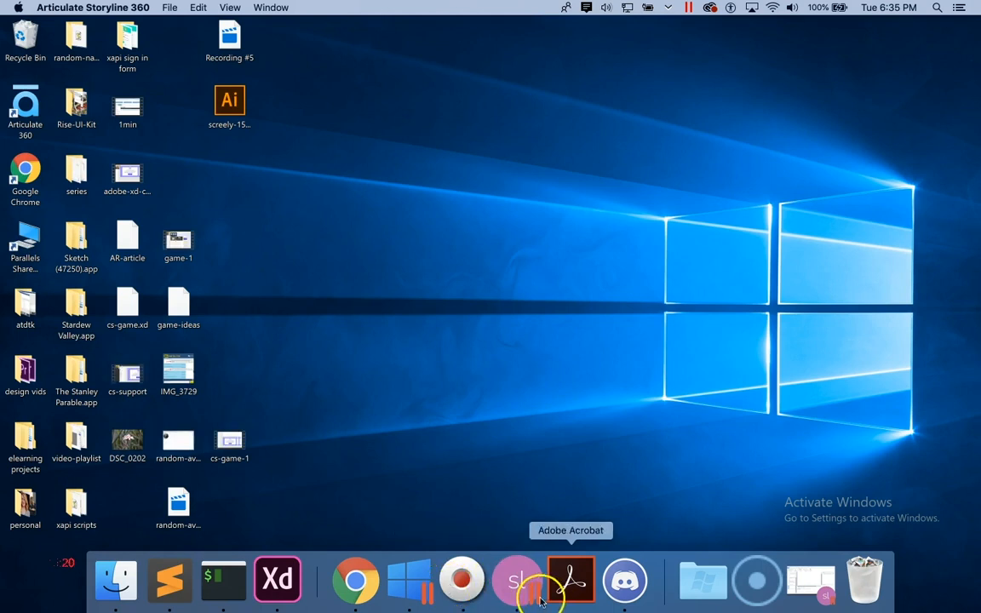
click(526, 597)
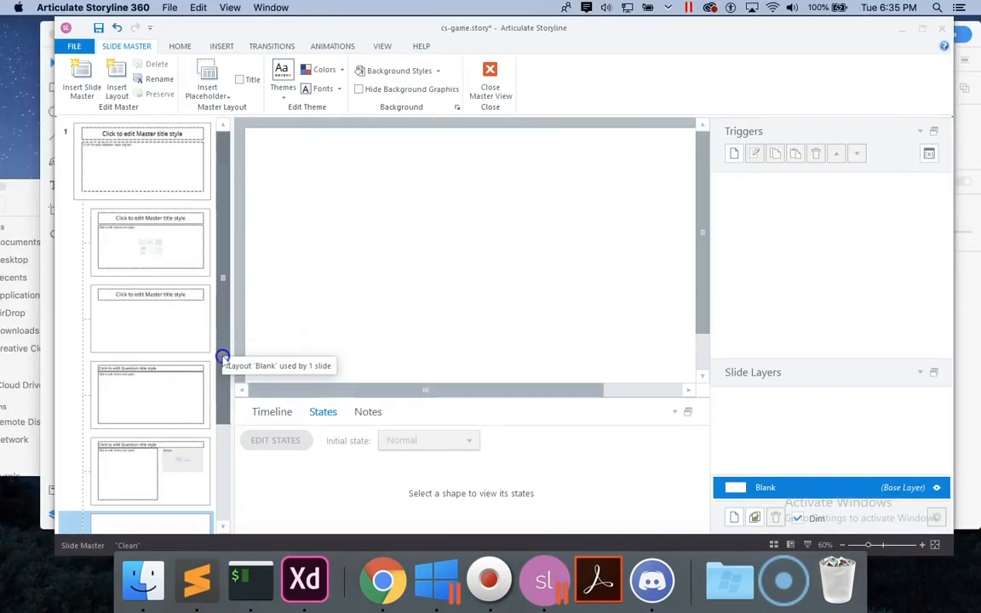
Duplicate the Blank layout as a new layout directly below it and check the card shapes on the copy.
drag(221, 356, 219, 499)
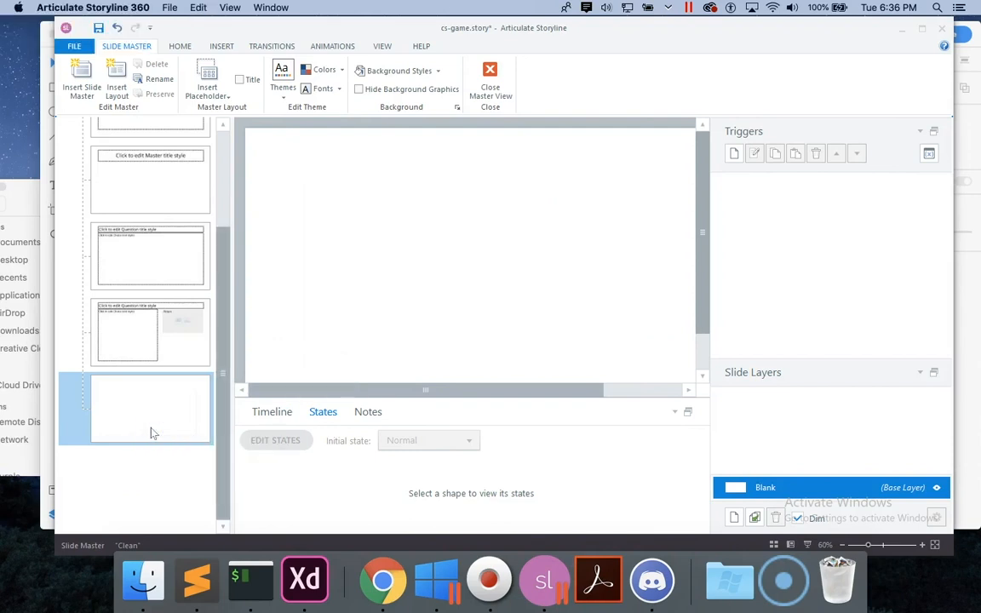
key(super+v)
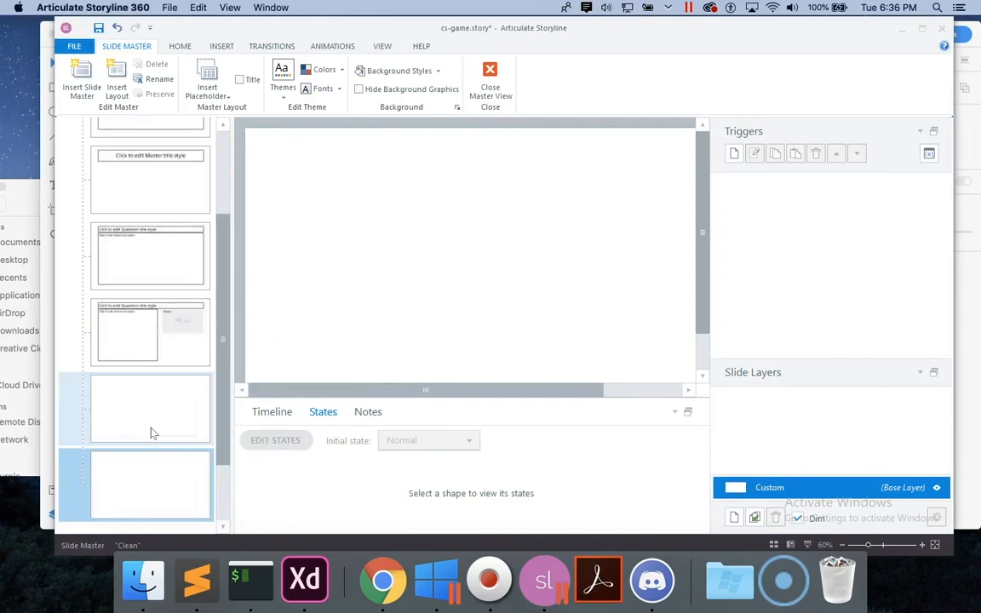
click(150, 418)
click(150, 479)
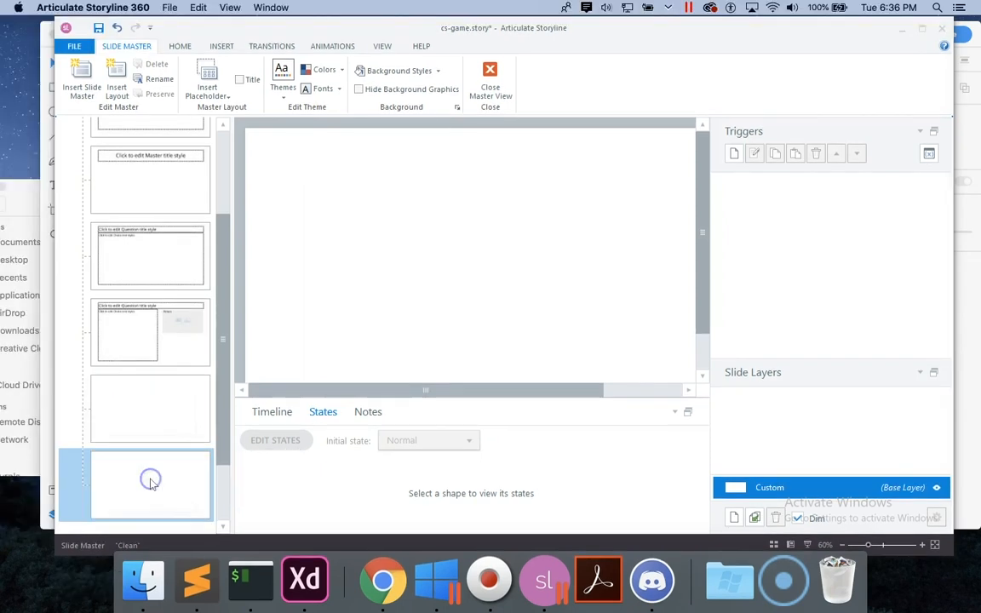
click(643, 235)
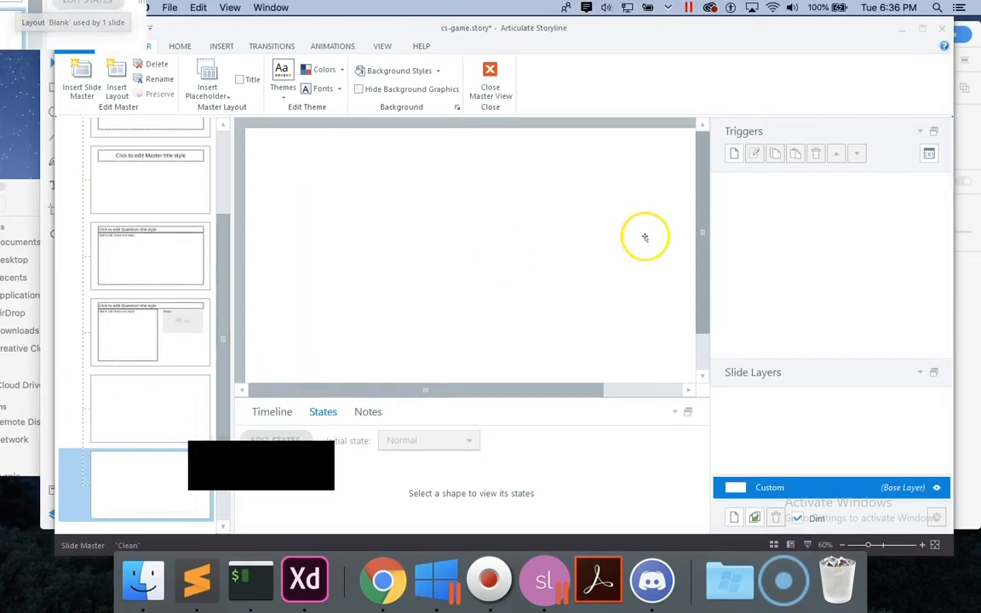
drag(567, 390, 740, 385)
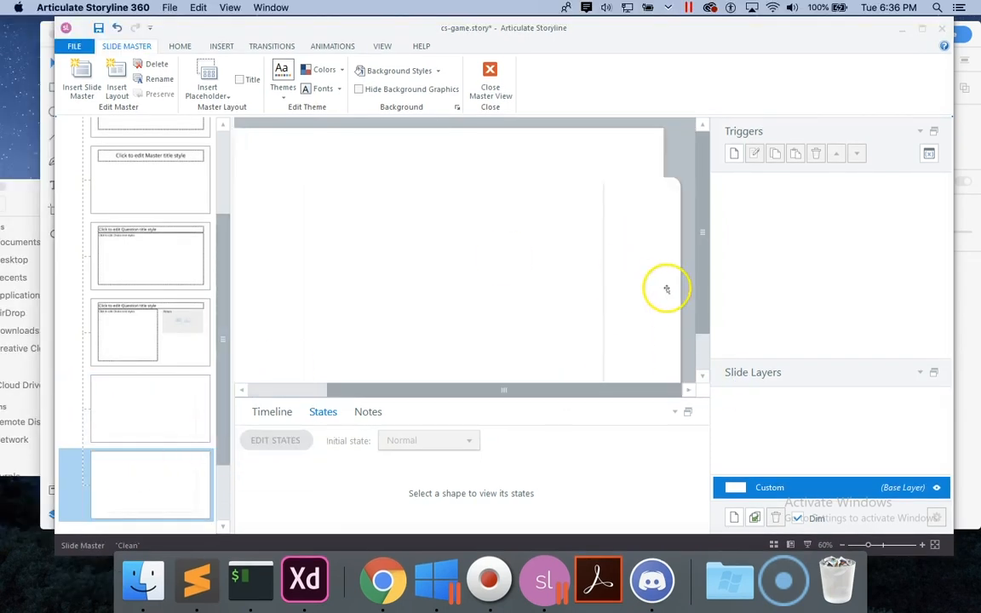
drag(441, 390, 234, 387)
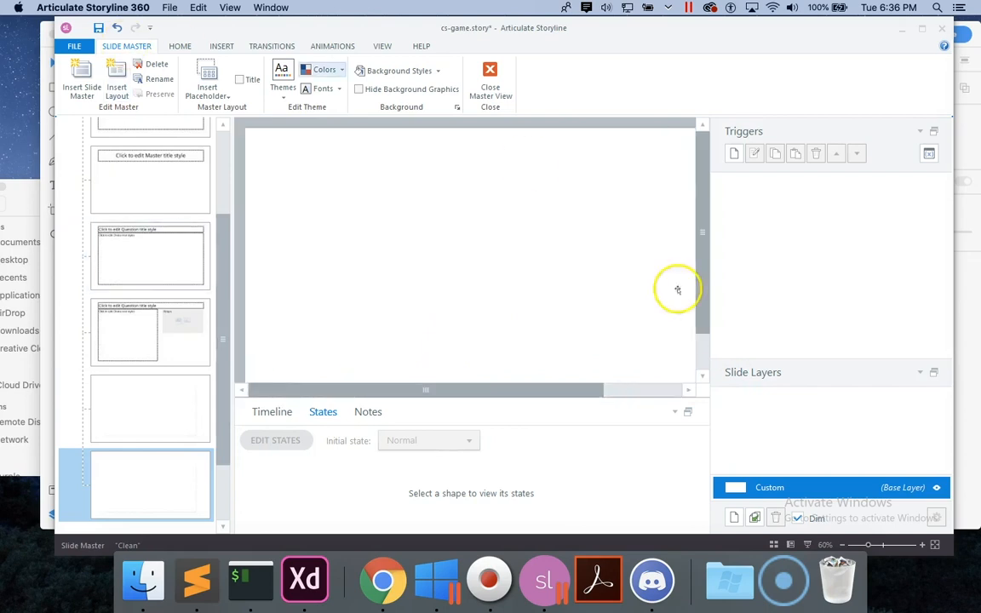
Insert the picture left-card-edge@2x@2x from the CS game folder onto the duplicated layout.
click(221, 46)
click(356, 74)
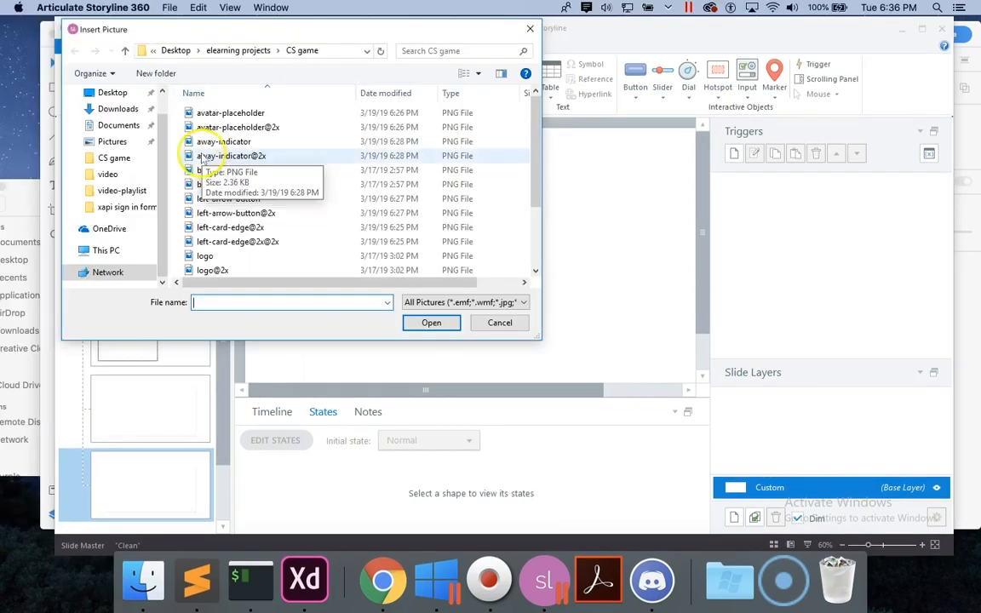
click(223, 241)
click(431, 323)
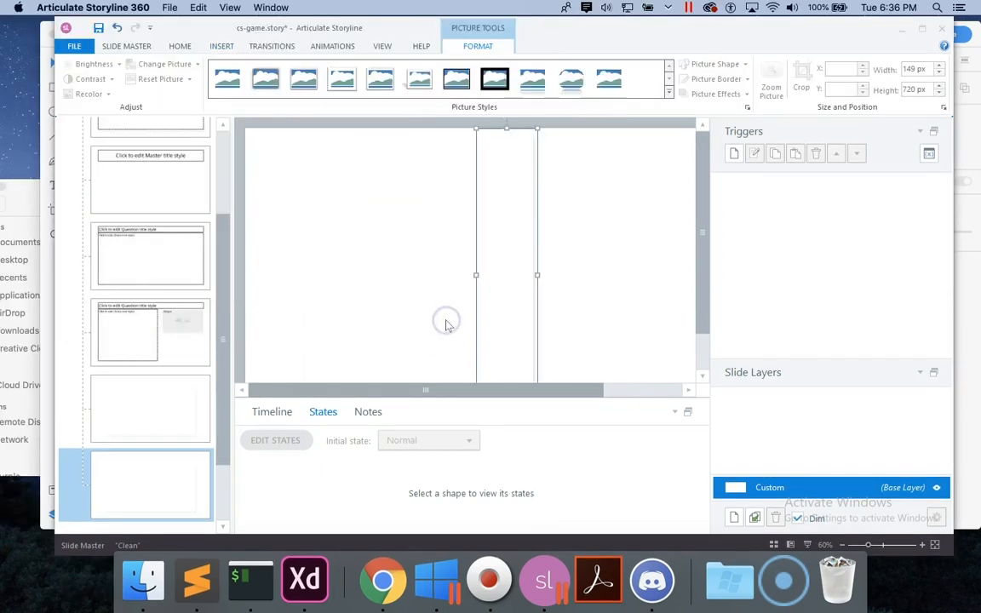
Set the left card edge picture's height to 555 px, keeping its proportions.
click(924, 68)
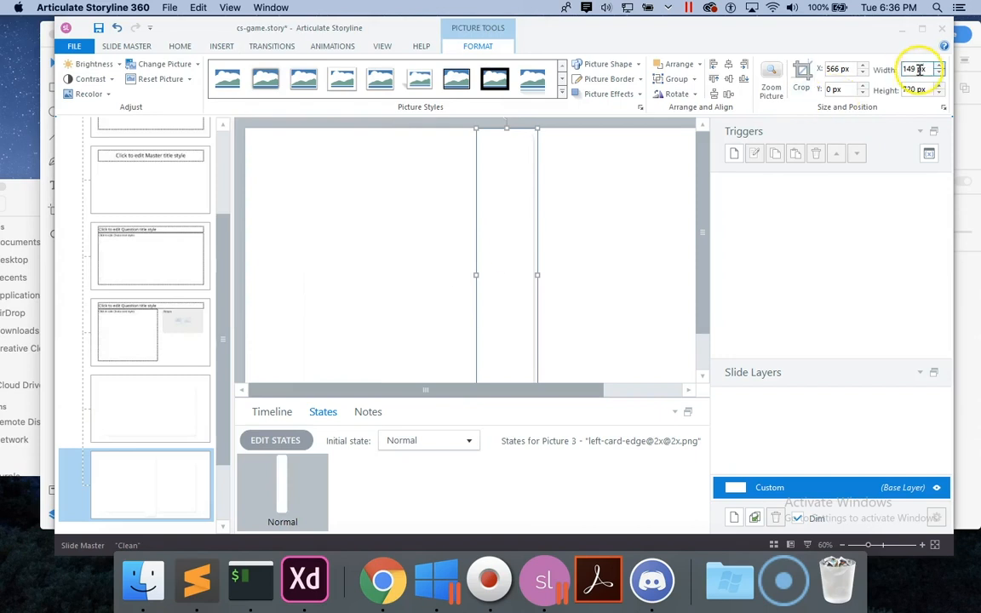
click(911, 88)
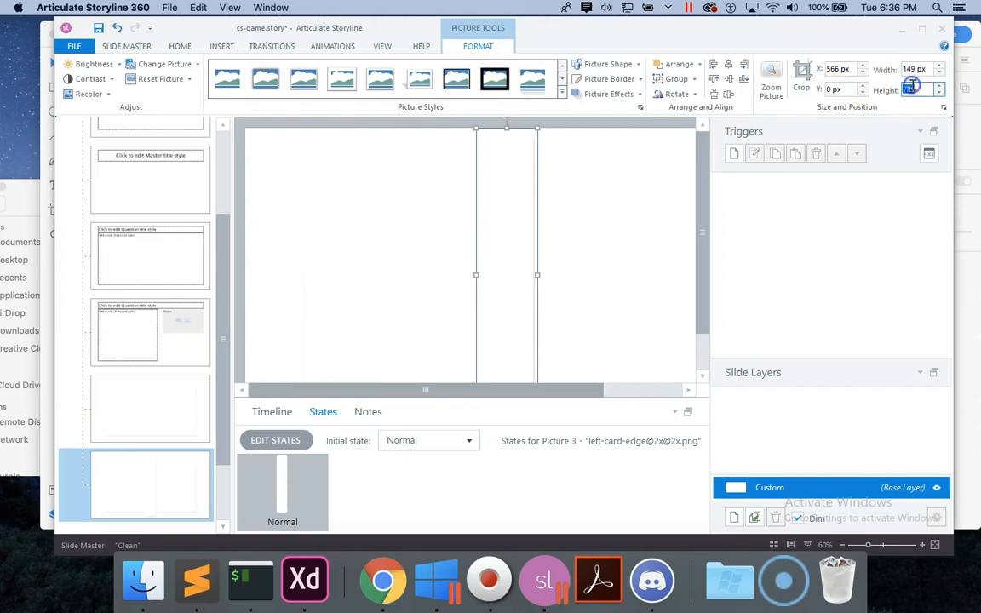
key(Return)
drag(701, 223, 702, 253)
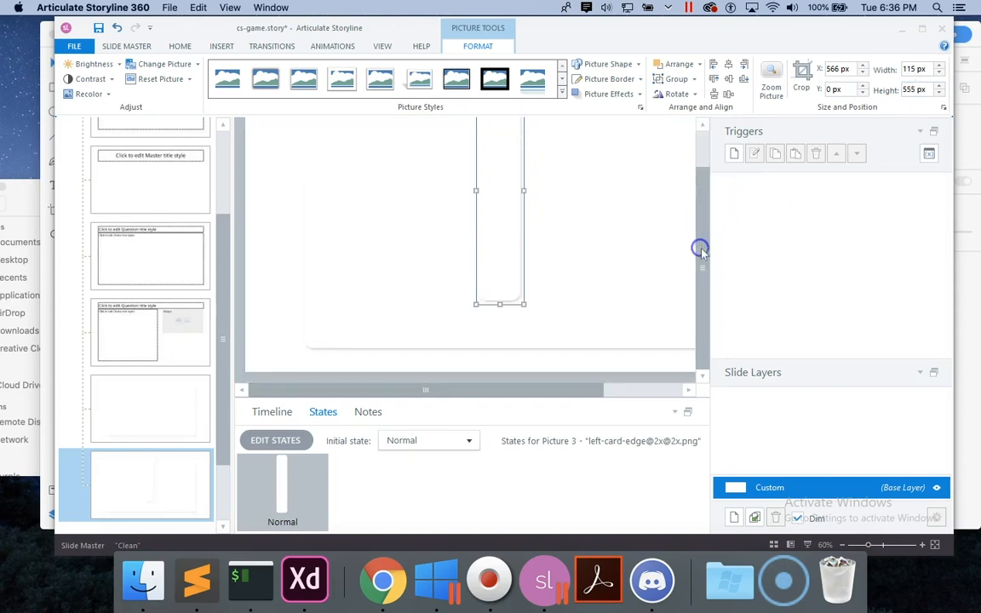
click(843, 544)
click(844, 544)
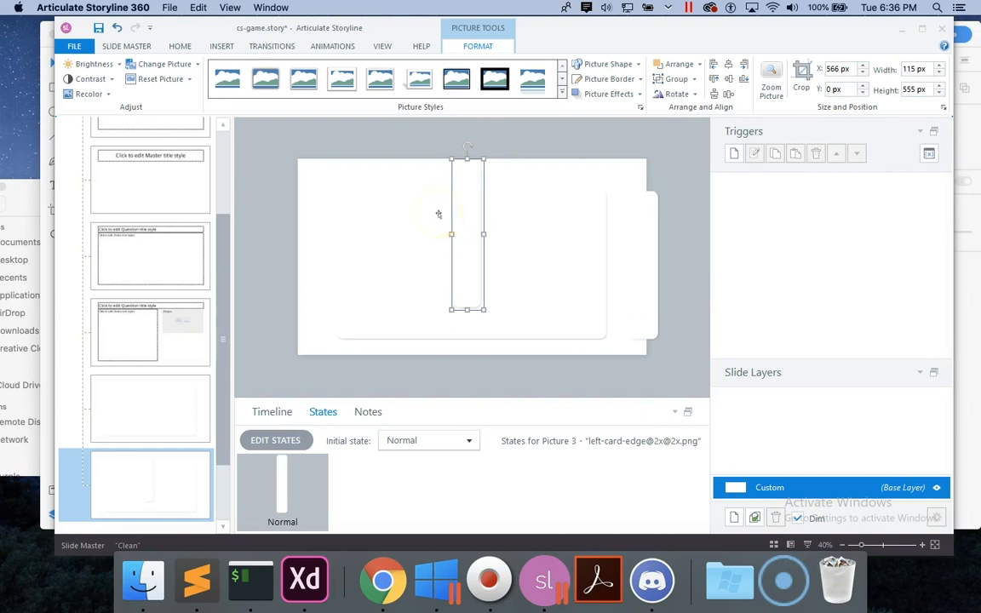
Try aligning the left and right card edge pictures to each other's vertical middle, and undo the alignment.
shift+click(649, 282)
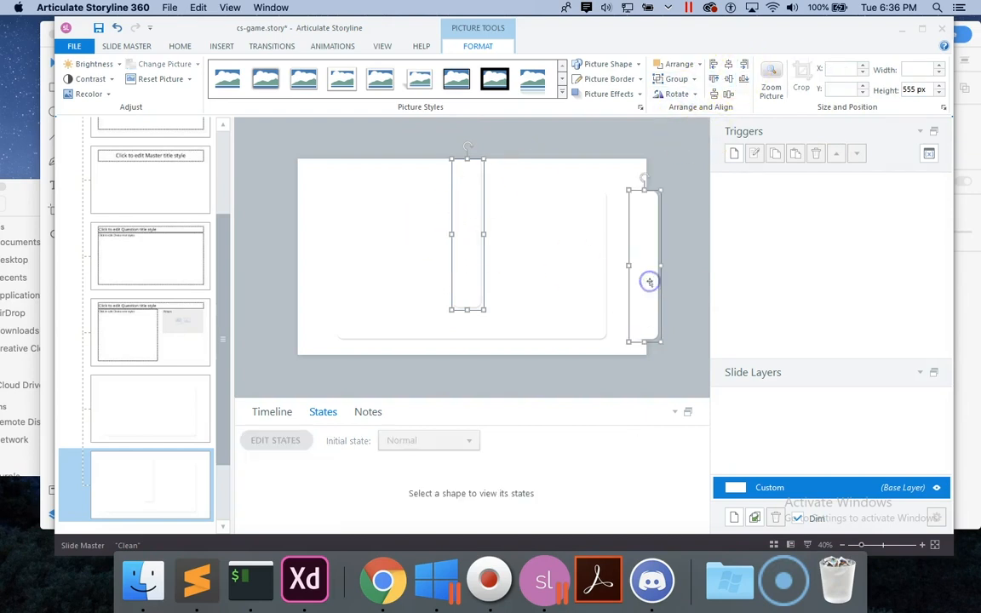
click(729, 78)
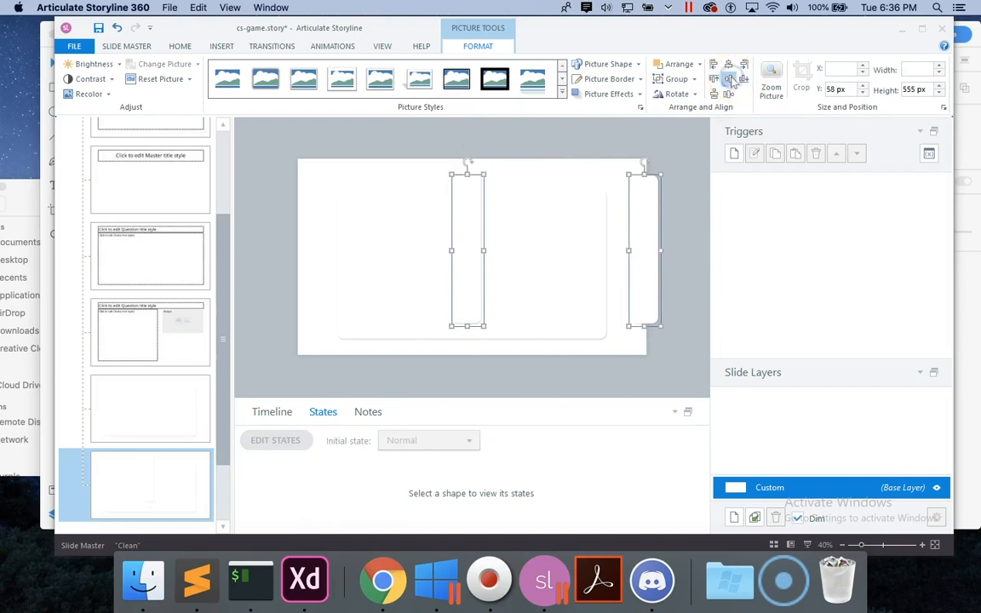
key(ctrl+z)
click(603, 170)
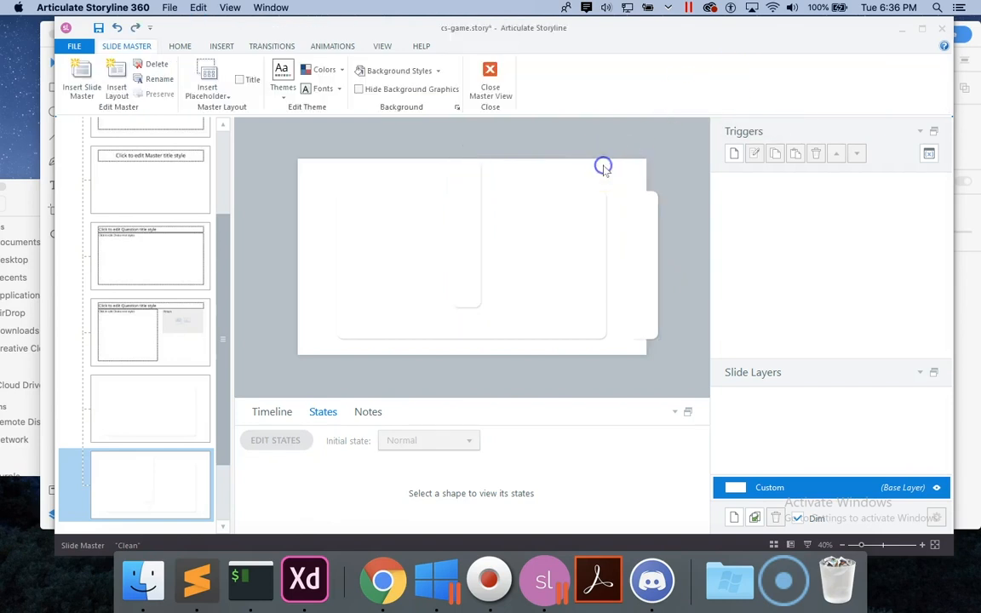
Align the left card edge picture to the slide's left edge and vertical middle.
click(473, 228)
click(478, 46)
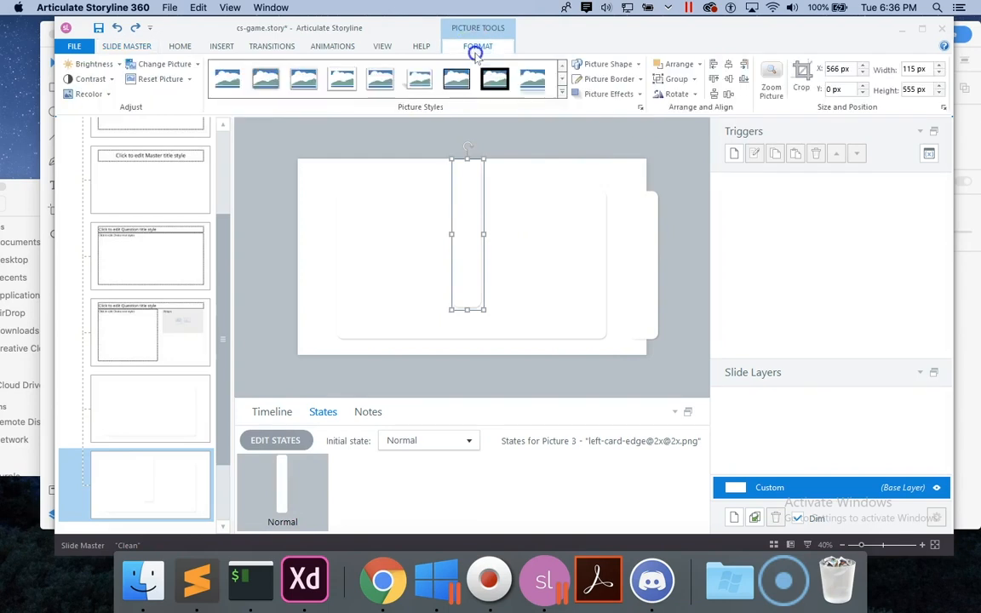
click(713, 65)
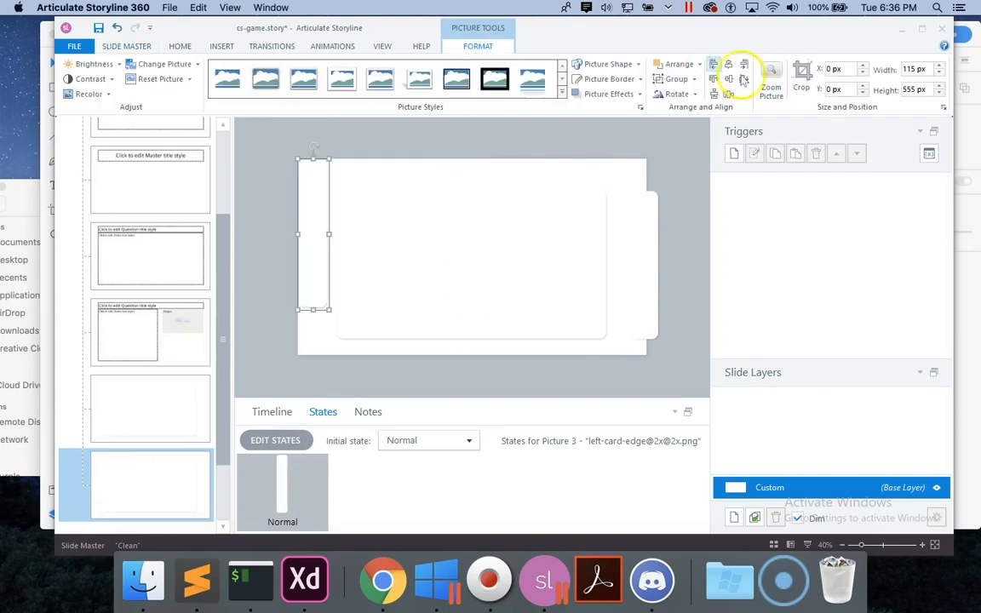
click(729, 78)
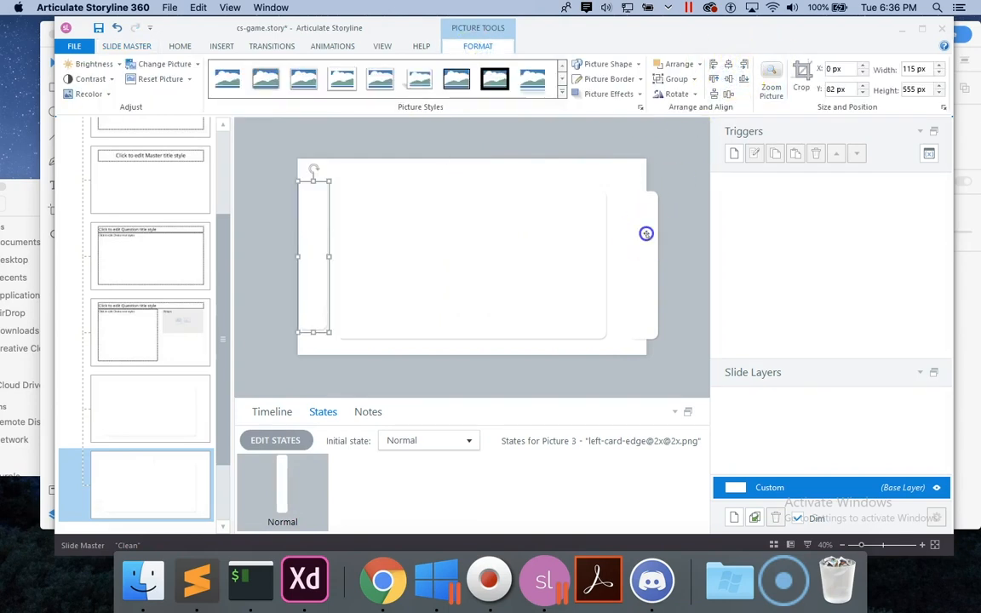
shift+click(646, 234)
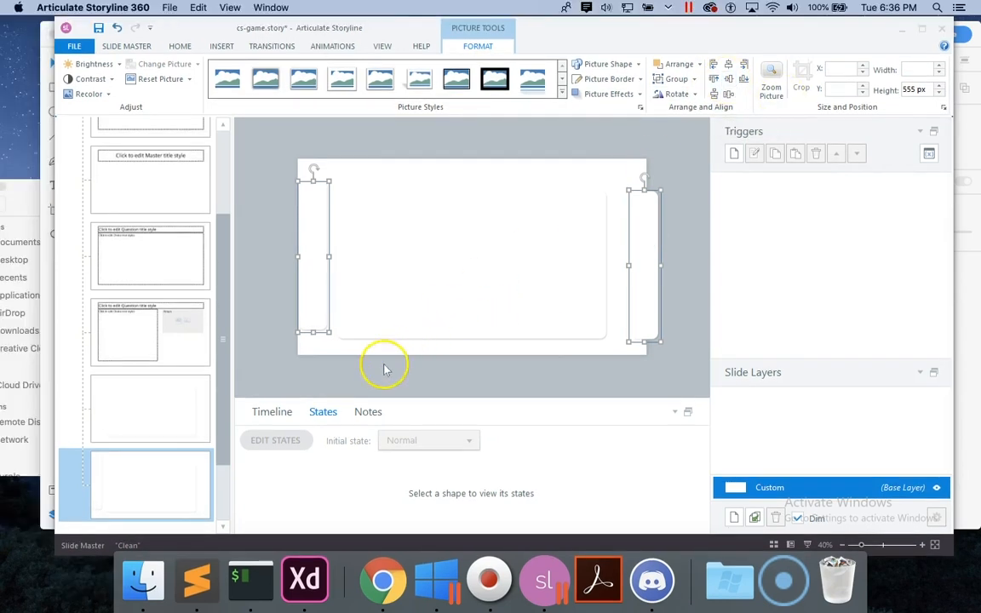
click(358, 375)
Try aligning the left card edge to the slide's bottom, and both card edges to their shared vertical middle.
click(317, 276)
click(744, 79)
shift+click(644, 244)
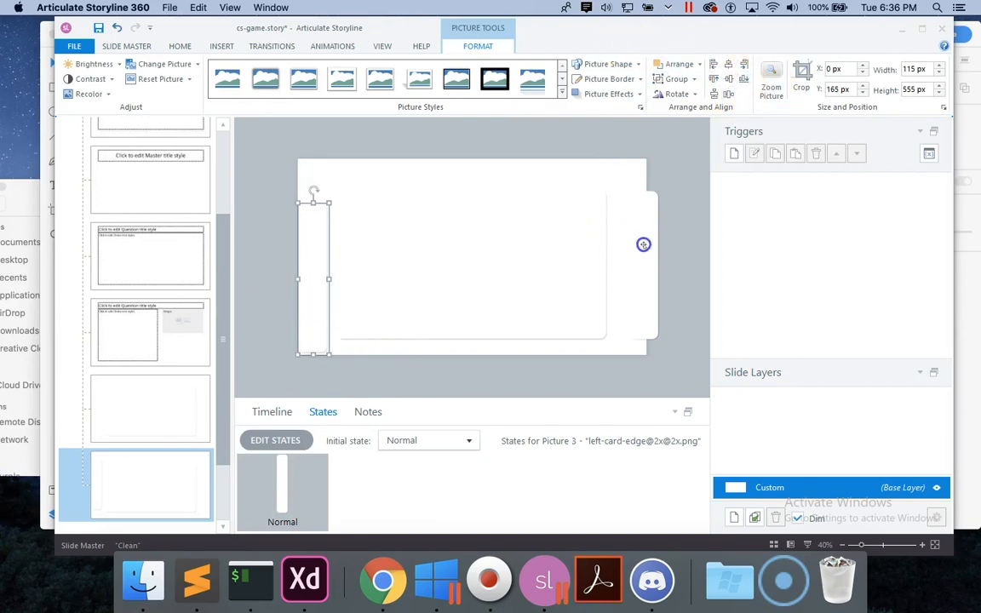
click(728, 78)
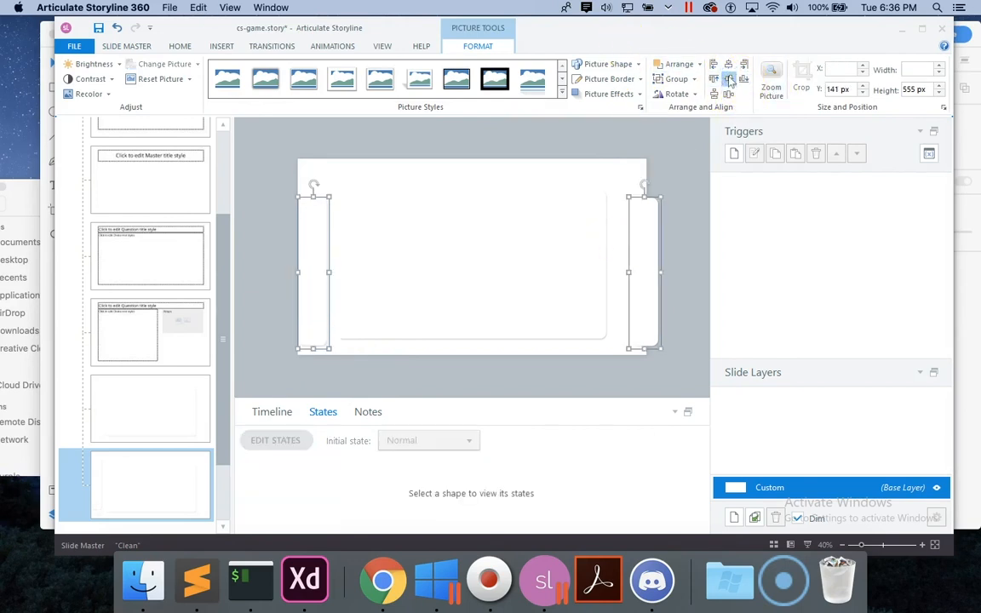
click(273, 361)
Reposition the left card edge vertically by hand and compare its height with the main card.
click(309, 308)
shift+click(365, 278)
click(279, 294)
drag(308, 293, 318, 273)
shift+click(384, 274)
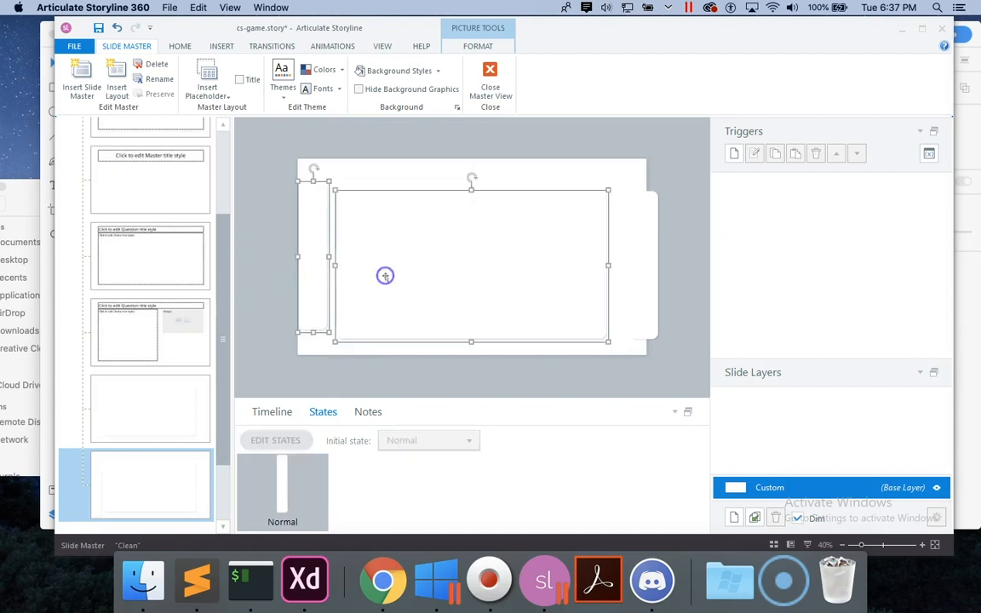
click(241, 278)
Align the bottom of the left card edge picture with the bottom of the right card edge picture.
mouse_move(318, 278)
mouse_down()
mouse_move(316, 288)
mouse_move(318, 273)
mouse_up()
shift+click(636, 302)
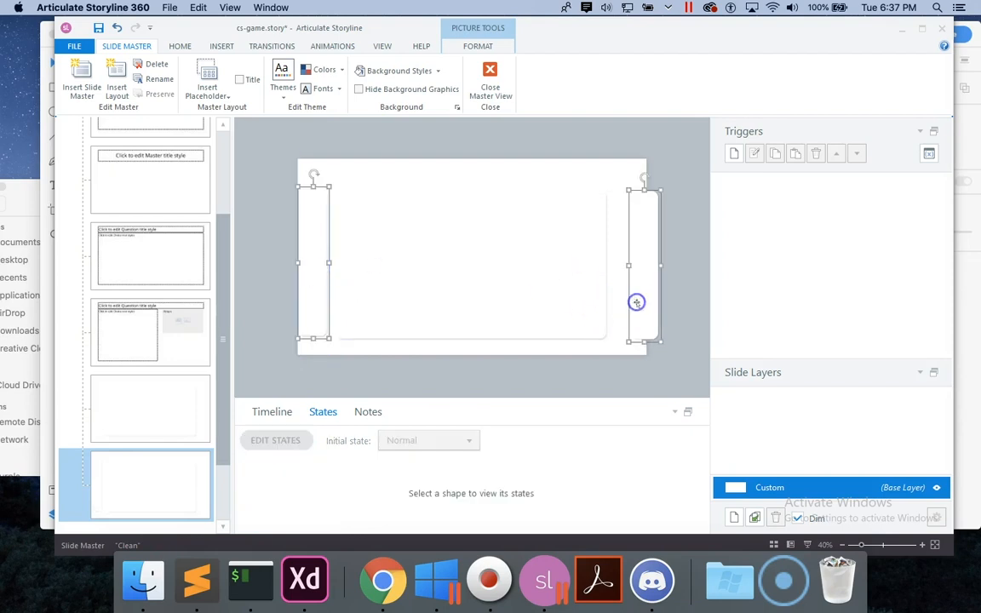
click(481, 44)
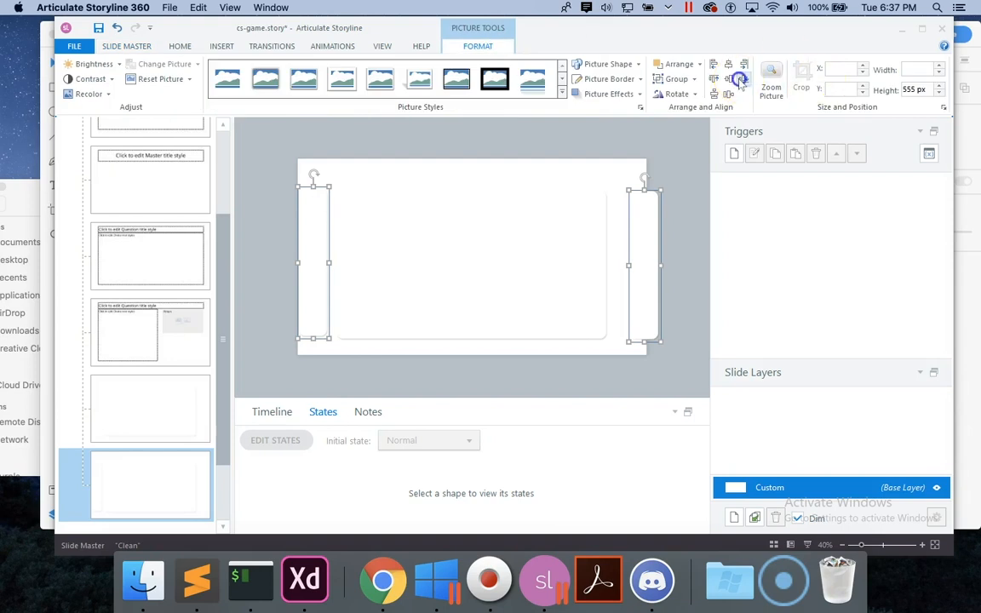
click(335, 281)
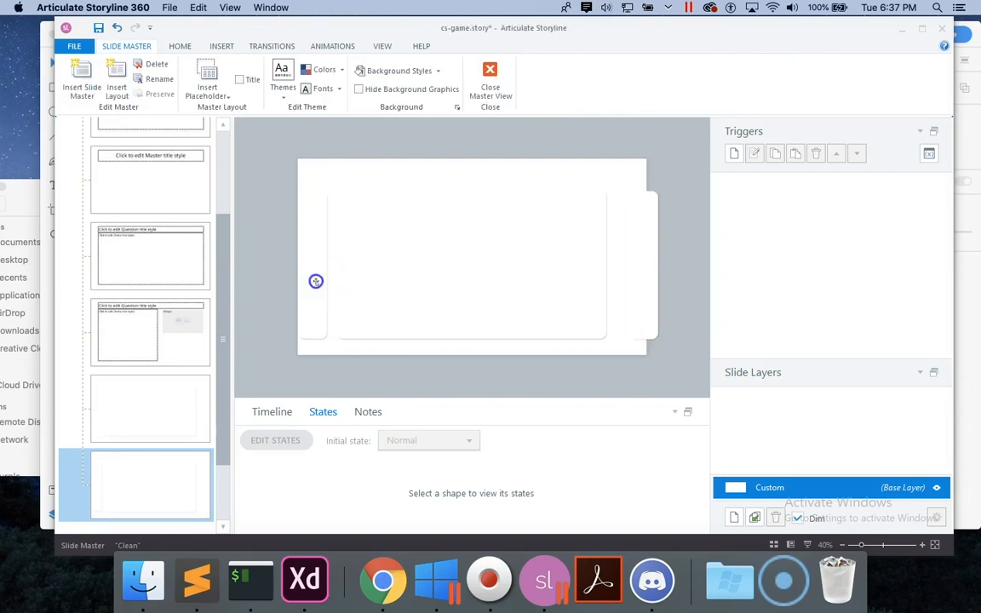
Nudge the left card edge picture past the slide's left edge to an X position of -32 px.
click(316, 281)
key(Left)
key(Left)
key(Left)
key(Left)
key(Left)
key(Left)
key(Left)
key(Left)
key(Left)
key(Left)
key(Left)
key(Left)
key(Left)
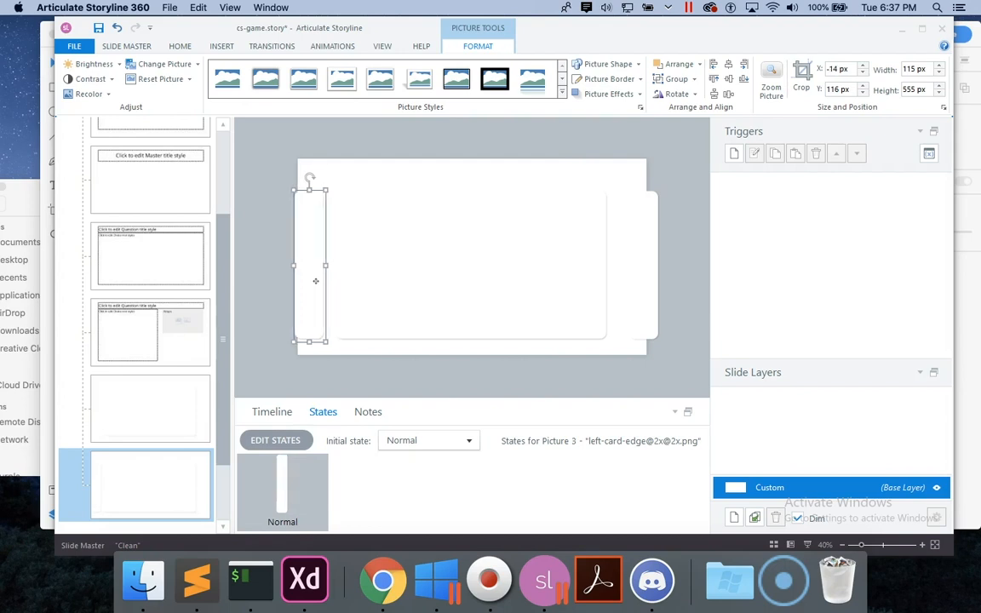
key(Left)
key(Left)
key(Left)
key(Left)
key(Left)
key(Left)
key(Left)
key(Left)
key(Left)
key(Left)
key(Left)
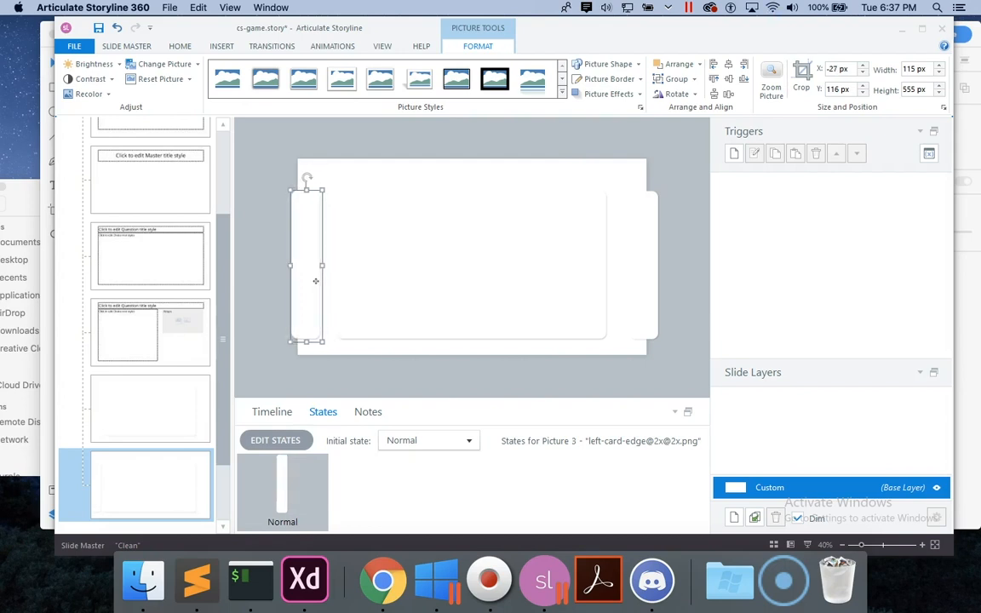
Check the placement of the left and right card edges relative to each other and the main card.
shift+click(644, 266)
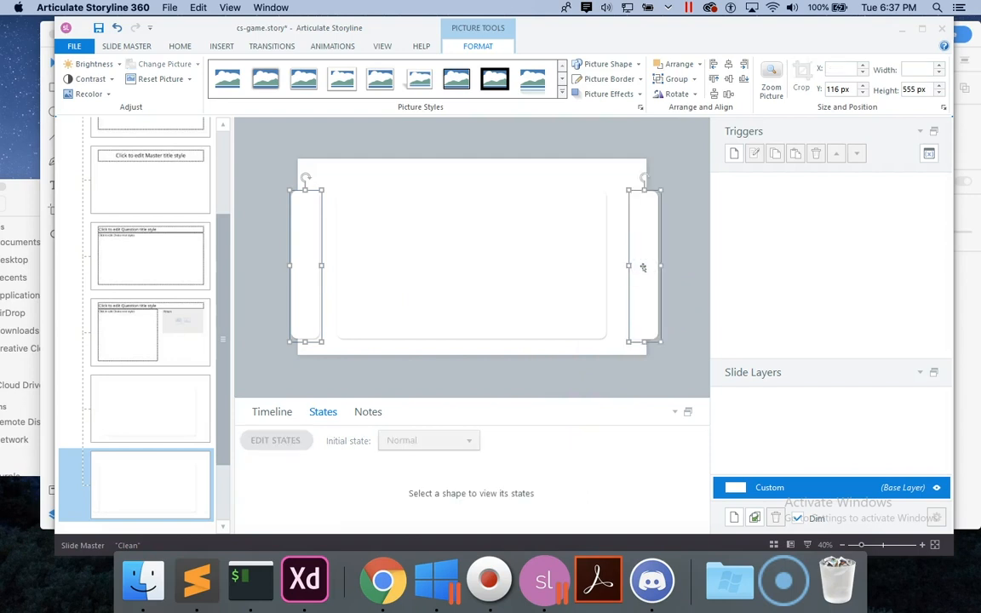
click(473, 336)
click(319, 294)
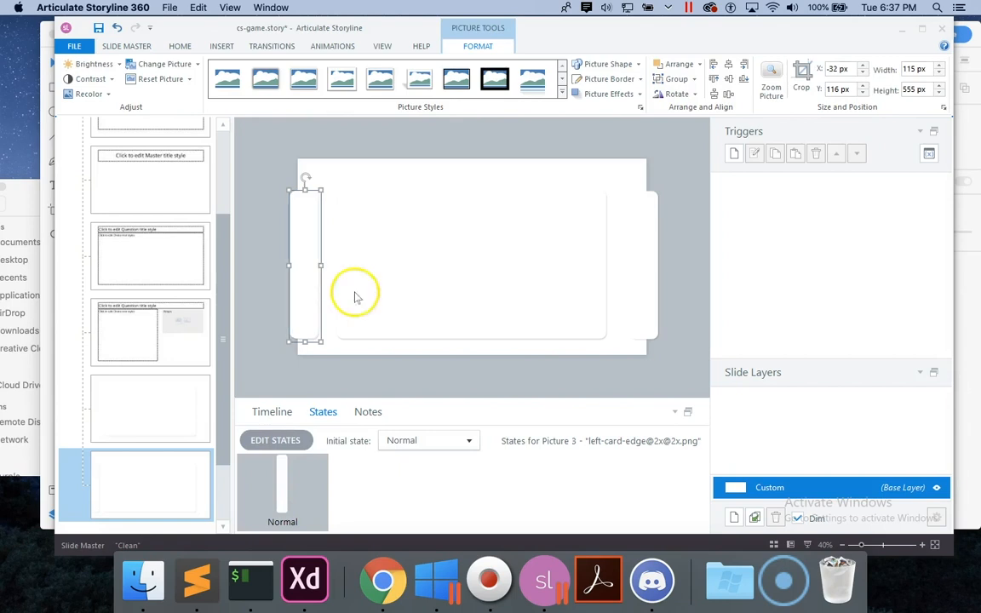
click(477, 363)
click(313, 298)
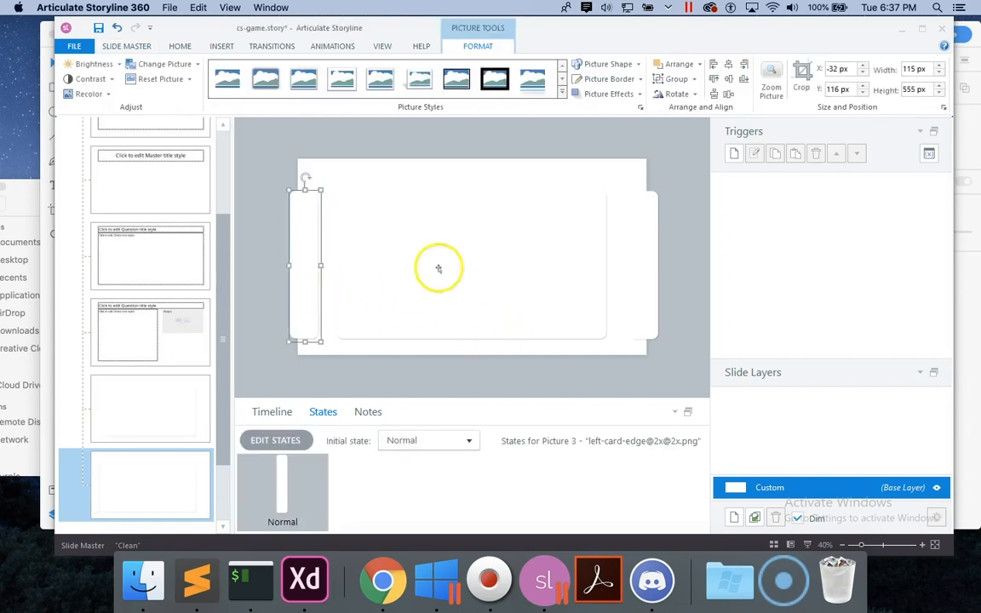
shift+click(631, 282)
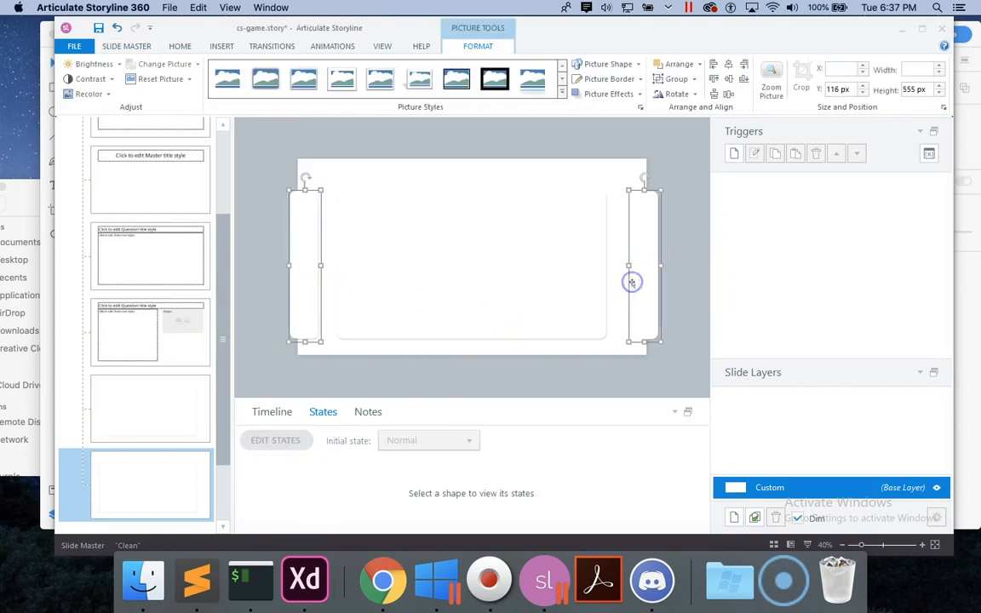
shift+click(552, 279)
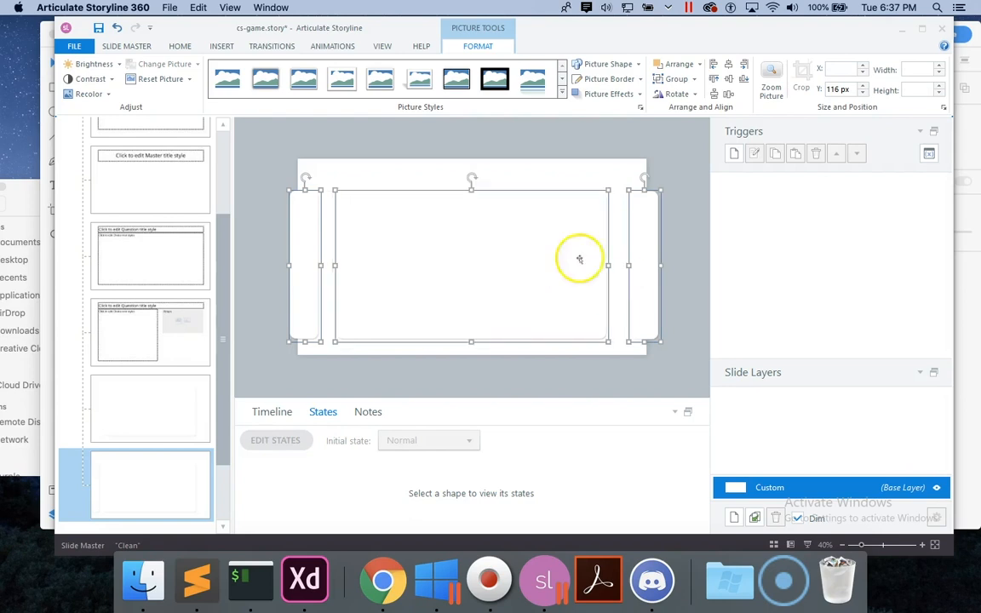
Close the slide master view and save the project.
click(682, 261)
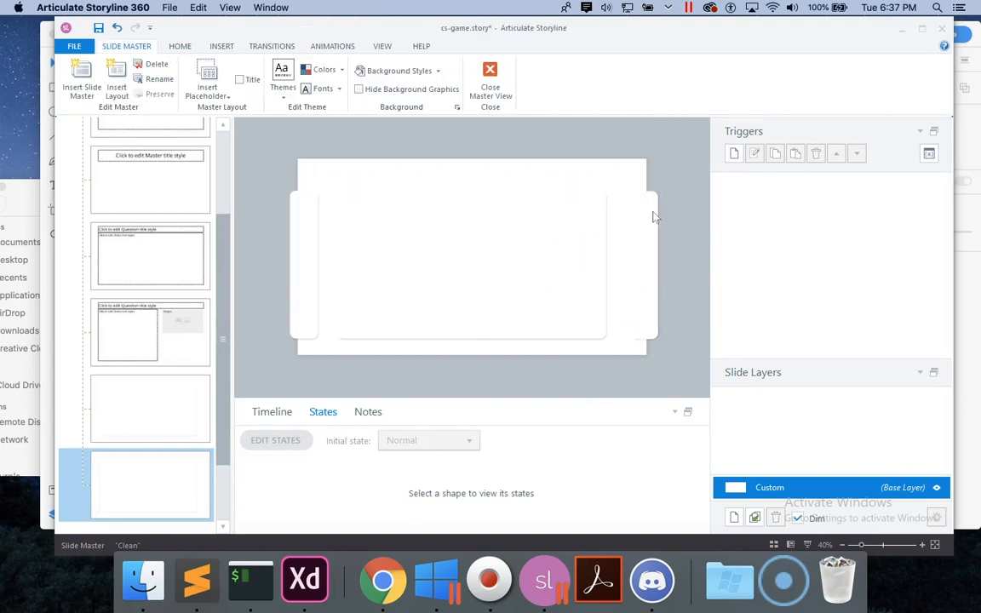
click(490, 81)
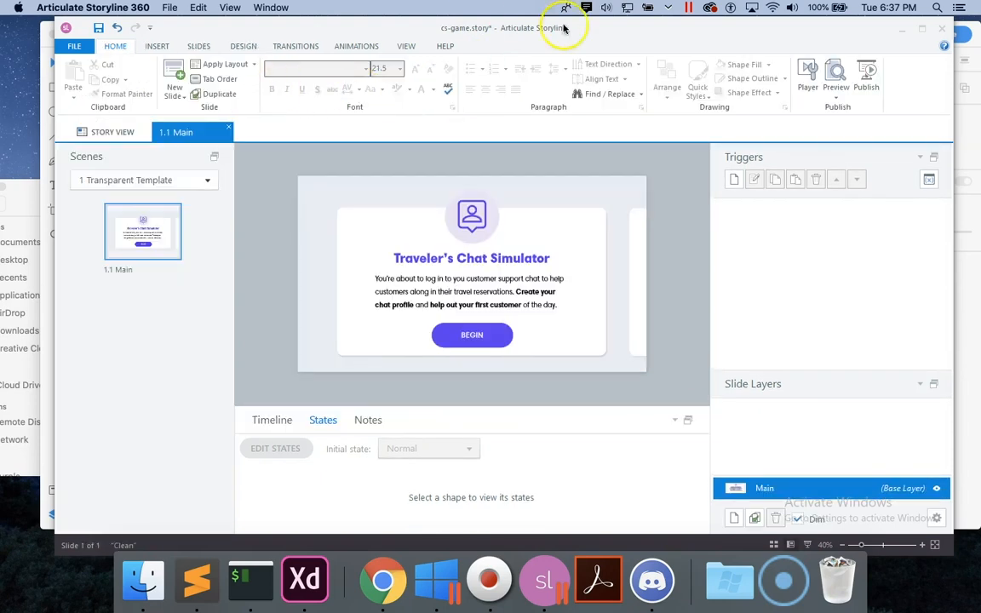
click(99, 28)
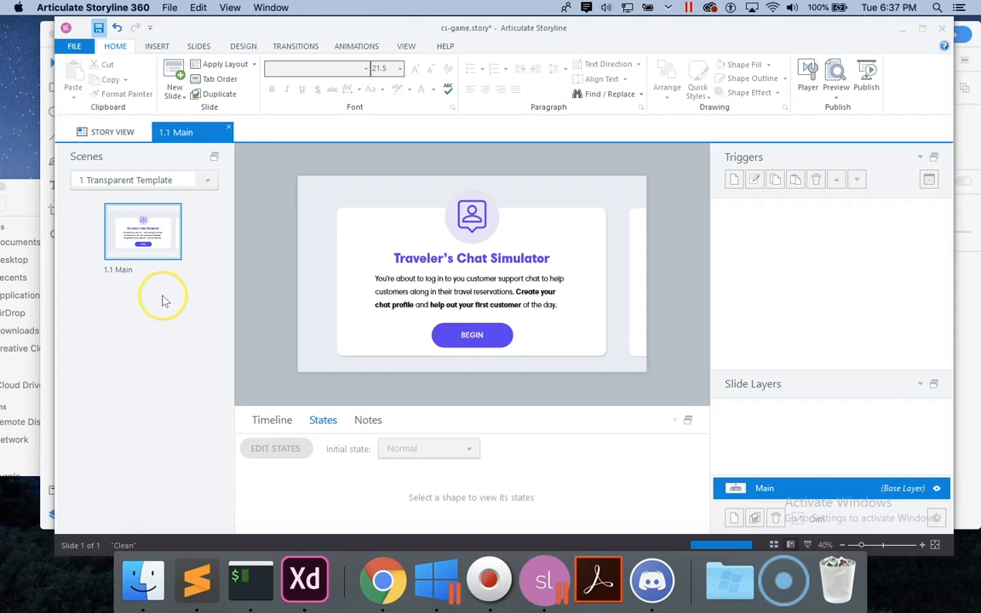
Duplicate slide 1.1 Main in the current scene.
click(149, 254)
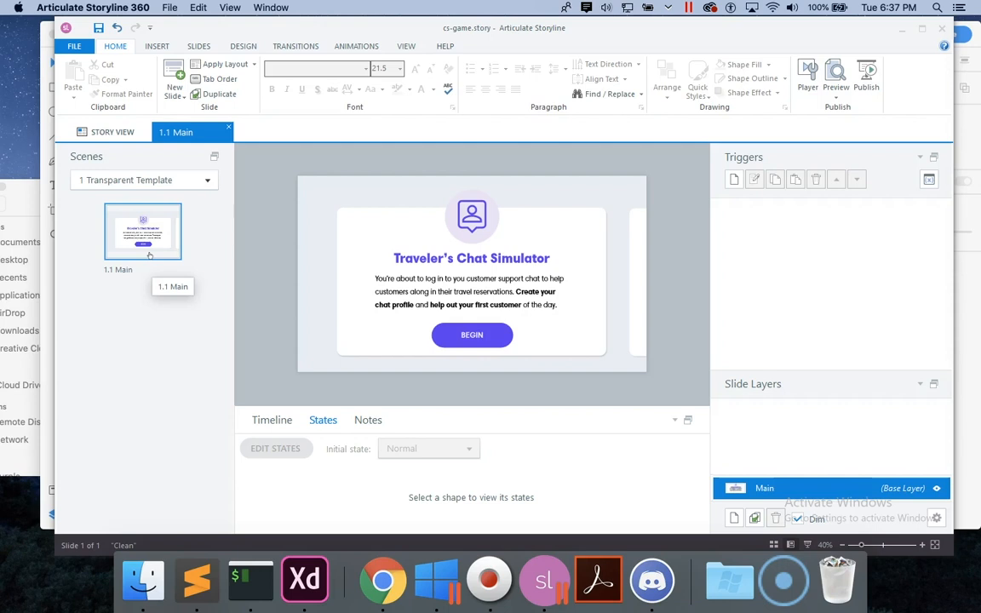
right_click(147, 254)
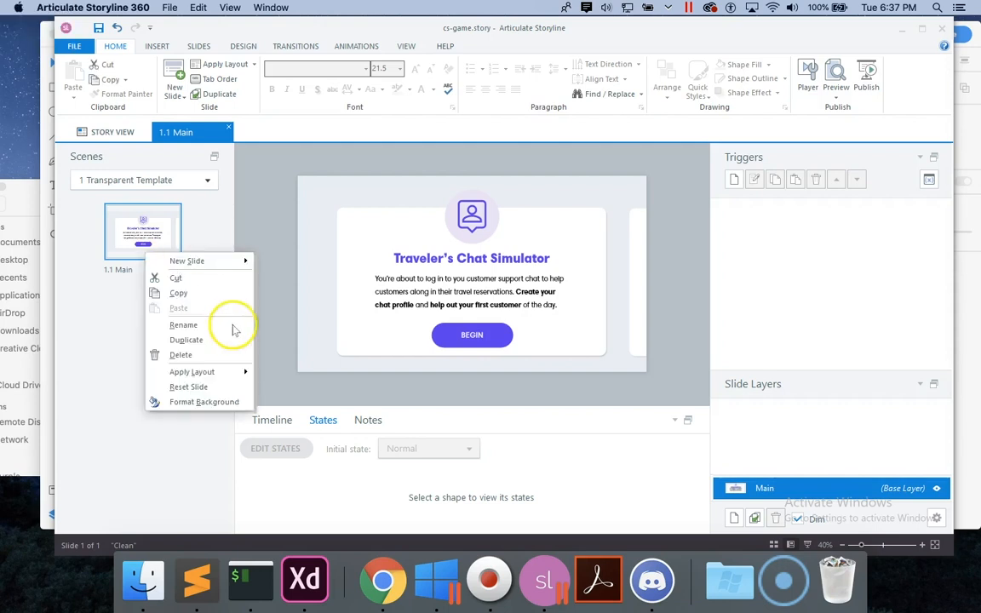
click(178, 293)
right_click(167, 235)
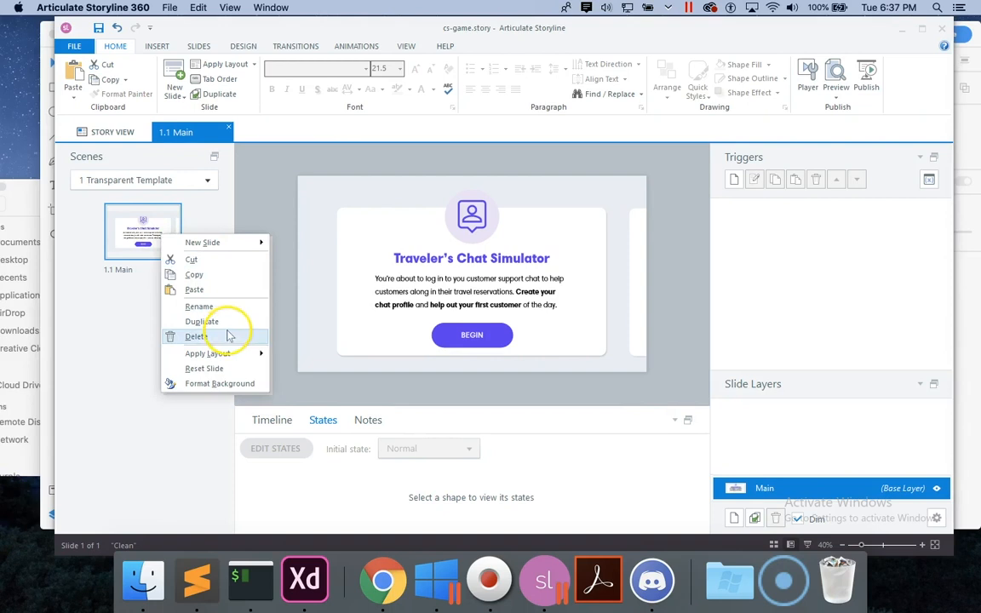
click(225, 330)
Apply the new layout with card edges on both sides to slide 1.2 Main.
right_click(202, 231)
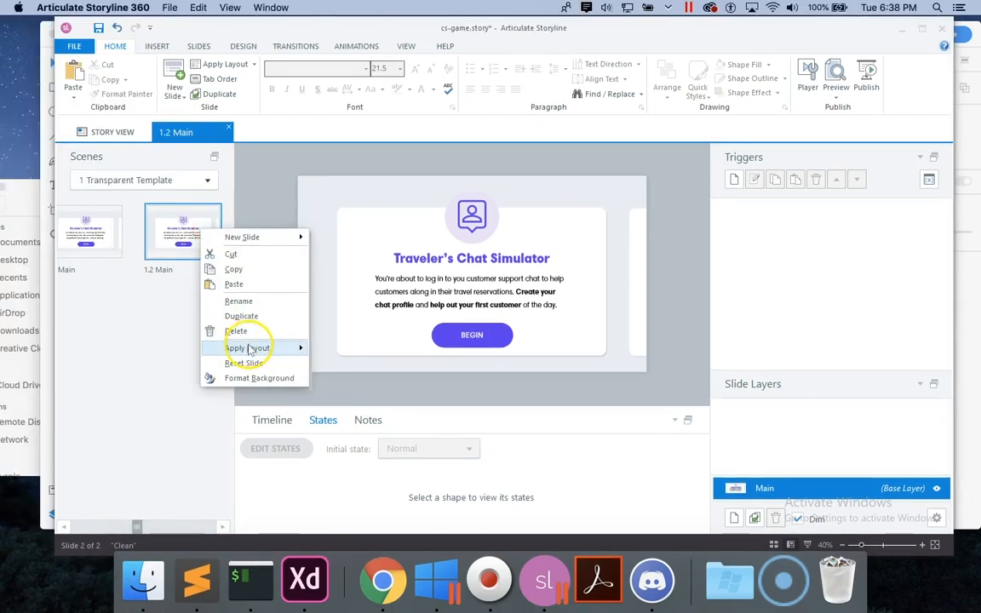
mouse_move(248, 349)
click(465, 397)
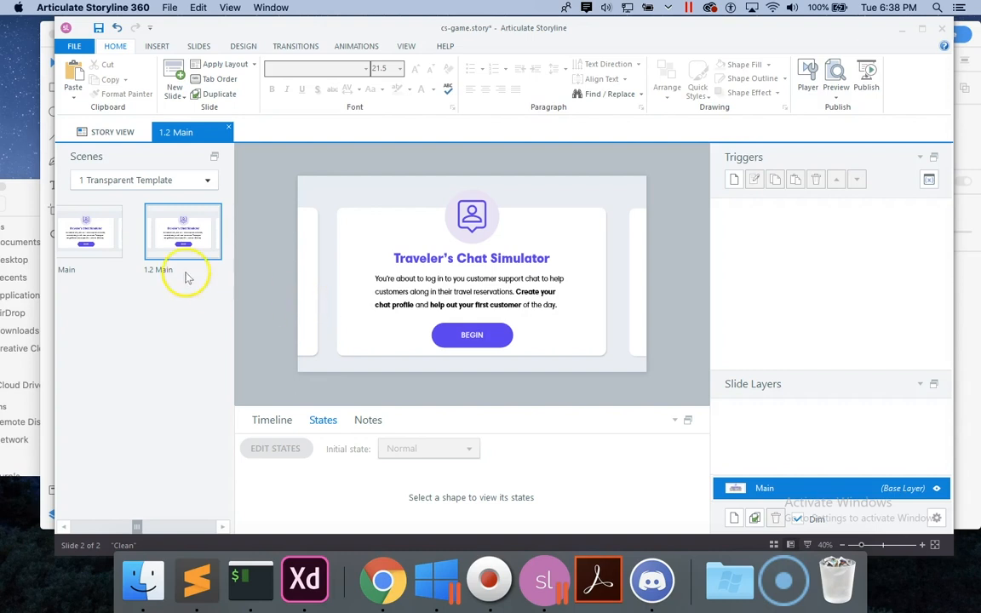
Reopen the slide master, nudge the left card edge picture slightly further left, and return to the slide.
click(406, 46)
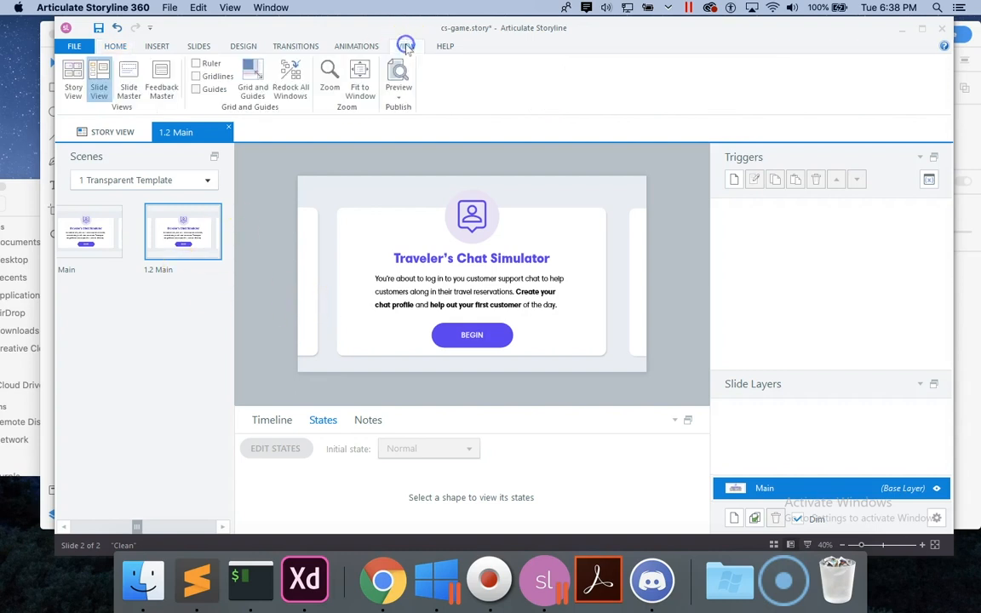
click(129, 81)
click(308, 253)
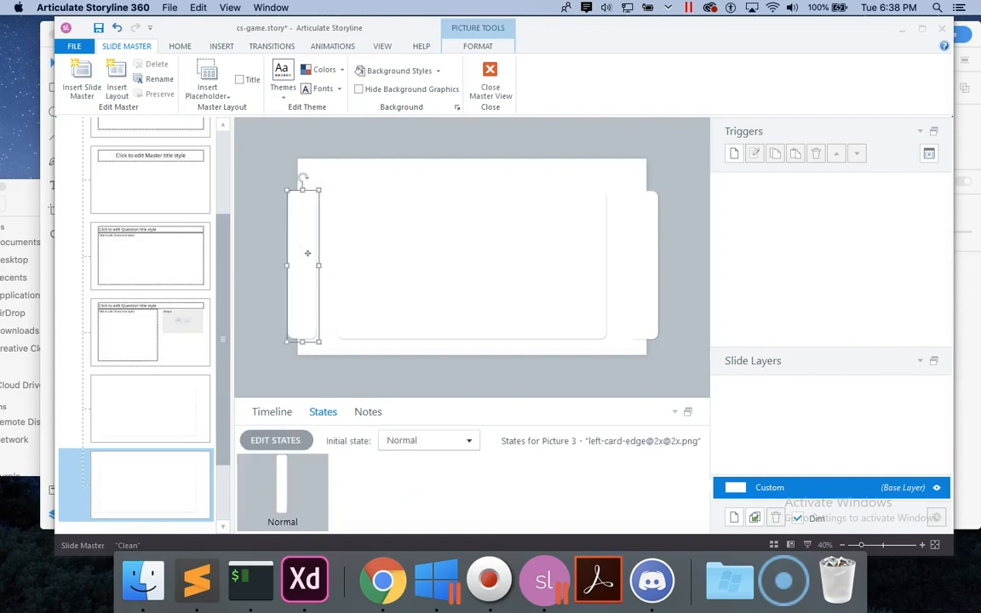
click(490, 85)
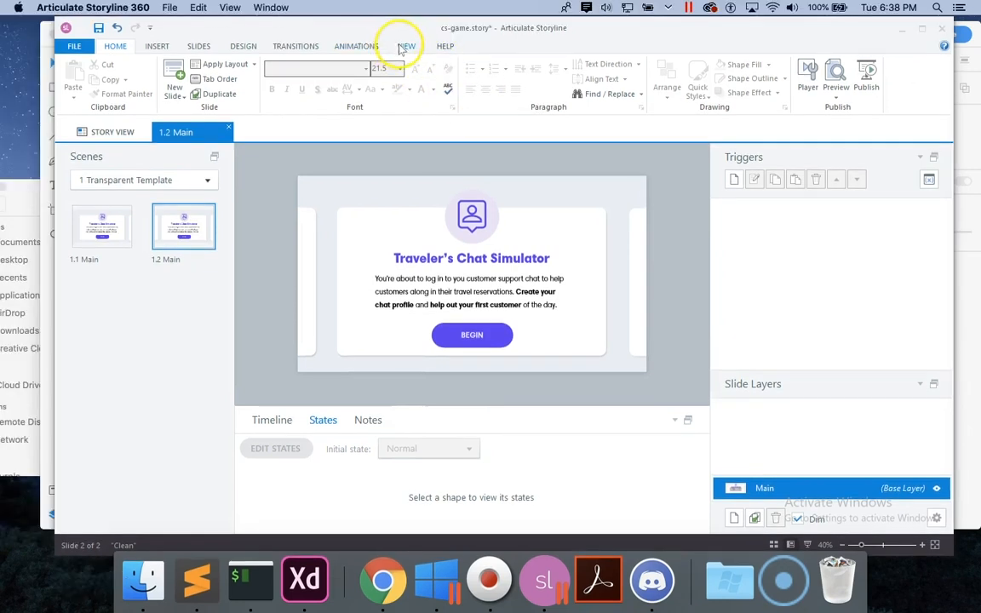
Inspect the card-edge picture in the slide master's custom layout, and compare slides 1.1 and 1.2.
click(405, 47)
click(129, 77)
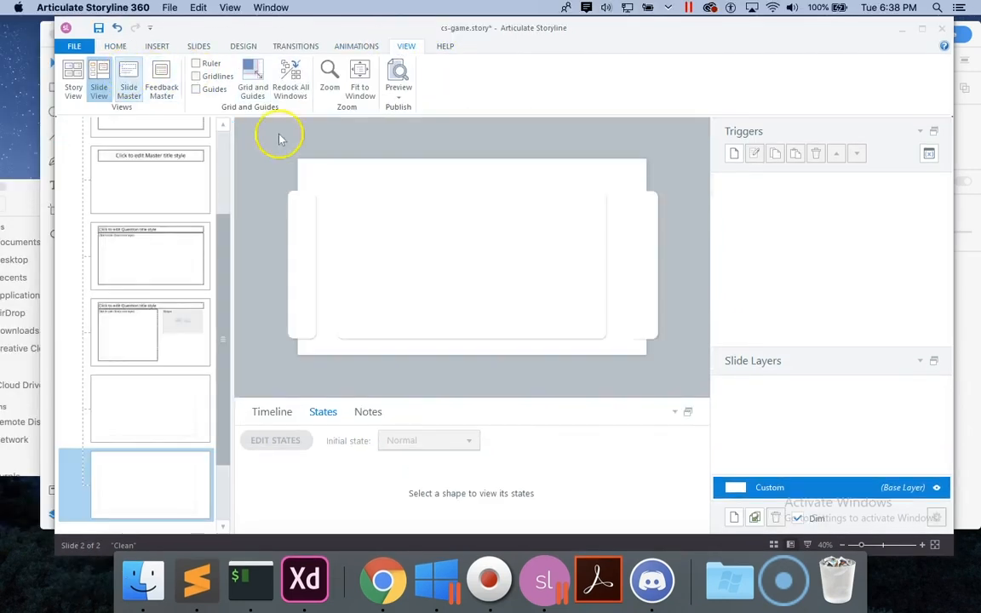
click(311, 244)
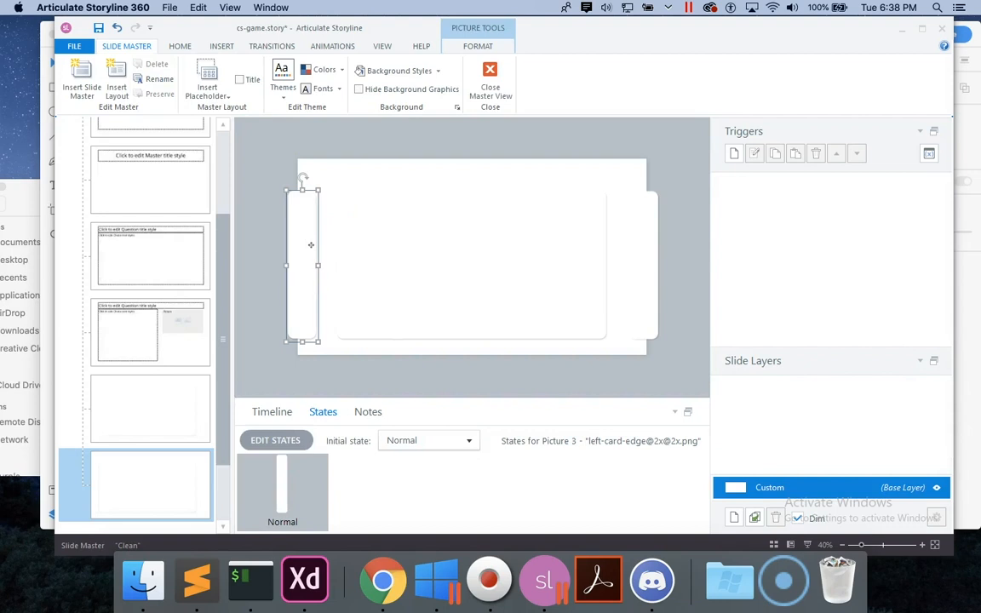
click(494, 74)
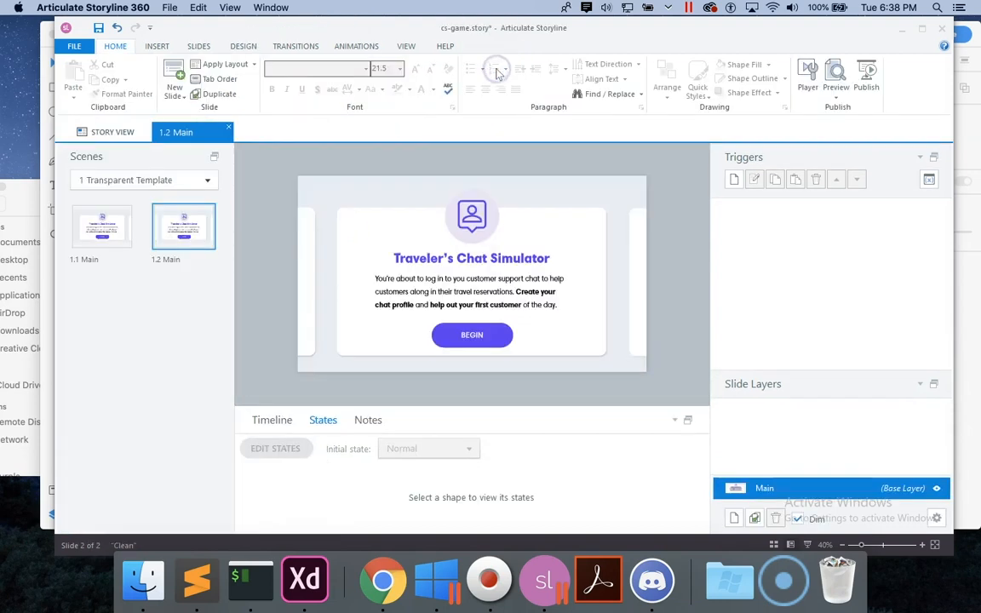
click(111, 226)
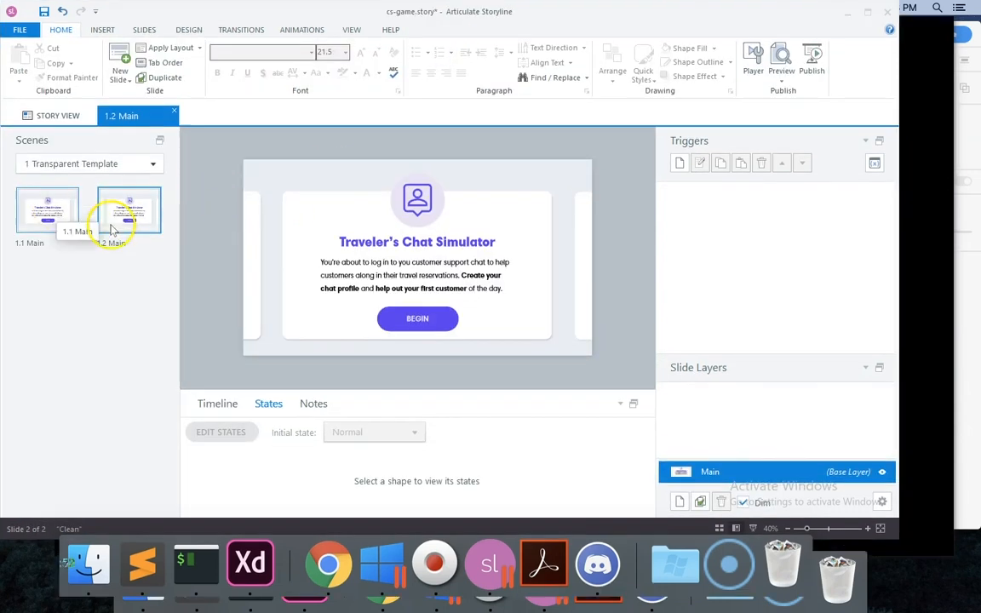
click(183, 230)
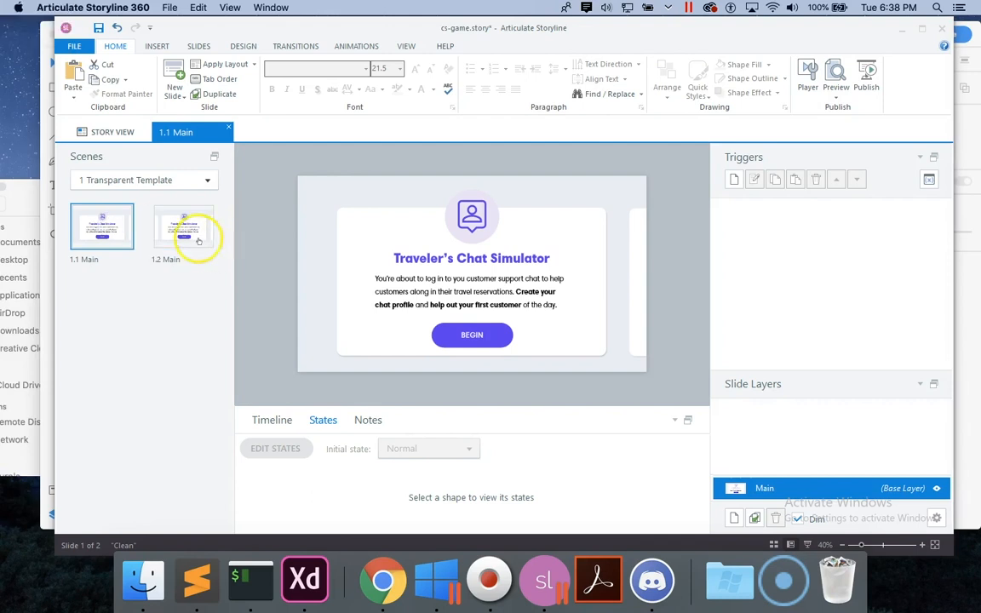
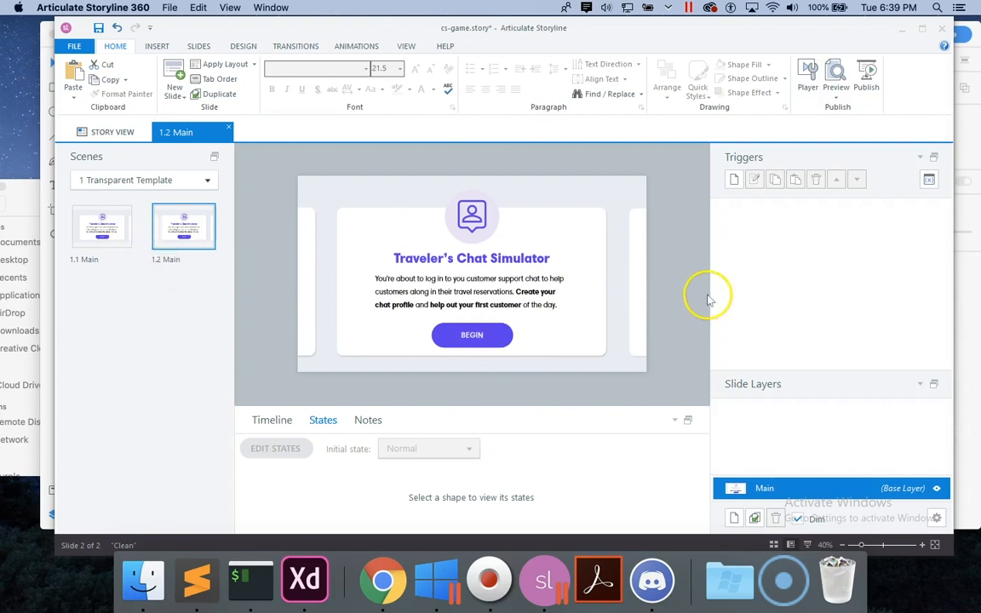
Check the body text on slide 1.2, and switch to Adobe XD to view the Web 1920 – 3 avatar card design.
click(445, 284)
click(444, 284)
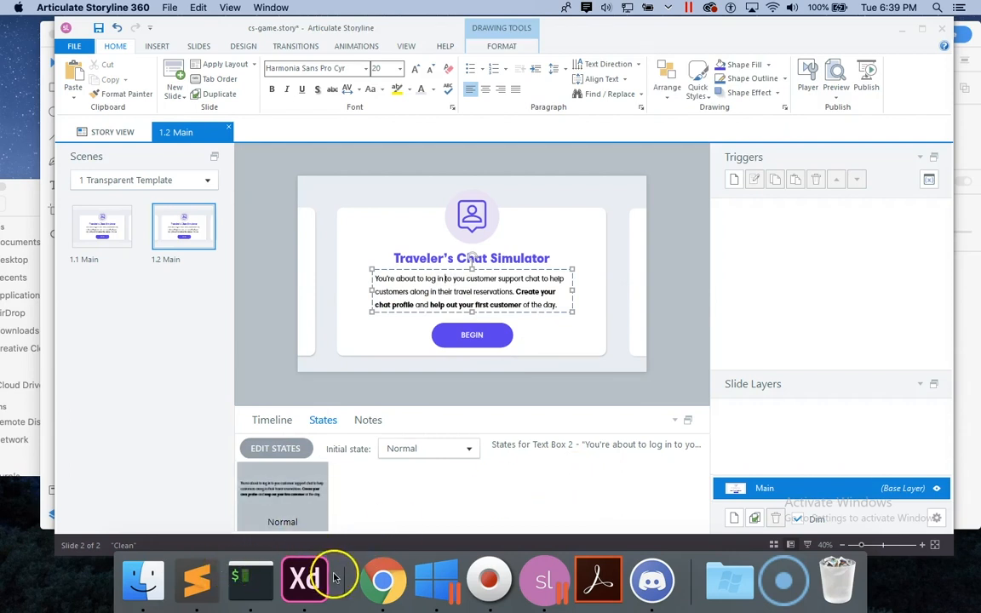
click(114, 245)
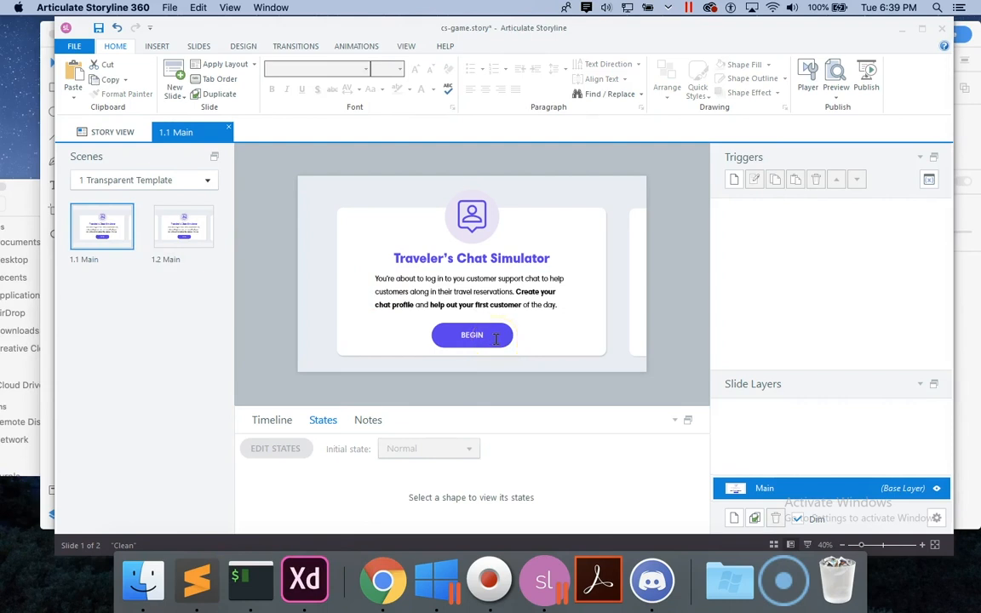
click(305, 579)
scroll(465, 430, left, 2)
scroll(465, 430, right, 8)
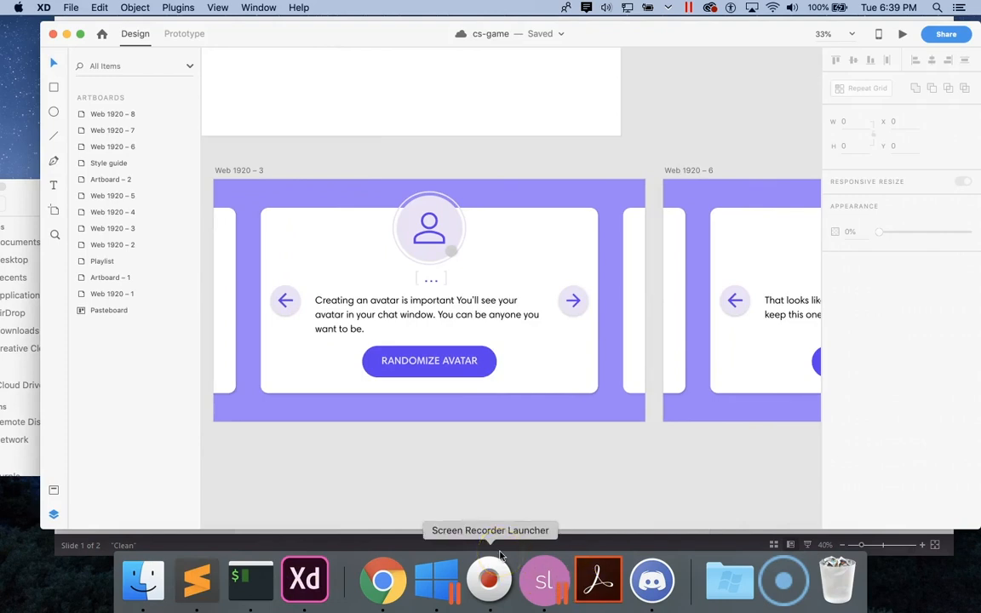
Switch back to Storyline and change the BEGIN button's label on slide 1.1 to RANDOMIZE AVATAR.
click(530, 586)
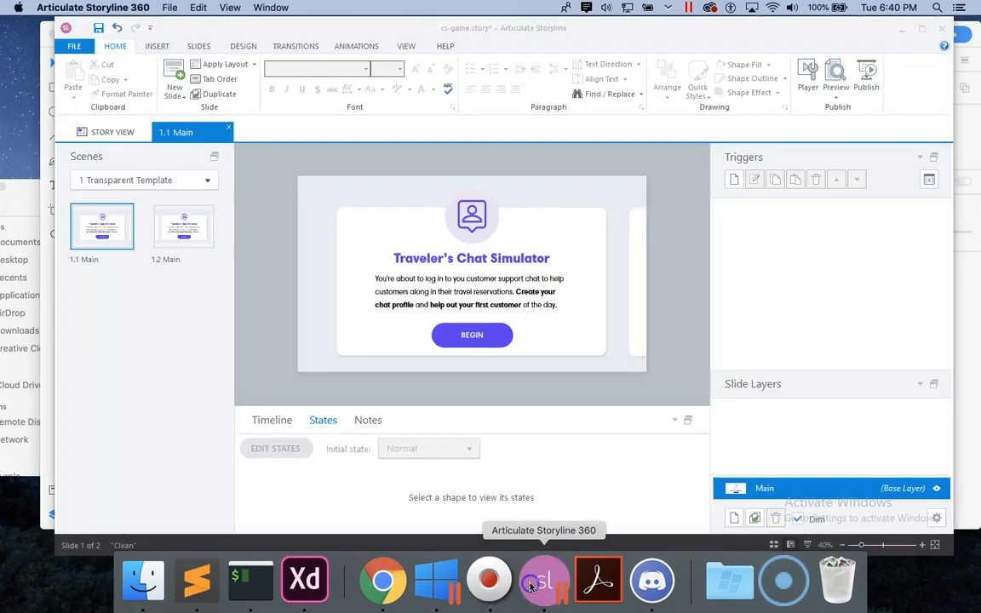
click(473, 335)
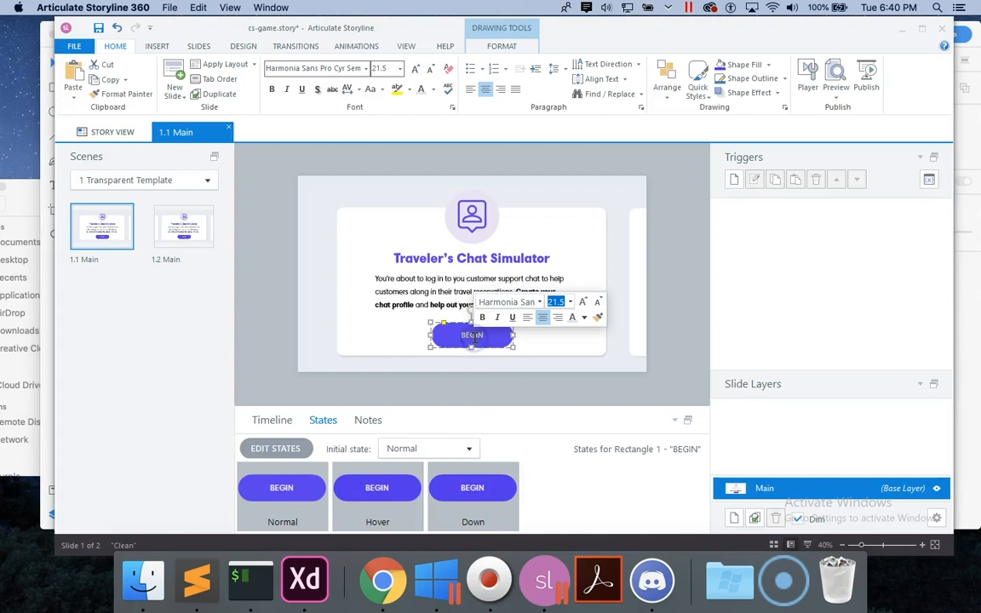
text(Randomize Ava)
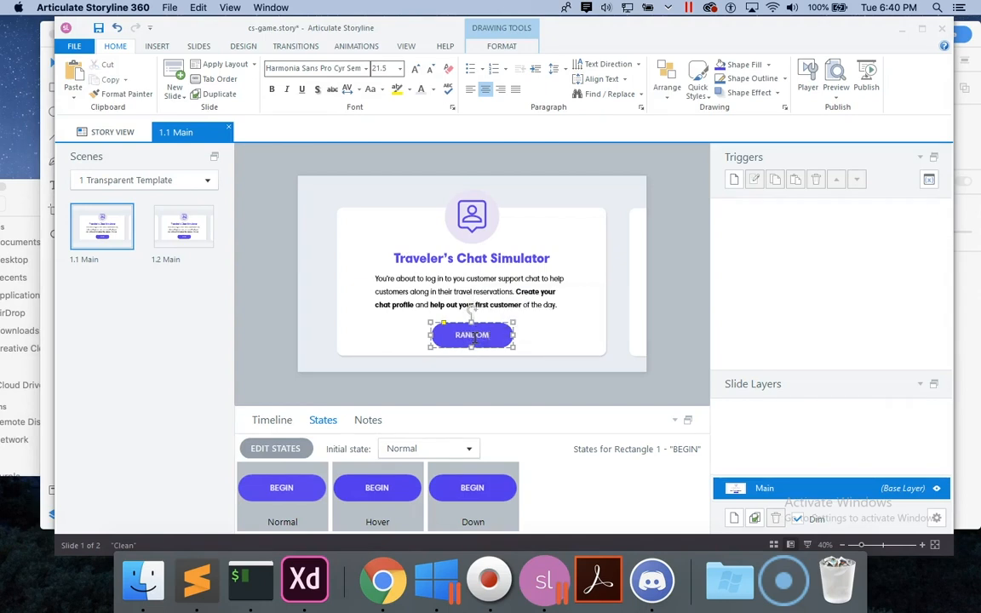
text(tar)
click(518, 334)
click(507, 335)
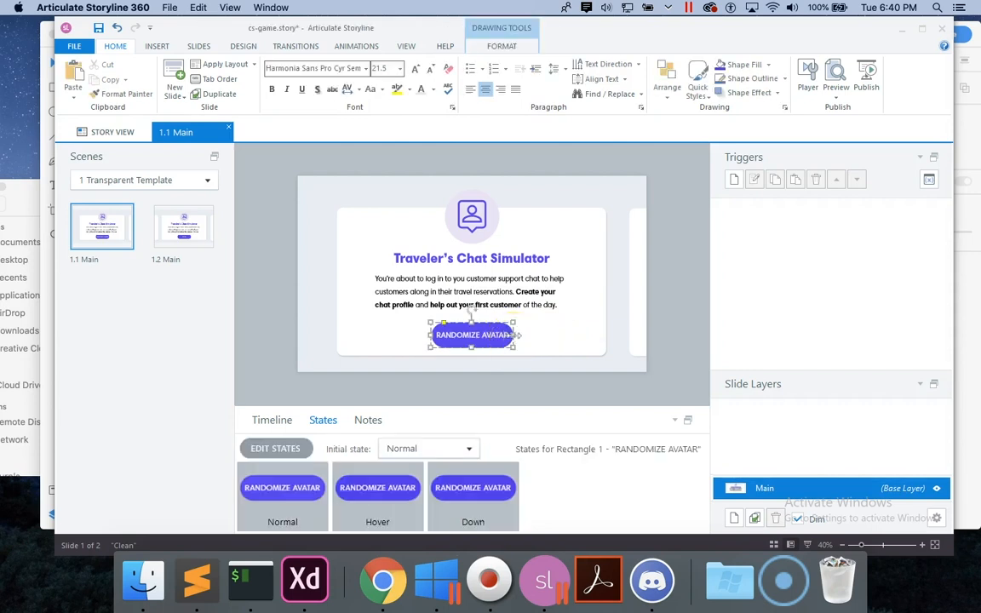
Widen the RANDOMIZE AVATAR button on slide 1.1 to 335 px and center it horizontally.
drag(516, 334, 523, 339)
click(501, 44)
click(530, 65)
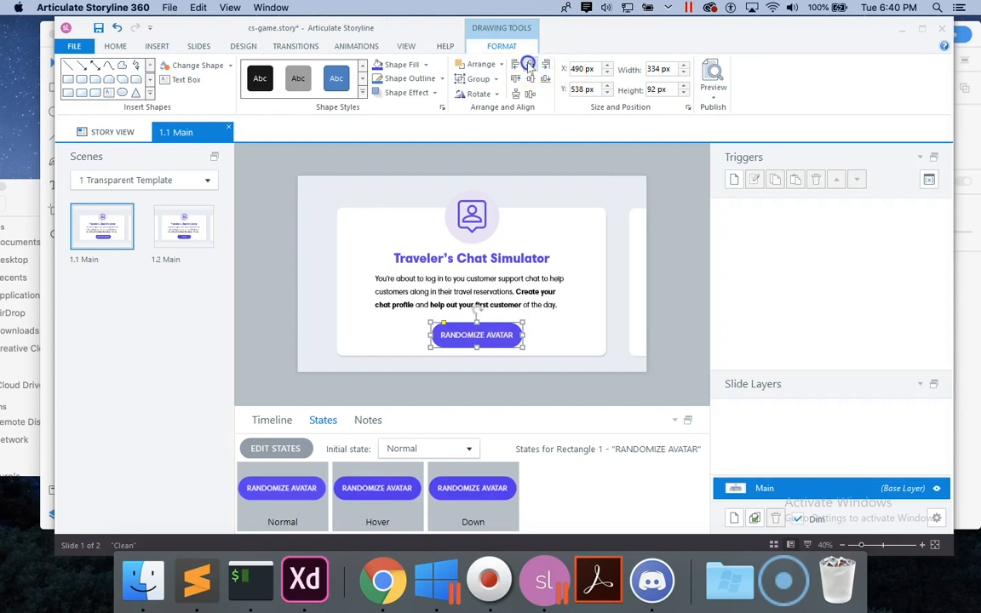
click(656, 72)
key(super+a)
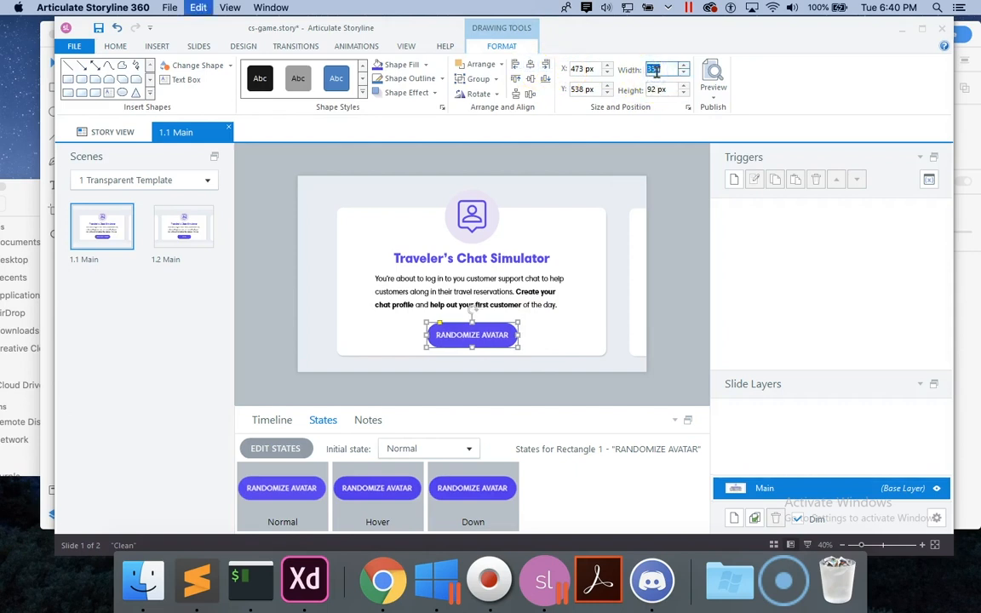
click(683, 68)
click(663, 68)
double_click(663, 68)
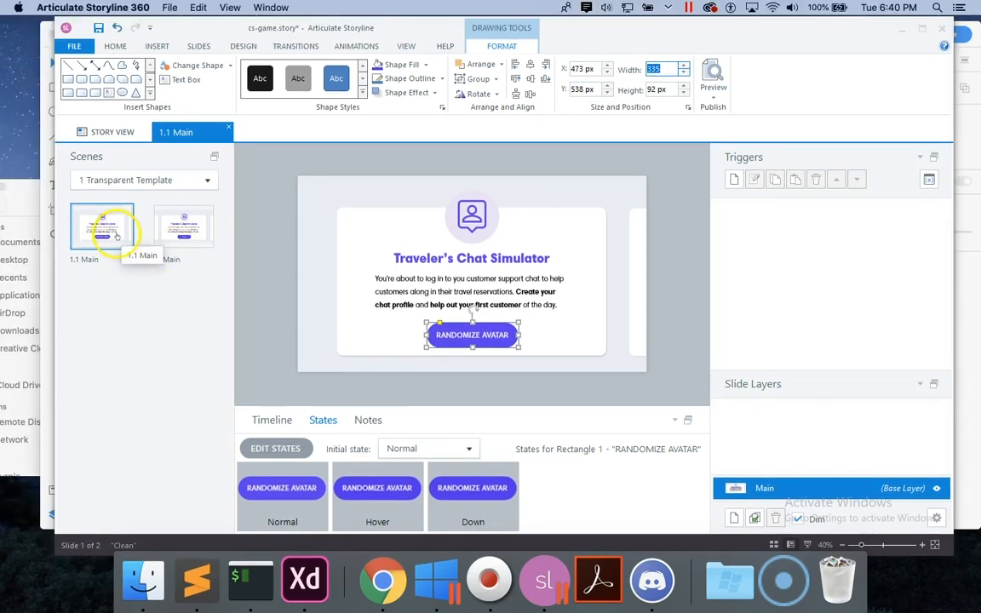
Undo the label, width and alignment changes made to the button on slide 1.1.
click(175, 238)
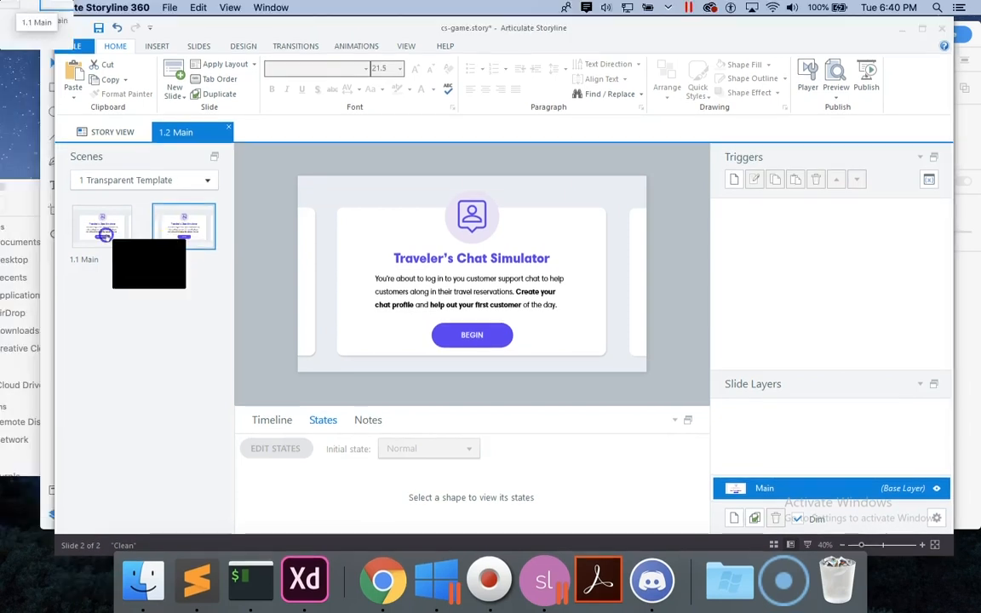
click(104, 237)
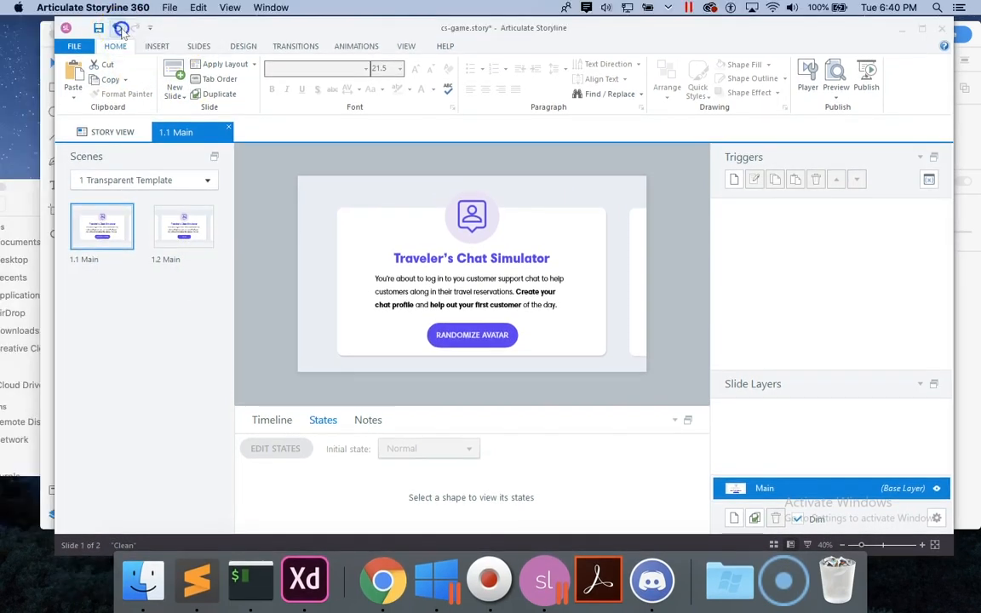
click(122, 29)
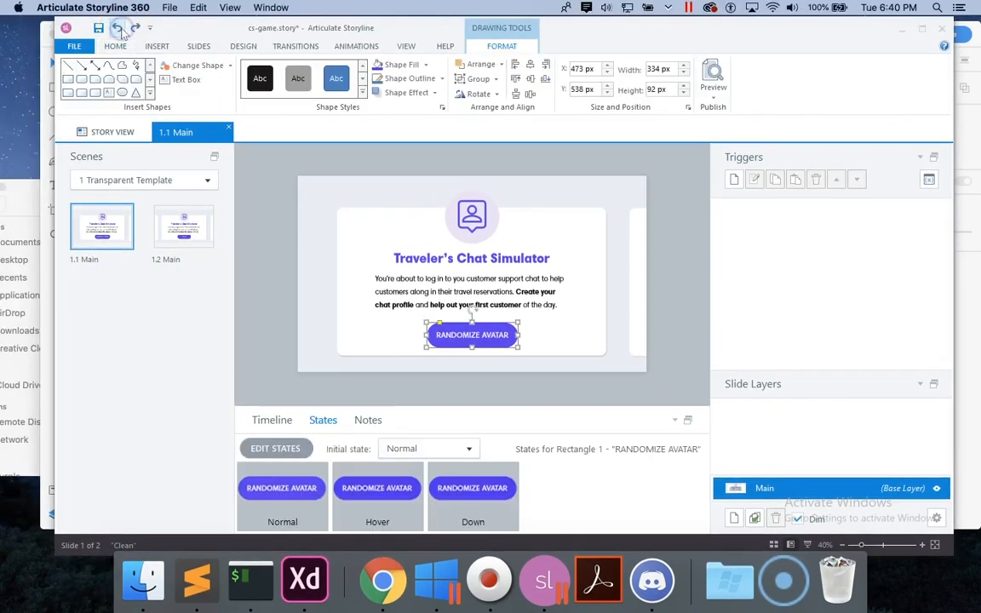
click(122, 31)
click(122, 30)
click(122, 30)
click(122, 30)
Change the BEGIN button's label on slide 1.2 to RANDOMIZE AVATAR.
click(183, 224)
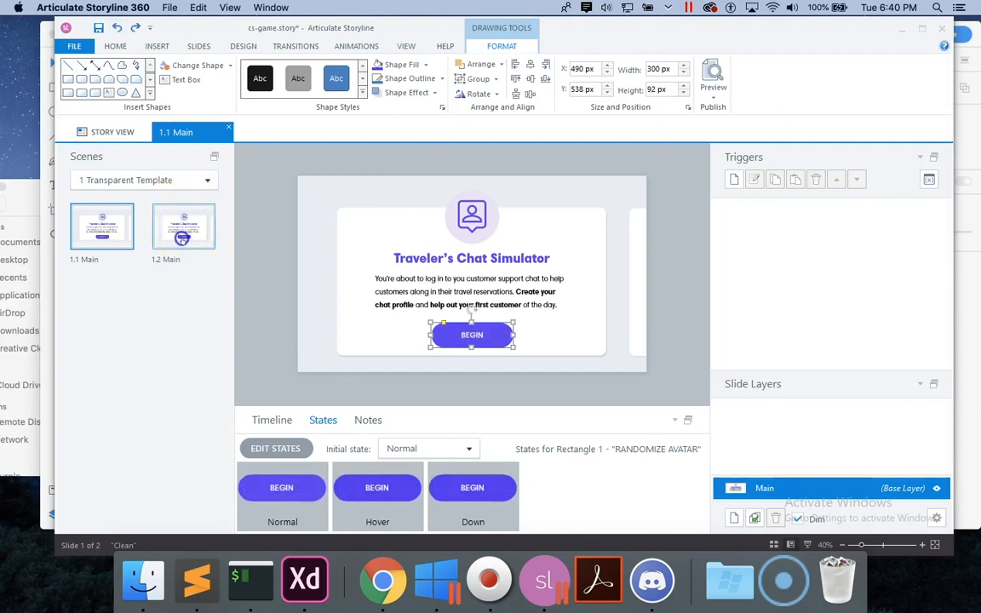
double_click(467, 335)
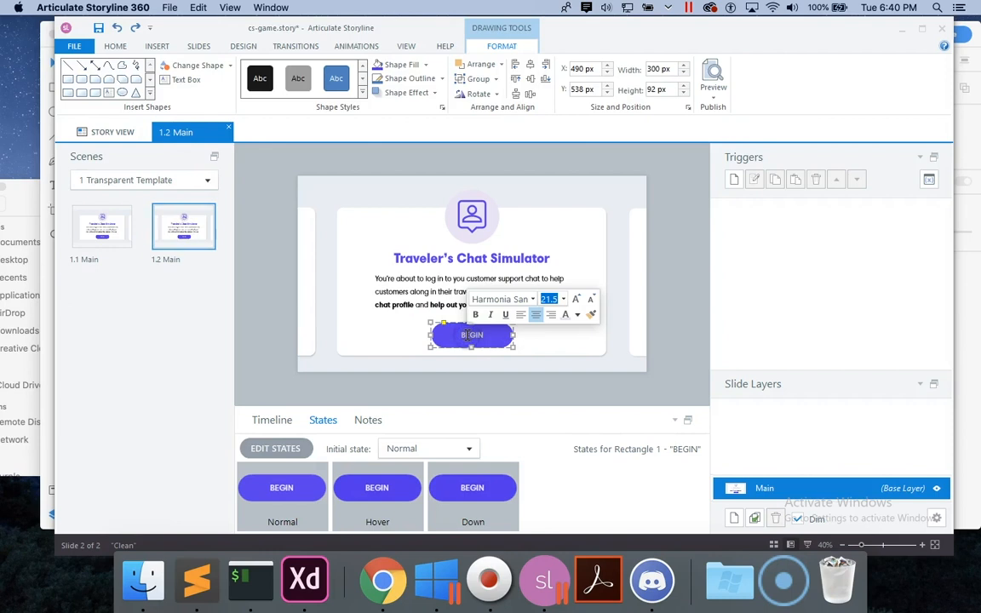
text(RANDO)
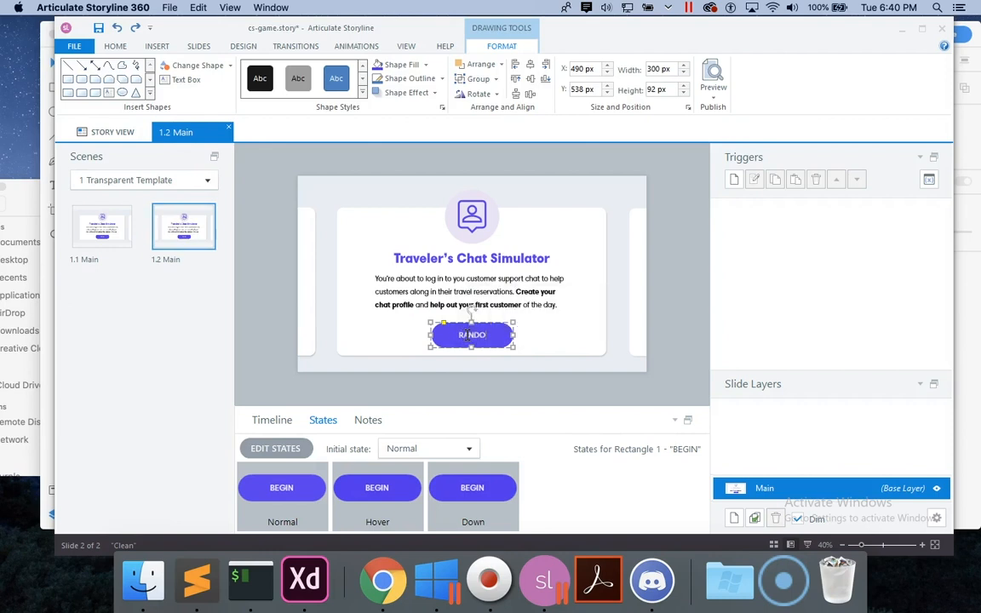
text(MIZE AVATAR)
click(555, 353)
click(501, 333)
Set the width of the RANDOMIZE AVATAR button on slide 1.2 to 355 px and center it horizontally.
click(663, 69)
double_click(663, 69)
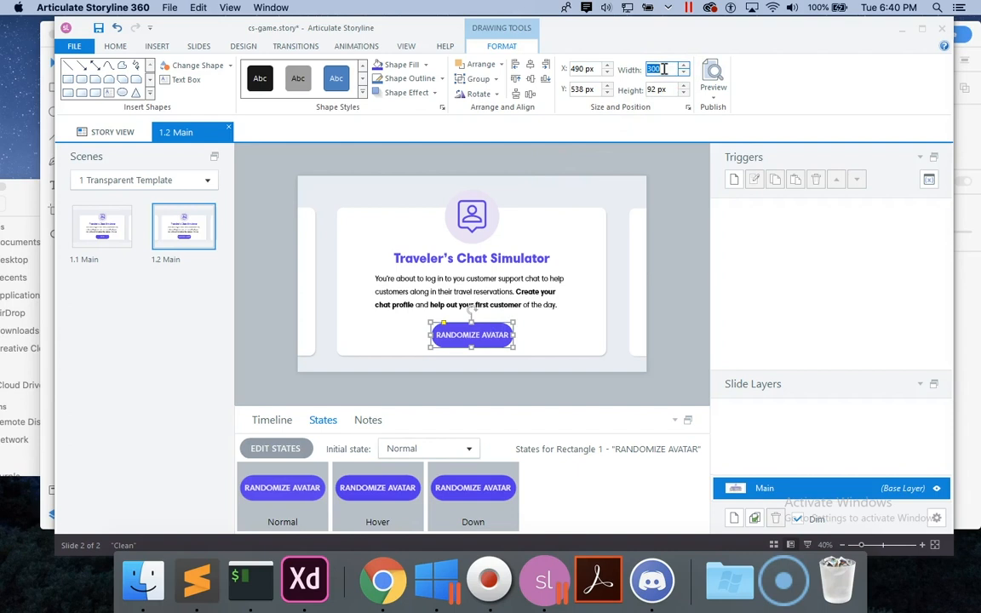
click(664, 69)
click(664, 69)
double_click(663, 69)
text(355)
key(Return)
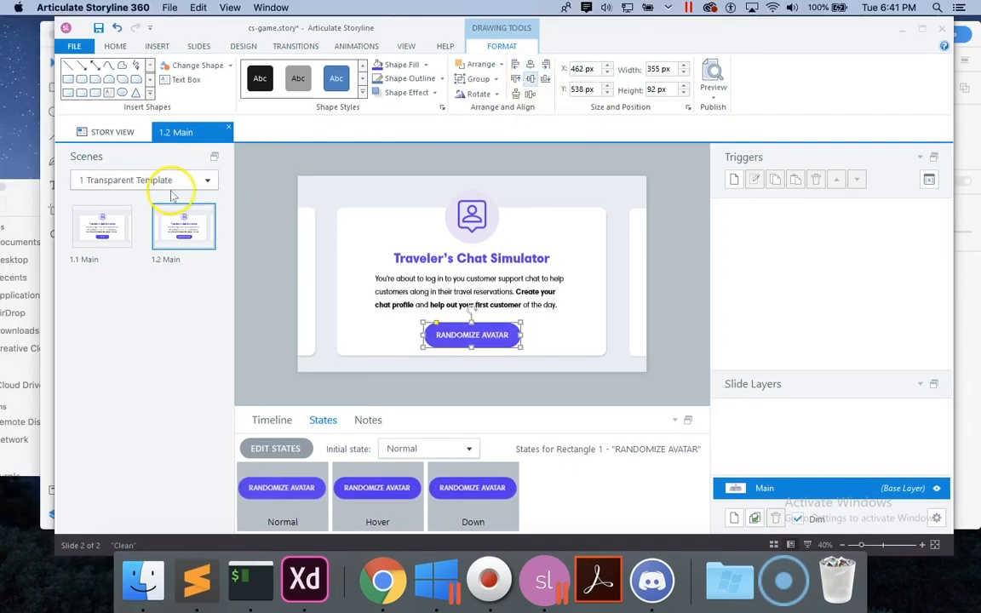
Set the width of the BEGIN button on slide 1.1 to 355 px and center it horizontally on the slide.
click(119, 225)
click(481, 341)
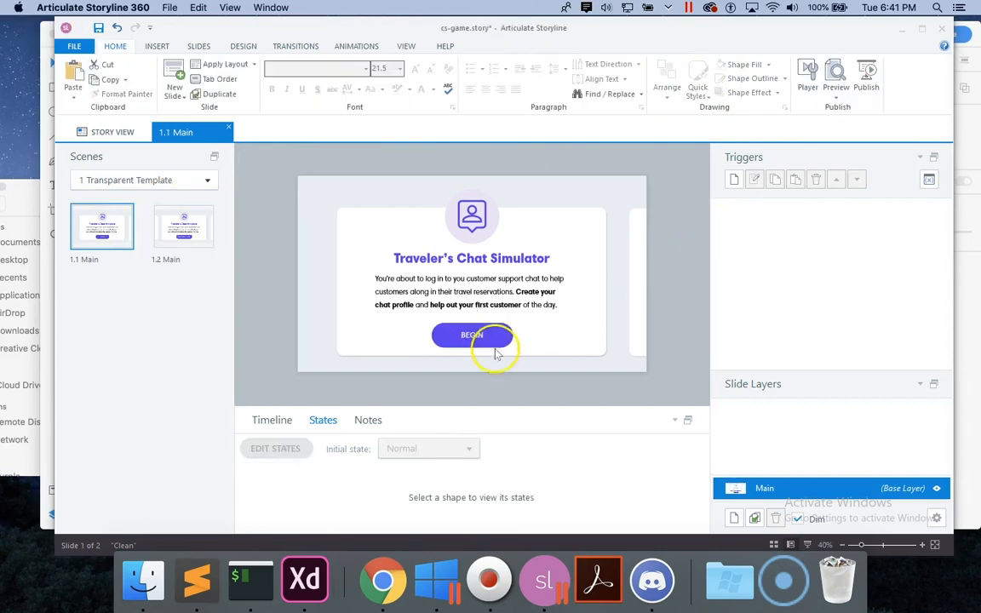
double_click(665, 68)
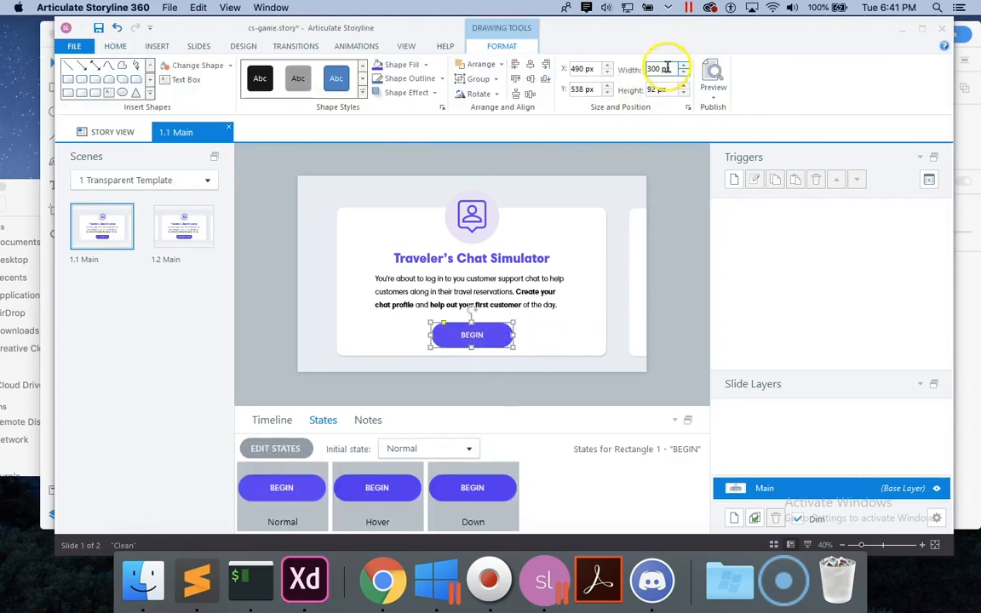
text(35)
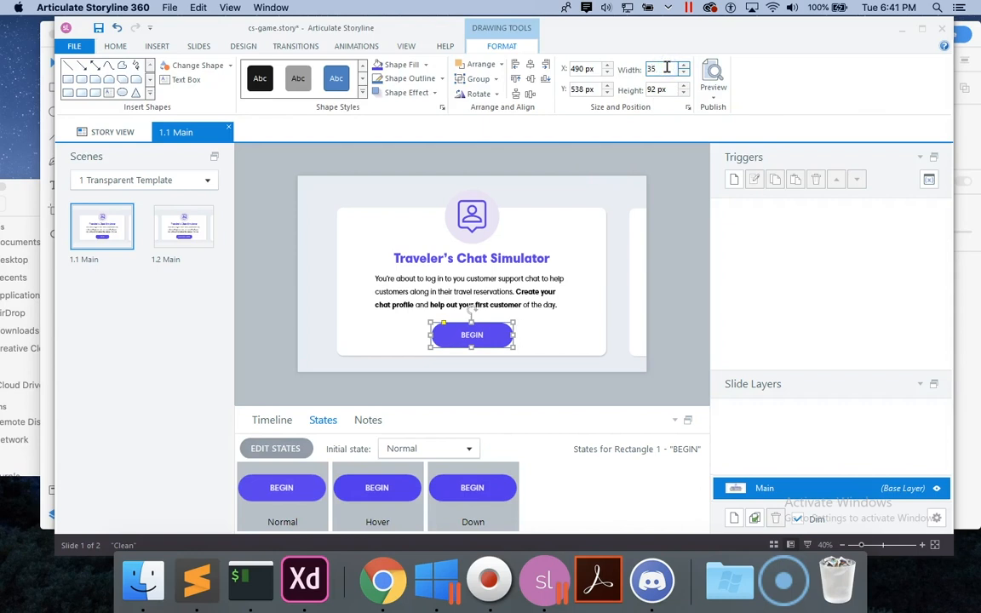
key(Return)
click(653, 68)
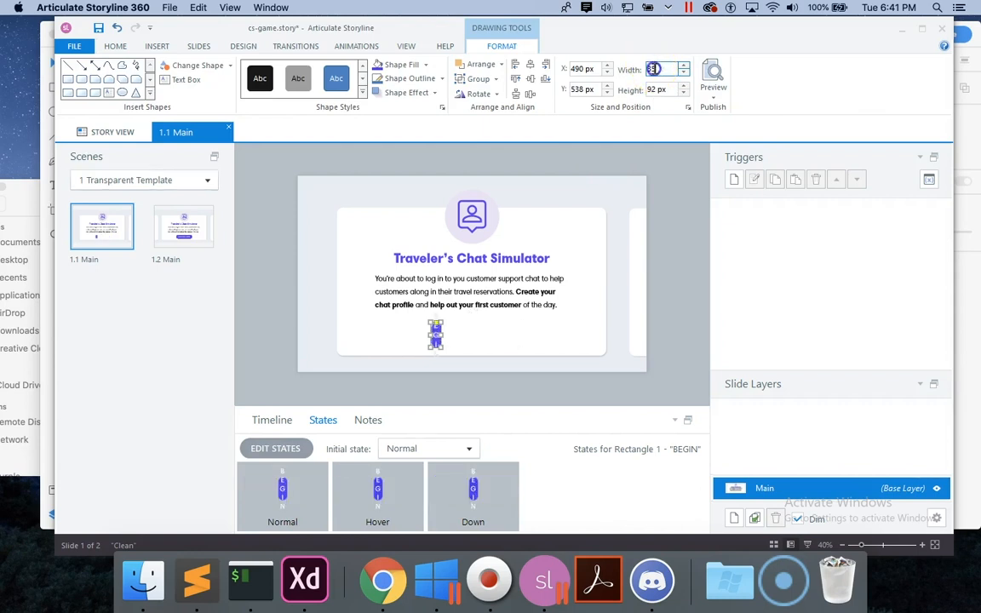
text(5)
key(Return)
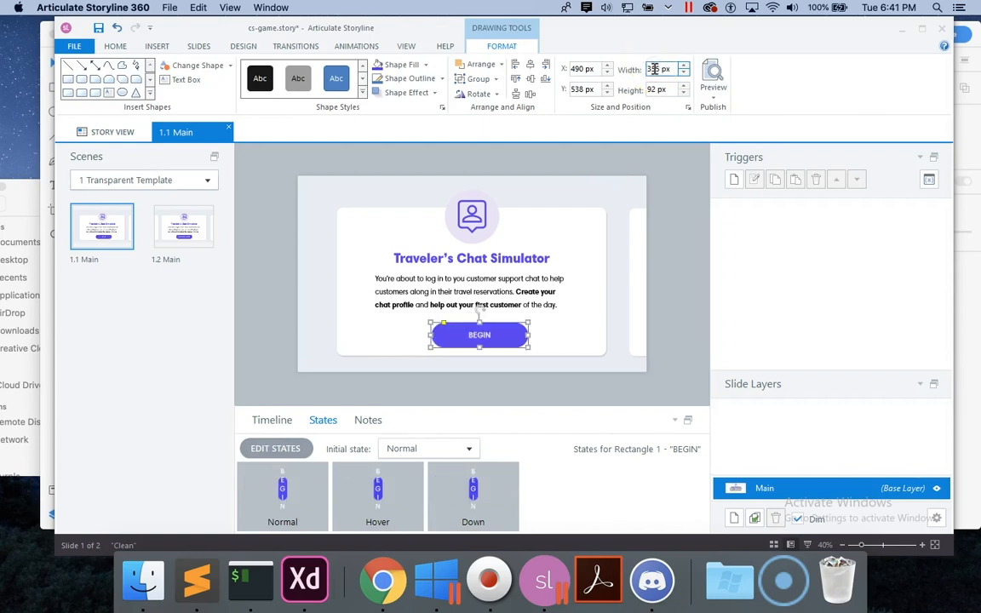
click(530, 65)
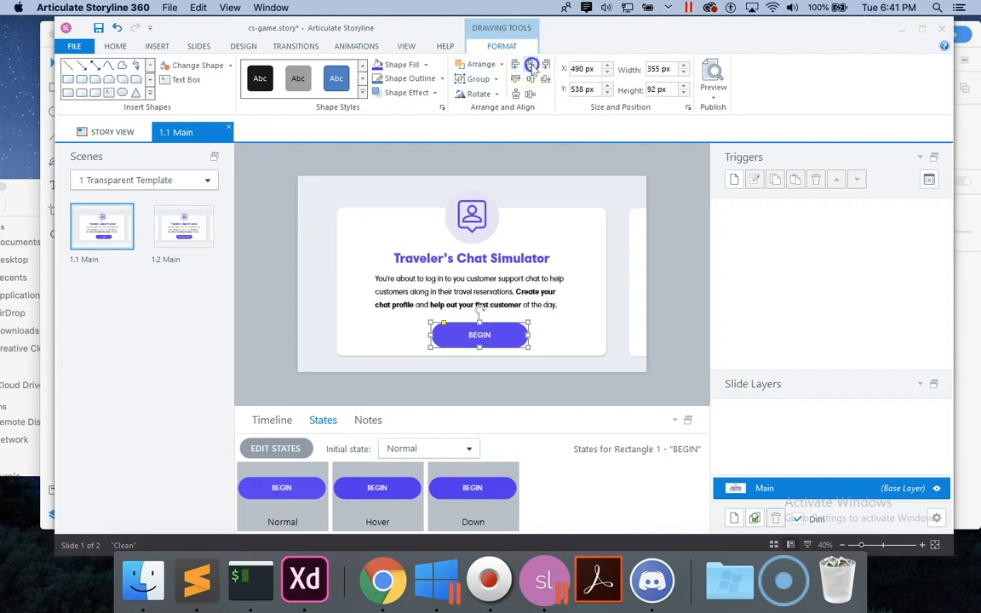
Flip between slides 1.1 and 1.2 to compare the size and position of their buttons.
click(157, 230)
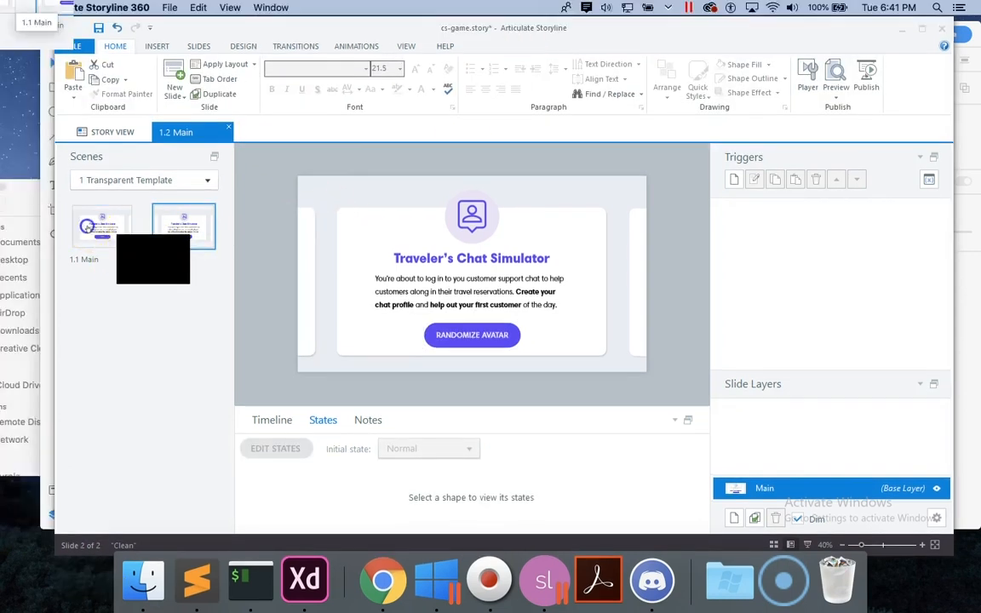
click(88, 228)
click(181, 226)
Switch to Adobe XD, copy the avatar paragraph from the Web 1920 – 3 artboard, and return to Storyline.
click(305, 582)
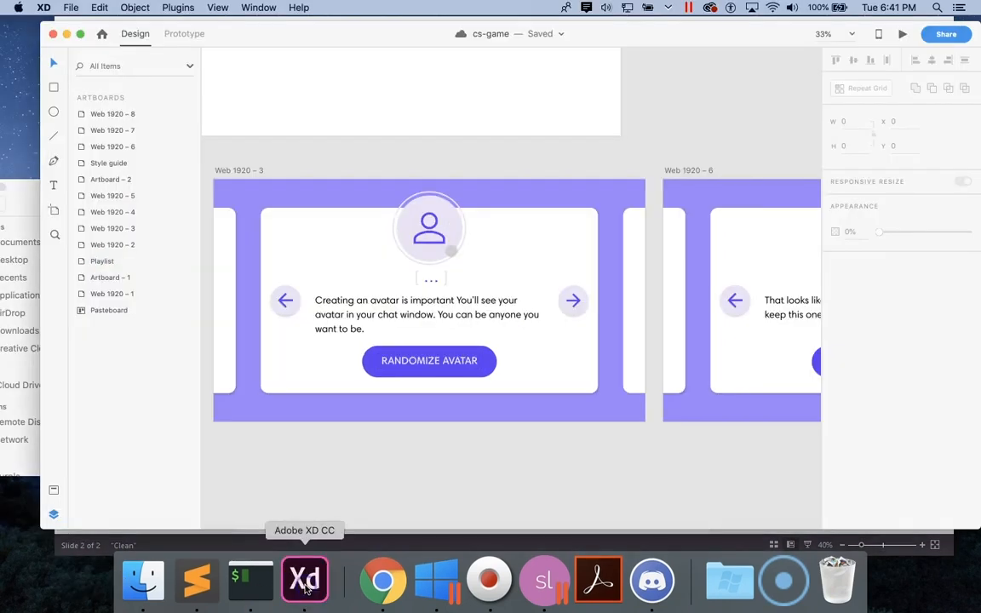
double_click(397, 332)
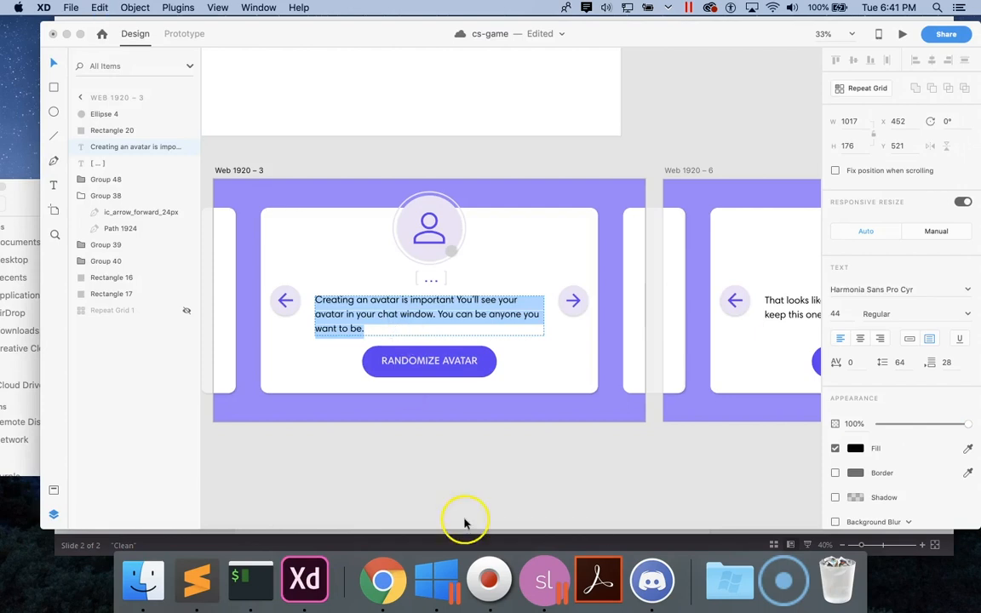
click(543, 582)
Replace slide 1.2's body text with "Creating an avatar is important You'll see your avatar in your chat window. You can be anyone you want to be.".
click(474, 292)
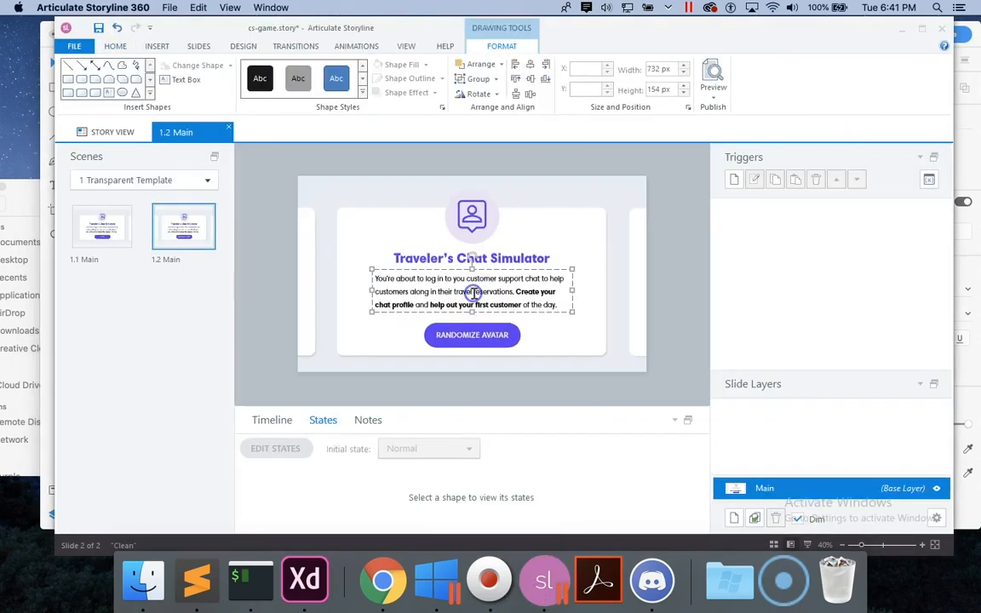
click(384, 279)
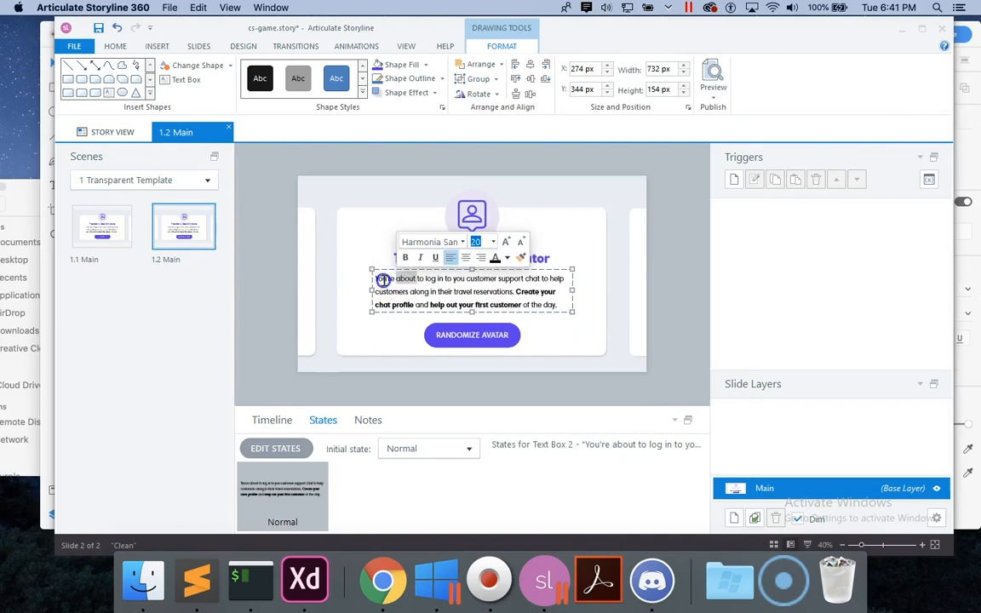
drag(377, 278, 567, 332)
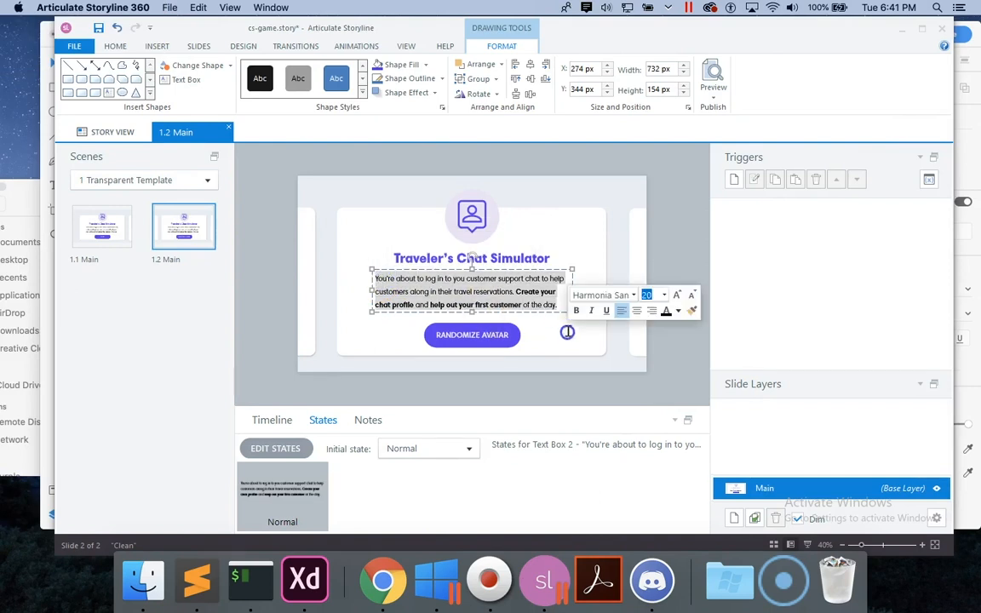
key(super)
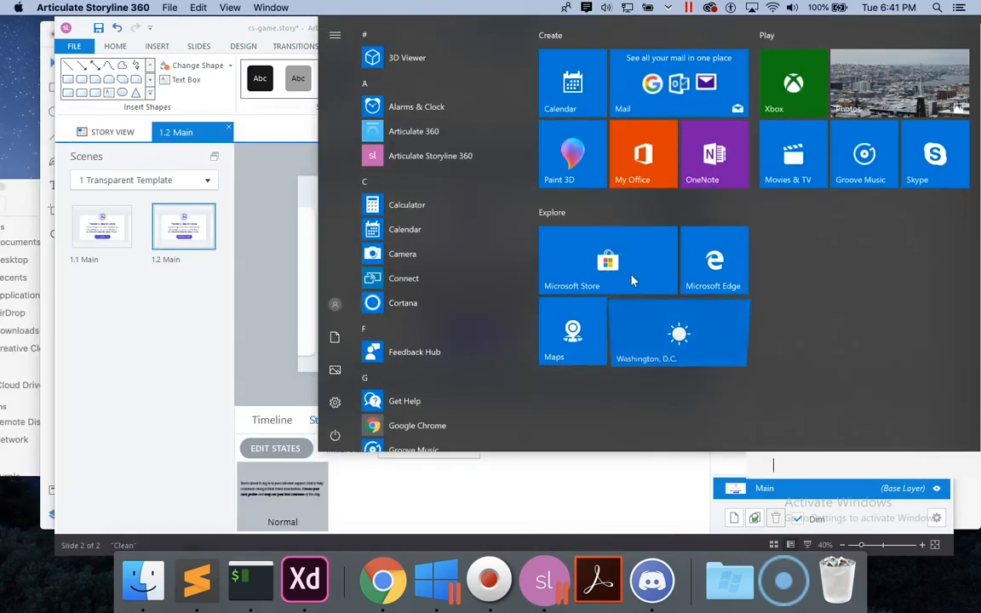
click(543, 565)
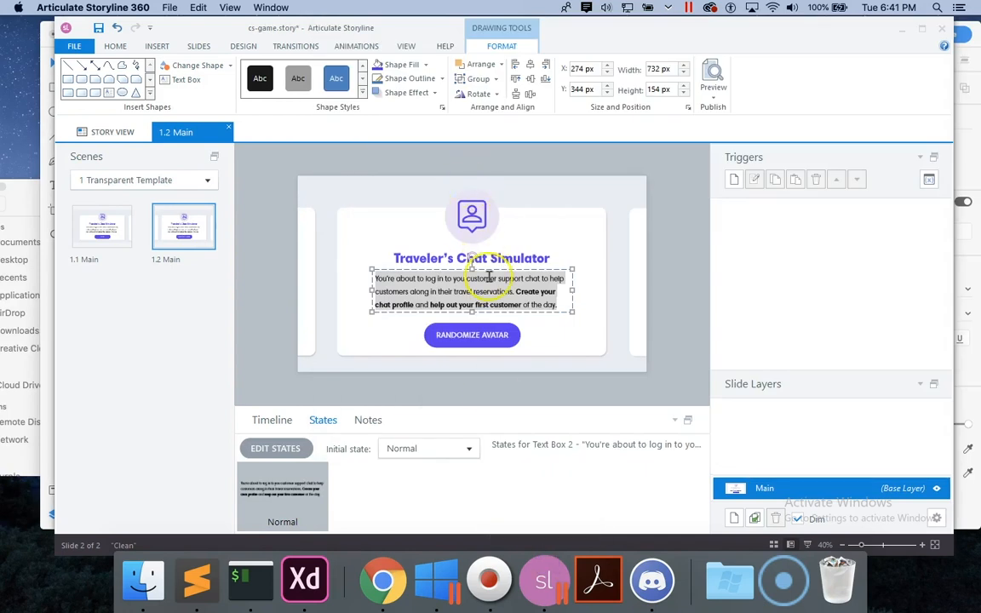
key(BackSpace)
text(Creating an avatar is important. You'll see your avatar in your chat window. You can be anyone you want to be.)
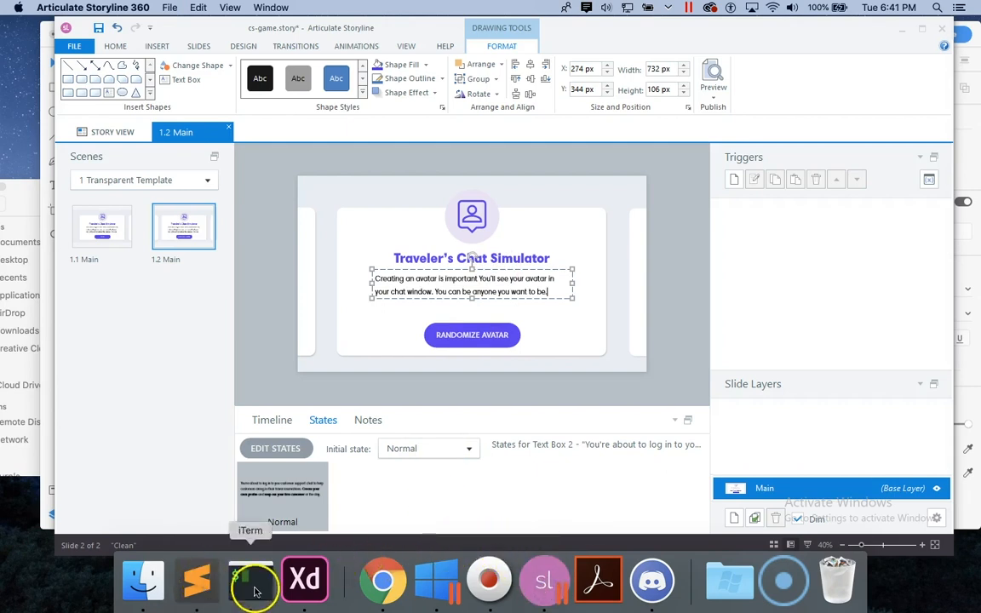
Check the paragraph's placement in the Adobe XD design and move slide 1.2's body text box down to Y 364 px in Storyline.
click(308, 588)
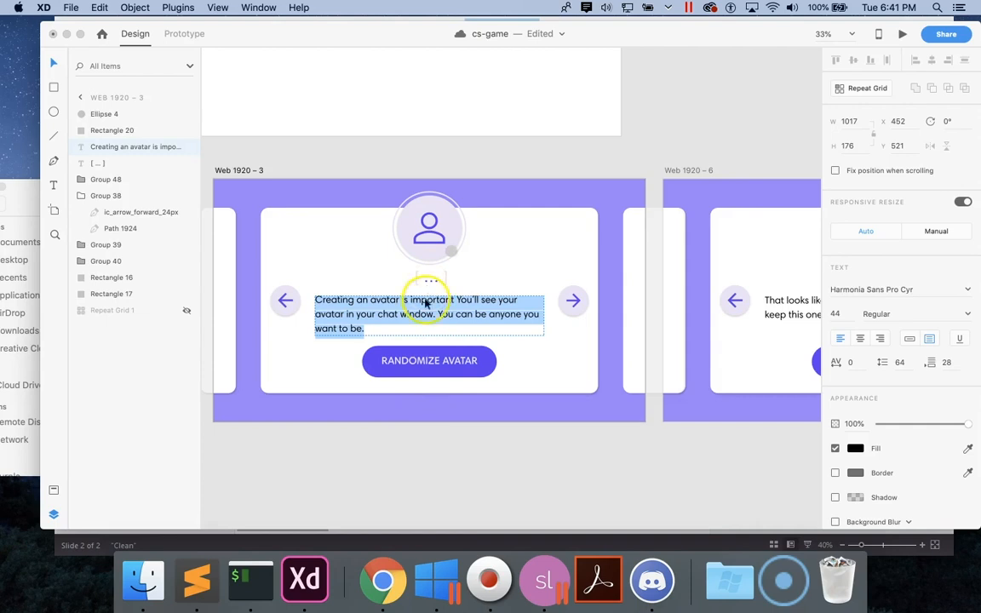
click(543, 580)
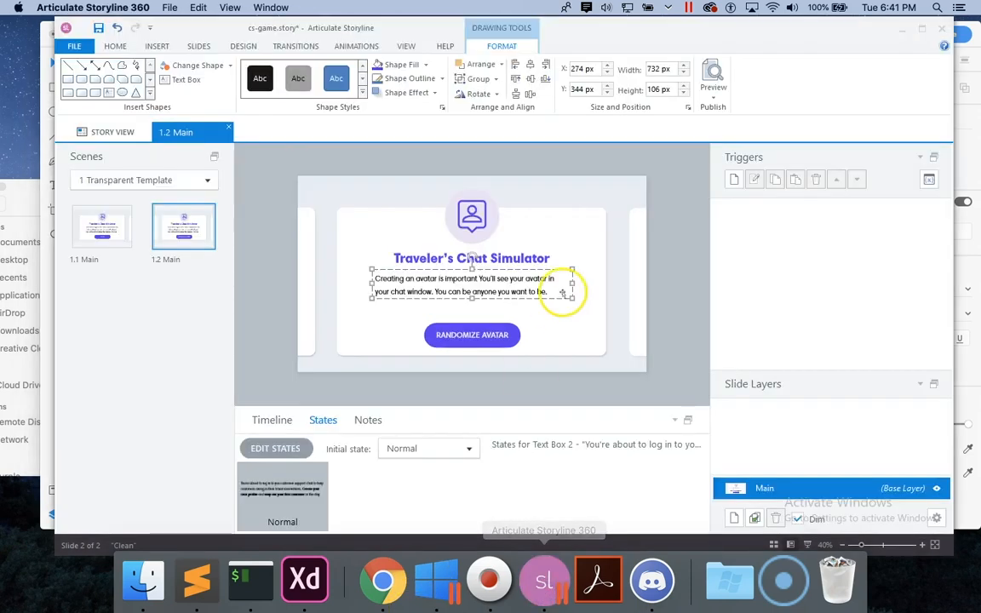
key(Down)
key(Down)
key(Down)
key(Down)
key(Down)
key(Down)
key(Down)
key(Down)
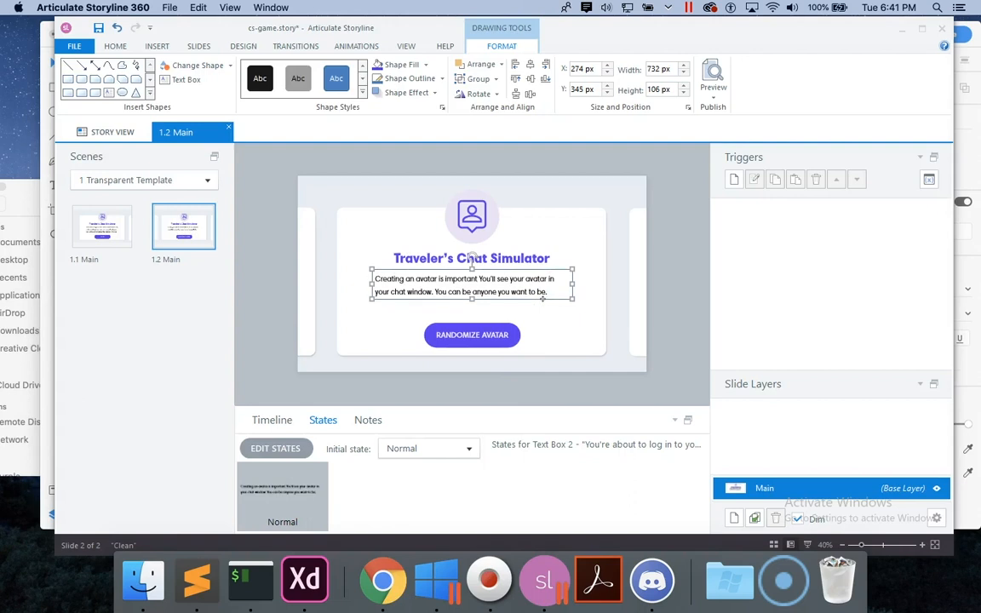
key(Down)
key(Down)
key(Down)
key(Down)
key(Down)
key(Down)
key(Down)
key(Down)
key(Down)
key(Down)
key(Down)
key(Down)
key(Down)
key(Down)
key(Down)
key(Down)
key(Down)
key(Down)
key(Down)
key(Down)
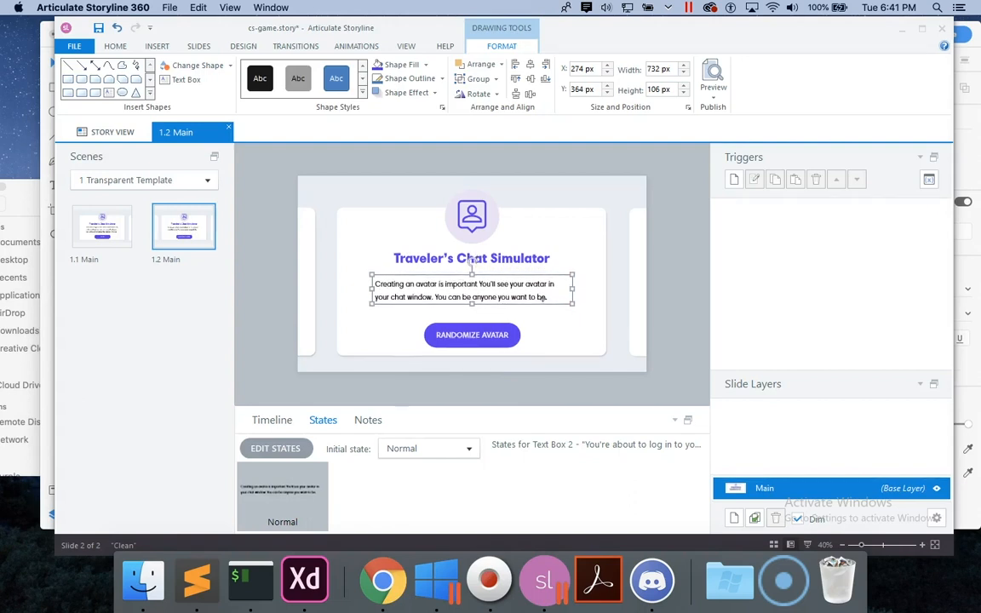
Middle-align the body text box on slide 1.2 and move it down between the title and the button, to about Y 377 px.
click(529, 79)
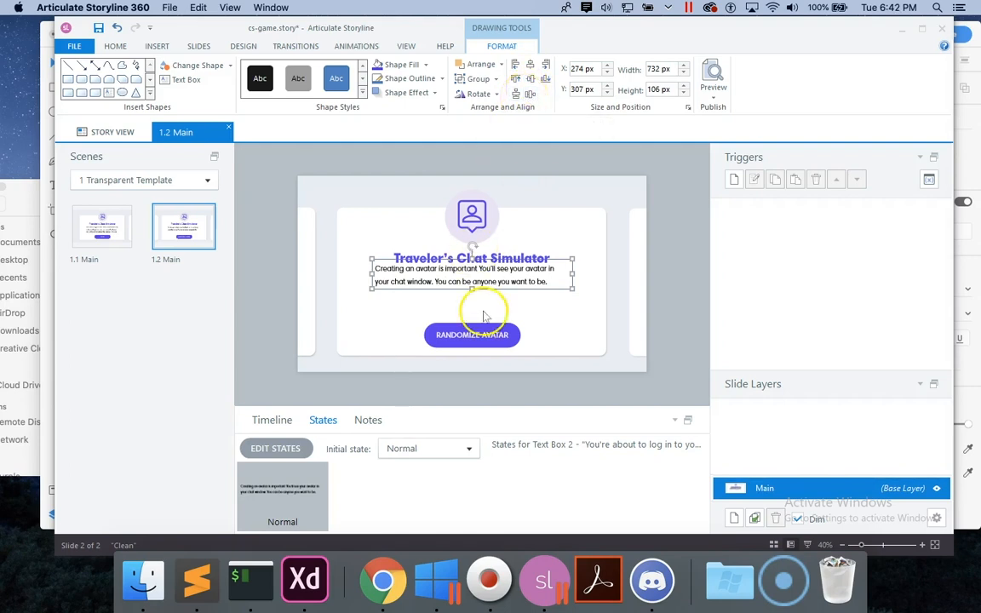
drag(490, 290, 490, 308)
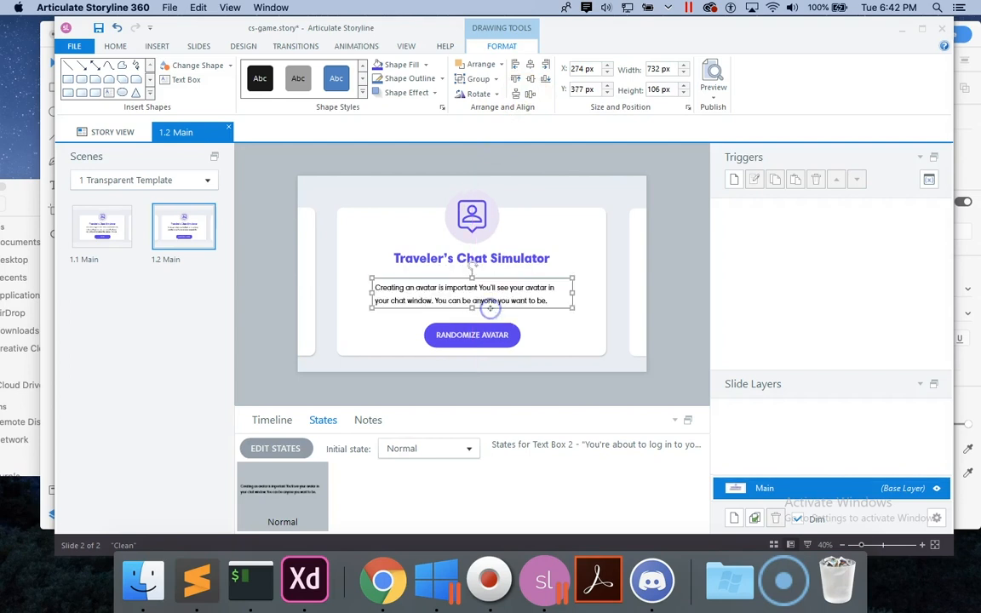
click(503, 263)
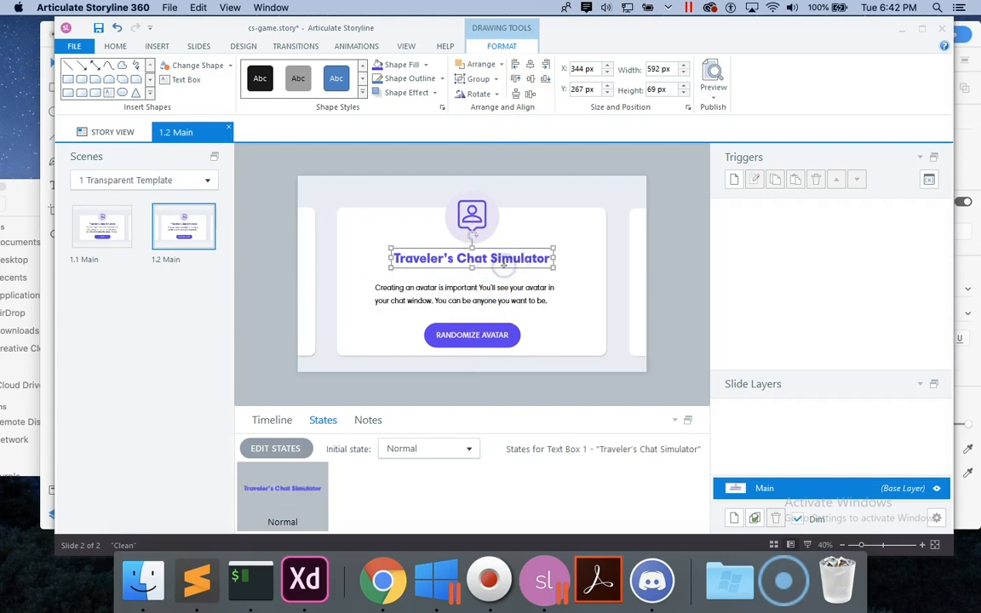
click(511, 303)
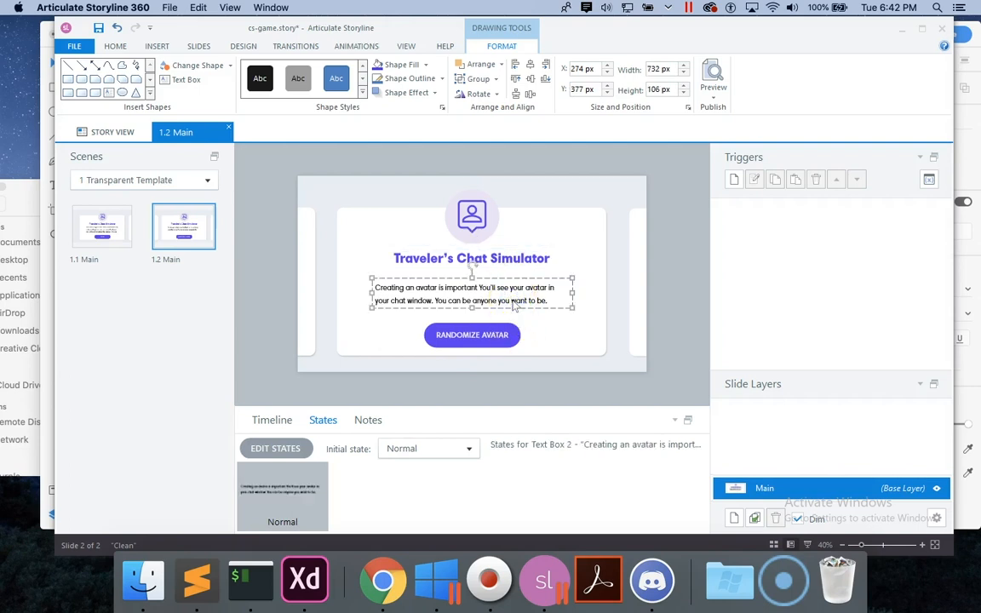
Insert the picture left-arrow-button@2x from the CS game folder onto slide 1.2.
click(157, 47)
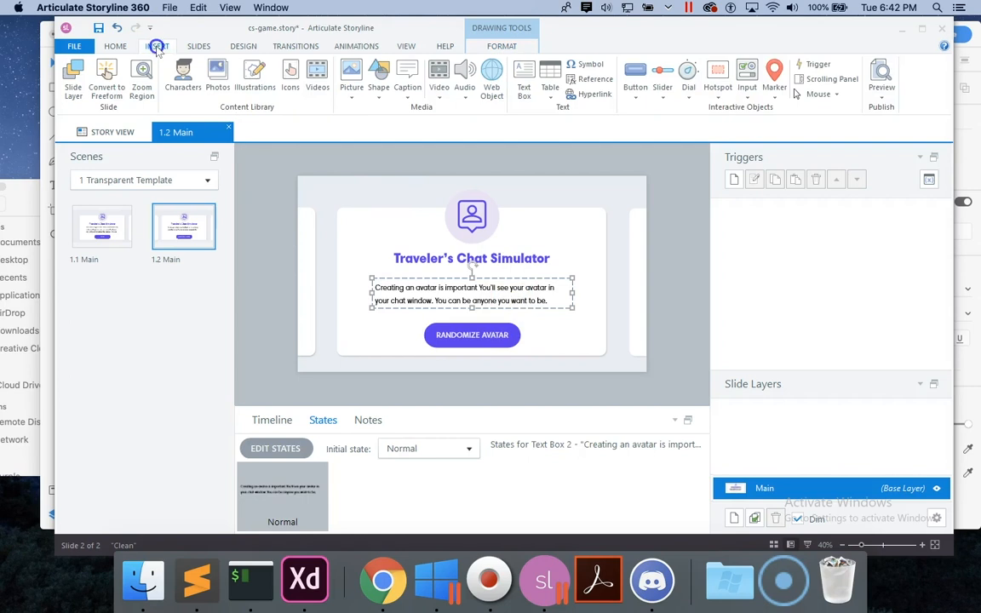
click(350, 79)
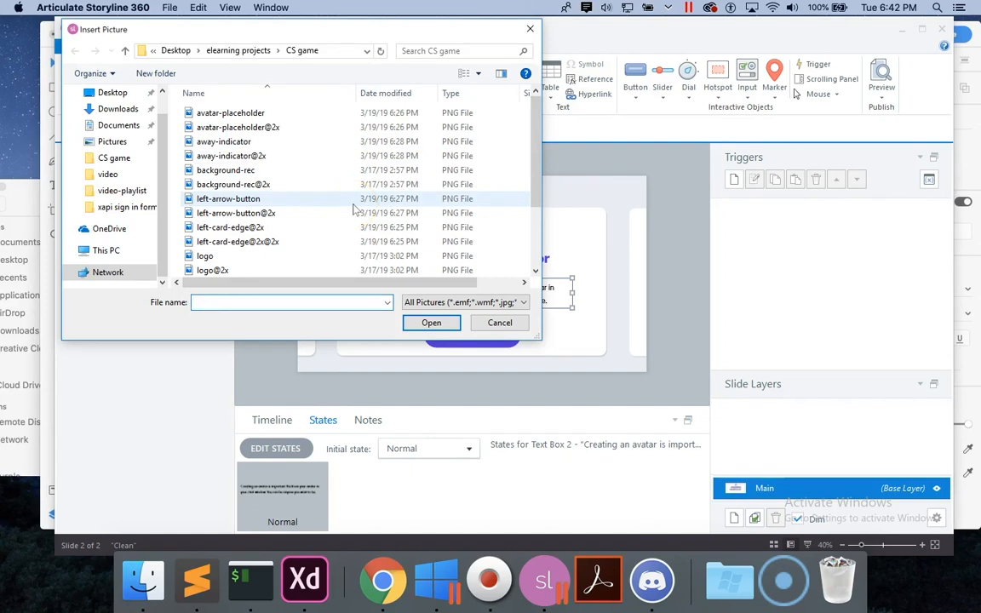
scroll(525, 256, down, 2)
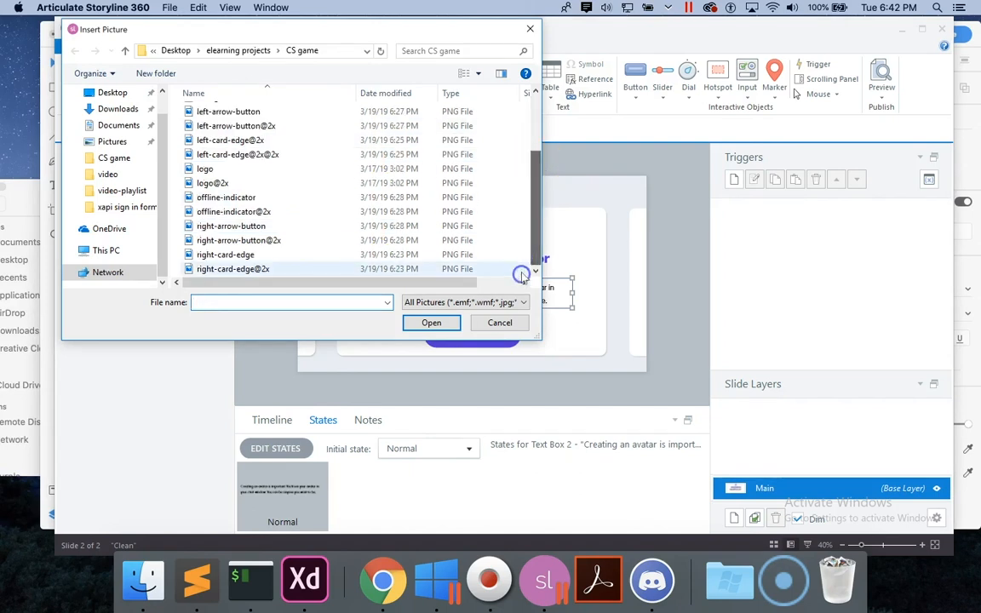
click(247, 126)
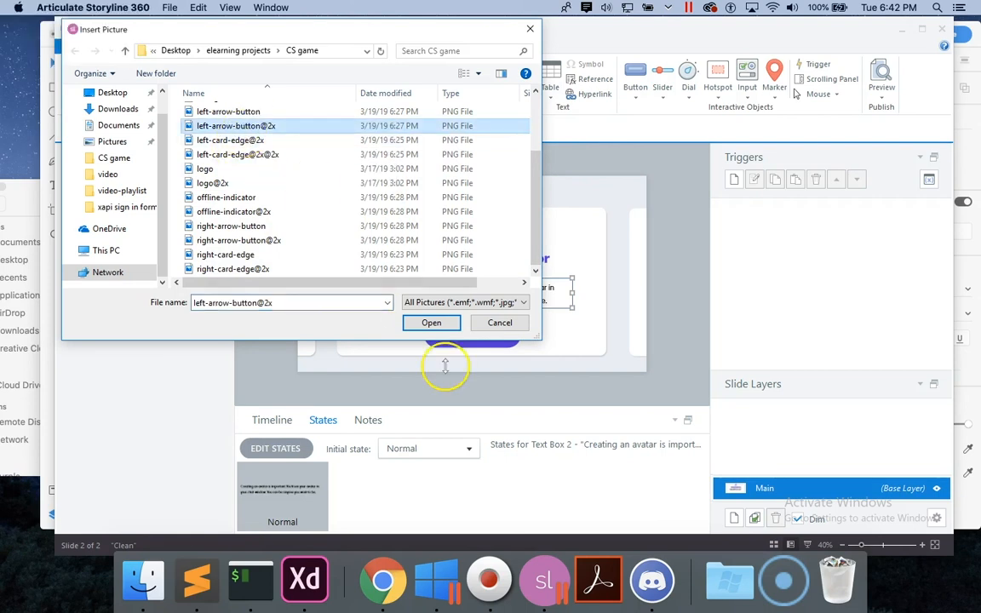
click(431, 322)
click(472, 274)
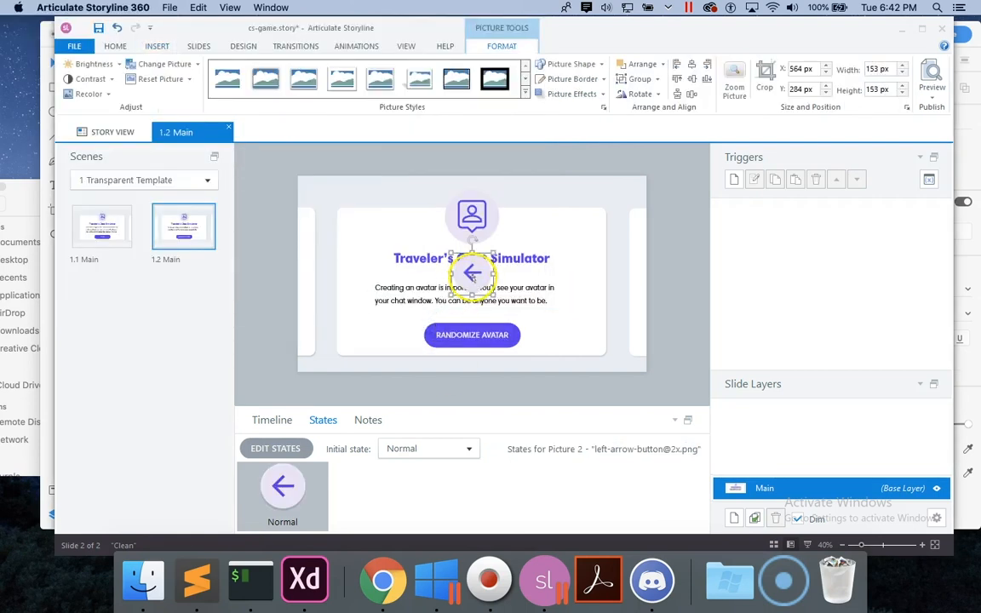
Set the arrow picture's width to 100 px and place it inside the card's left edge, level with the body text.
drag(473, 275, 352, 289)
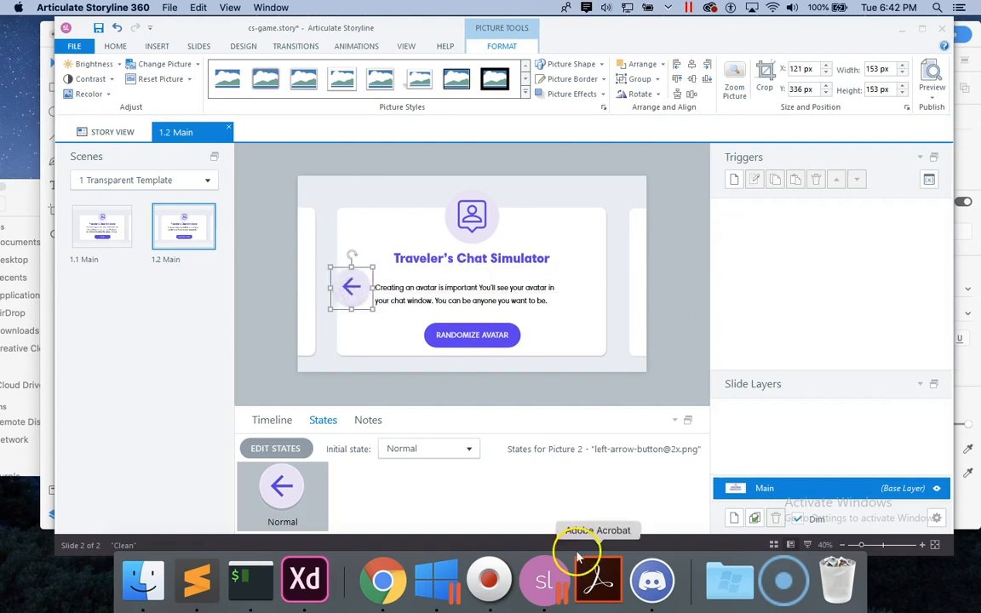
double_click(877, 68)
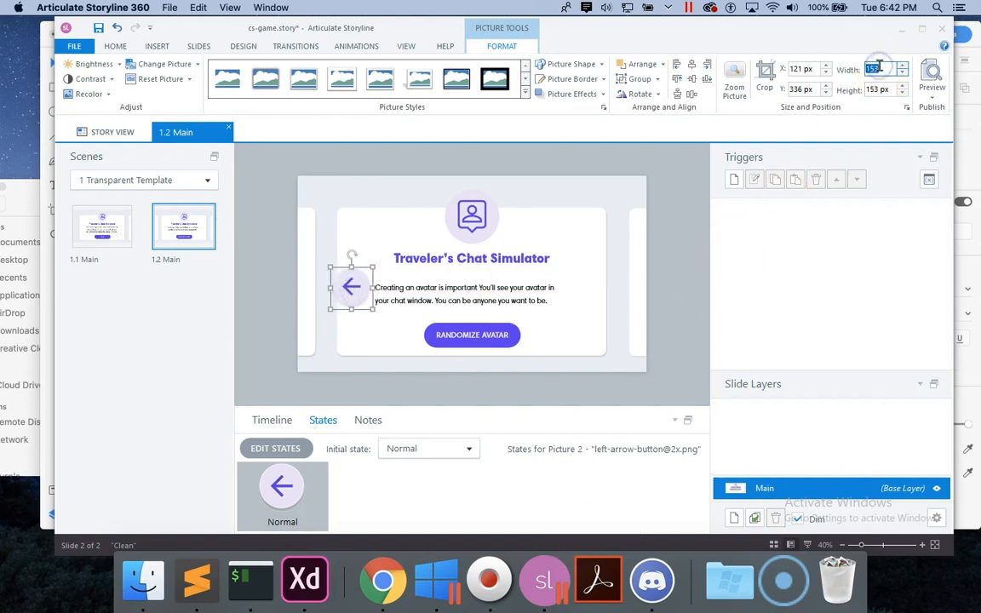
key(Return)
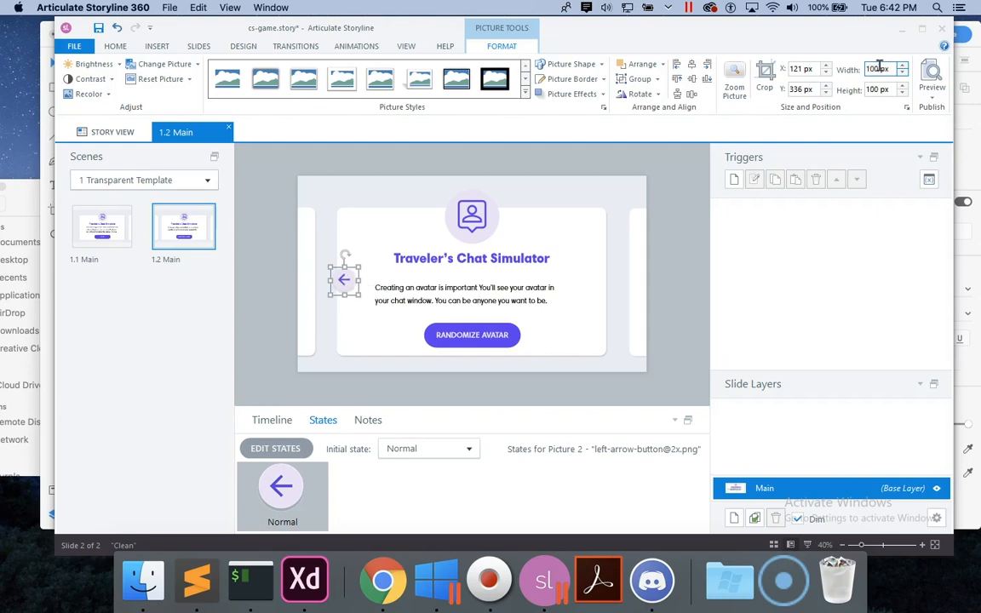
mouse_move(344, 279)
mouse_down()
mouse_move(368, 297)
mouse_move(356, 288)
mouse_up()
click(327, 307)
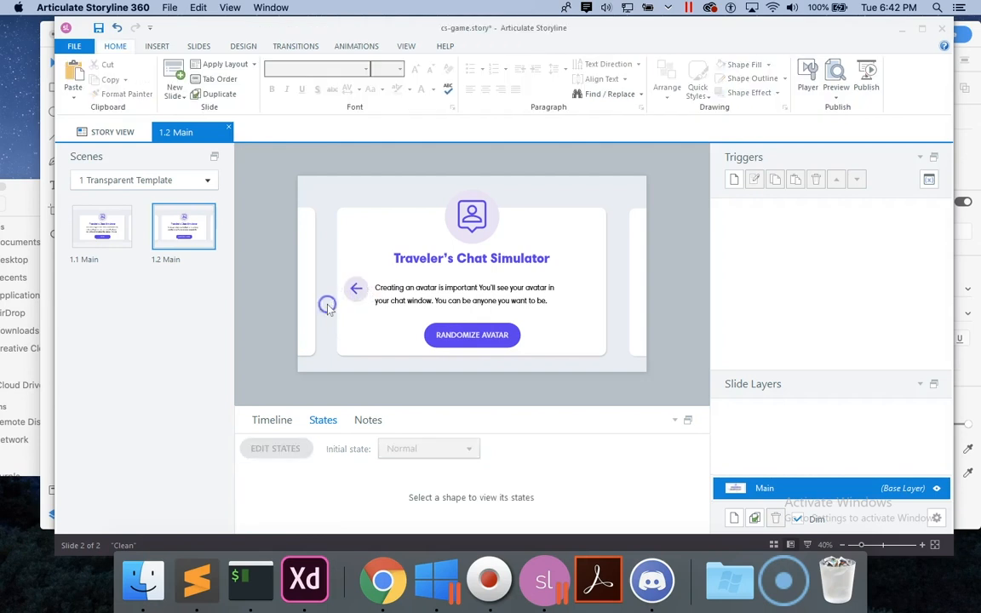
Compare with the Adobe XD design, narrow slide 1.2's body text box in Storyline to about 633 px, and center it horizontally.
click(323, 581)
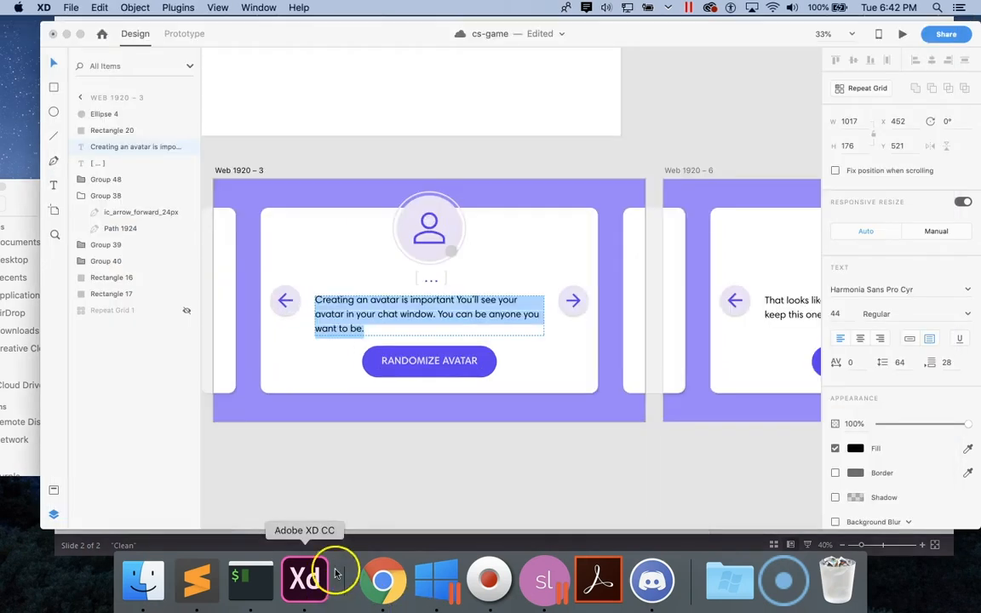
click(428, 482)
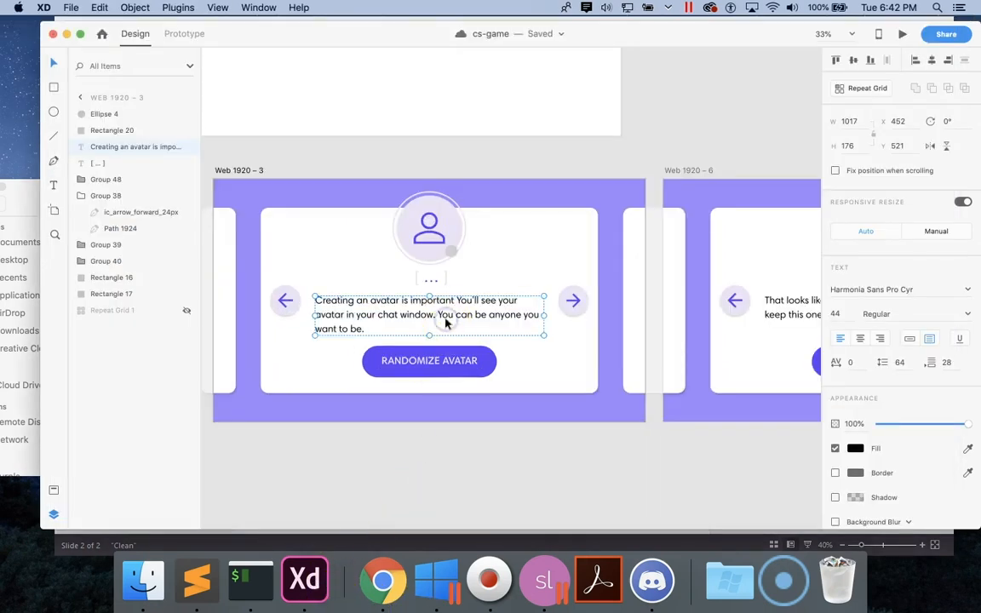
scroll(444, 322, left, 5)
scroll(444, 321, right, 5)
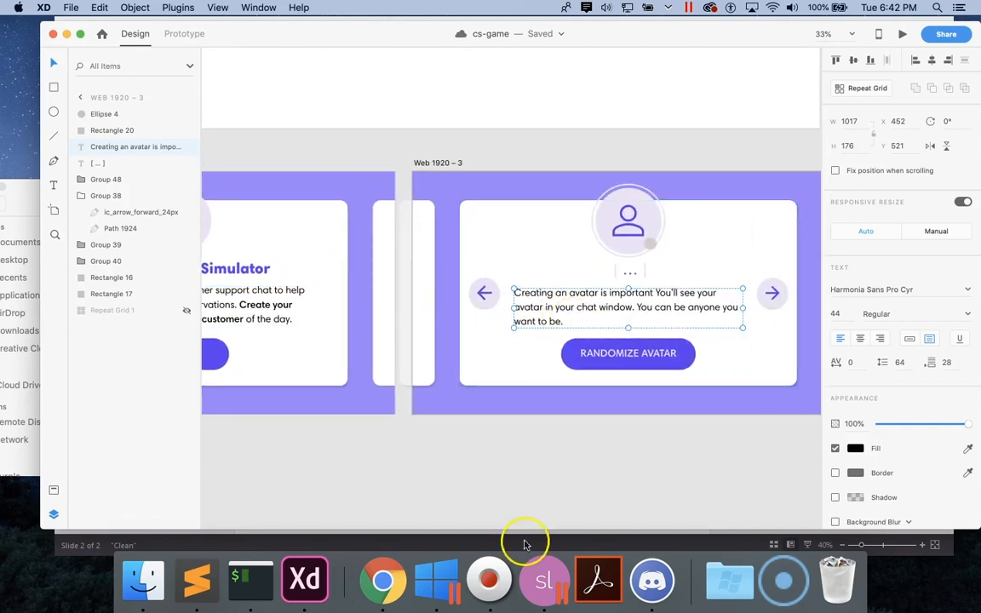
click(543, 580)
click(533, 294)
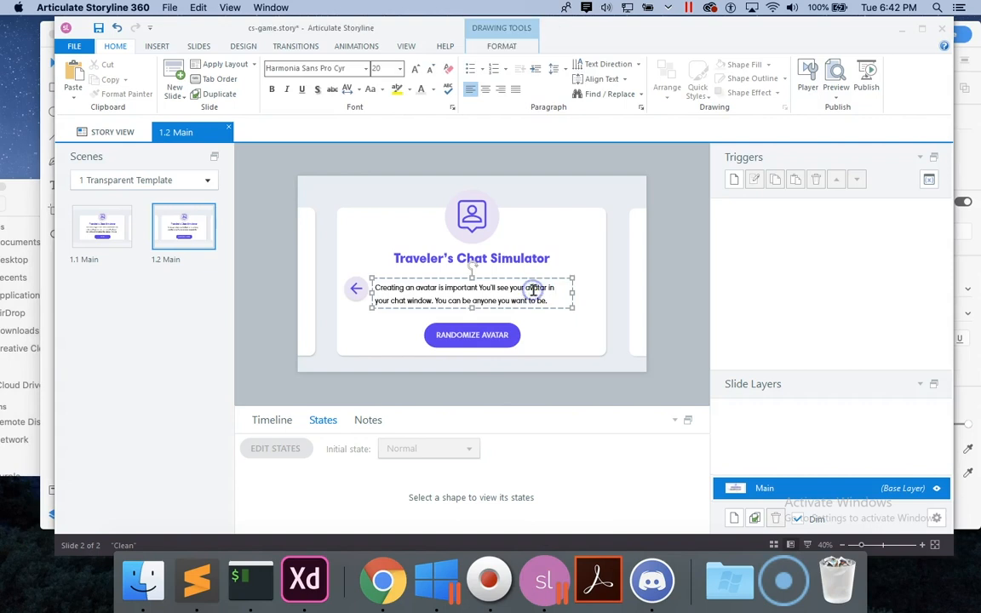
drag(570, 291, 544, 300)
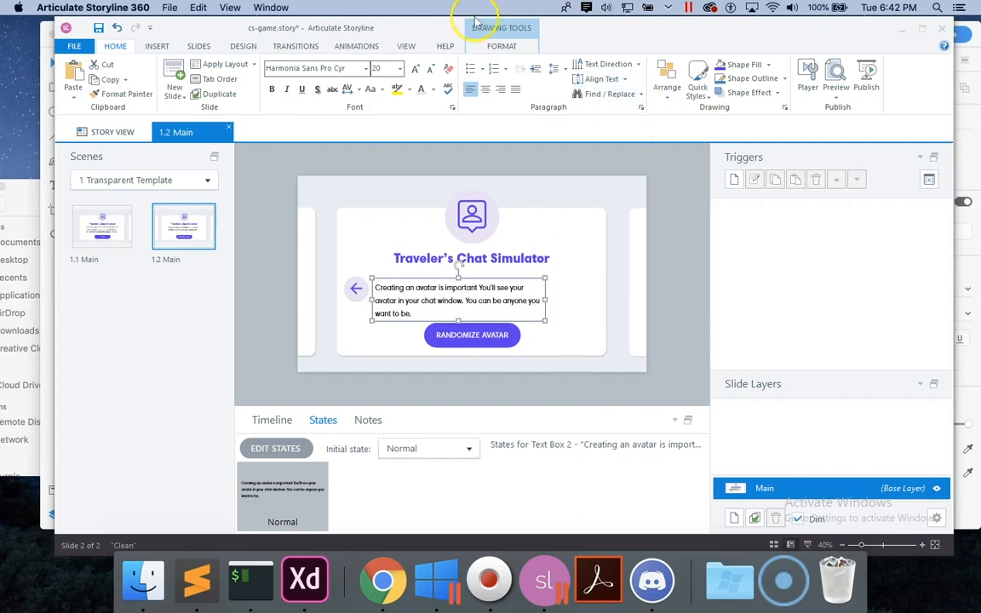
click(503, 46)
click(528, 64)
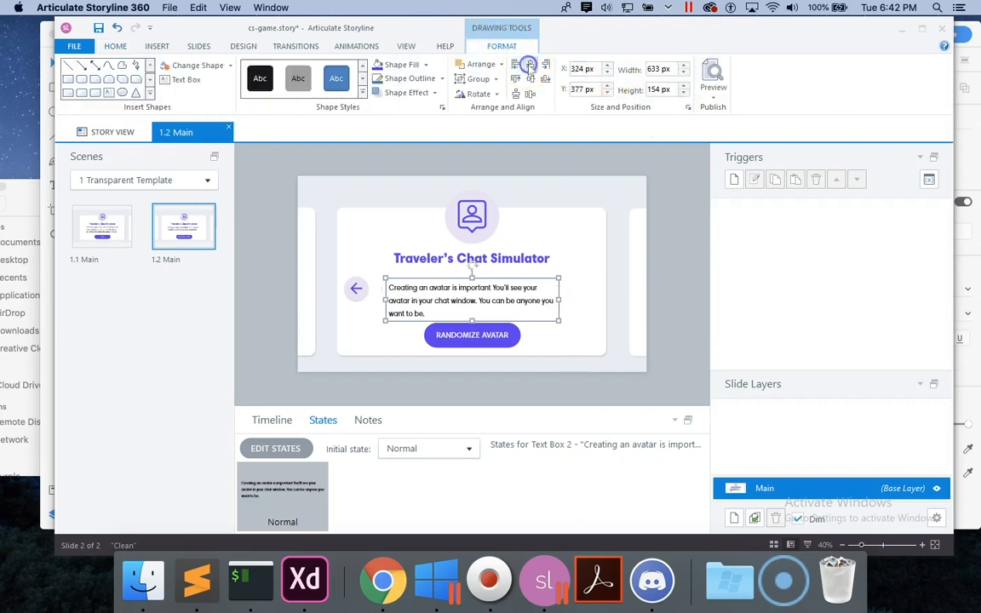
click(499, 401)
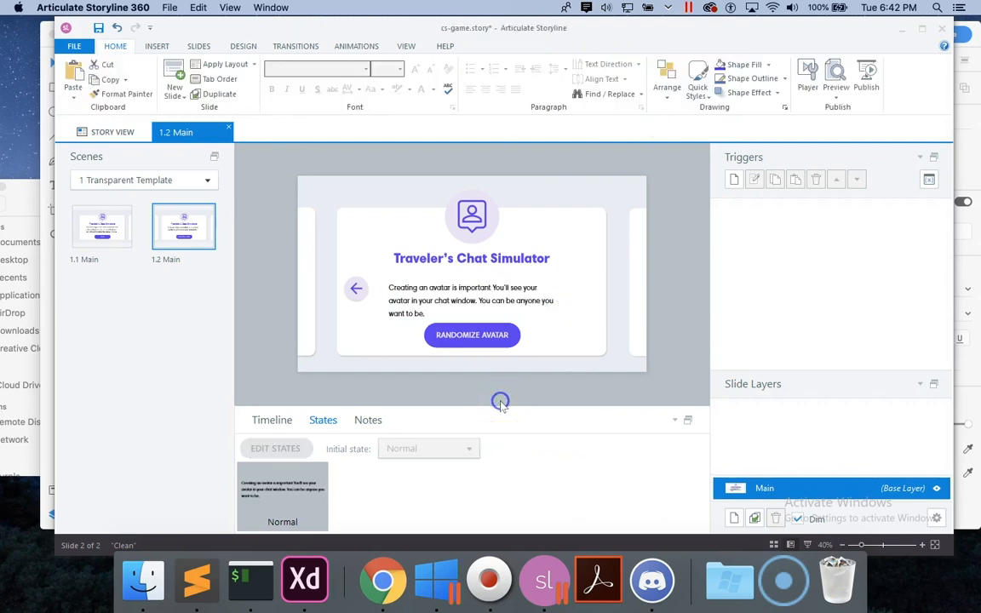
Nudge the body text box on slide 1.2 up to Y 365 px, away from the RANDOMIZE AVATAR button.
click(489, 288)
click(485, 278)
key(Up)
key(Up)
key(Up)
key(Up)
key(Up)
key(Up)
key(Up)
key(Up)
key(Up)
key(Up)
key(Up)
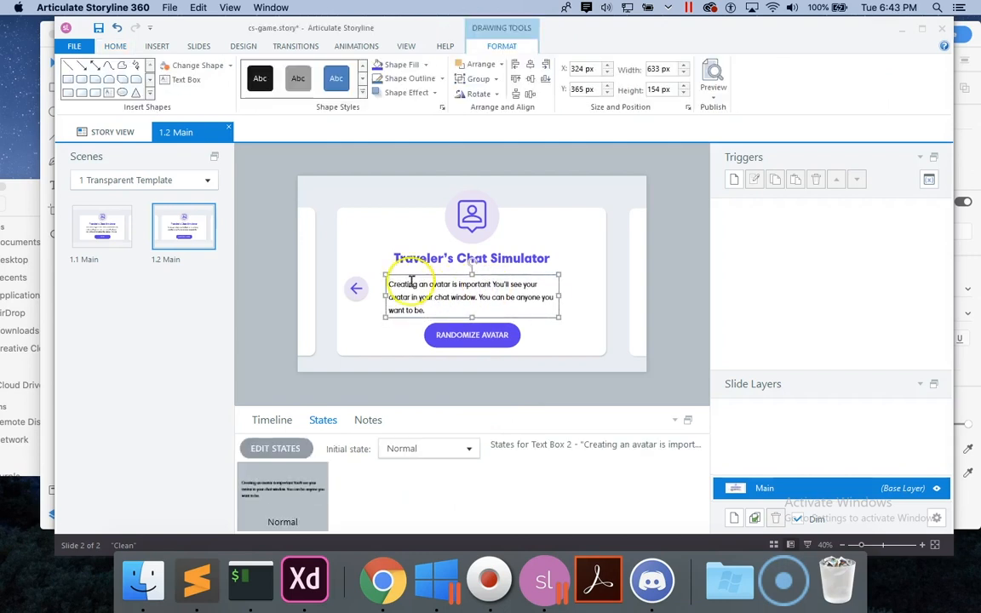
click(357, 288)
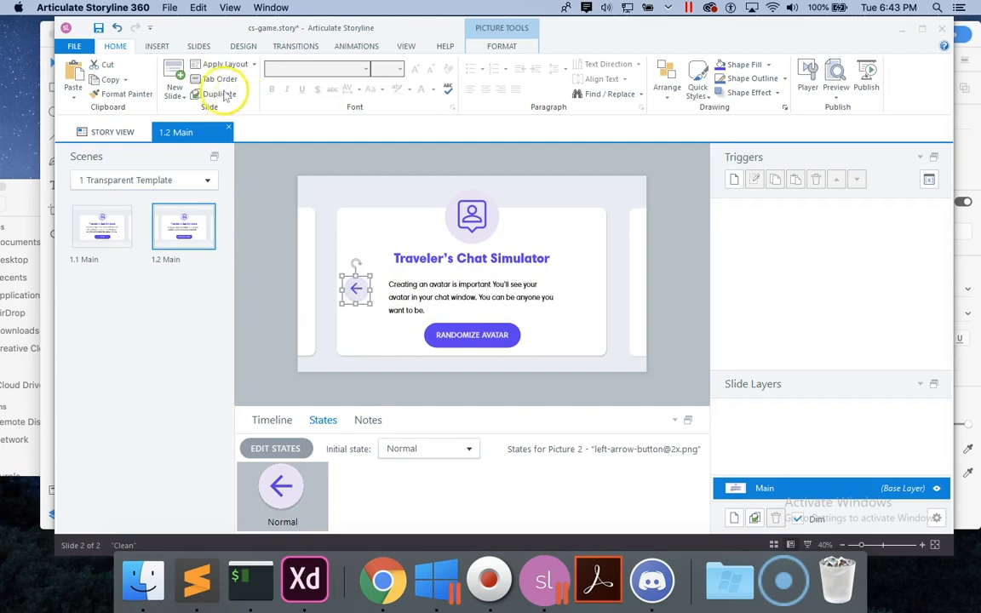
click(156, 46)
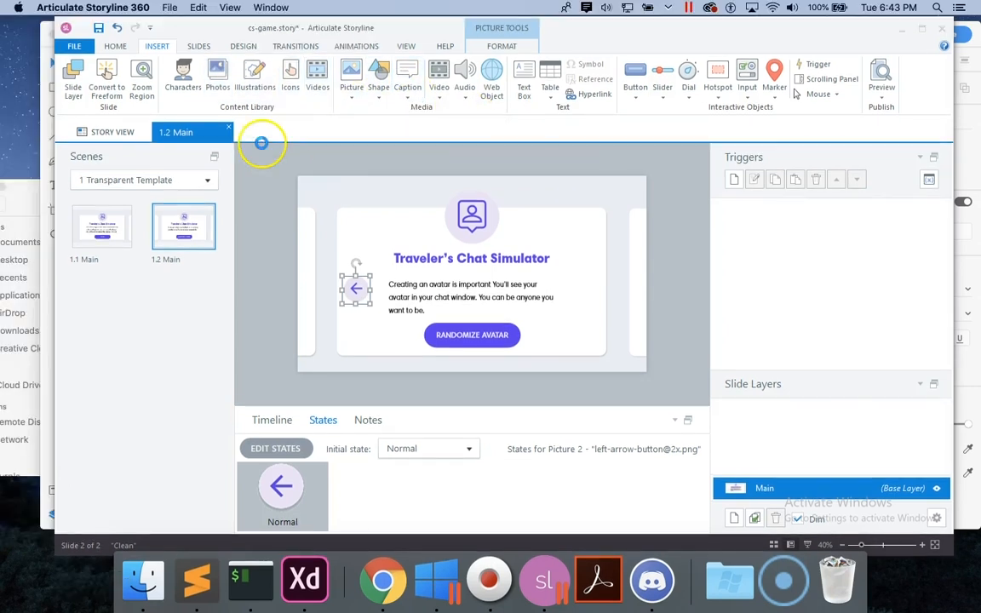
click(261, 143)
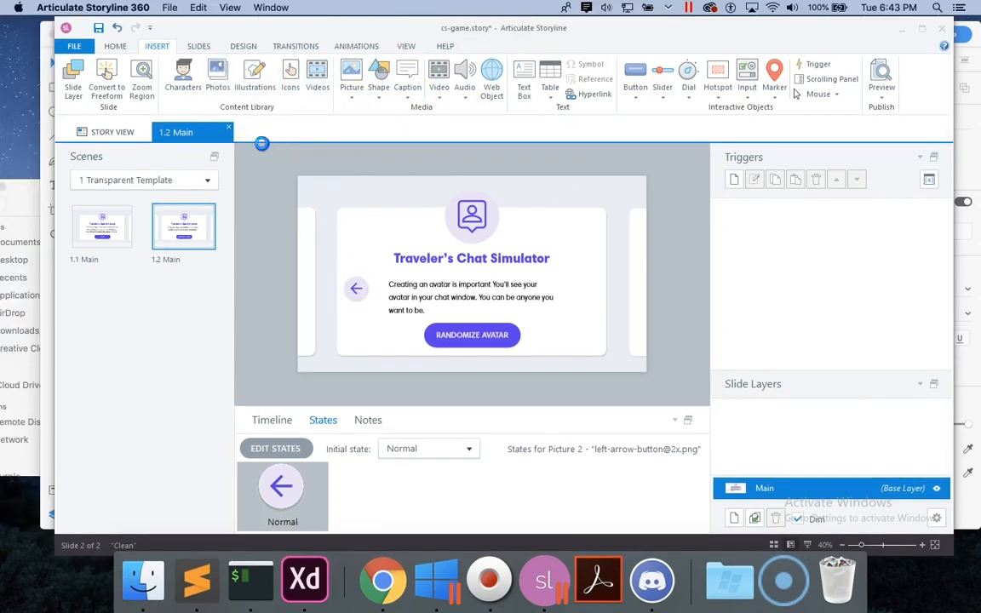
click(263, 150)
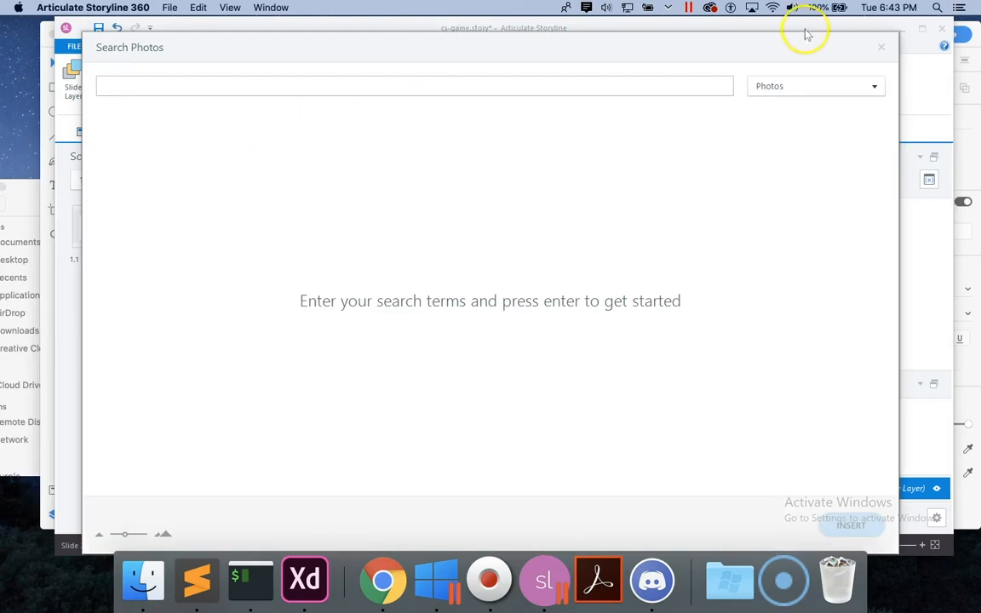
click(882, 47)
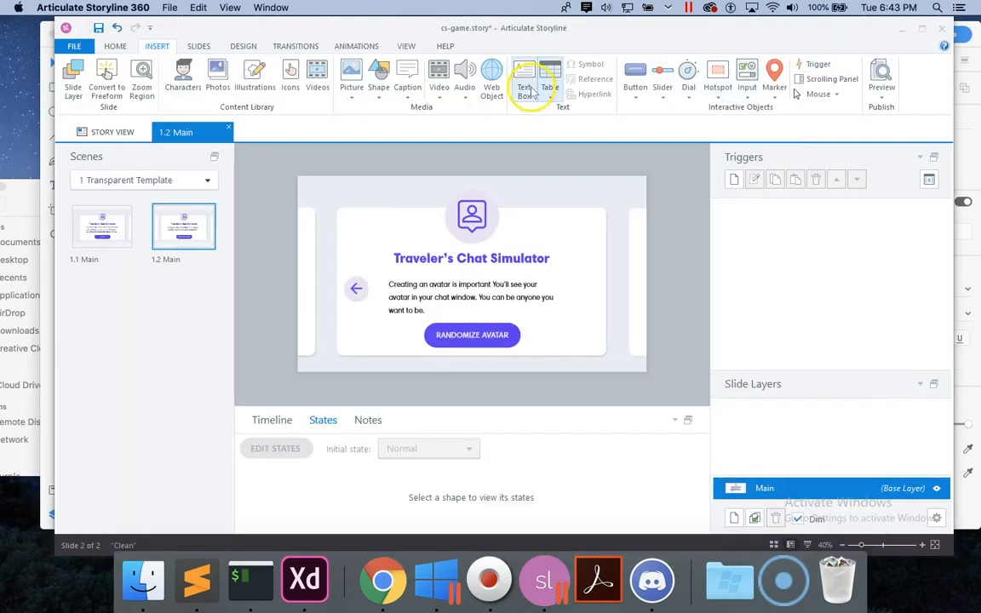
Insert the picture right-arrow-button@2x from the CS game folder onto slide 1.2.
click(351, 76)
click(220, 189)
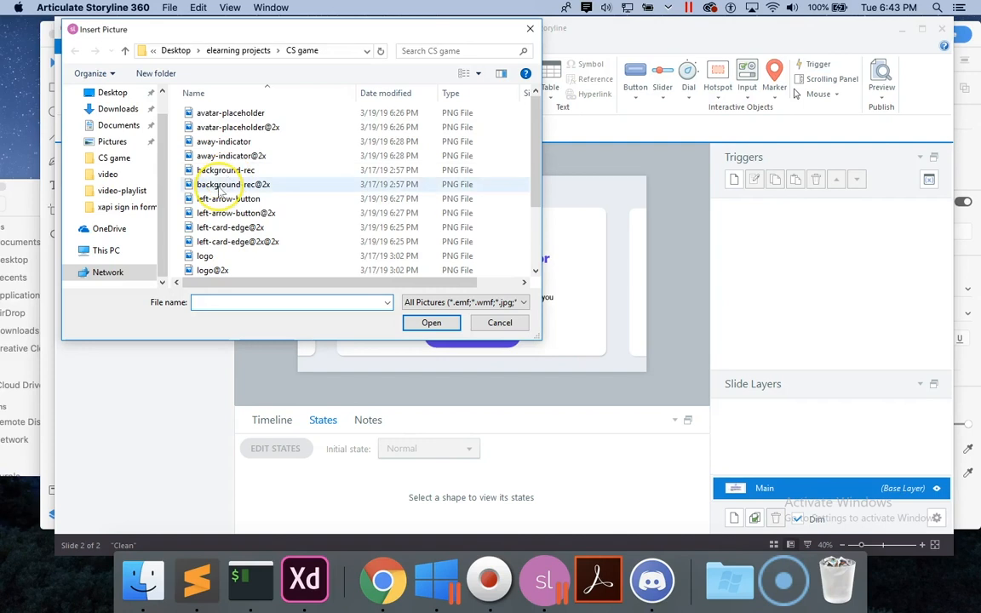
drag(534, 125, 521, 176)
click(239, 250)
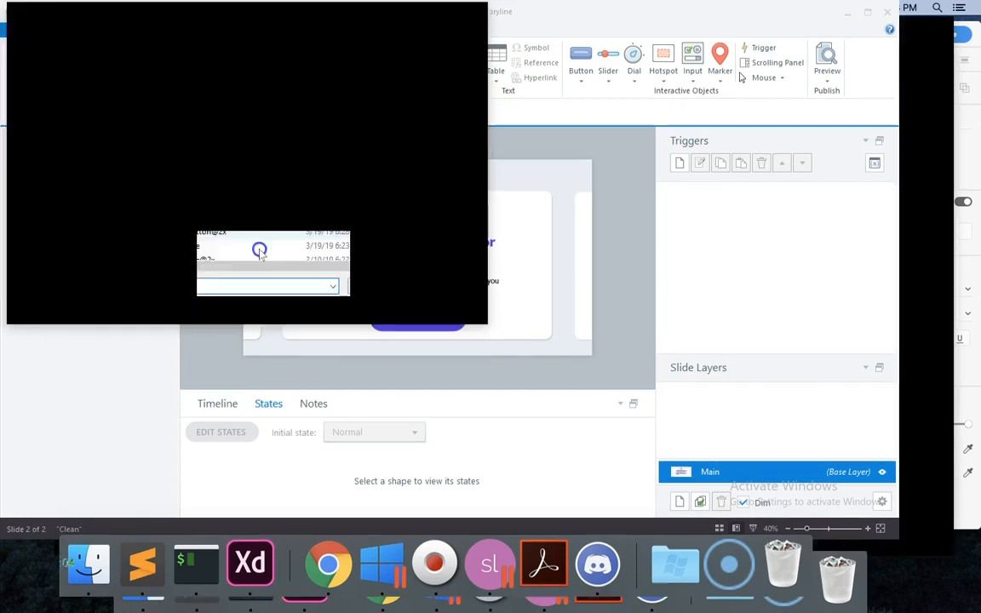
click(446, 322)
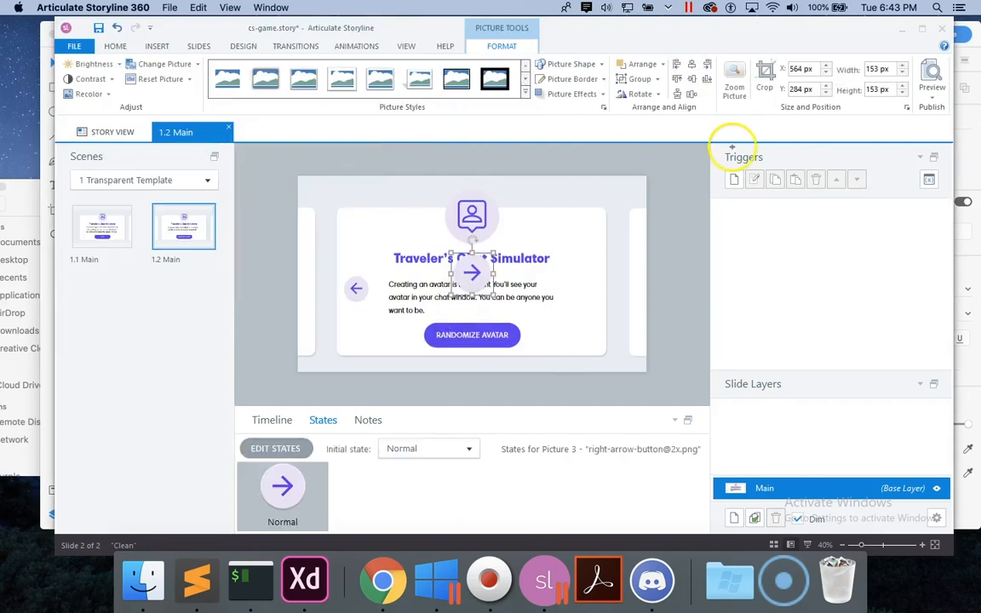
Set the right-arrow picture's width to 100 px and align it vertically with the left-arrow picture.
double_click(875, 68)
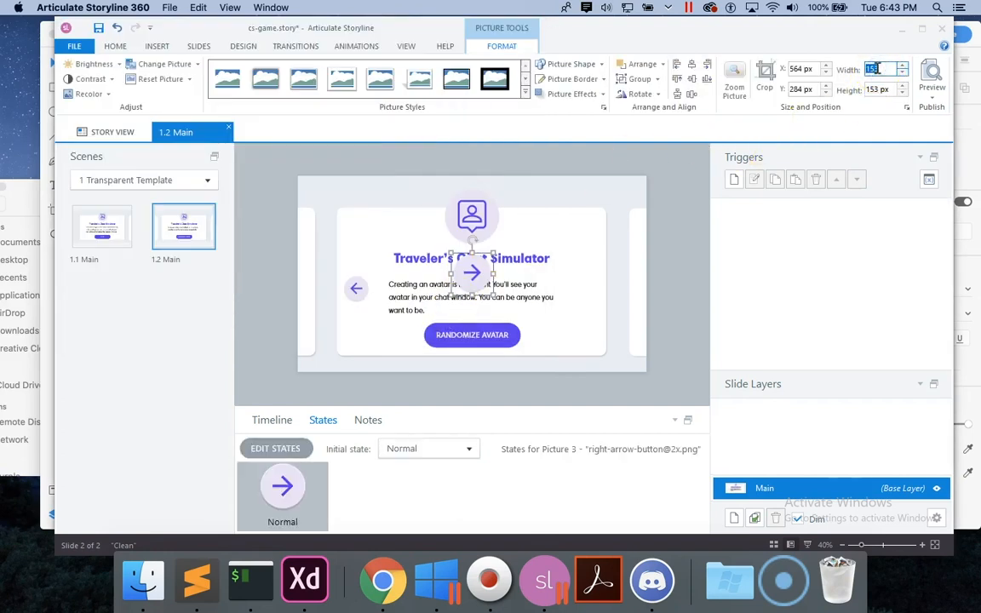
text(100)
key(Return)
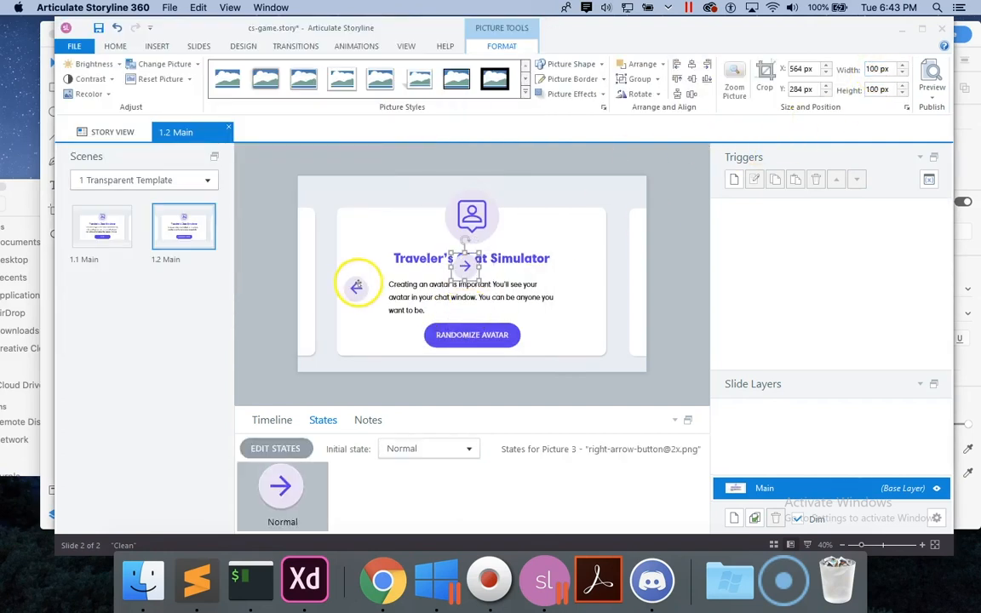
shift+click(356, 287)
click(692, 82)
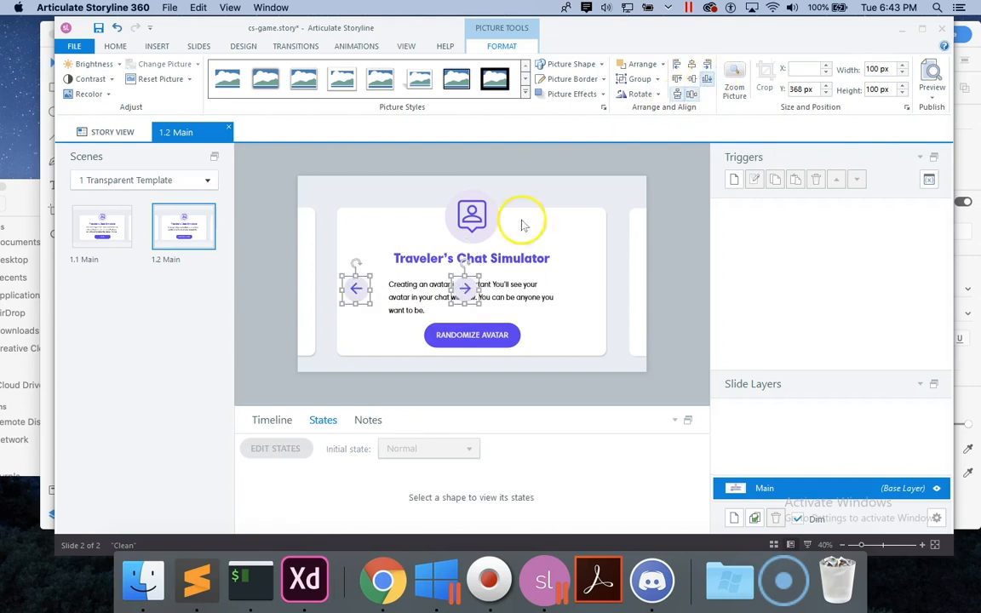
Move the right-arrow picture horizontally to just inside the card's right edge, mirroring the left arrow.
click(555, 290)
click(465, 289)
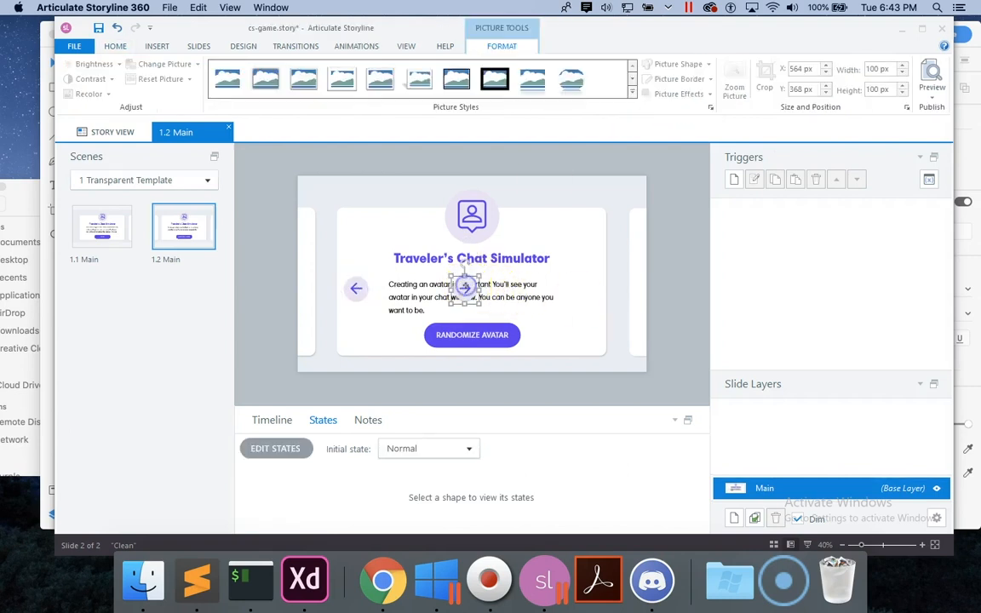
drag(465, 285, 587, 286)
click(626, 321)
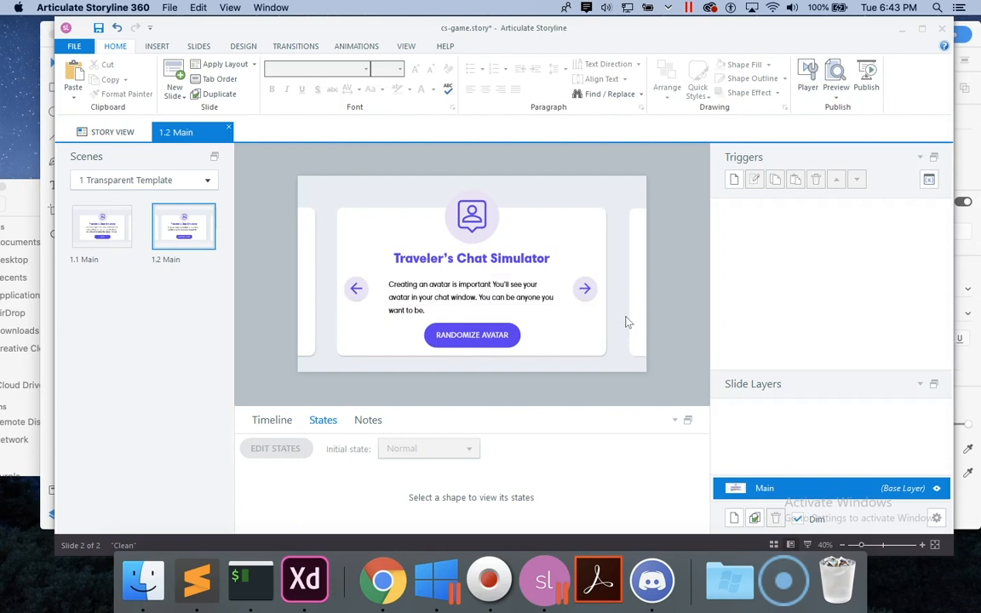
Replace the logo picture above the title with avatar-placeholder@2x, showing the CS game folder's files as medium icons.
click(482, 254)
click(479, 224)
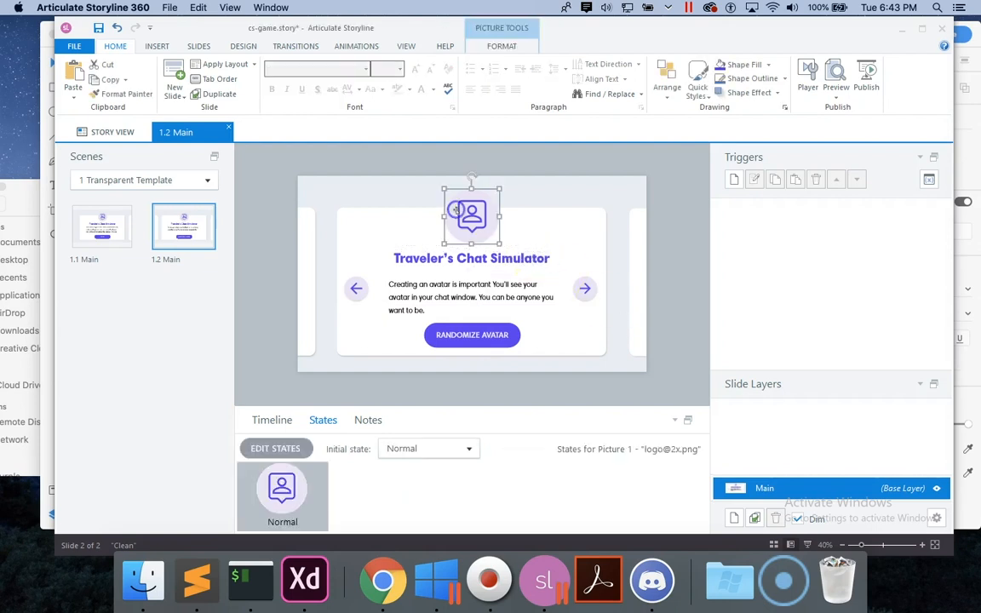
right_click(457, 209)
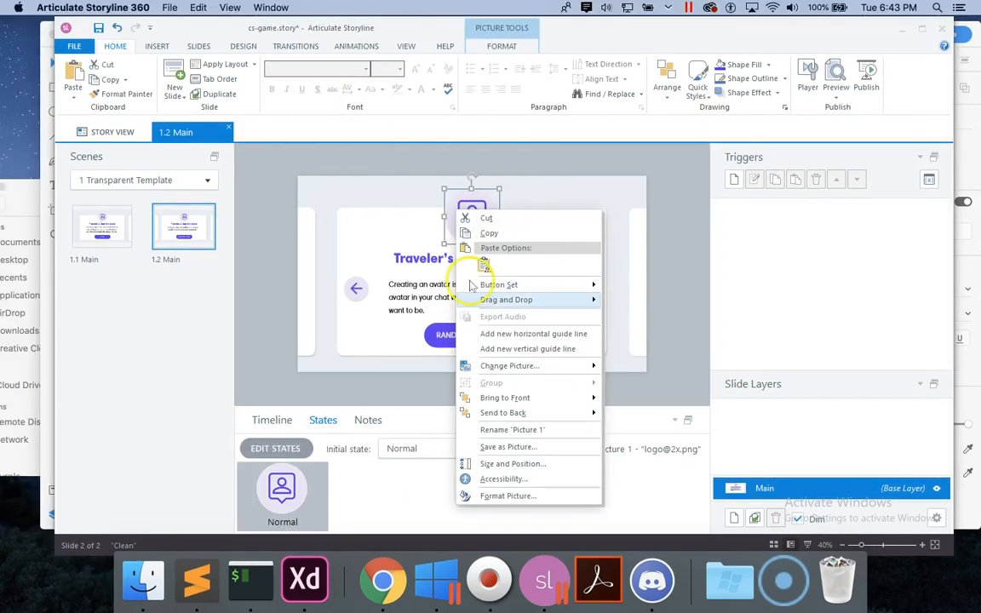
click(512, 367)
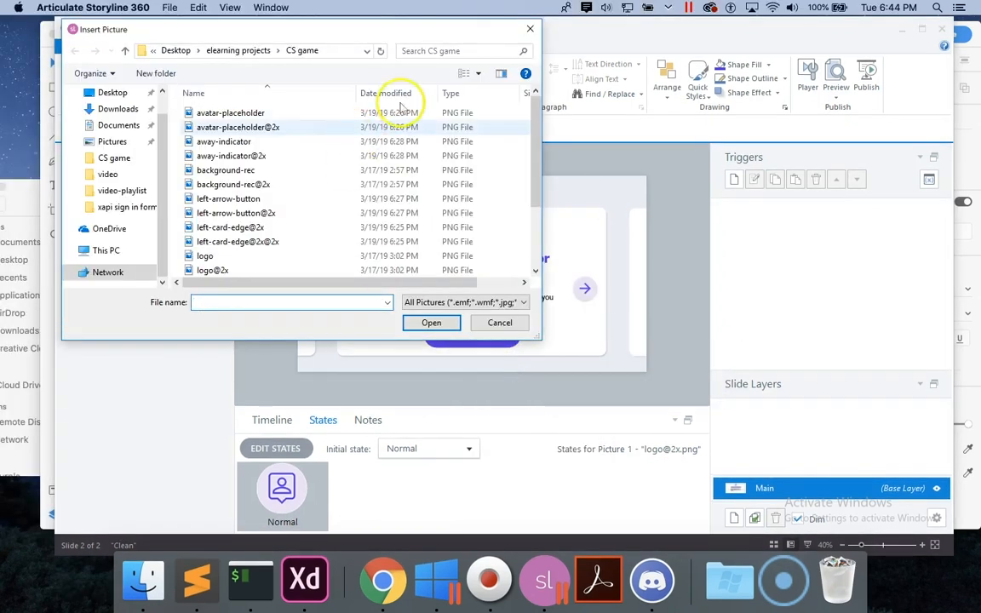
click(478, 75)
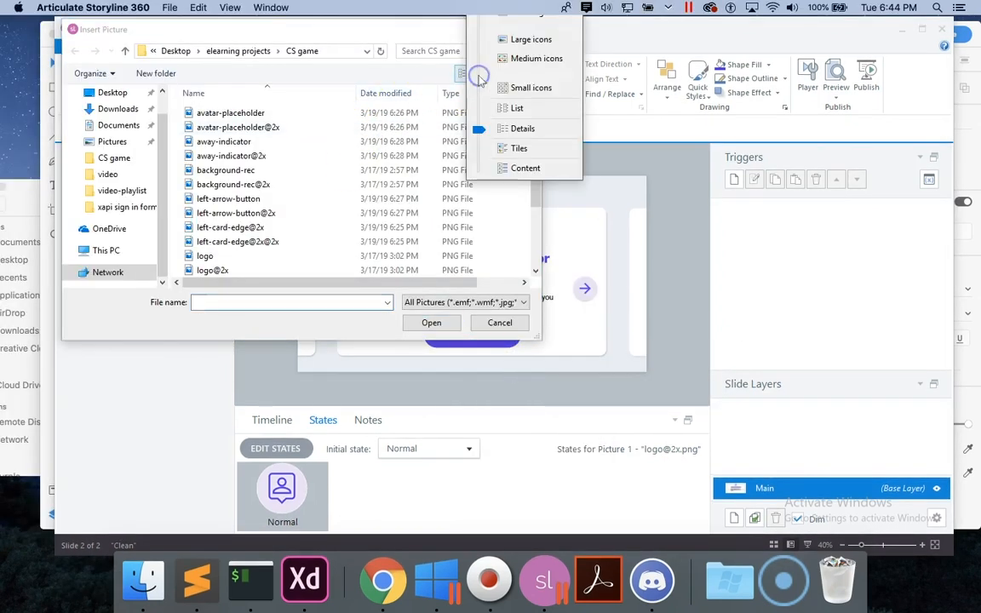
click(535, 58)
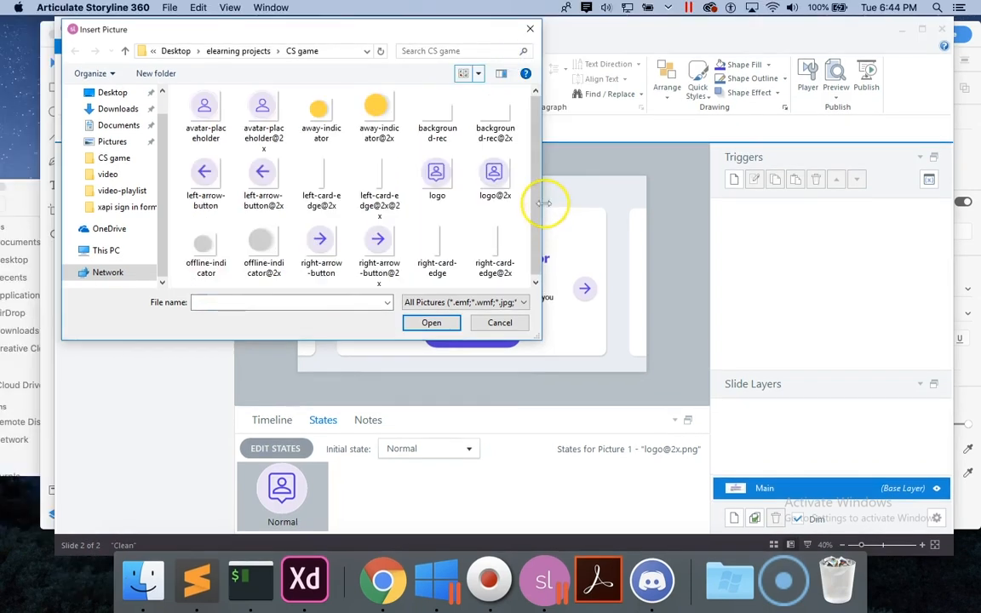
click(269, 117)
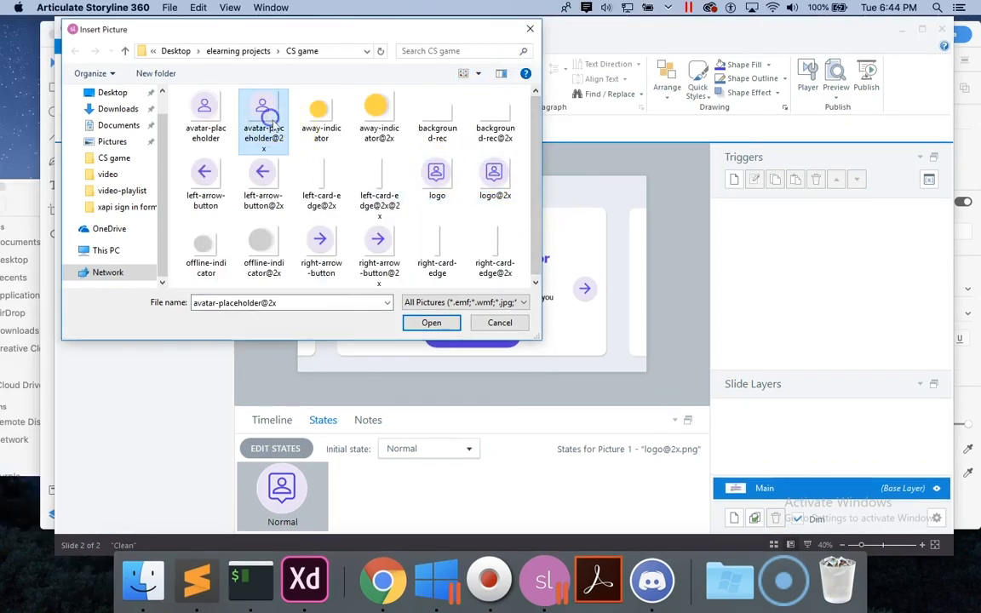
click(433, 324)
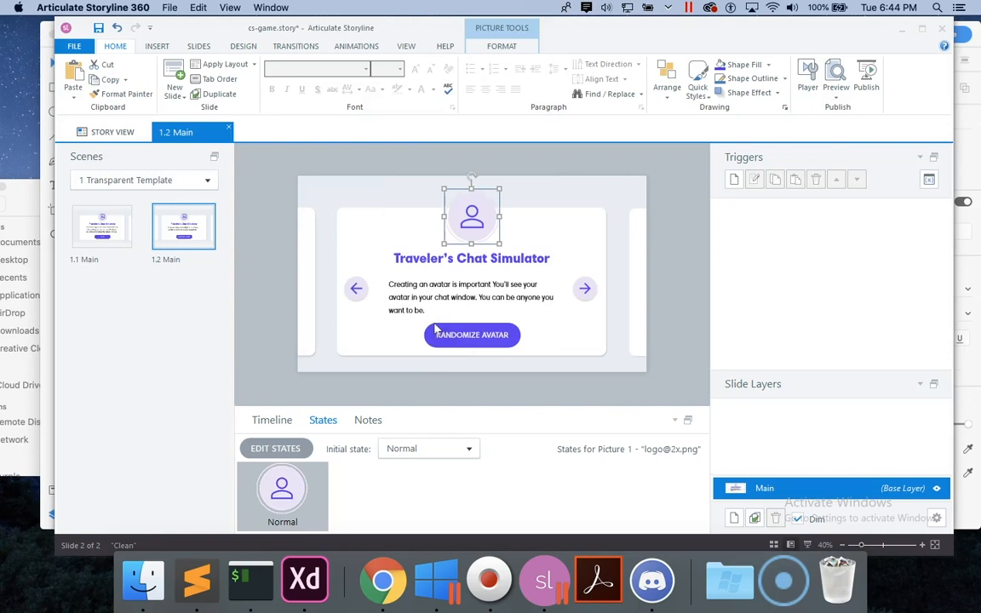
Switch to Adobe XD and examine the placeholder text between the avatar and the body text on the Web 1920 – 3 artboard.
click(630, 256)
click(475, 254)
click(307, 597)
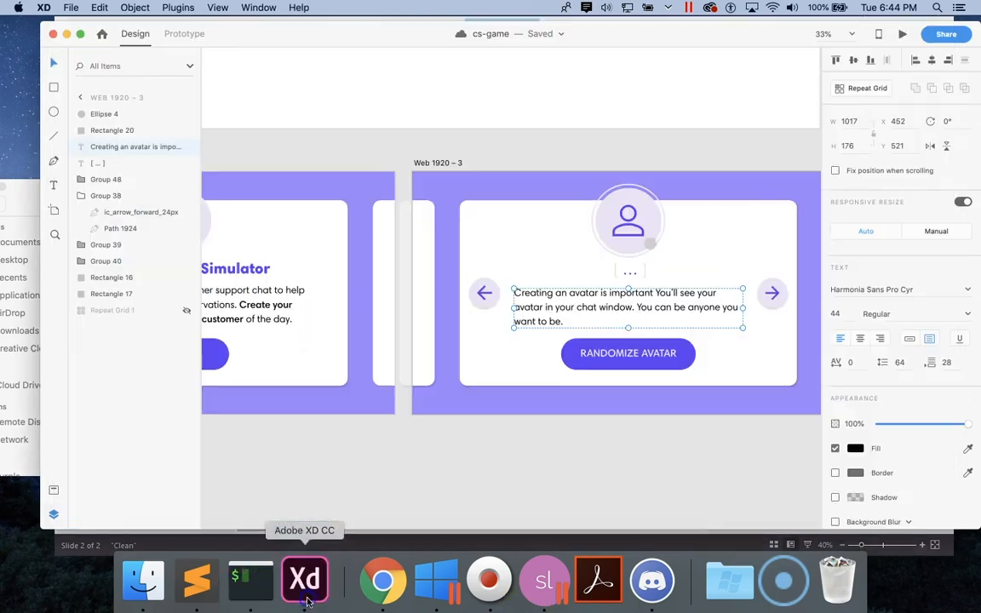
double_click(631, 273)
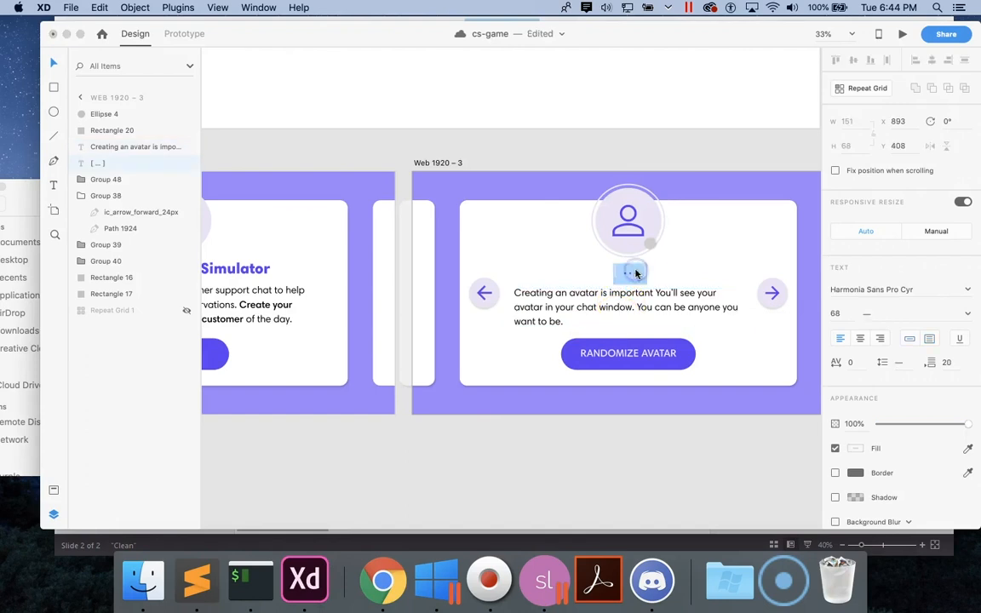
click(625, 394)
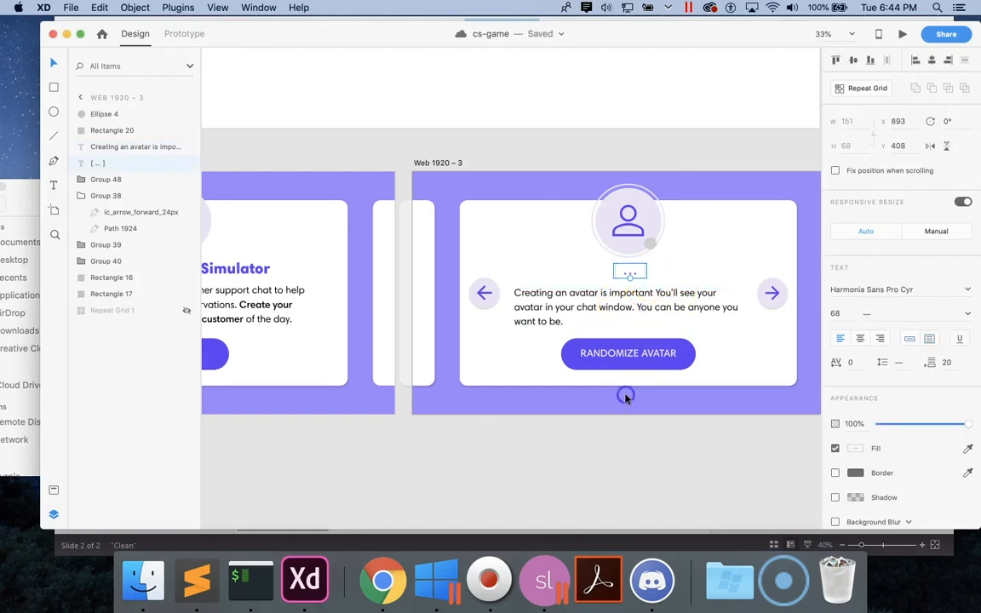
scroll(626, 398, right, 5)
scroll(626, 398, up, 1)
click(481, 308)
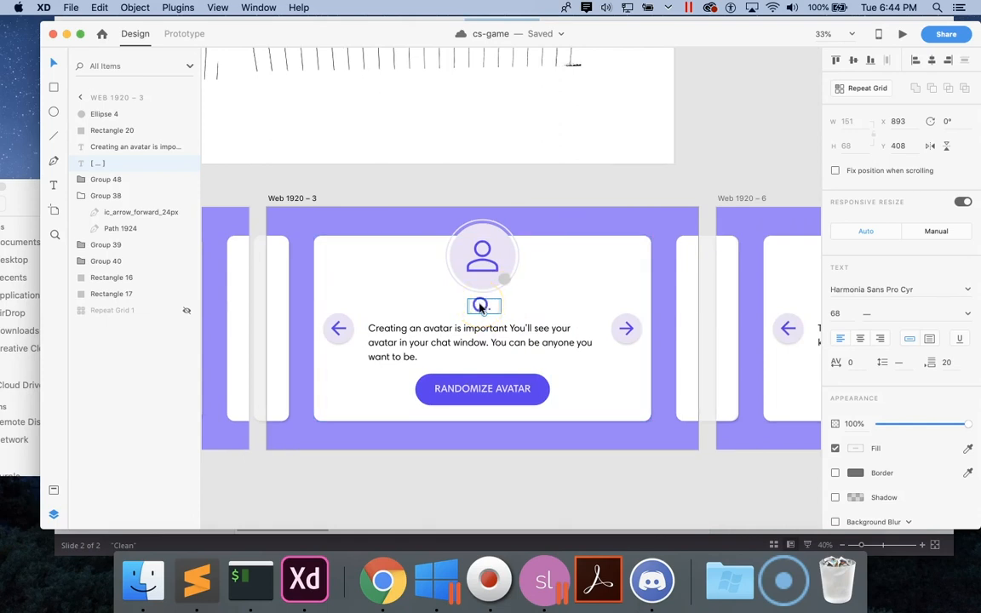
double_click(480, 308)
click(543, 404)
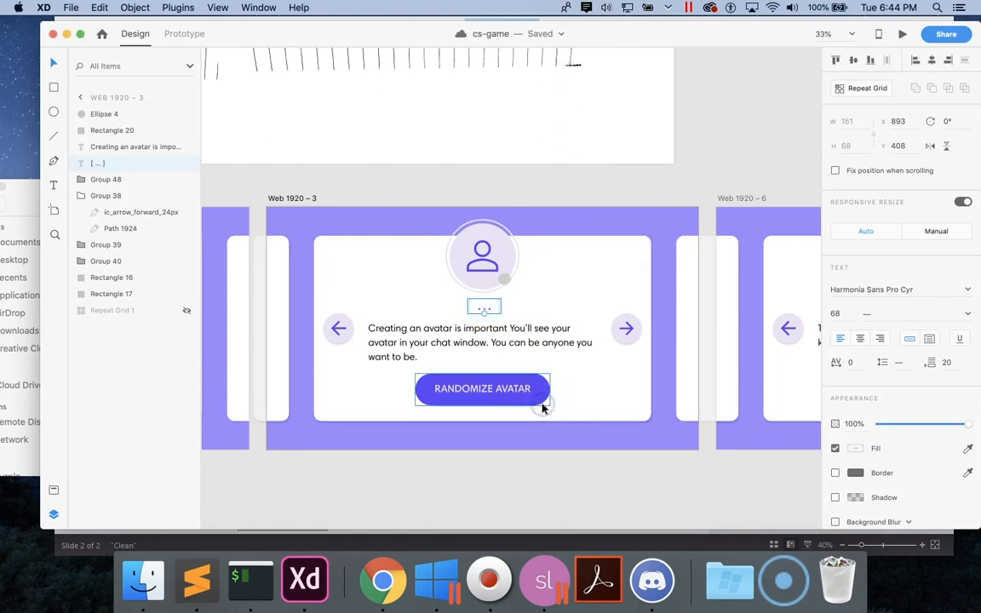
click(553, 328)
click(487, 309)
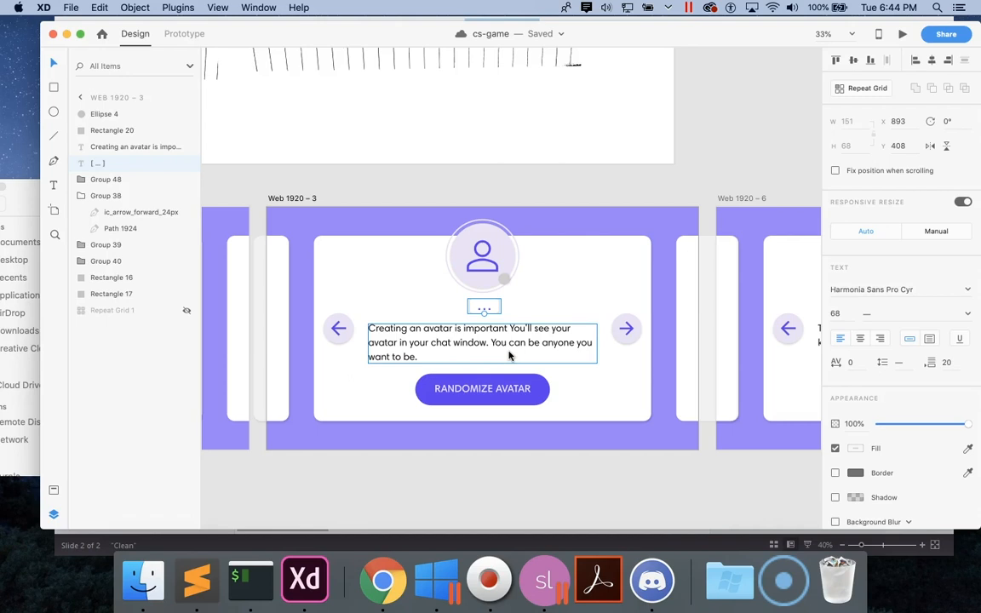
click(567, 260)
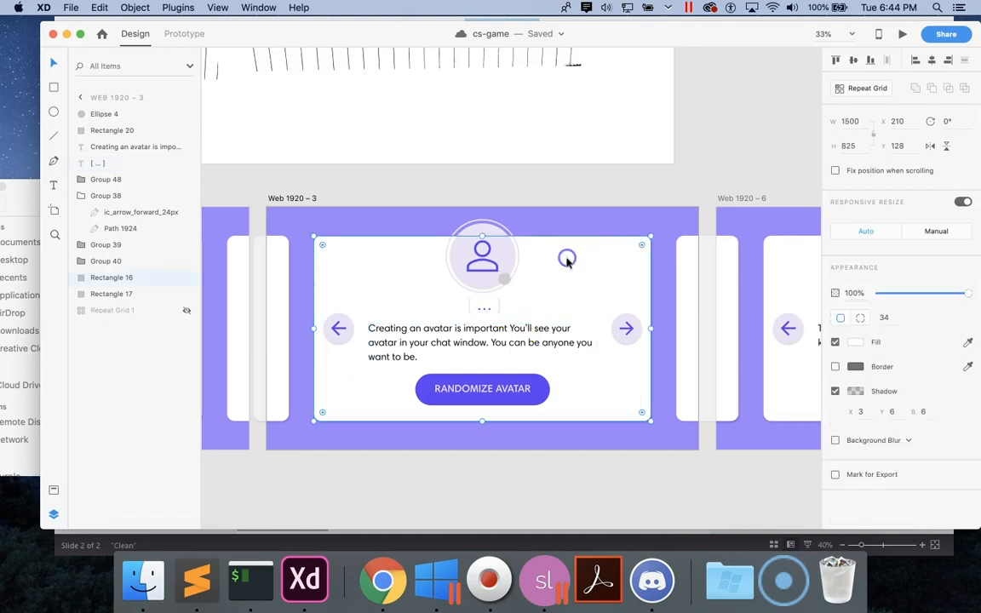
click(578, 205)
click(490, 314)
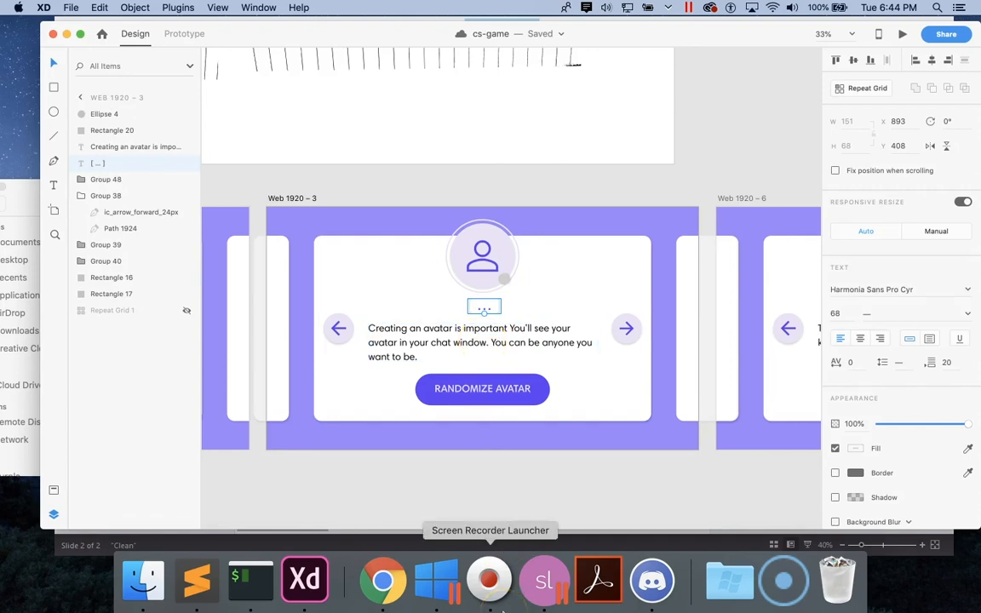
Switch back to Storyline and replace slide 1.2's title text with "[...]".
click(557, 583)
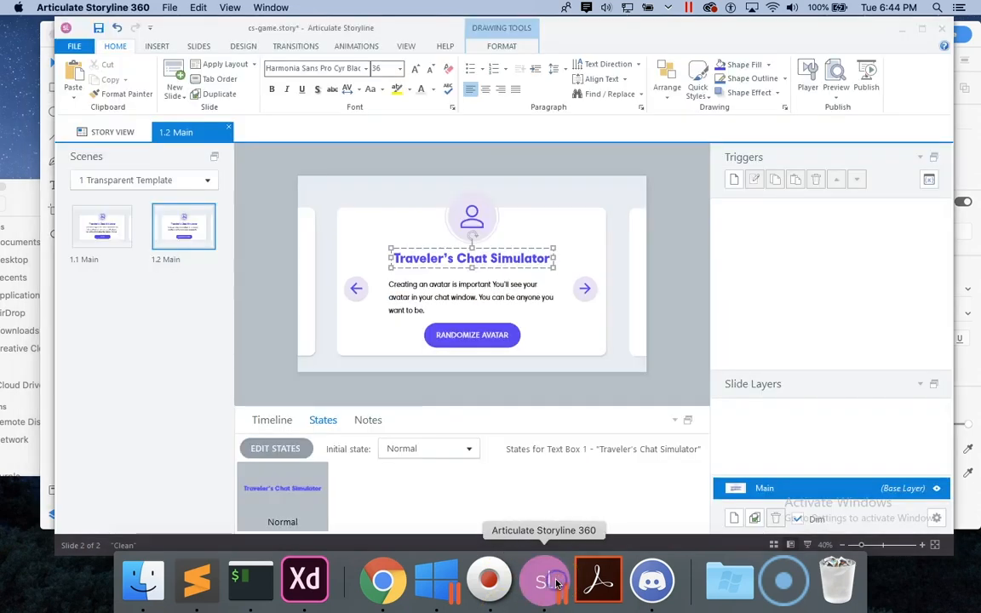
triple_click(528, 265)
triple_click(510, 257)
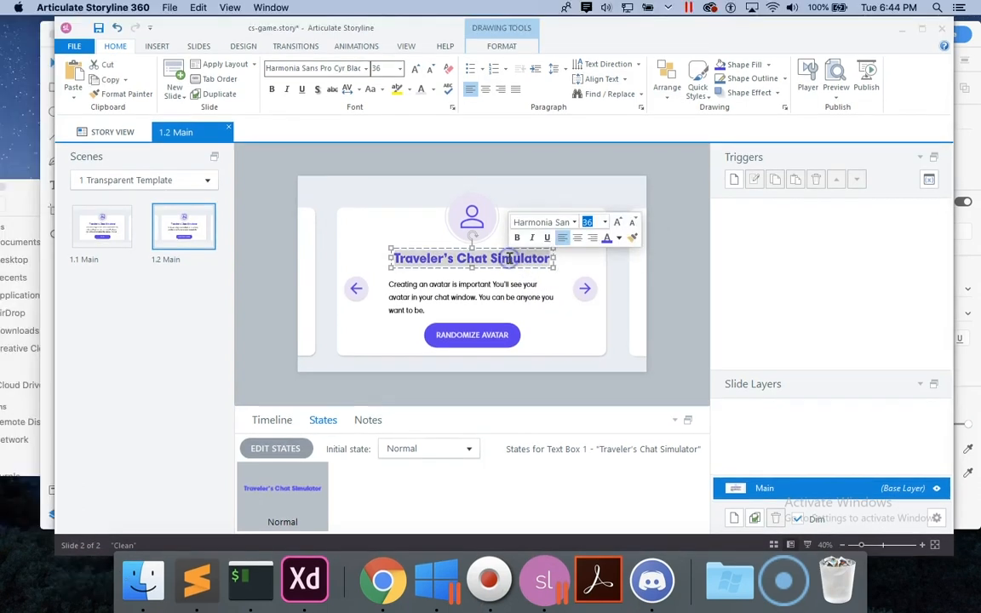
key(BackSpace)
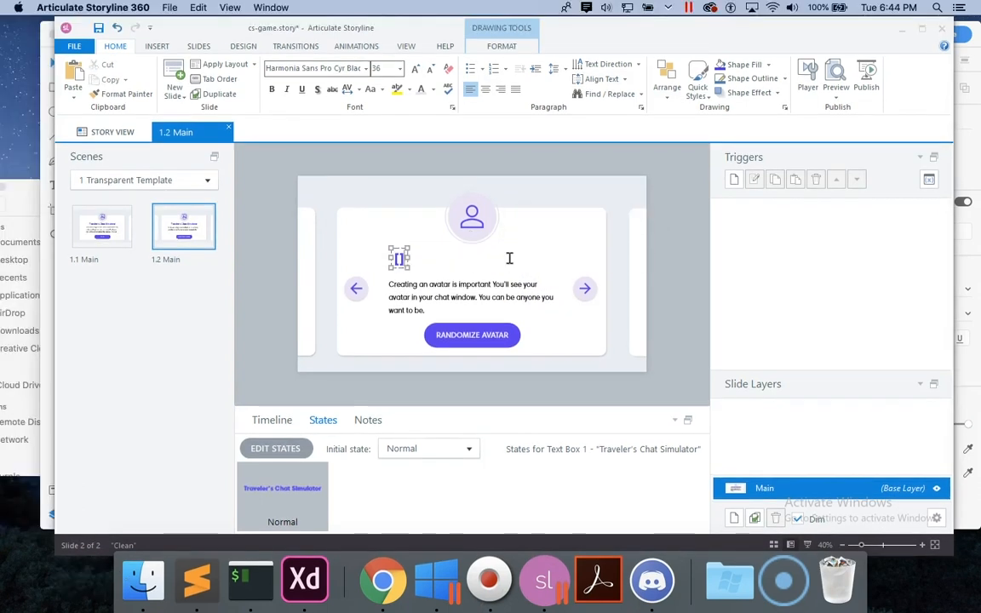
text([..)
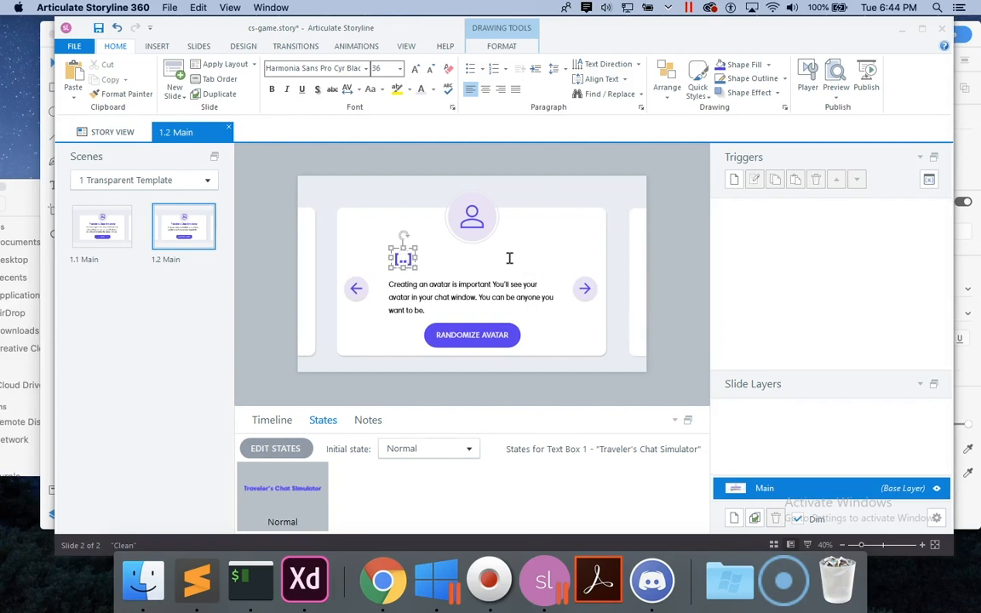
text(.)
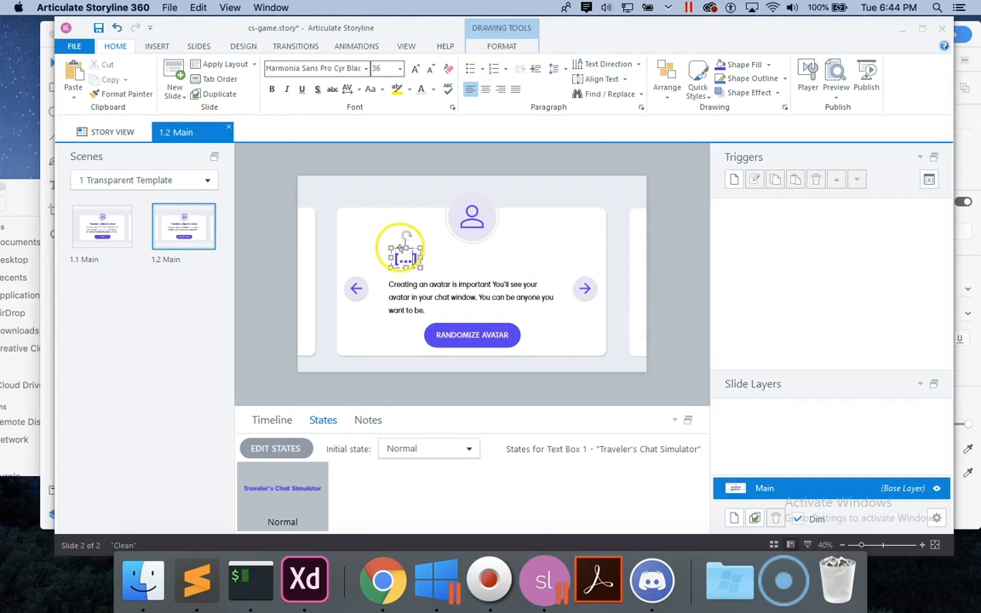
Center the "[...]" text box horizontally on slide 1.2.
click(502, 46)
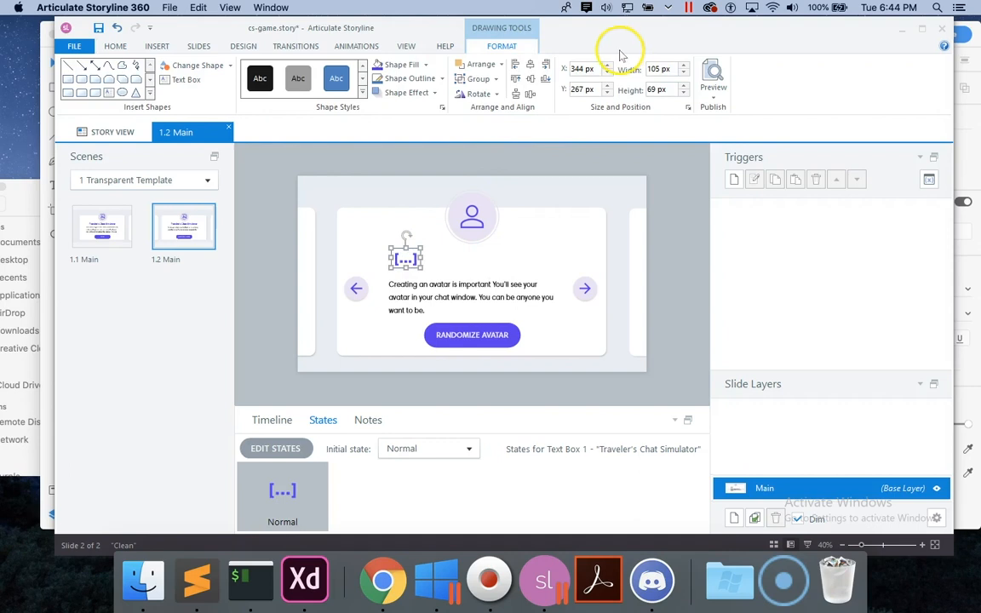
click(530, 67)
click(537, 155)
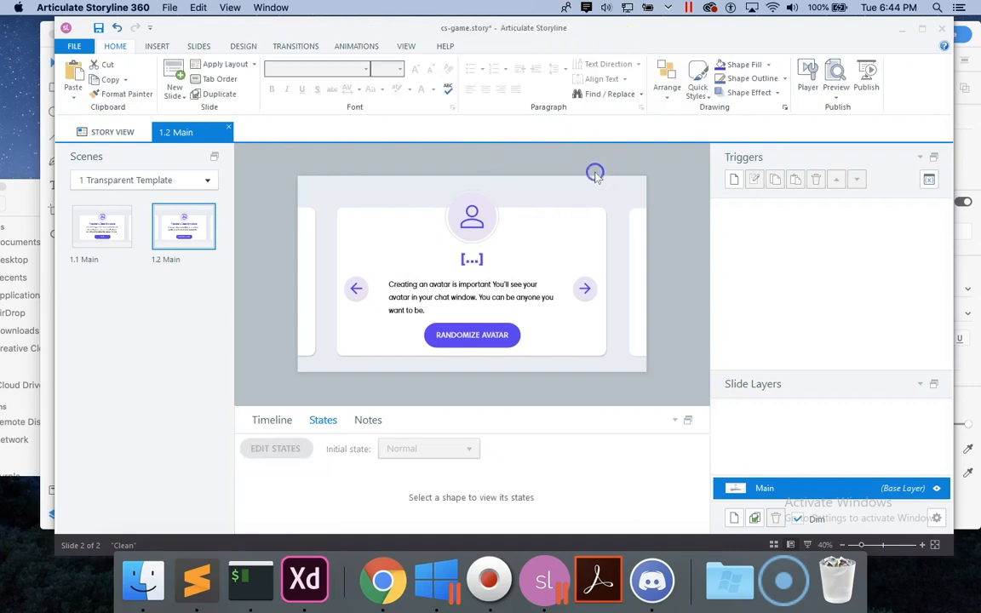
Set the font of the "[...]" text on slide 1.2 to Harmonia Sans Pro Cyr Semi Bd.
click(474, 259)
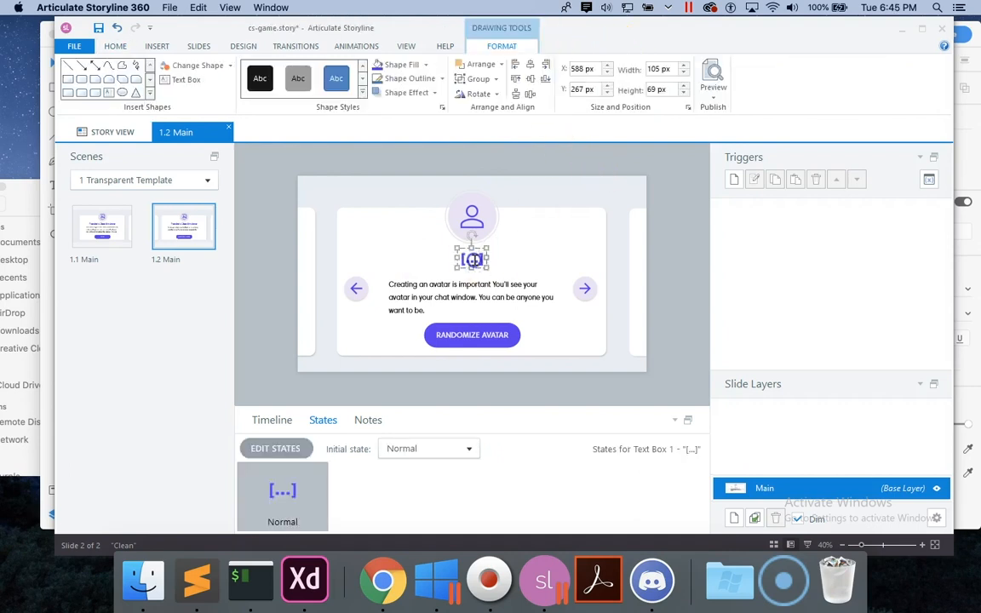
click(115, 47)
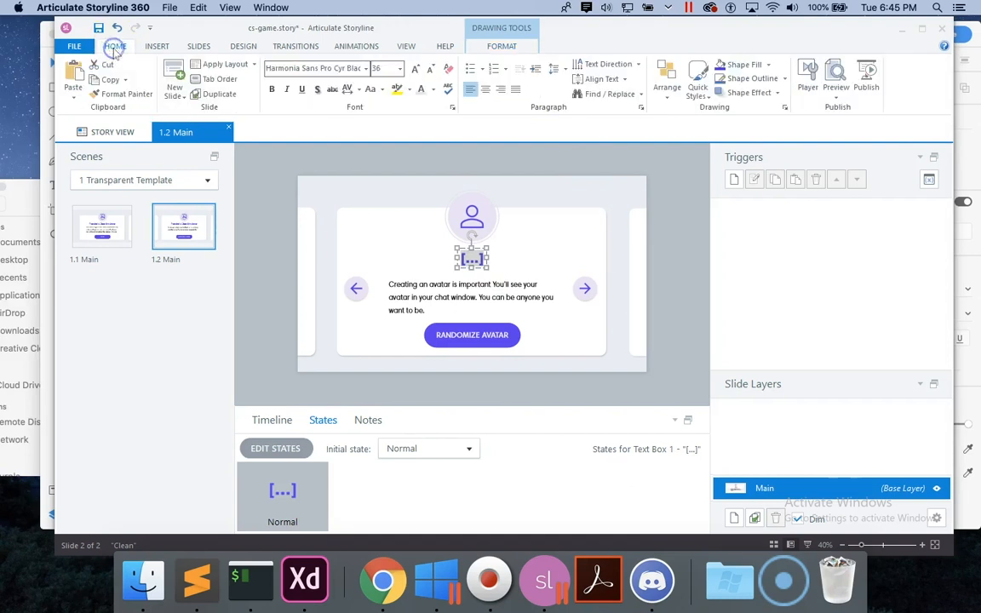
click(318, 68)
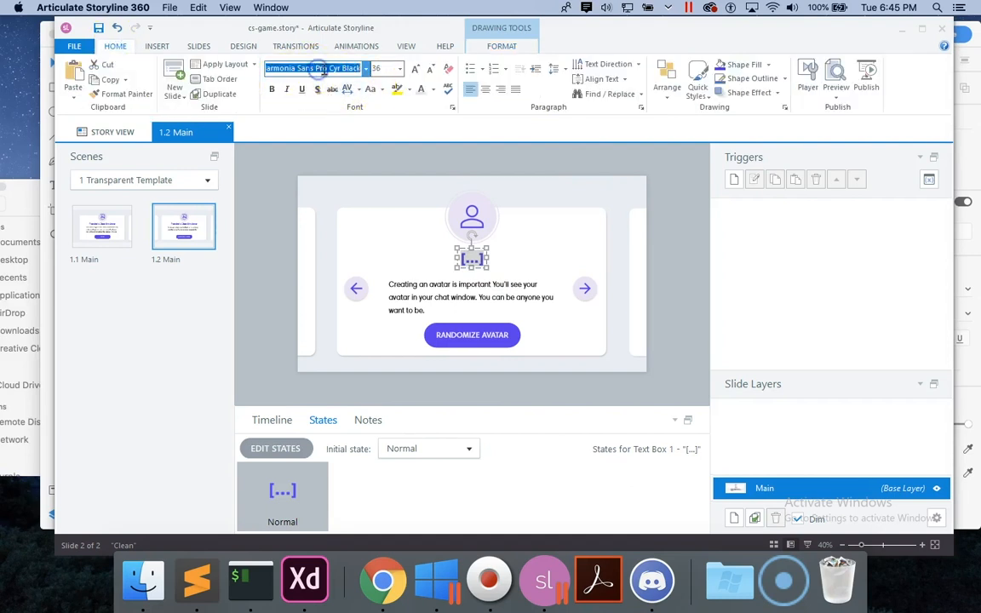
click(365, 70)
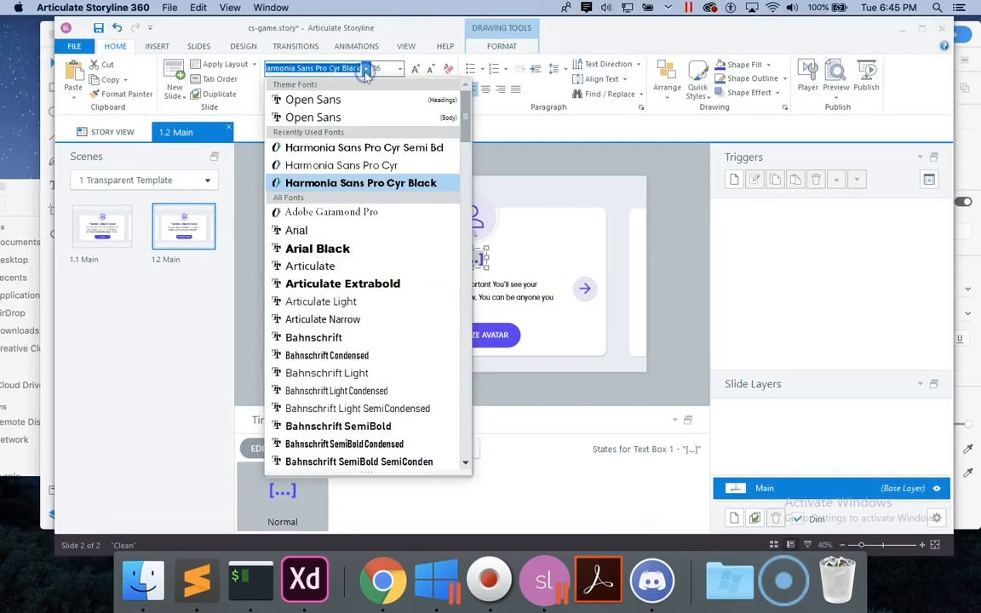
click(357, 166)
click(359, 152)
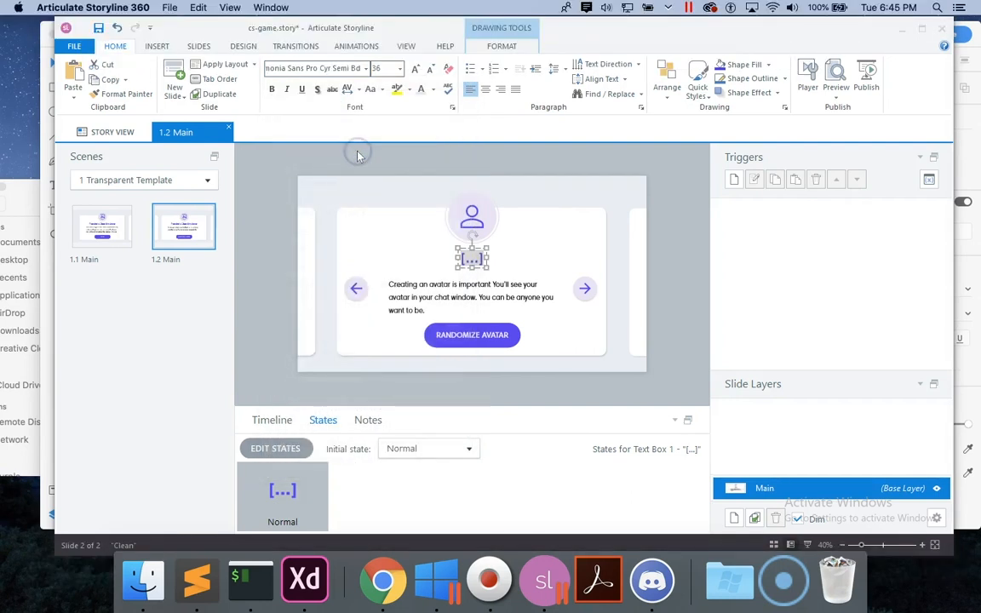
Switch to Adobe XD and examine the font settings of the "[...]" placeholder and body texts on Web 1920 – 3 and Web 1920 – 1.
click(305, 581)
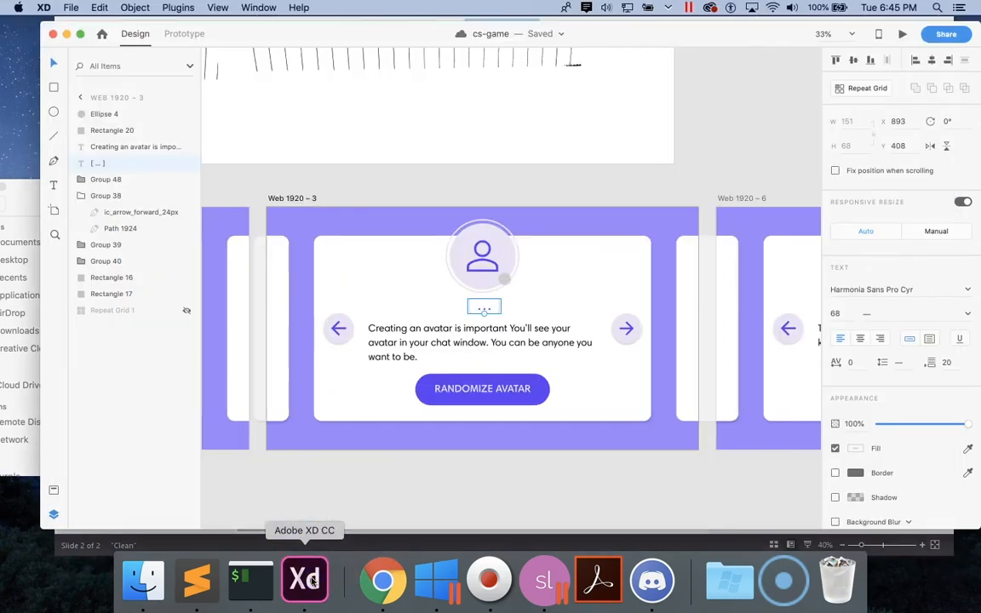
click(361, 511)
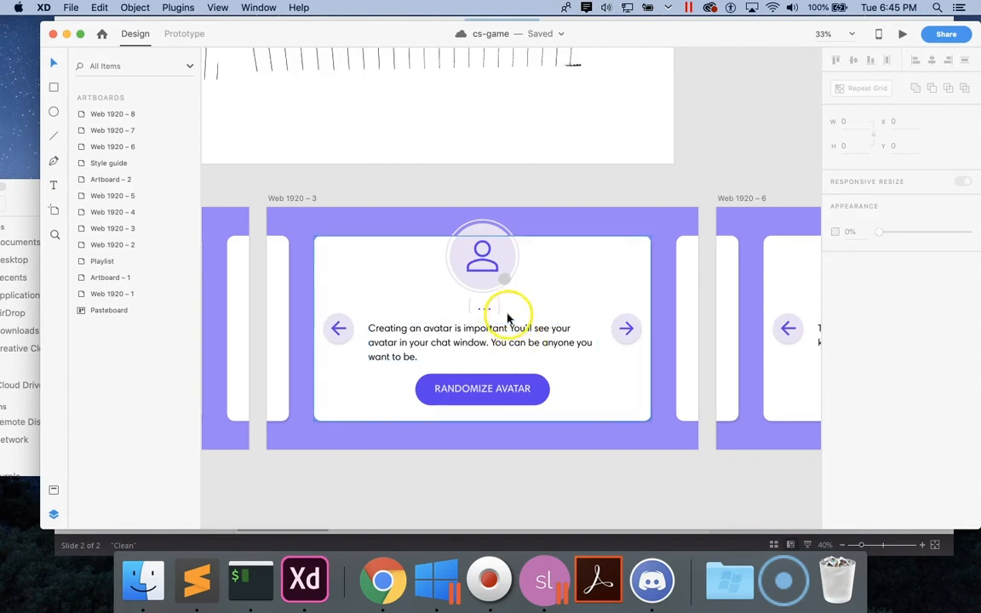
click(498, 310)
click(485, 332)
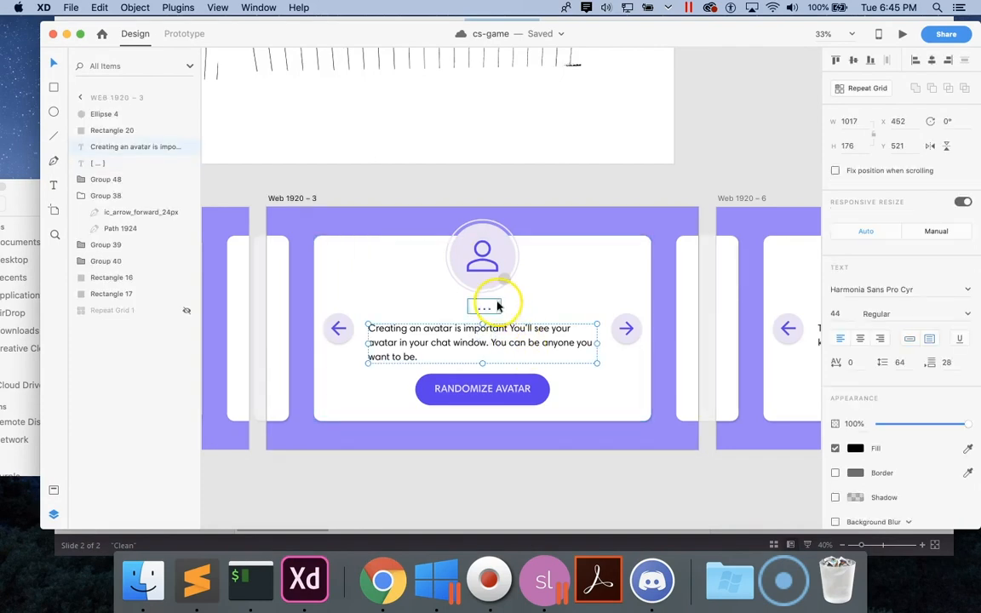
click(492, 309)
scroll(497, 308, left, 10)
scroll(497, 307, down, 3)
click(439, 269)
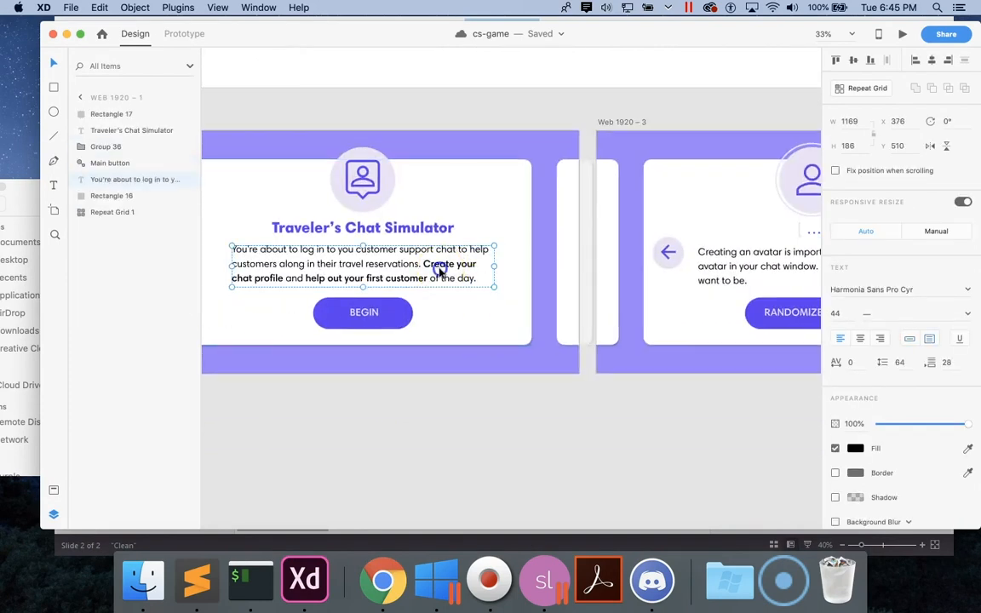
scroll(511, 264, right, 6)
click(578, 236)
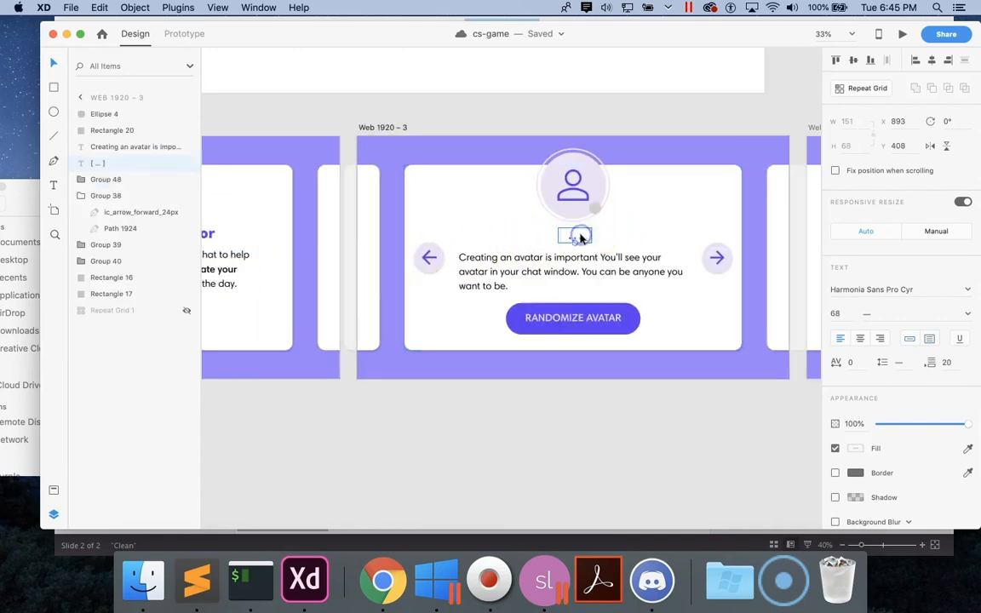
Switch back to Storyline and set the "[...]" text's font to Harmonia Sans Pro Cyr.
click(543, 579)
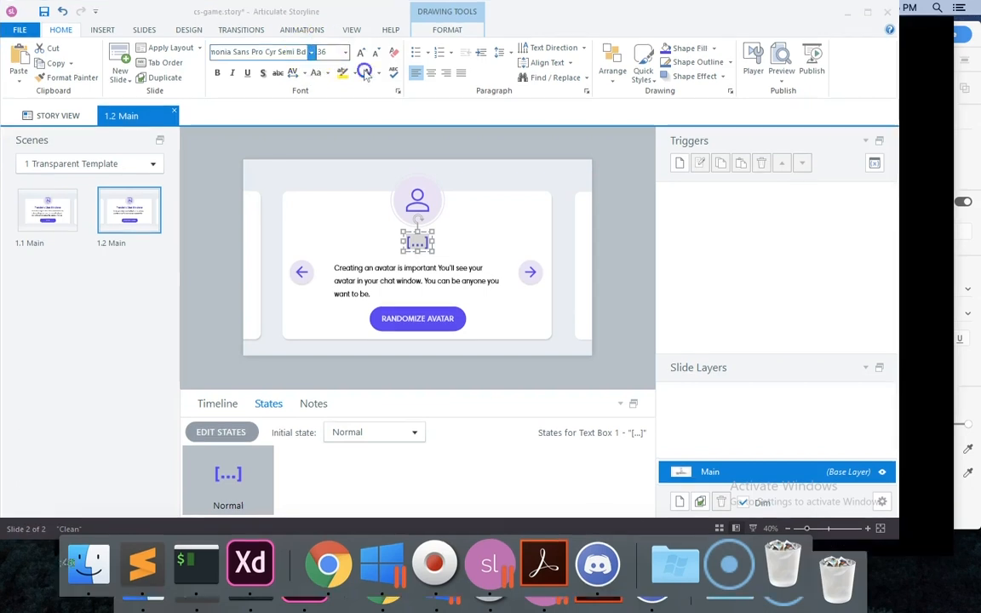
click(366, 68)
click(340, 165)
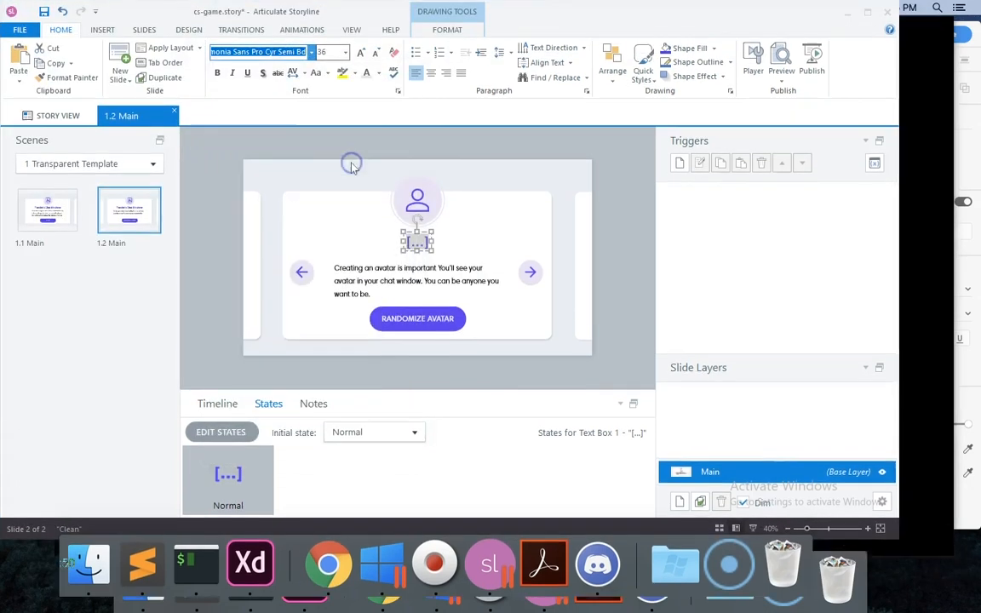
Color only the three dots between the brackets black.
click(473, 261)
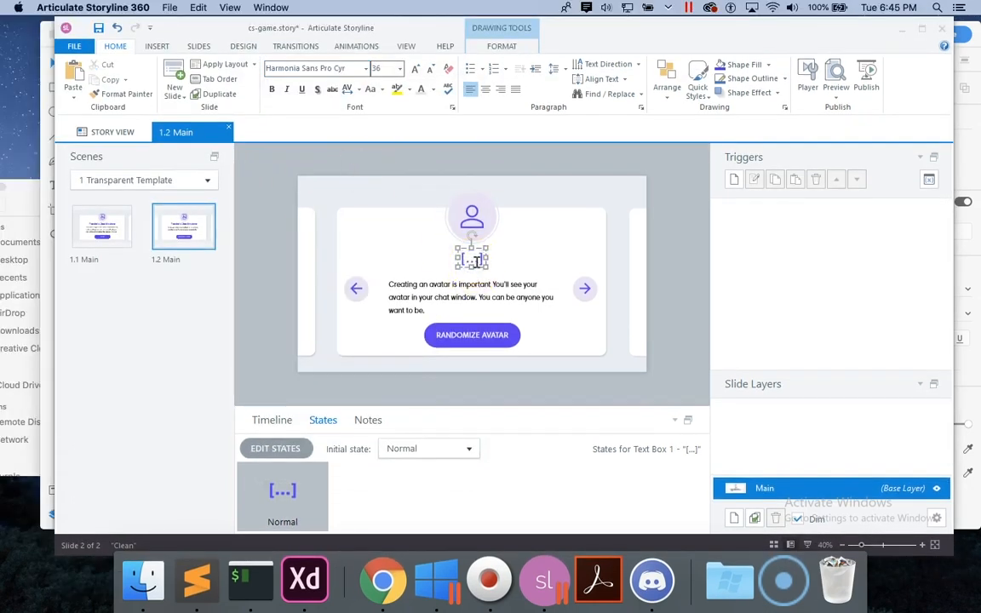
drag(474, 261, 465, 261)
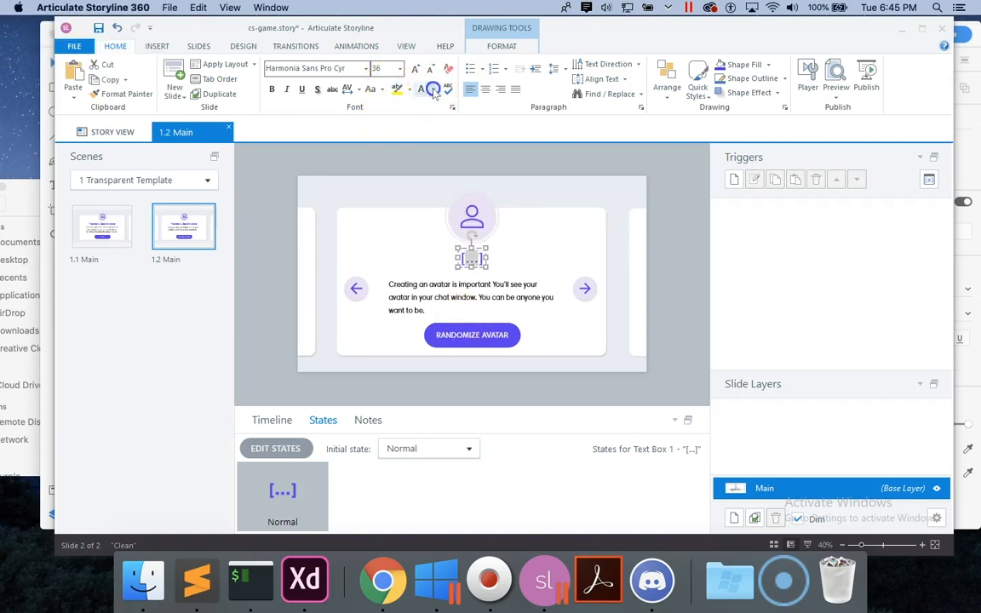
click(410, 90)
click(433, 118)
click(560, 164)
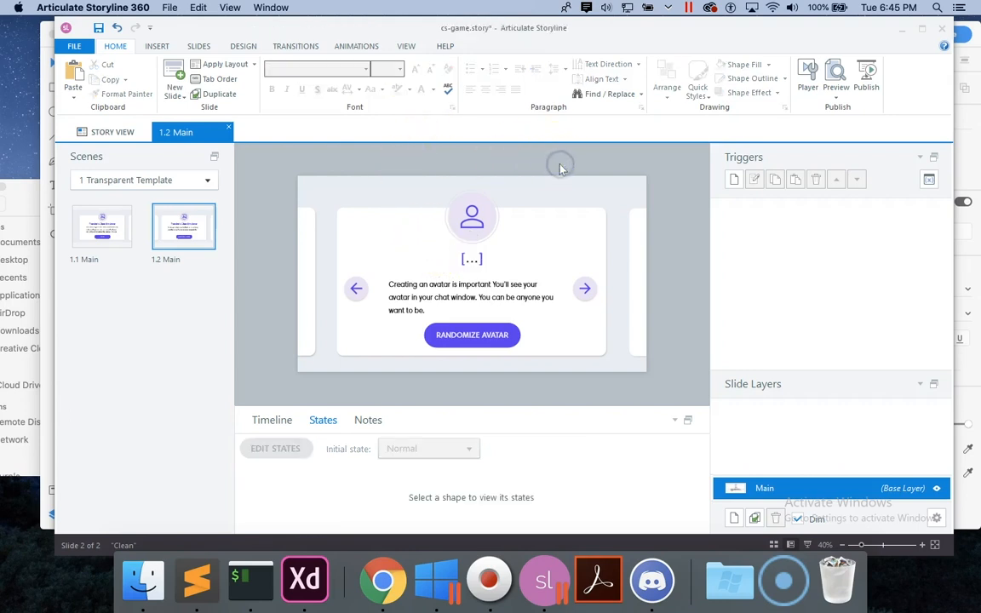
Switch to Adobe XD and examine the placeholder text below the avatar on the following artboards, including Web 1920 – 7.
click(304, 588)
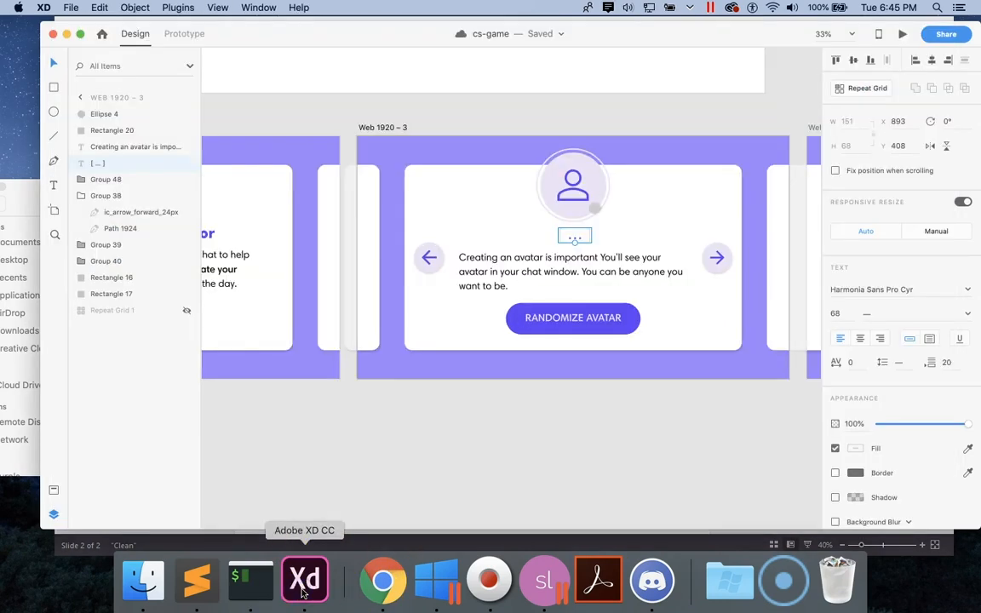
click(663, 335)
scroll(663, 335, right, 15)
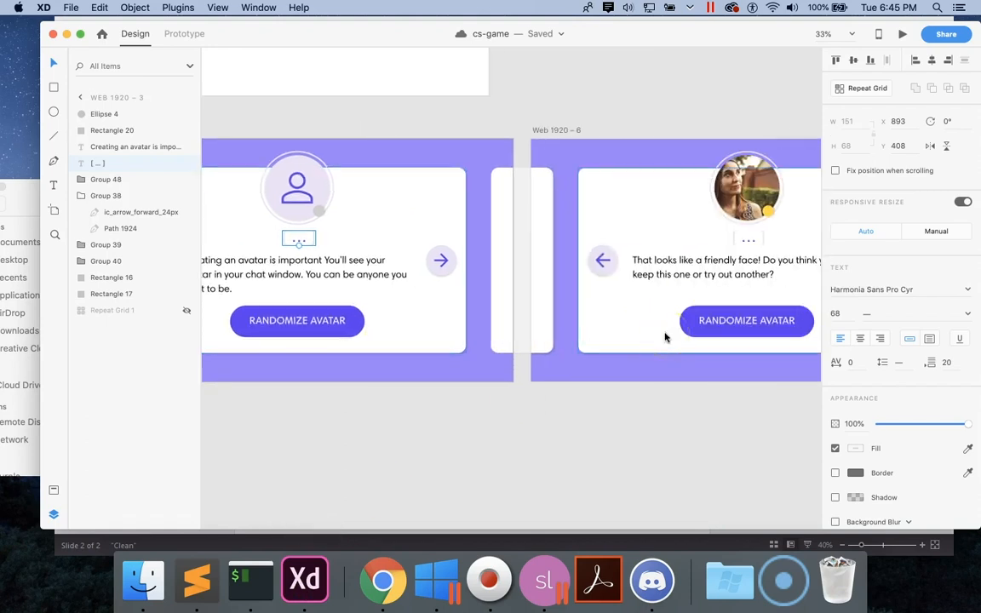
scroll(666, 337, right, 10)
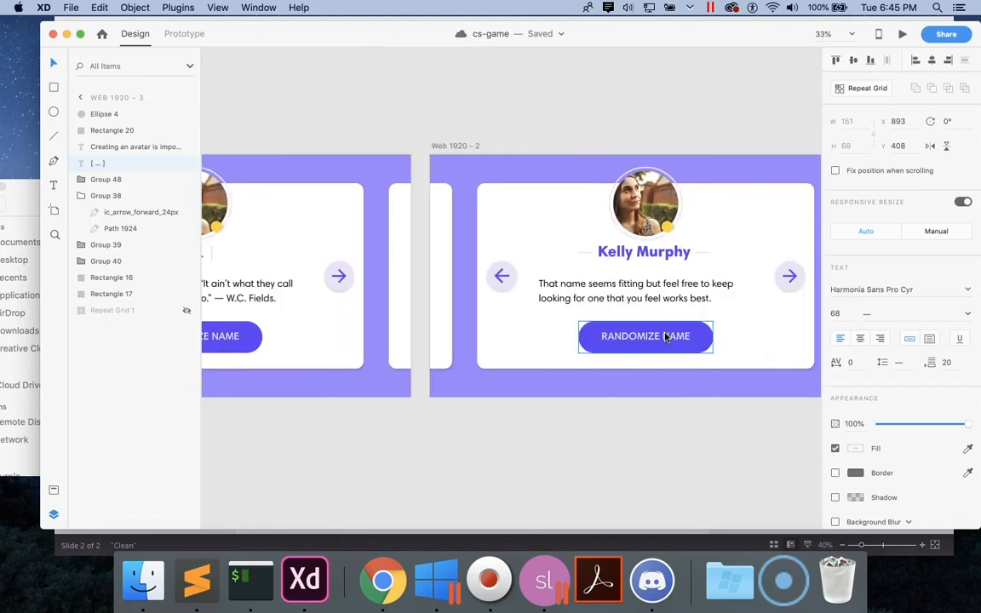
scroll(664, 335, left, 5)
click(624, 334)
click(391, 247)
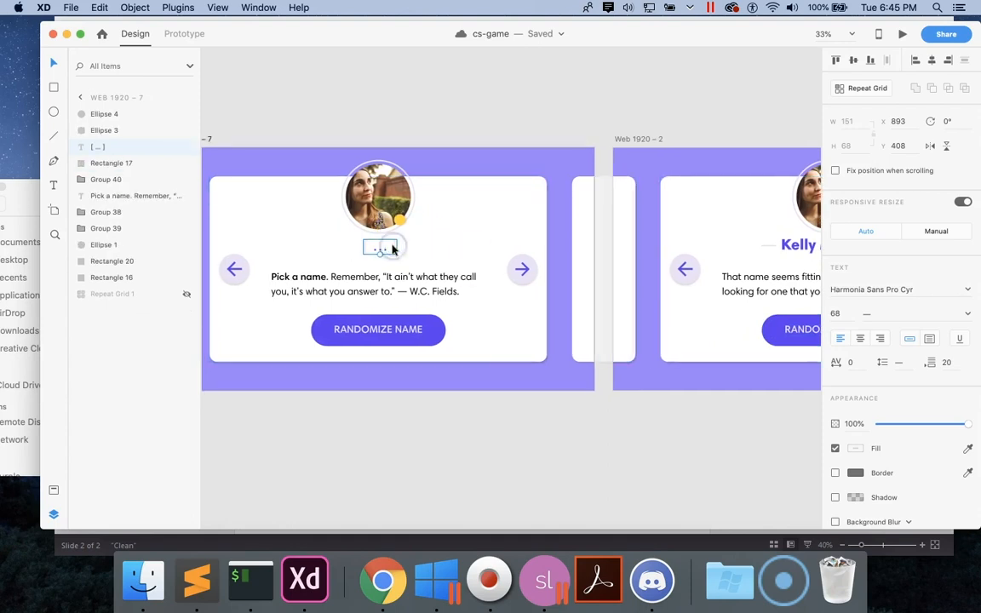
Copy the fill hex code #E6E5E6 of the dash after the avatar's name on the Web 1920 – 2 artboard.
scroll(579, 213, right, 5)
click(589, 248)
double_click(595, 249)
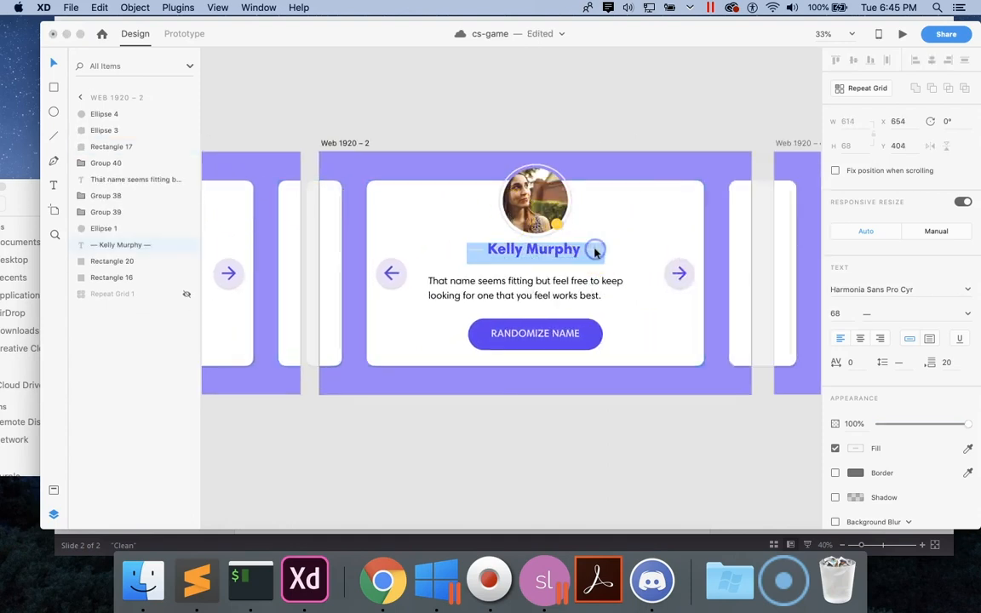
click(595, 251)
double_click(591, 249)
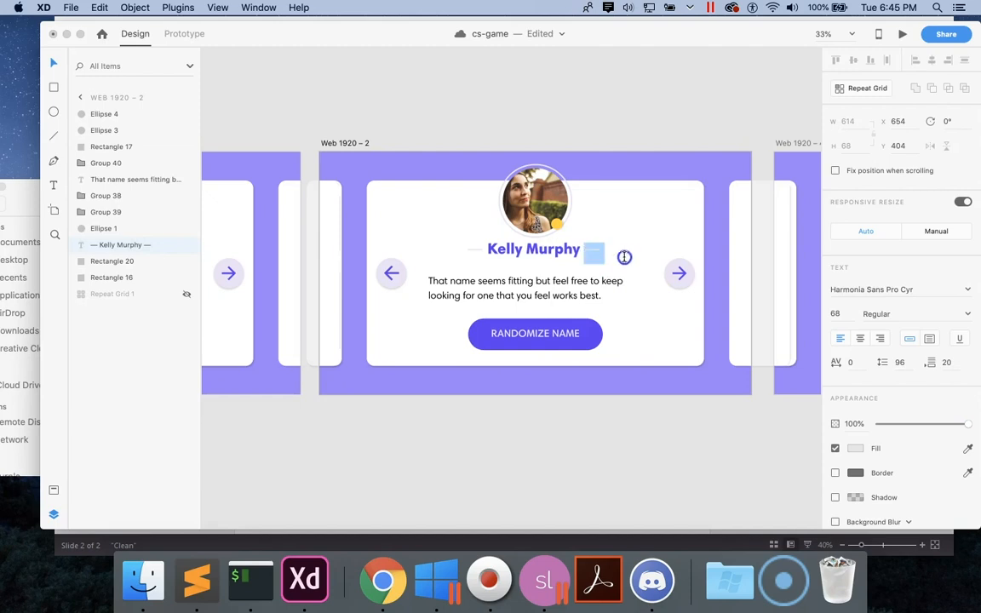
click(856, 449)
click(758, 499)
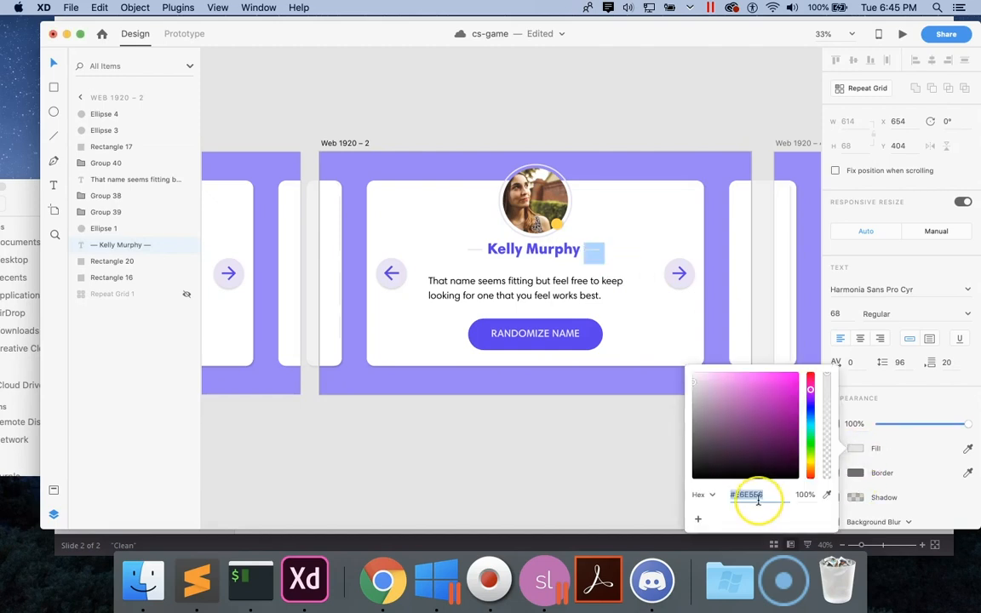
Switch back to Storyline and set the font color of the square brackets around the dots to #E6E5E6.
click(544, 580)
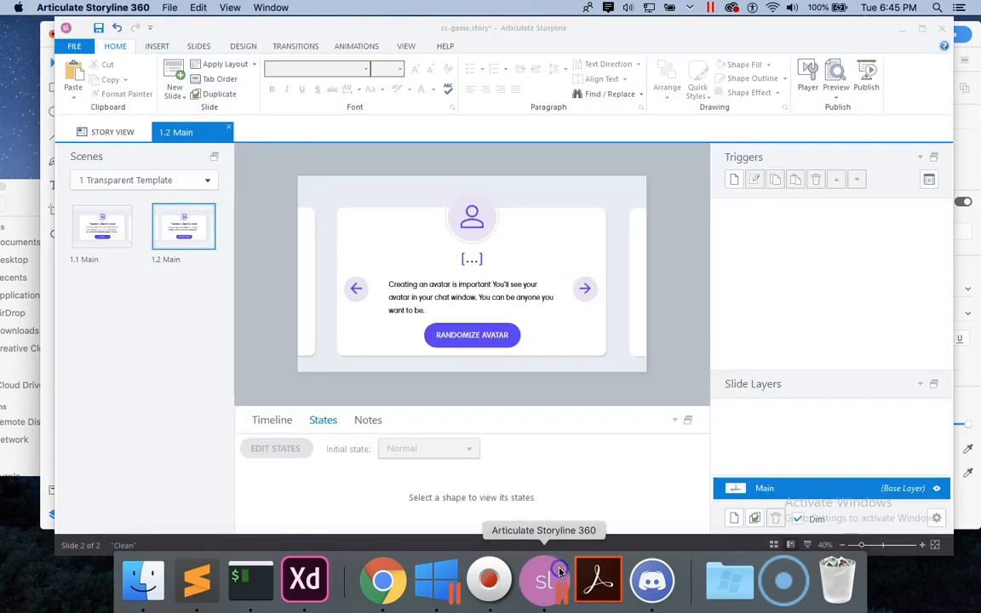
click(472, 258)
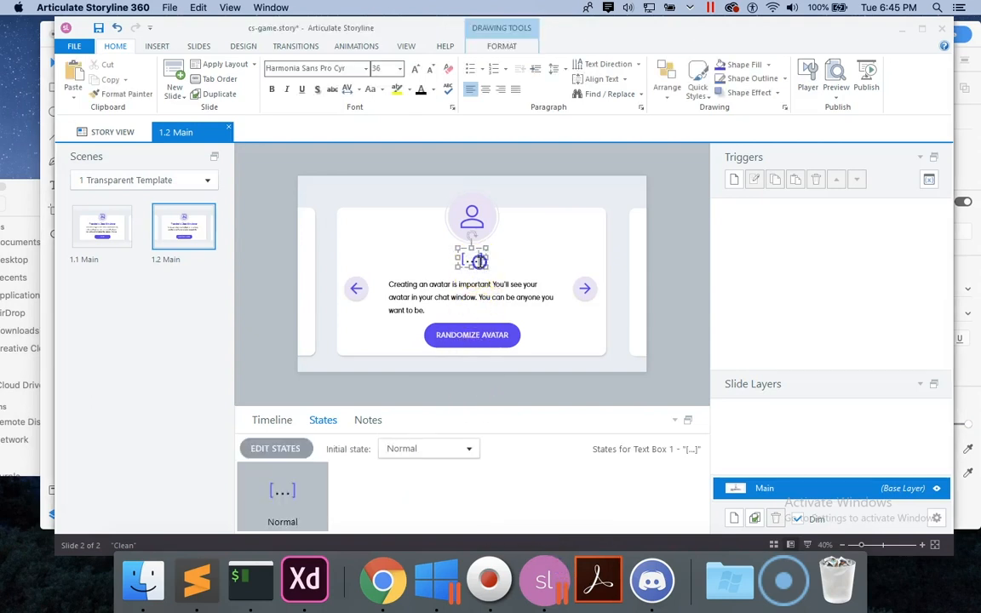
click(433, 89)
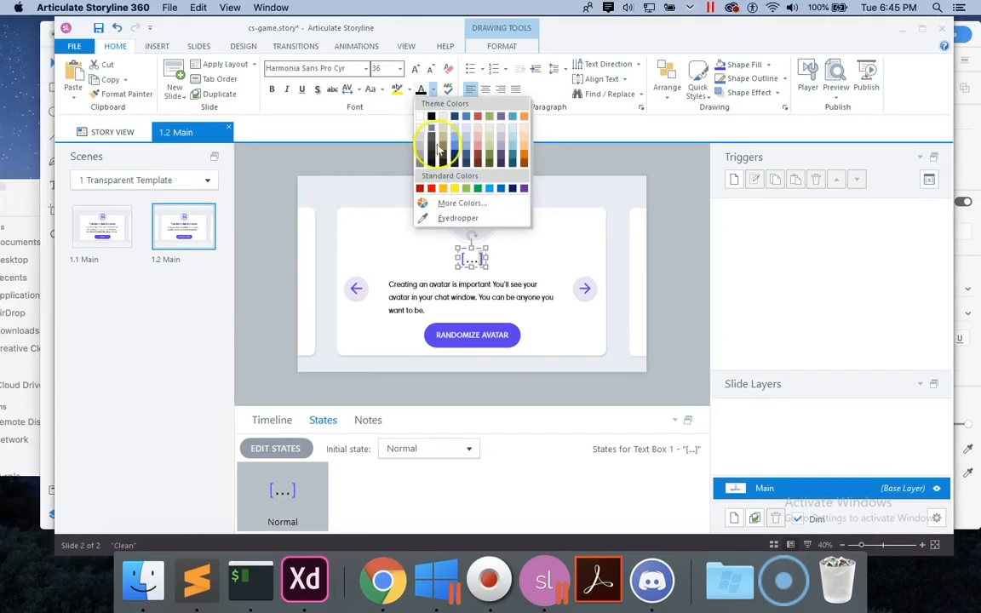
click(438, 203)
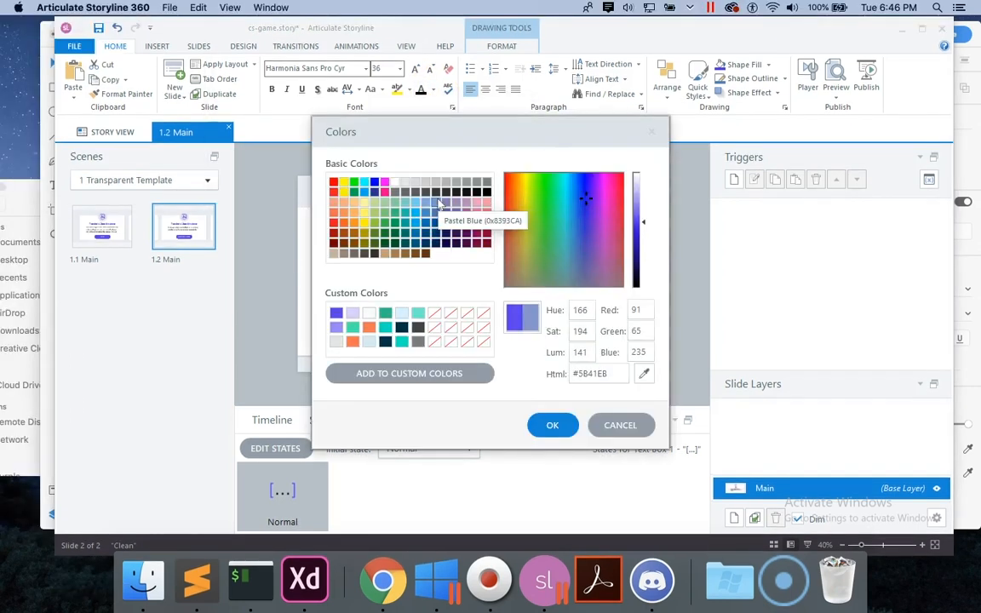
double_click(580, 379)
key(ctrl+v)
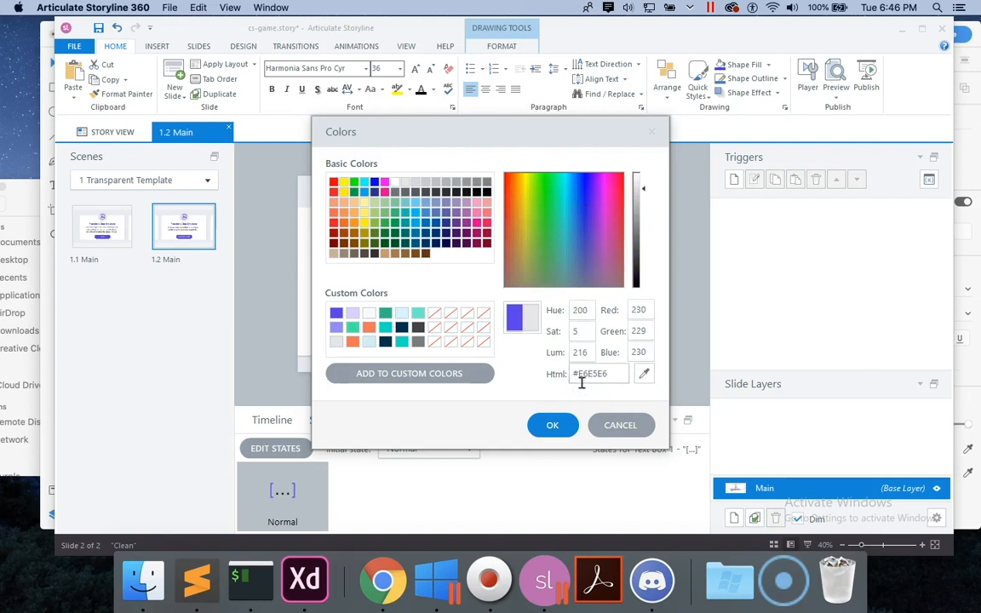
click(551, 424)
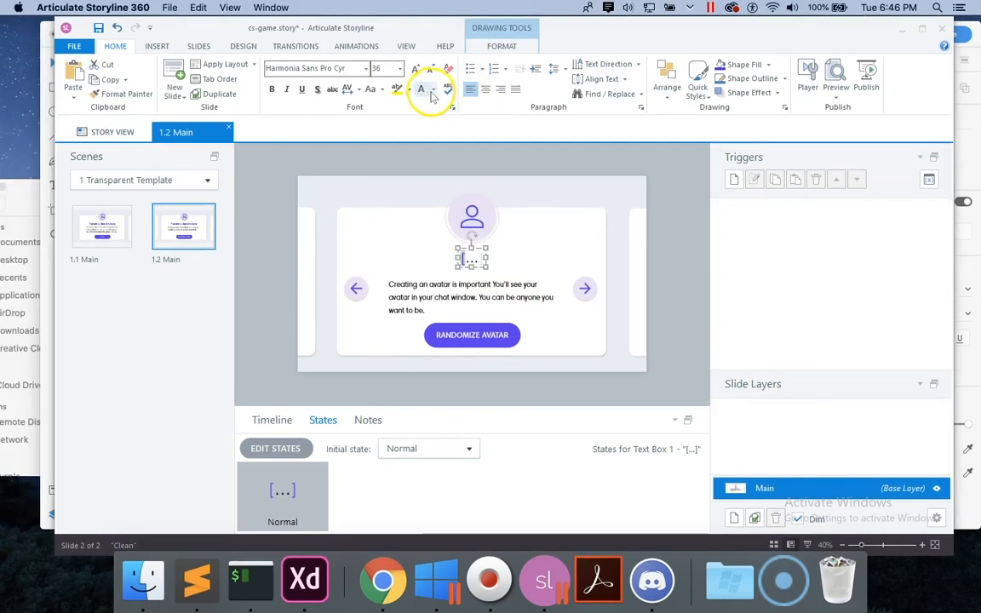
click(701, 314)
Recolor the three dots between the brackets purple using the Eyedropper.
click(921, 546)
click(921, 546)
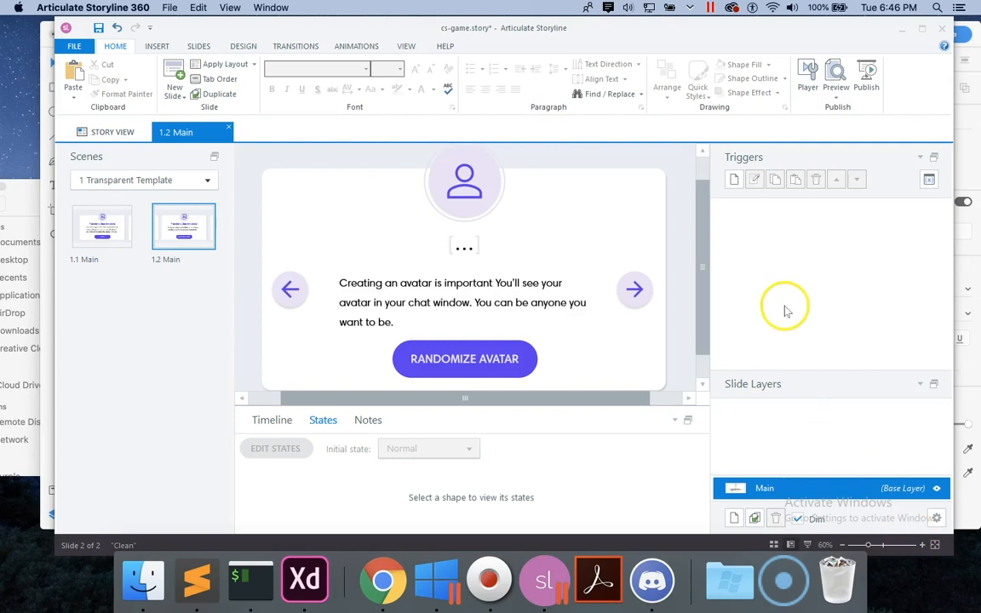
click(475, 244)
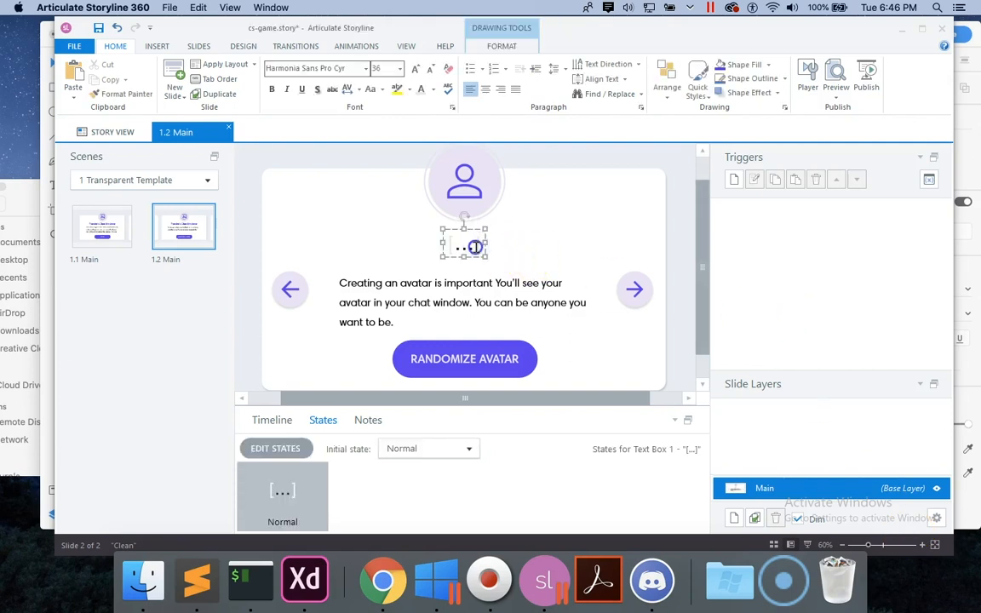
double_click(474, 246)
click(433, 89)
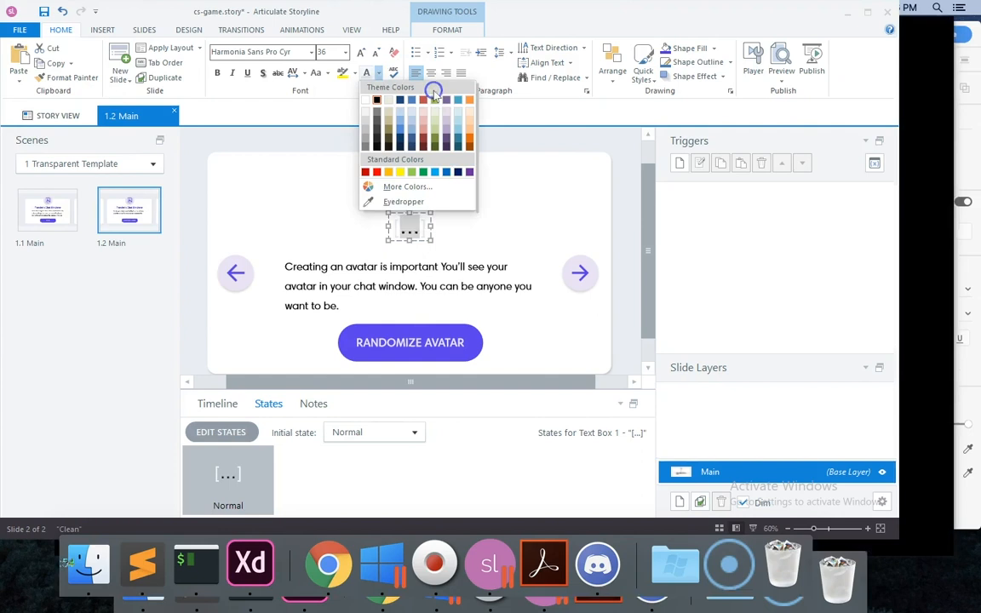
click(440, 219)
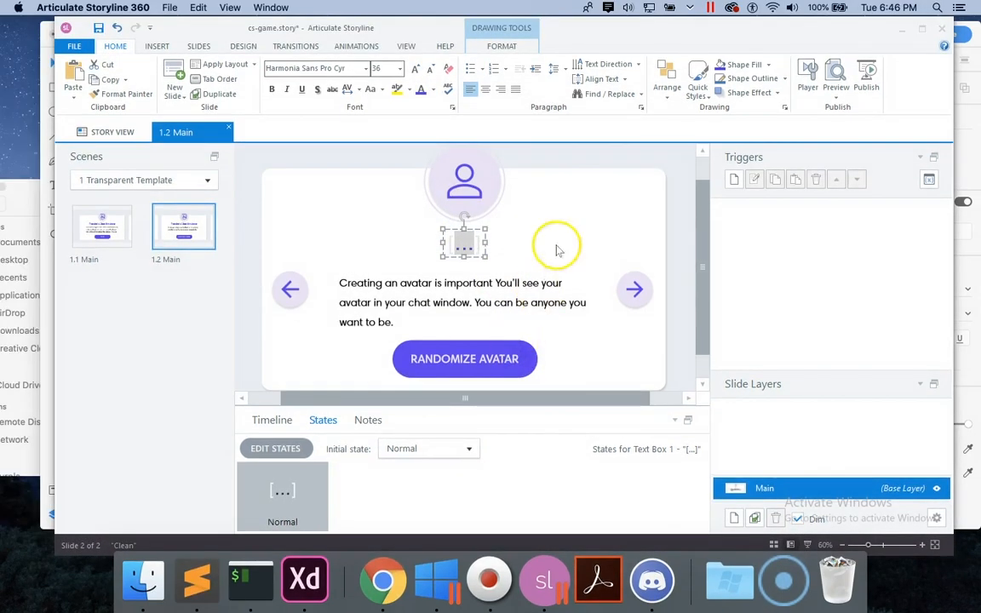
click(504, 225)
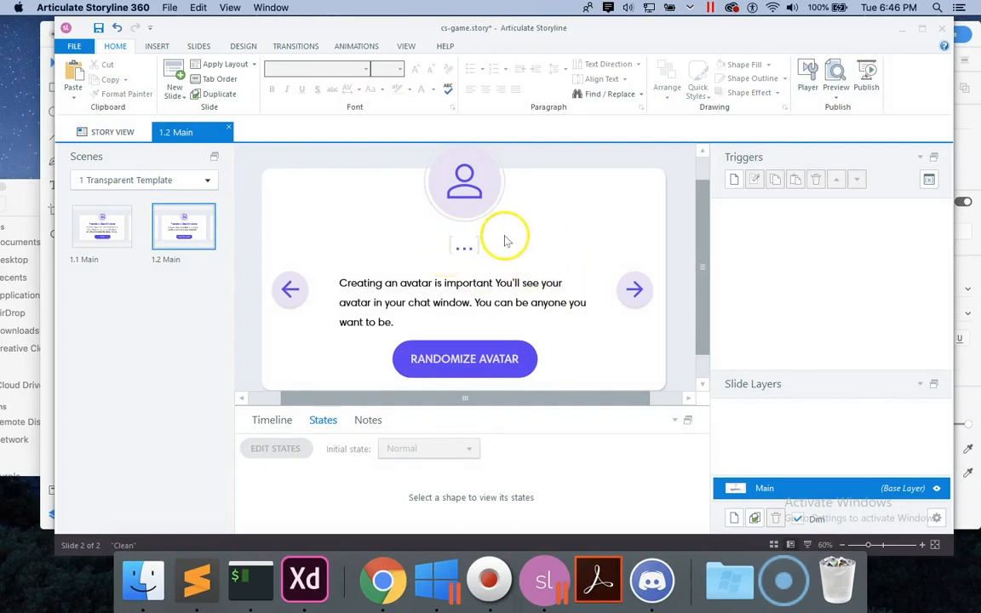
Nudge the body text box about creating an avatar slightly upward on slide 1.2.
click(499, 288)
click(499, 269)
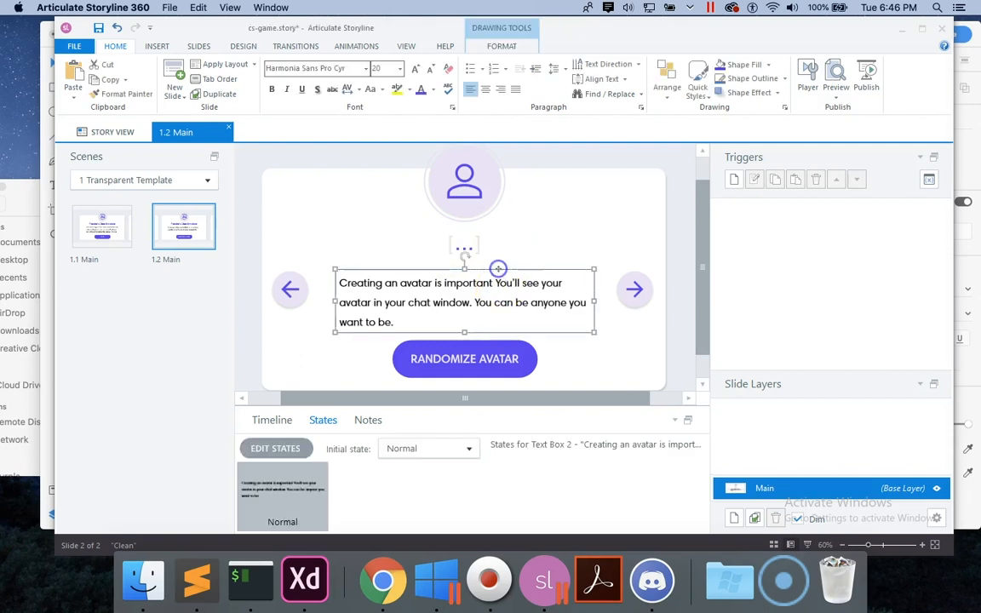
key(Up)
key(Up)
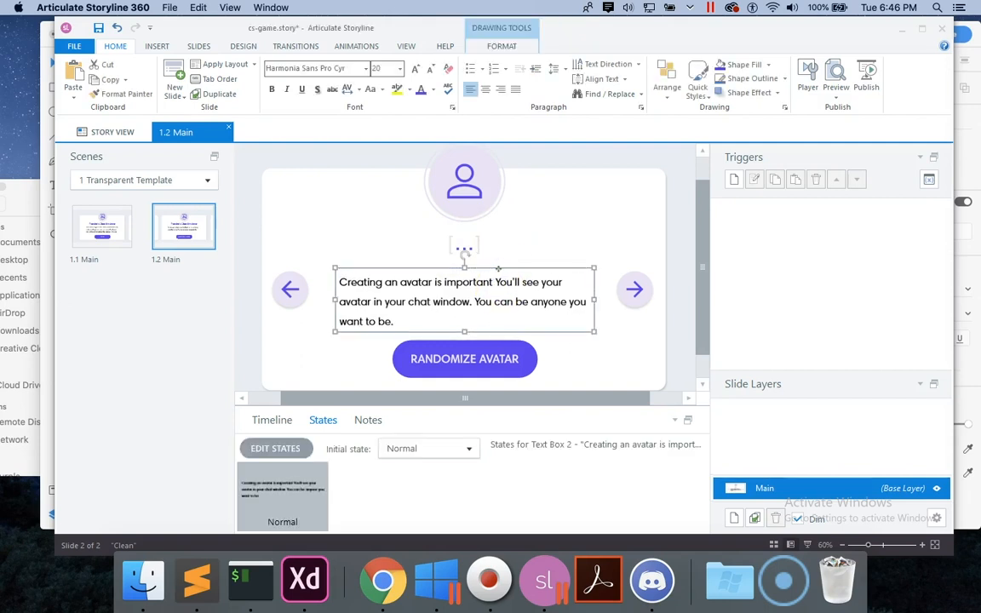
Nudge the body text box about creating an avatar slightly further up and deselect it.
click(542, 250)
click(512, 288)
key(Escape)
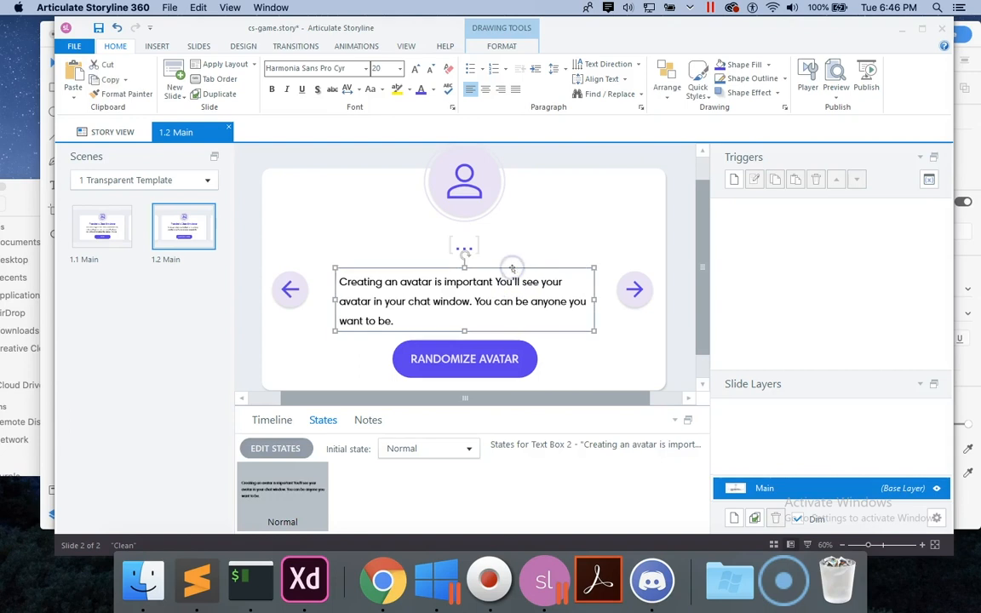
click(551, 237)
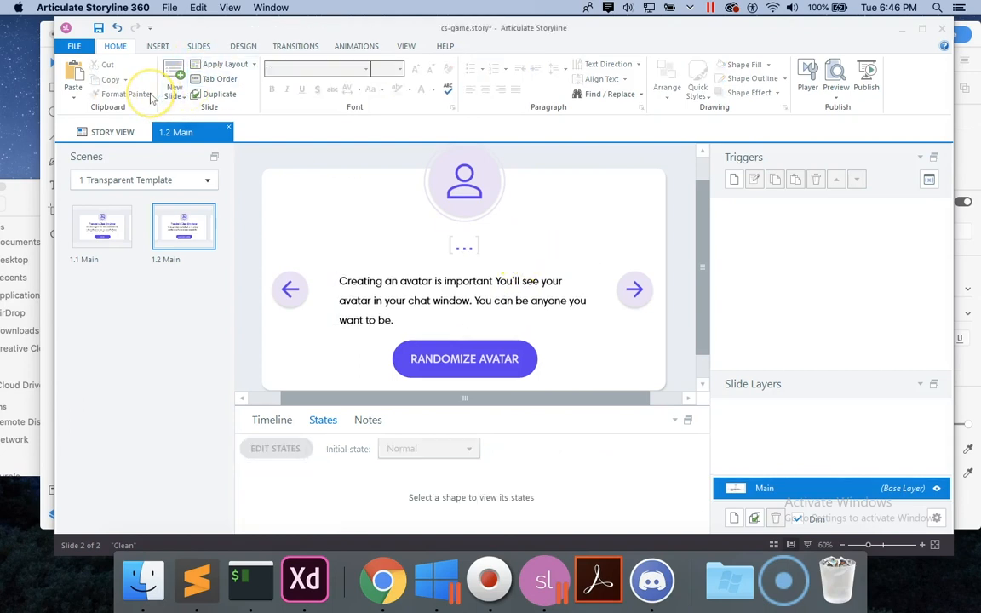
click(131, 55)
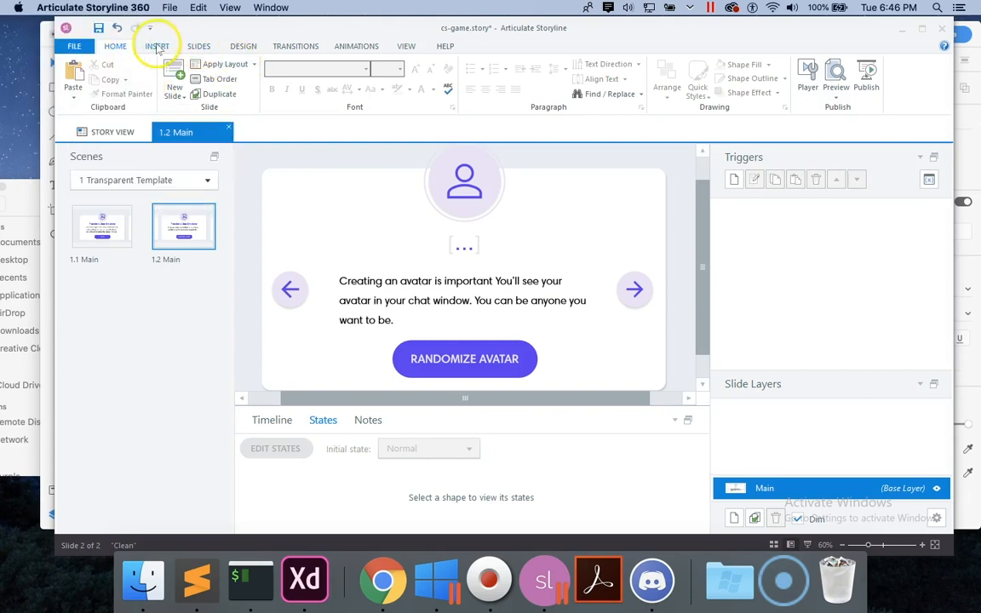
click(156, 46)
click(198, 47)
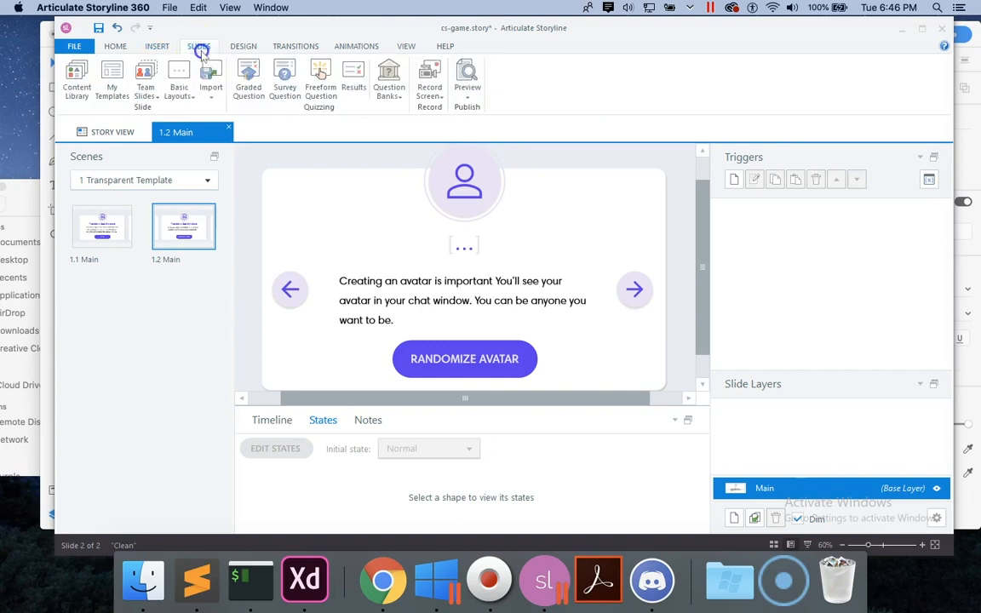
click(235, 49)
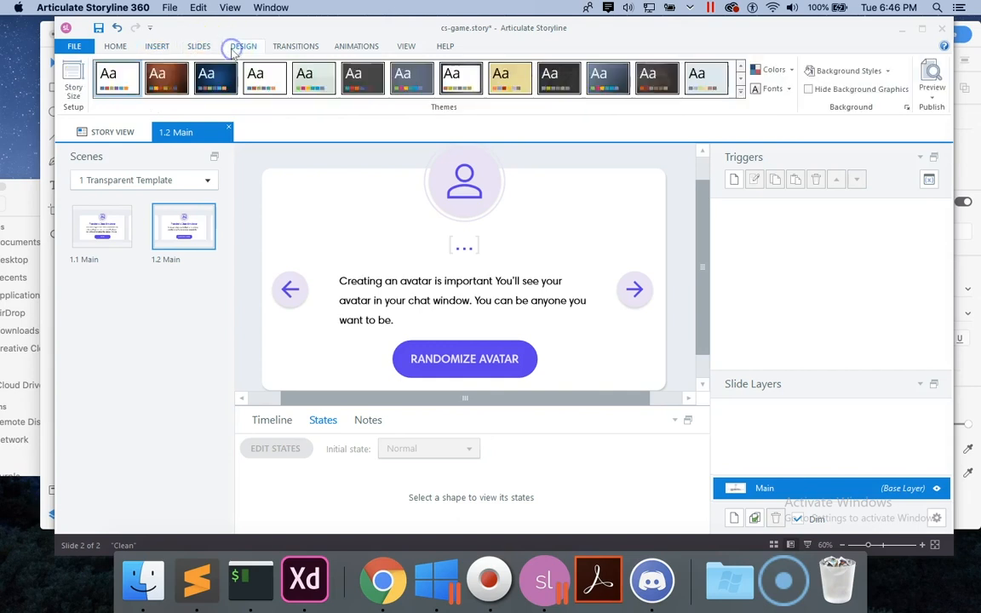
click(406, 47)
click(125, 49)
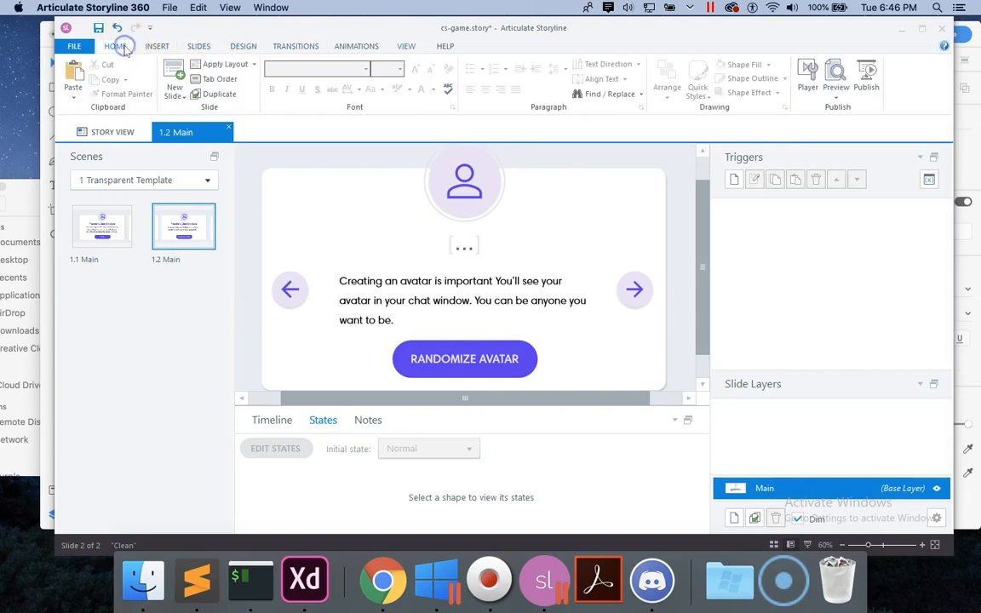
Open the tab order of slide 1.2 and set the avatar picture's alternate text to "Placeholder for avatar".
click(218, 78)
click(489, 115)
drag(519, 77, 645, 87)
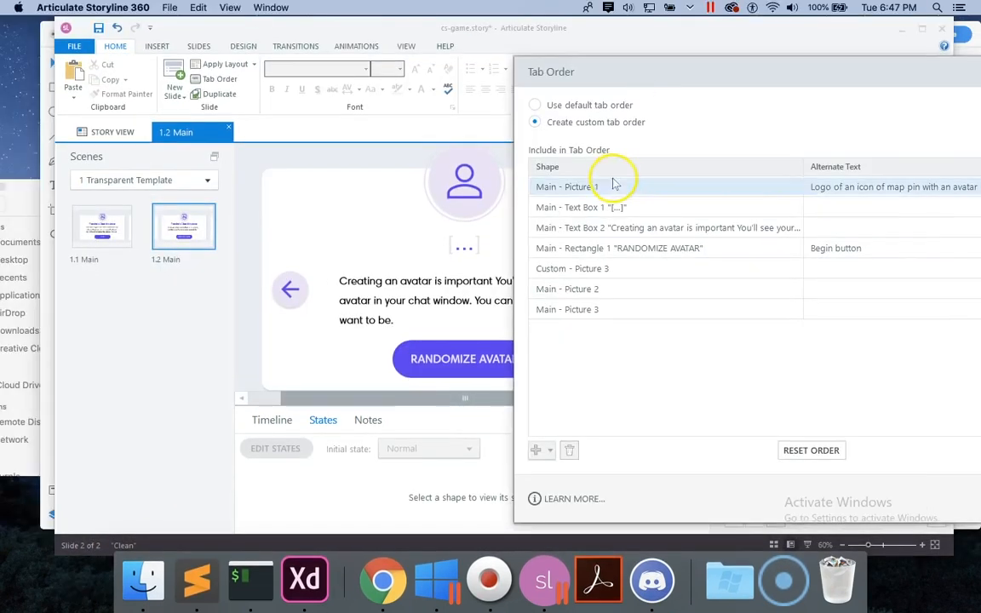
click(554, 170)
click(806, 175)
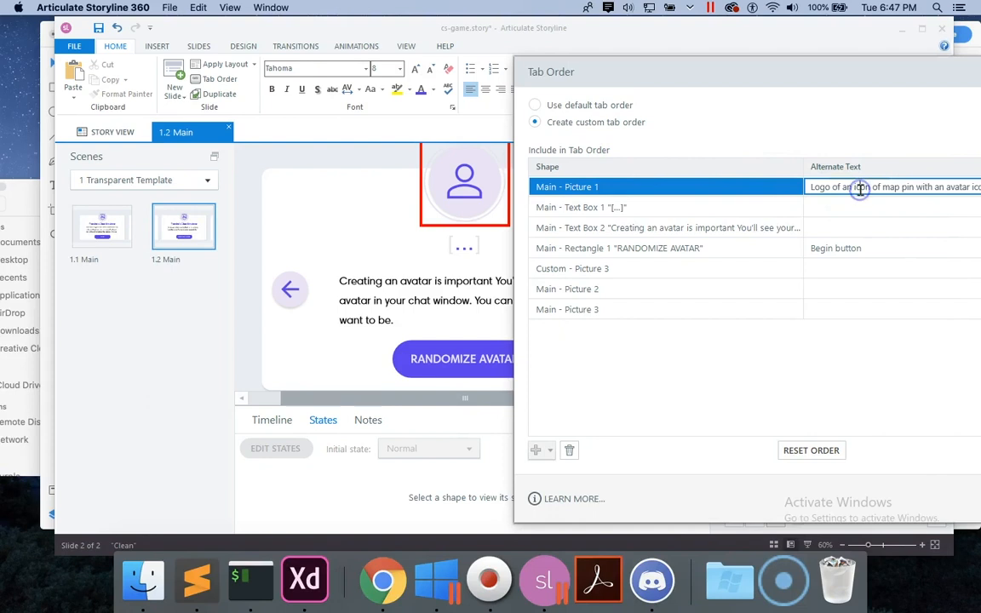
triple_click(860, 189)
key(BackSpace)
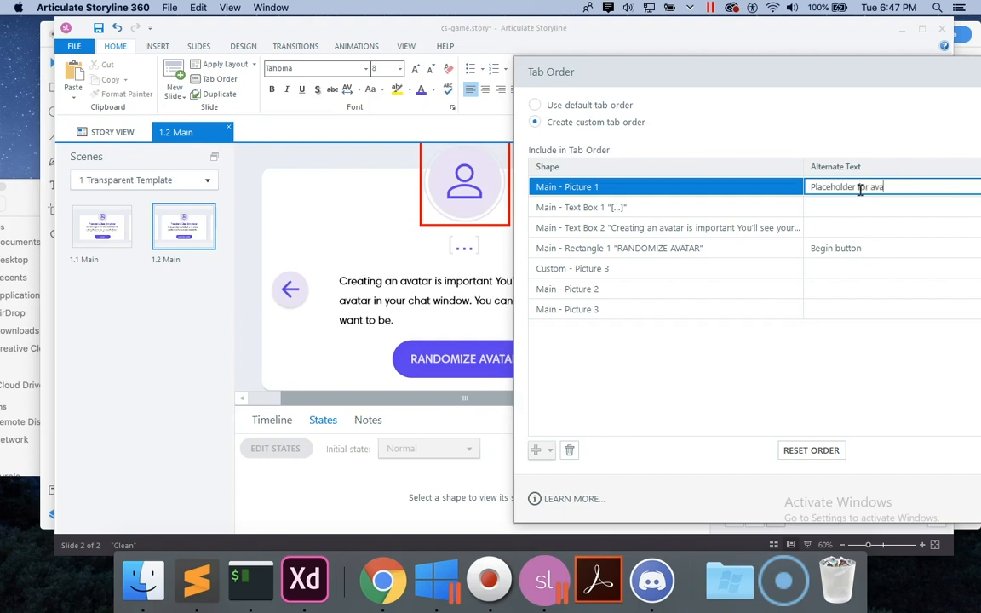
Set the alternate text of the bracketed dots text box to "Placeholder for text".
click(845, 208)
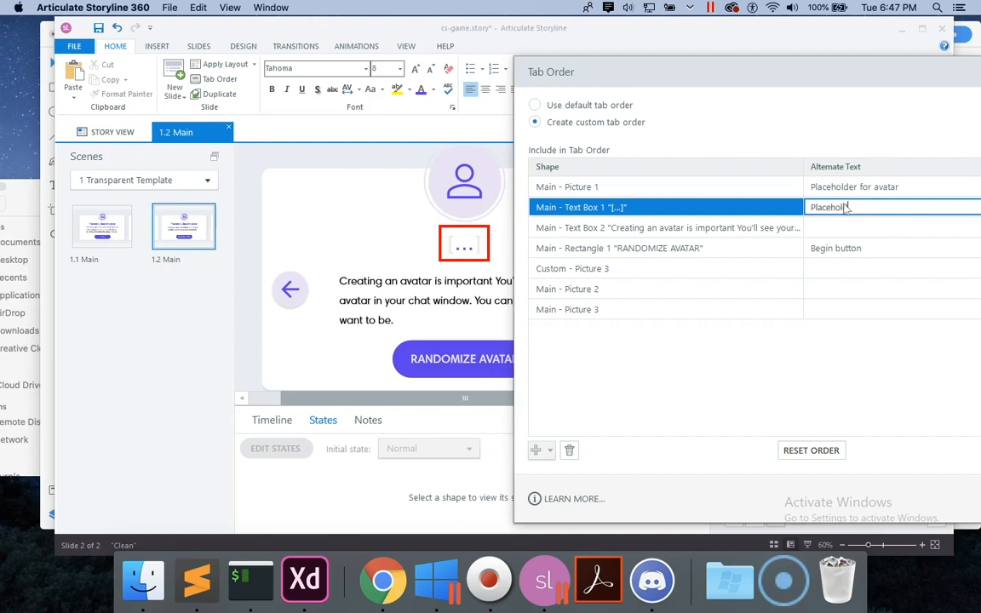
click(809, 224)
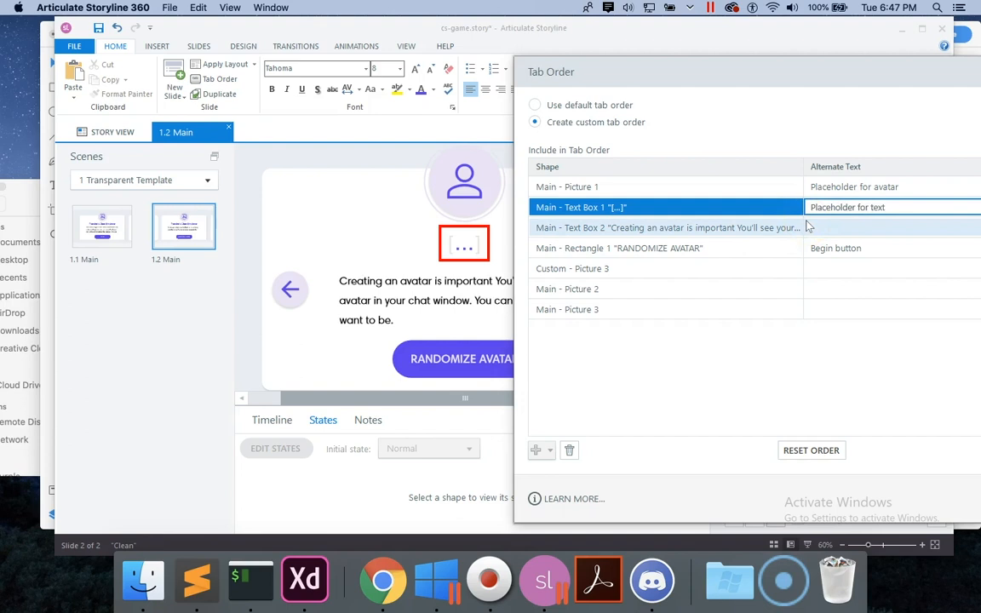
click(828, 233)
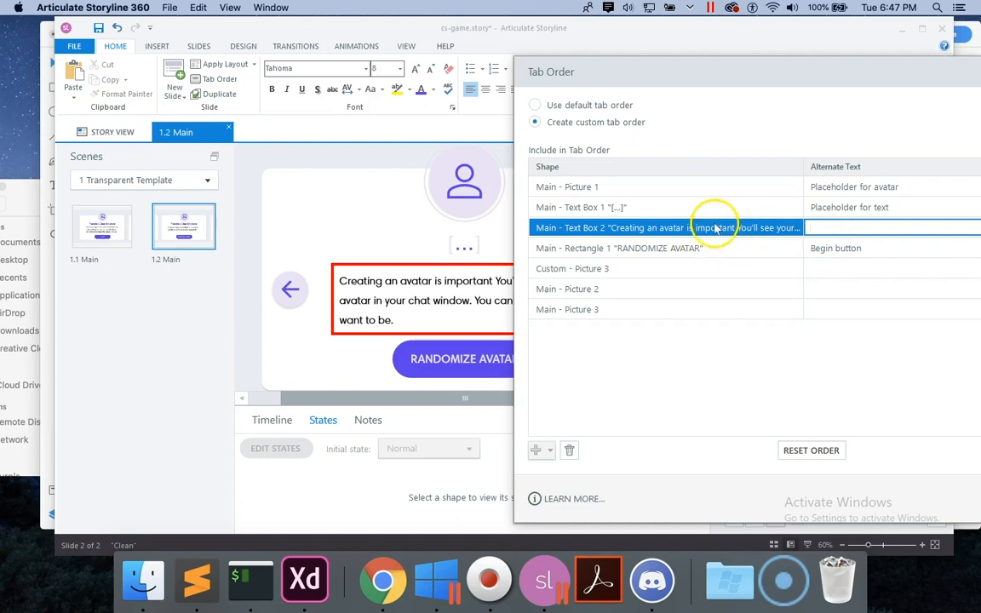
Change the alternate text of the RANDOMIZE AVATAR rectangle to "Randomize avatar button".
click(851, 249)
triple_click(853, 252)
click(841, 247)
drag(830, 249, 745, 247)
text(Randomiz)
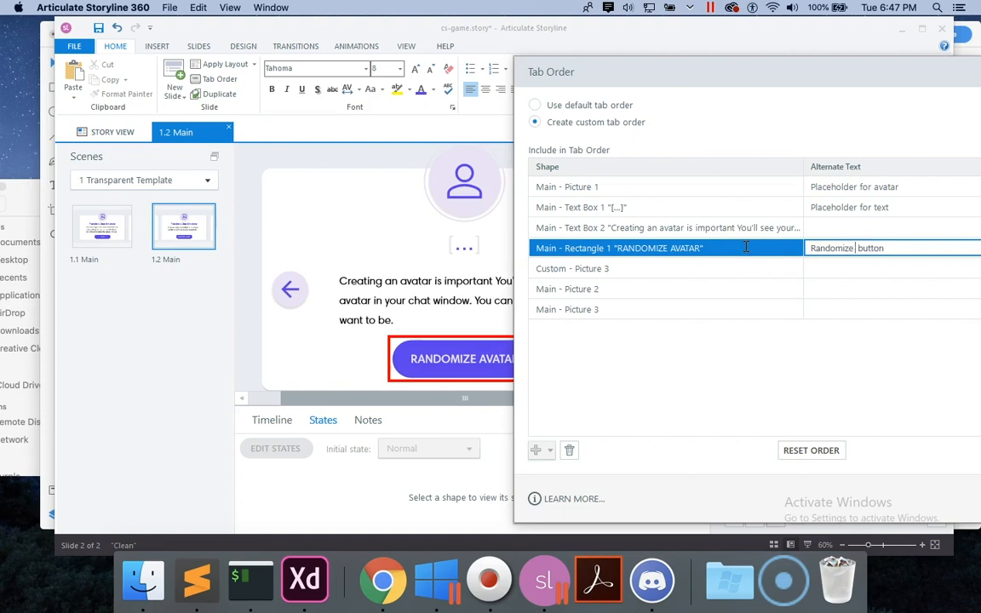
text(e avatar)
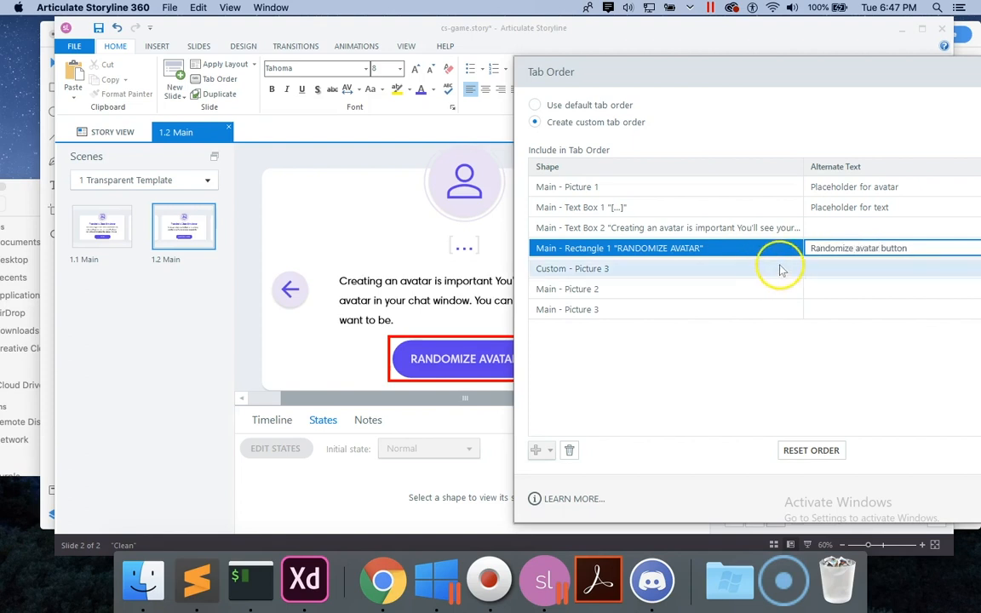
Give Main - Picture 2 the alternate text "back arrow" and Main - Picture 3 the alternate text "next arrow".
click(824, 271)
click(689, 275)
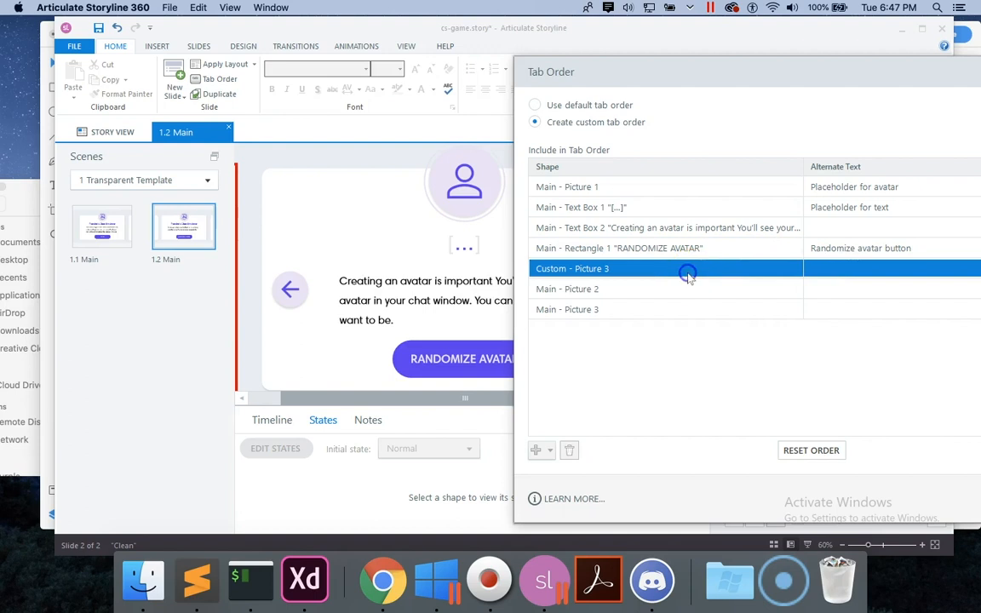
drag(663, 72, 686, 73)
click(592, 268)
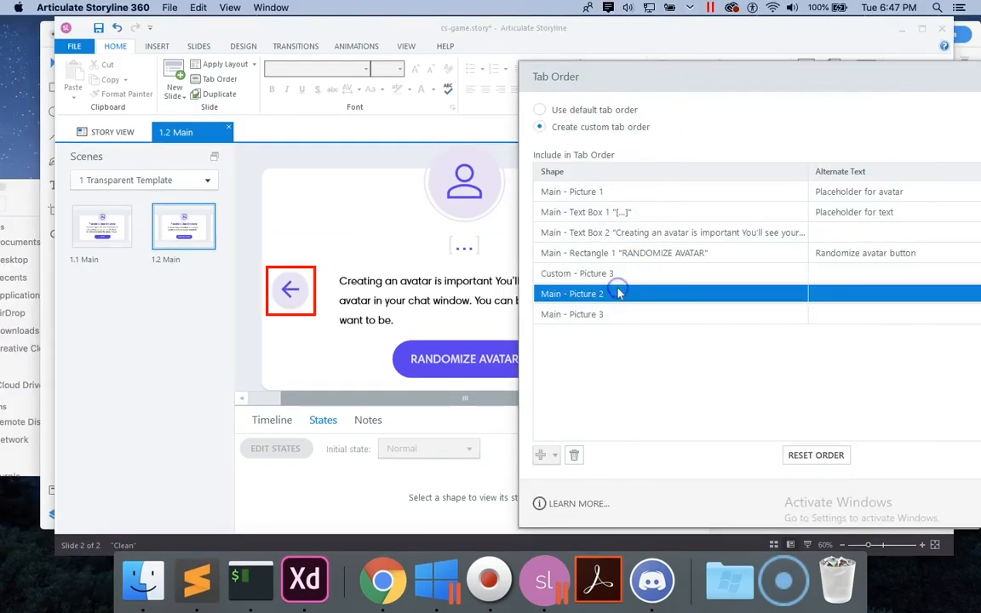
click(839, 294)
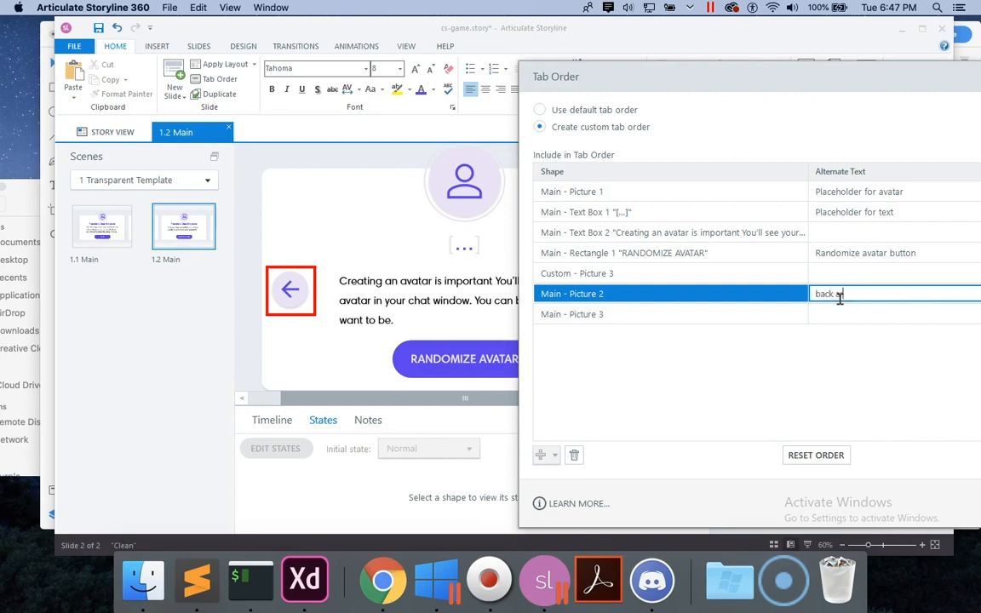
text(back arrow)
click(832, 314)
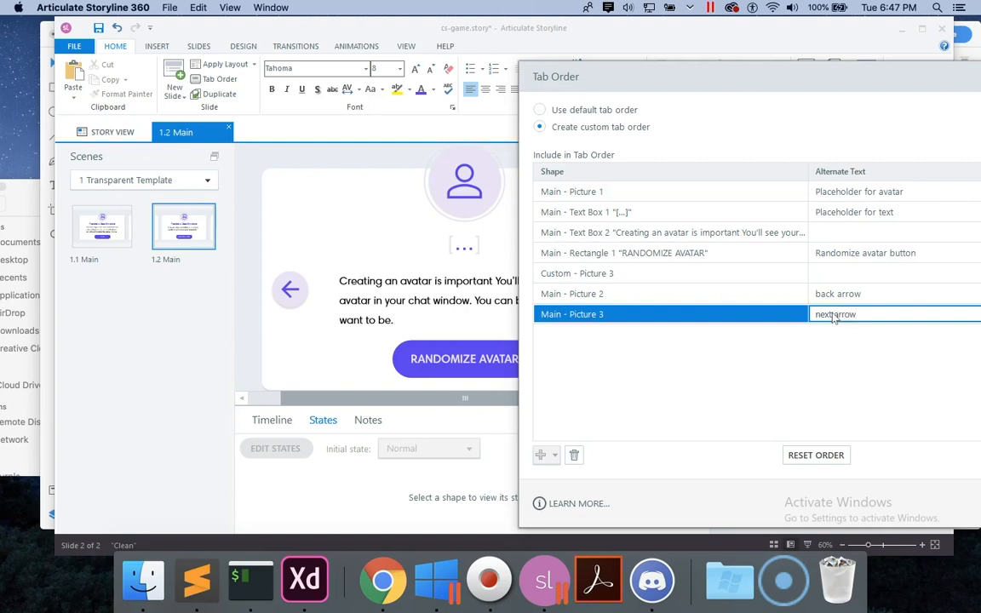
Check the tab order entry by entry against the highlighted objects on the slide, from the avatar picture to the back arrow.
drag(794, 85, 738, 81)
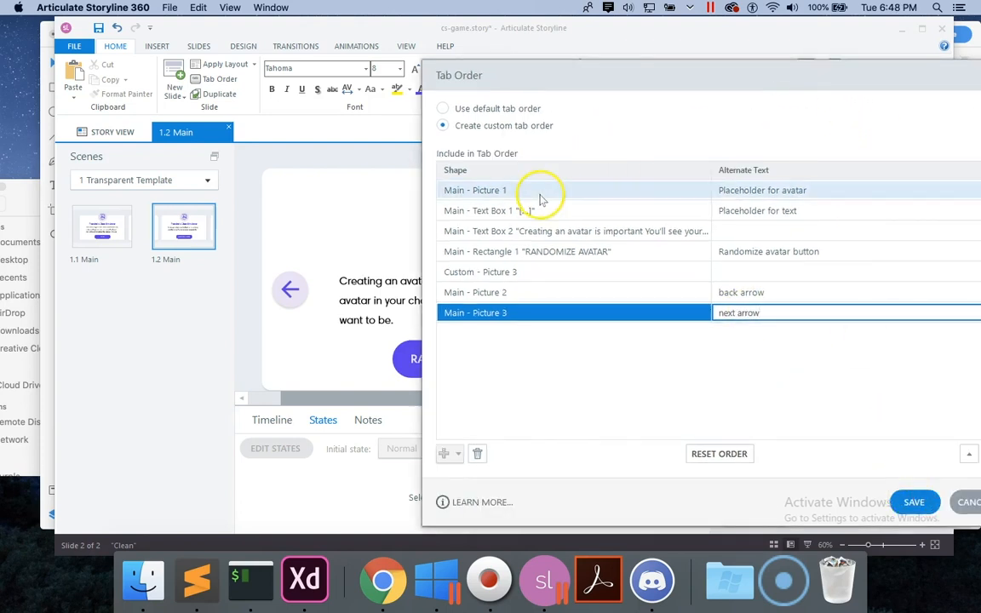
drag(570, 74, 705, 72)
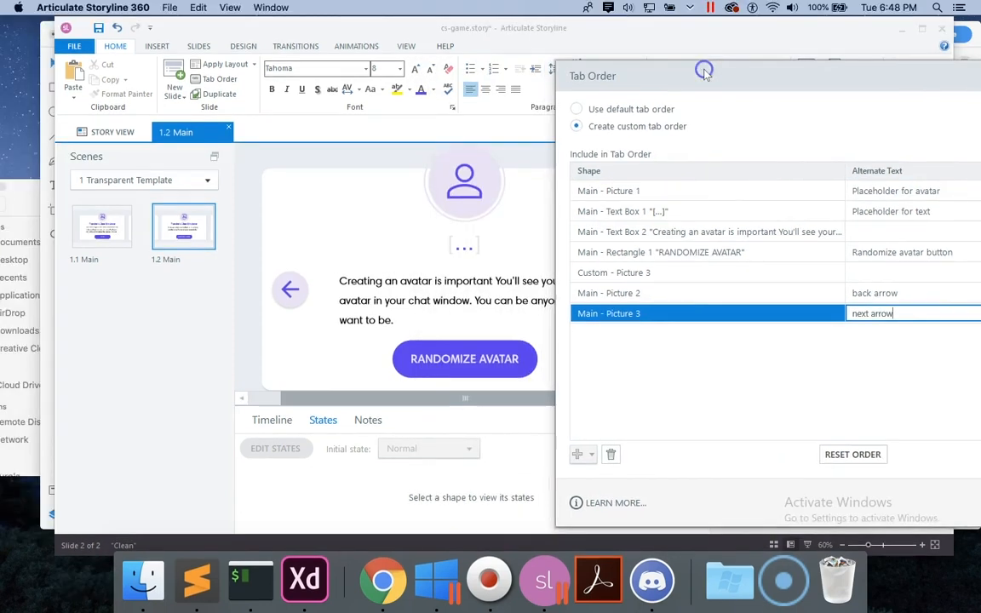
click(634, 192)
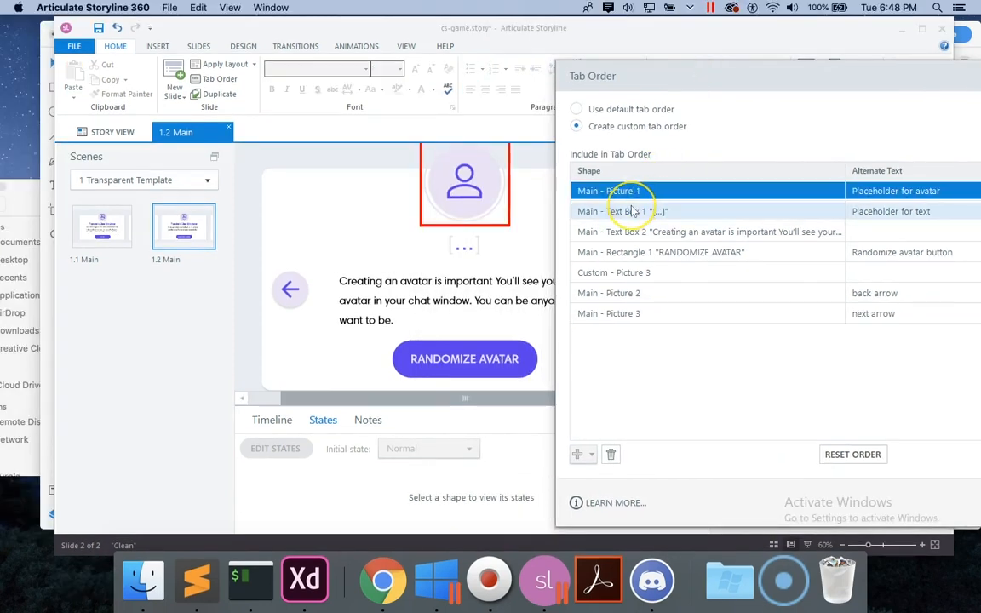
click(634, 212)
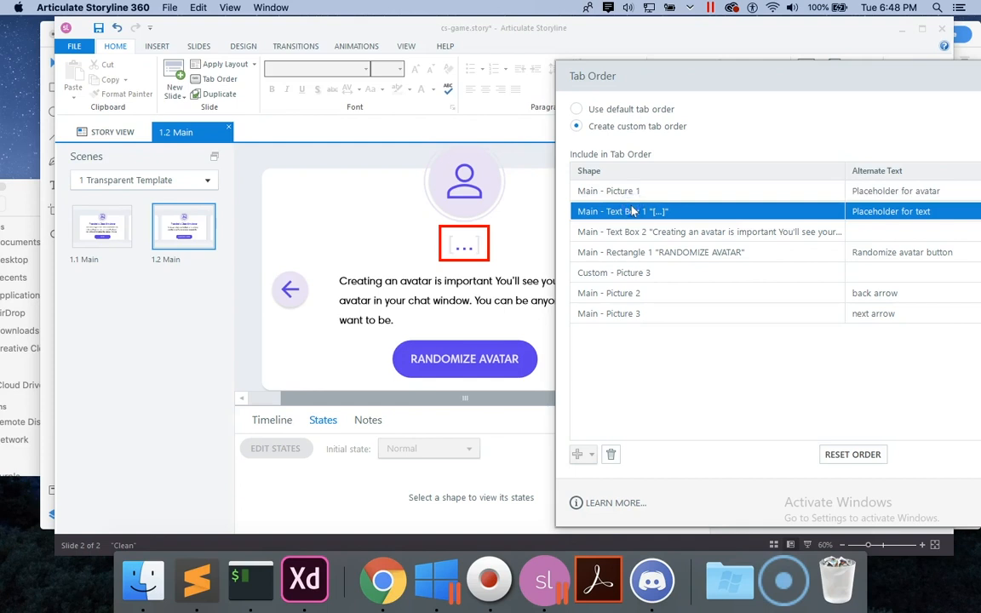
click(625, 235)
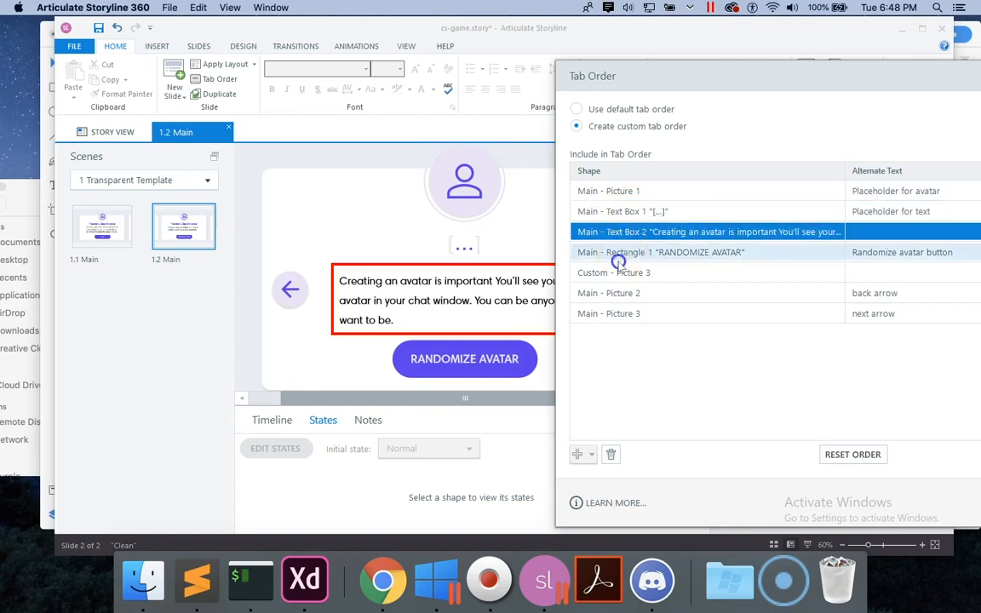
click(621, 254)
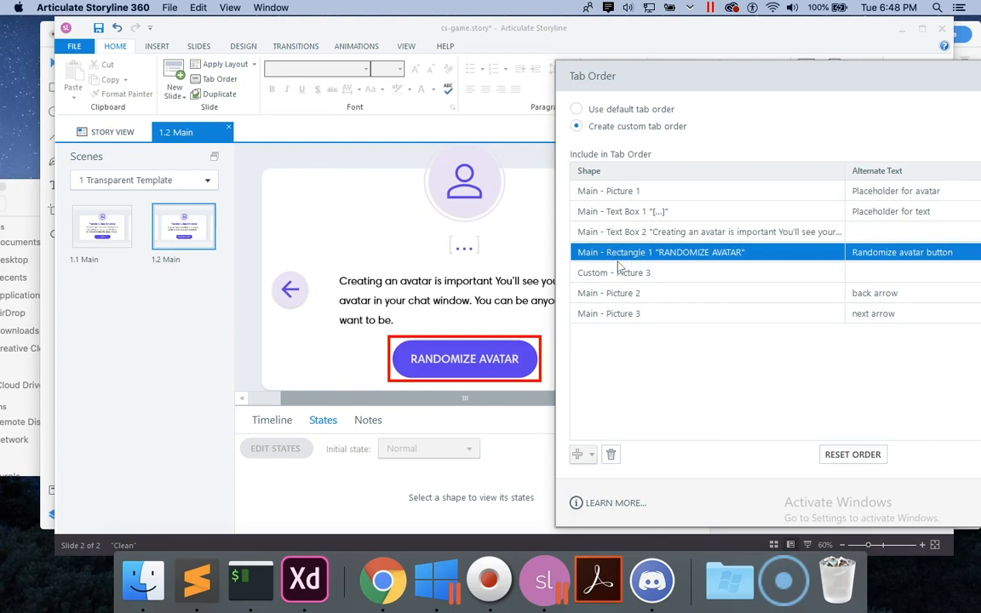
click(622, 273)
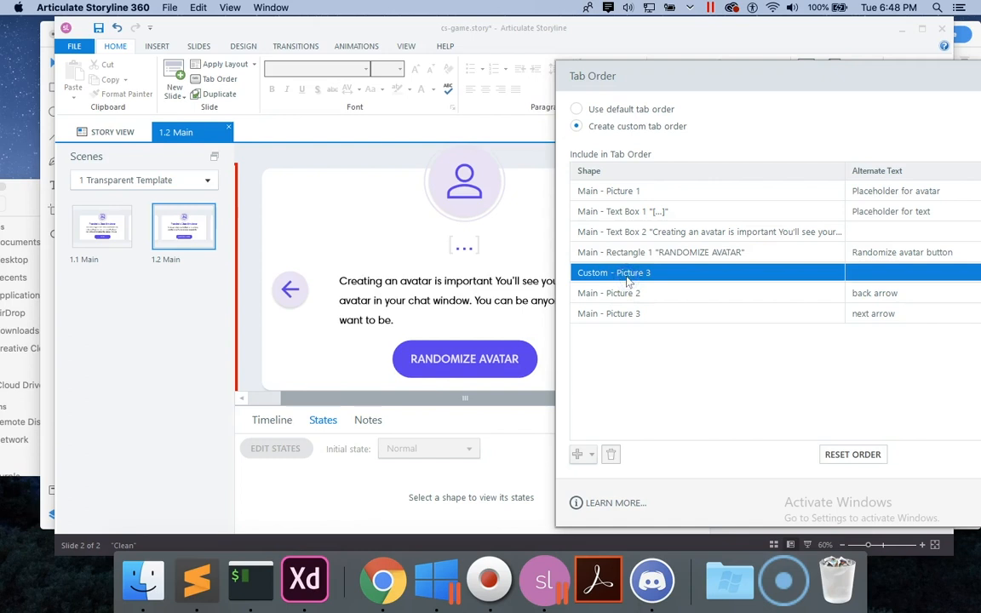
click(626, 293)
Move the next arrow picture ahead of the back arrow in the tab order and save the order.
click(628, 313)
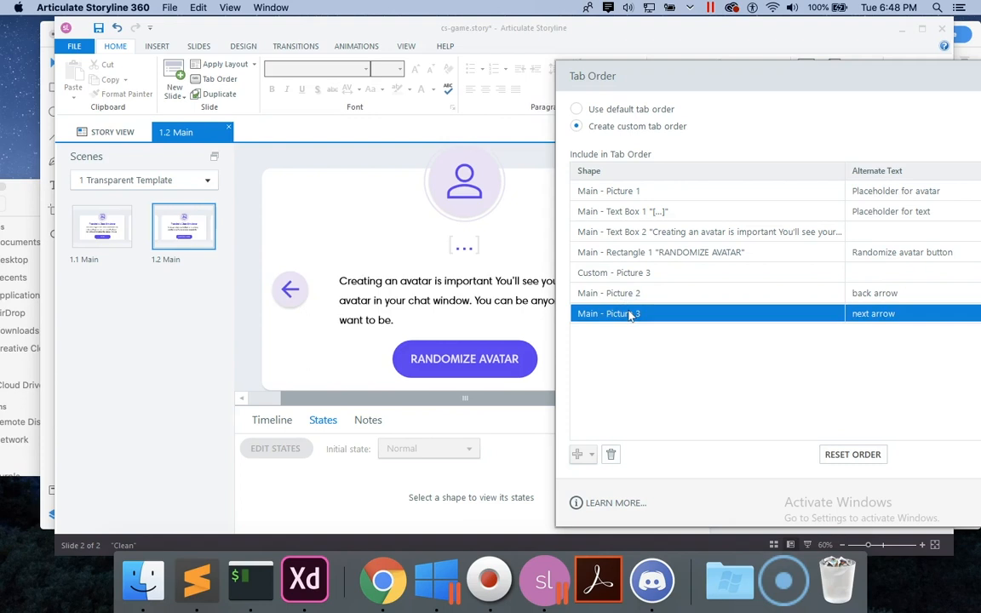
drag(712, 77, 527, 72)
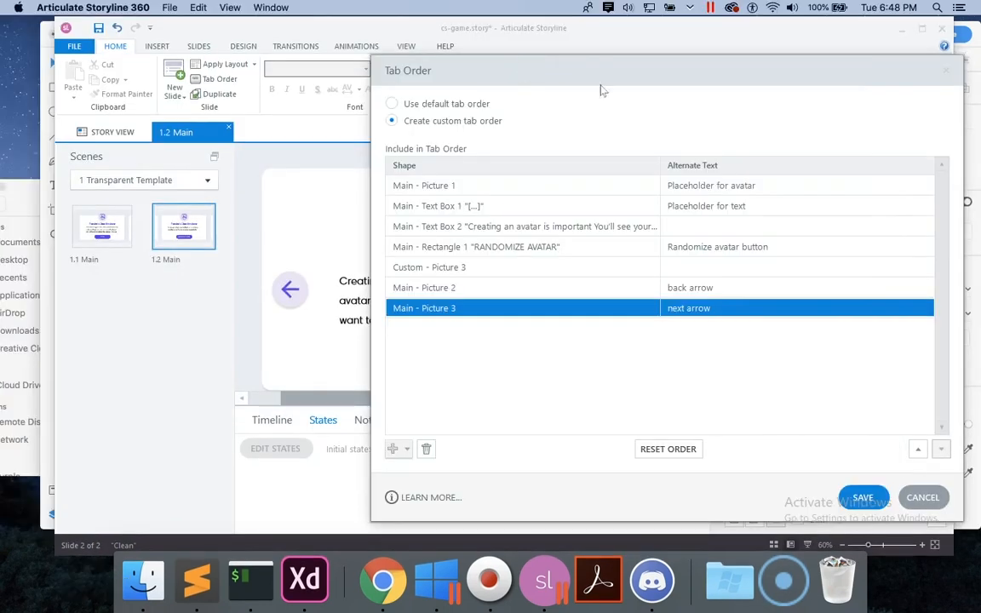
click(918, 449)
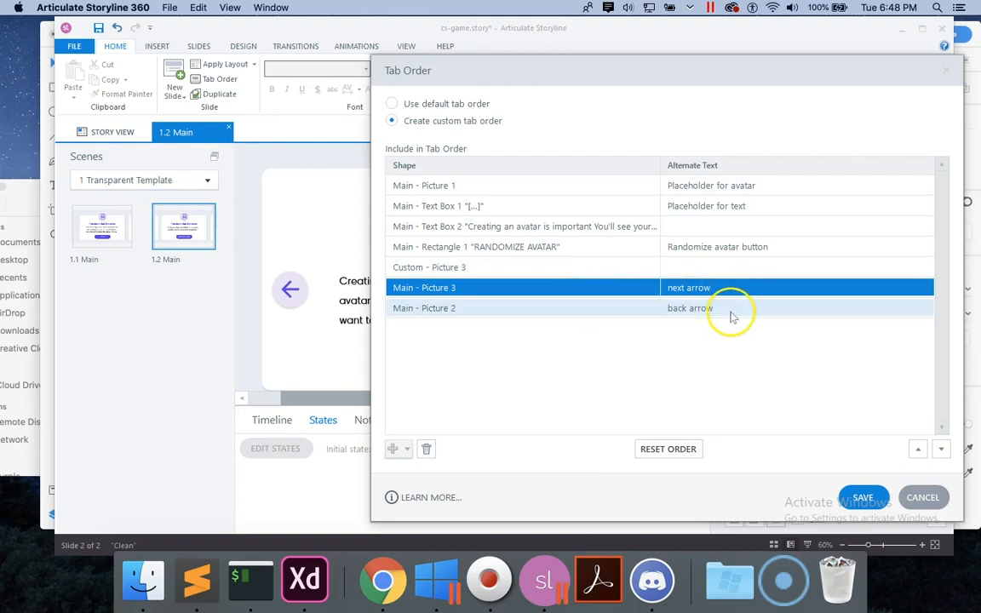
click(862, 498)
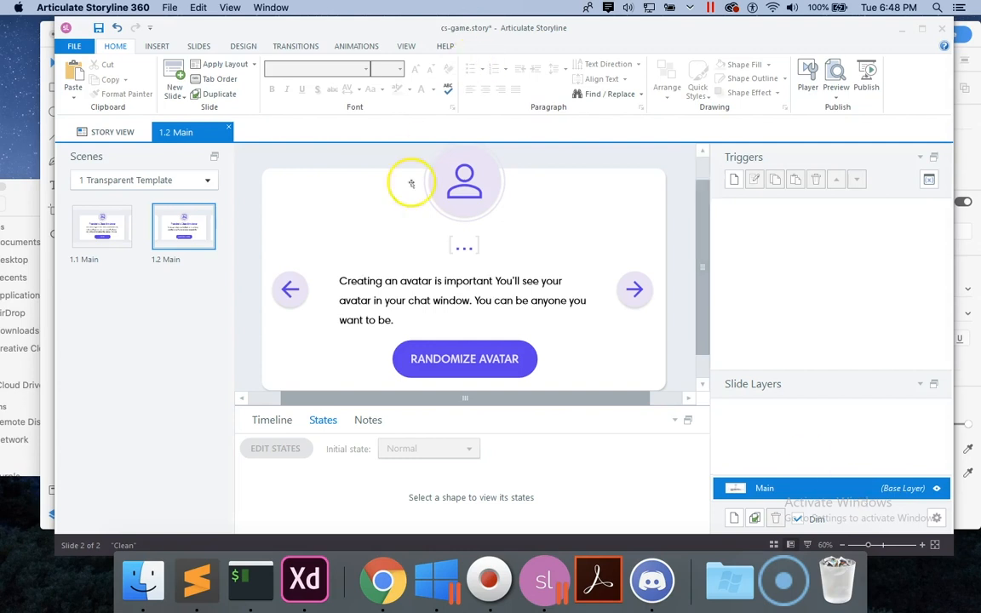
Hide the left card edge picture on the Custom slide master layout from accessibility tools and return to the slide.
click(403, 46)
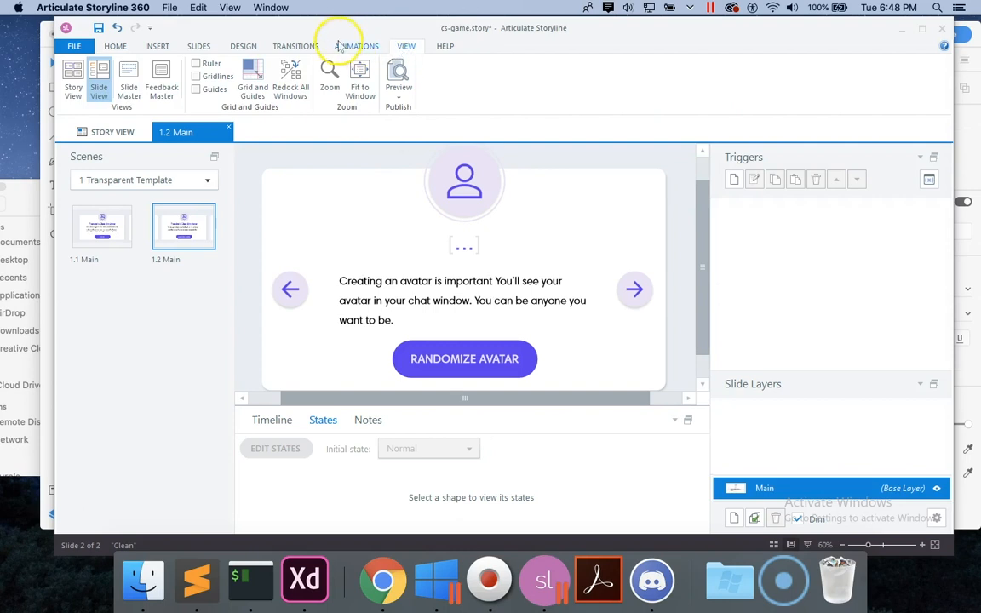
click(129, 85)
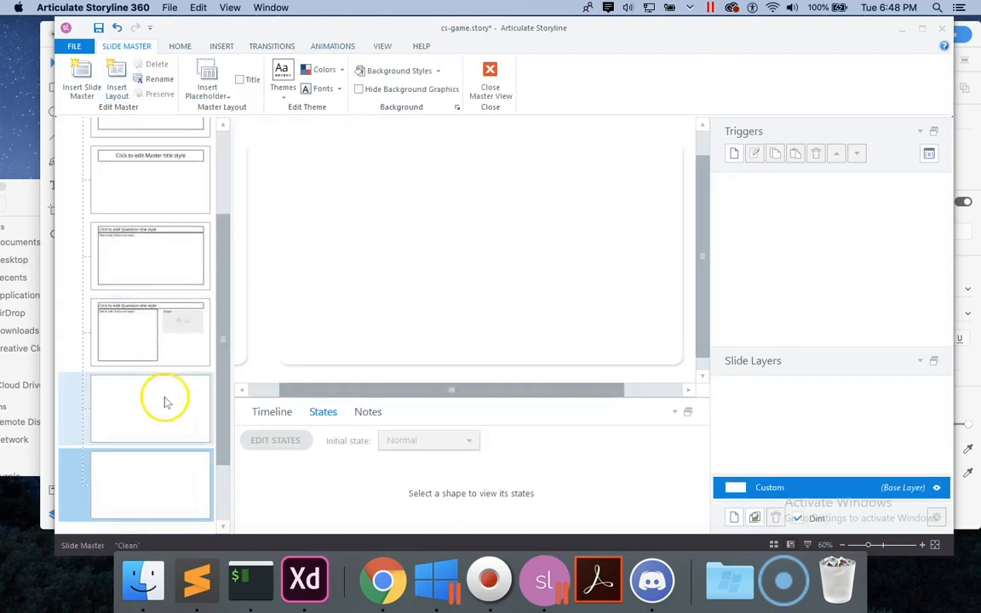
click(249, 272)
right_click(247, 270)
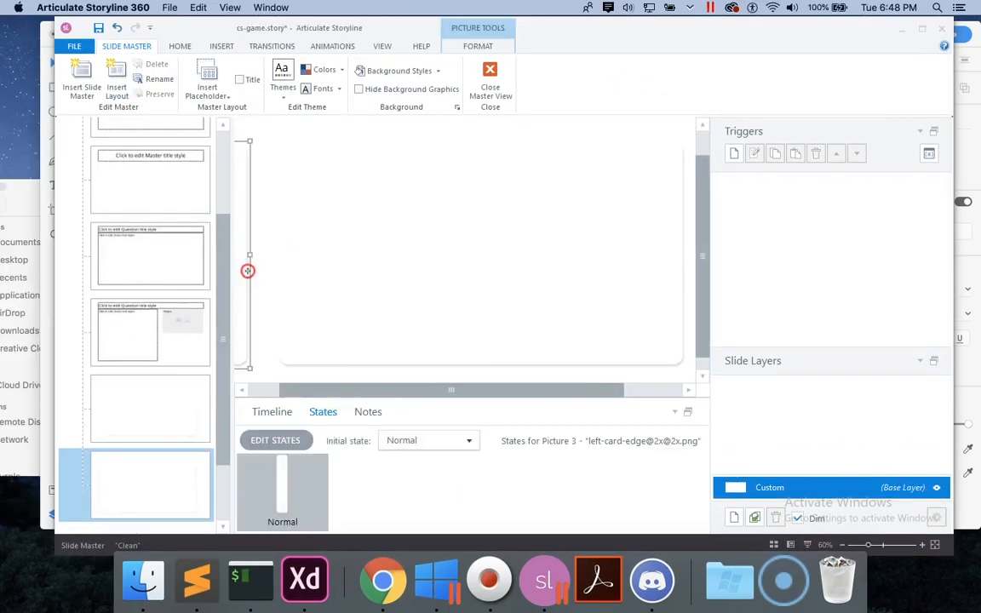
click(286, 525)
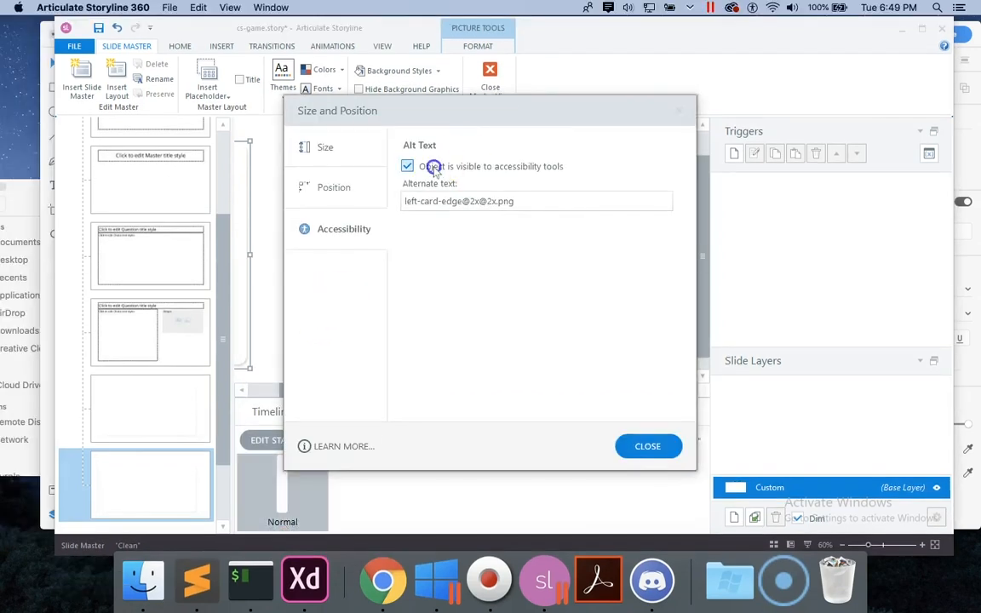
click(407, 166)
click(657, 453)
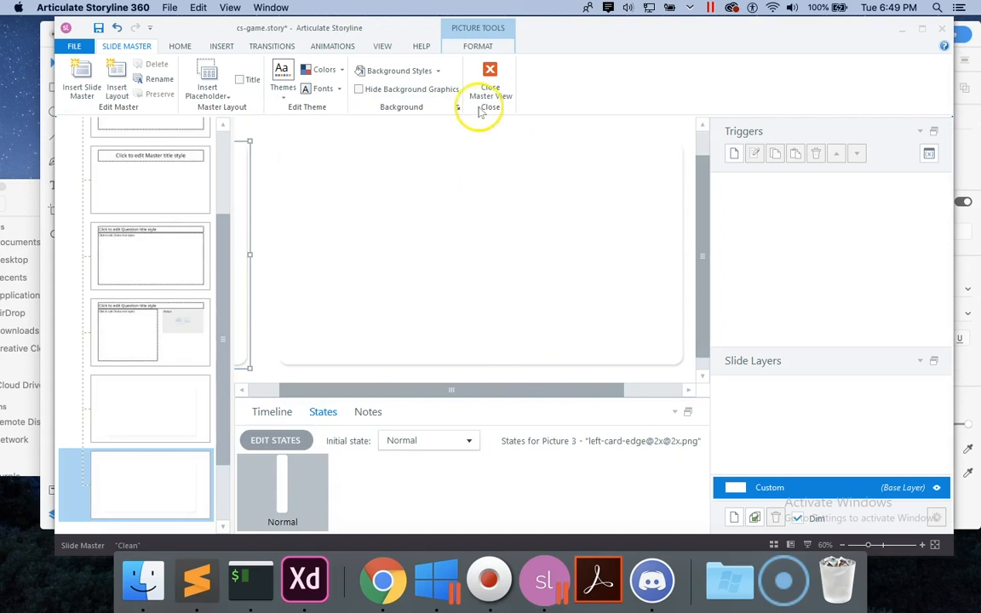
click(497, 96)
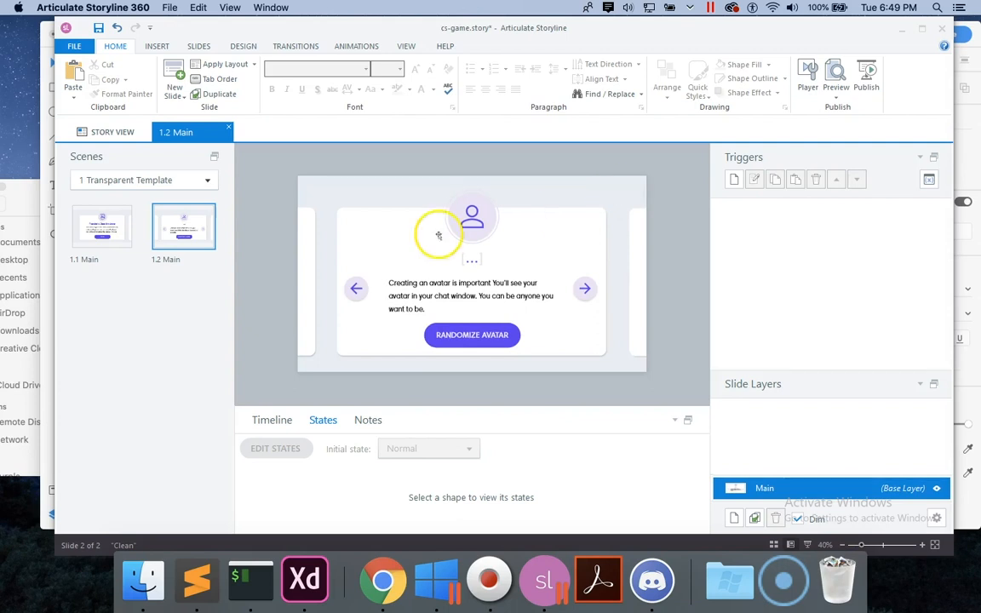
Add a Hover state to the back arrow picture and shift the arrow slightly upward in that state.
click(356, 290)
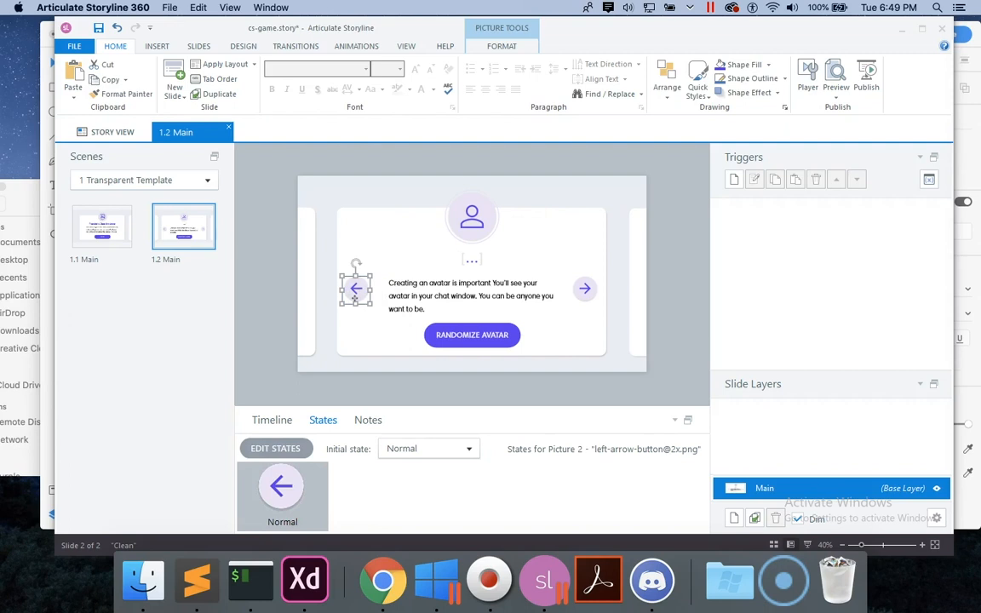
click(275, 449)
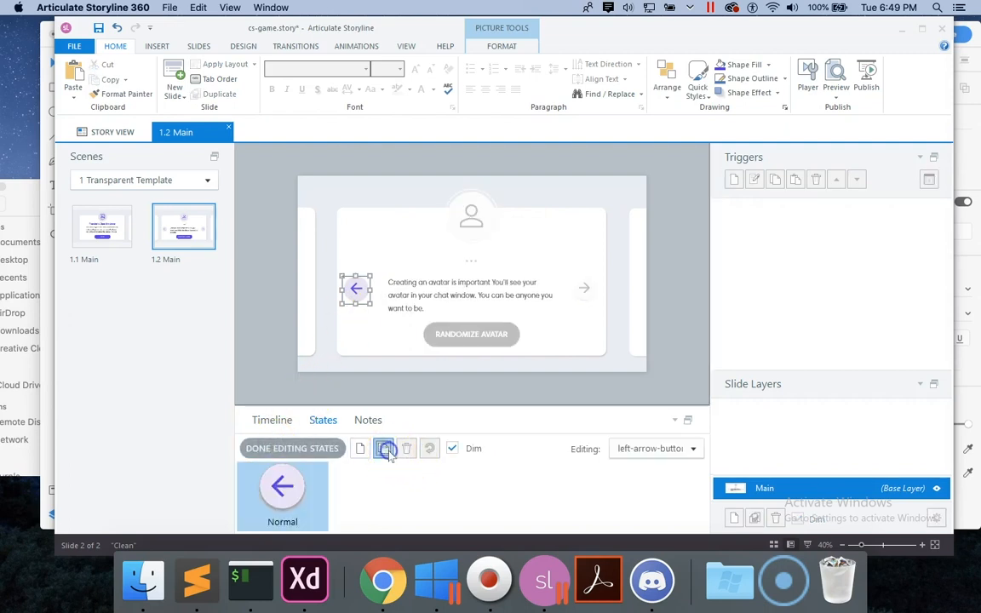
click(384, 450)
text(Ho)
click(508, 337)
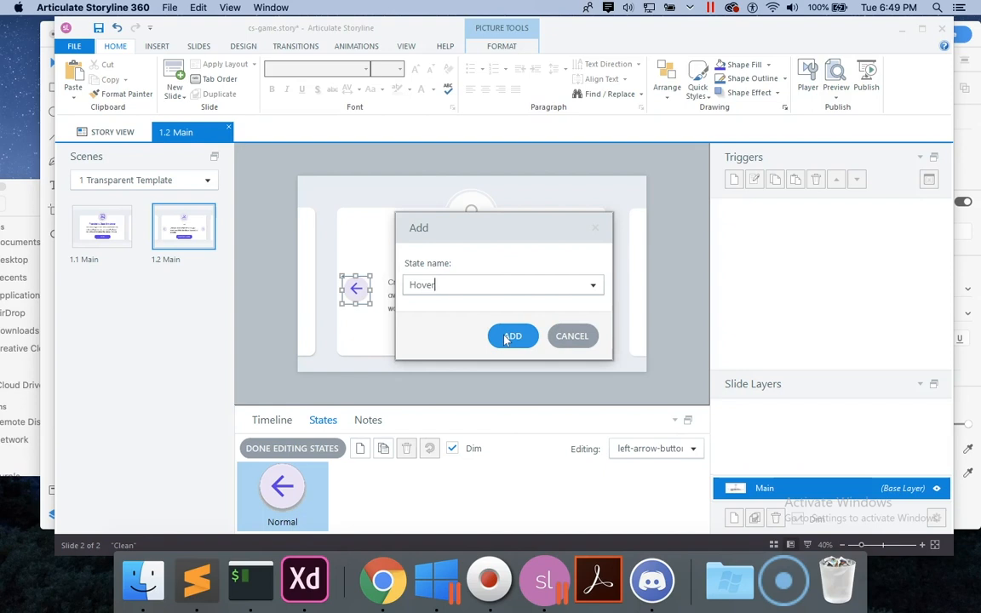
click(510, 336)
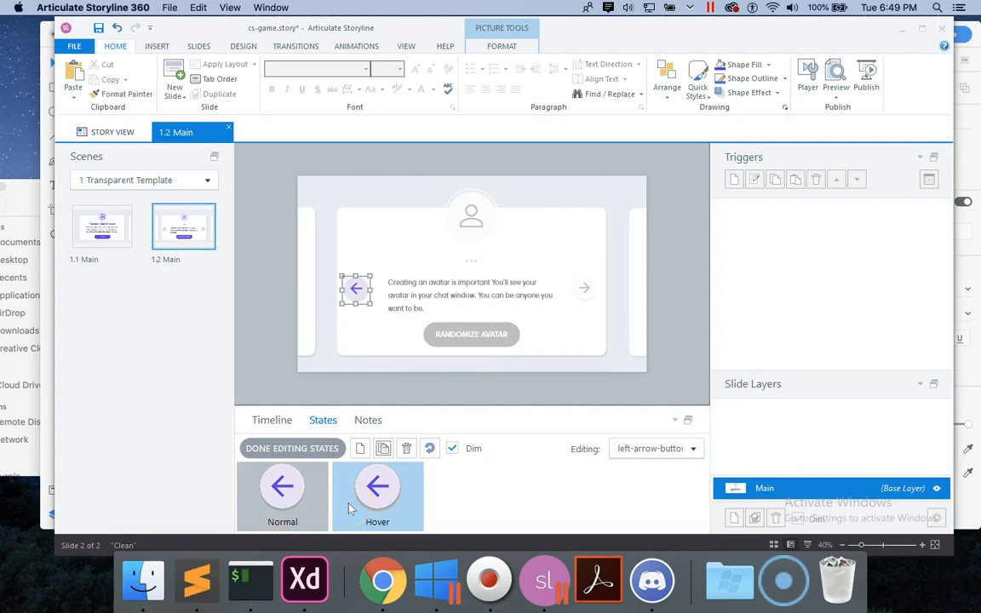
click(358, 291)
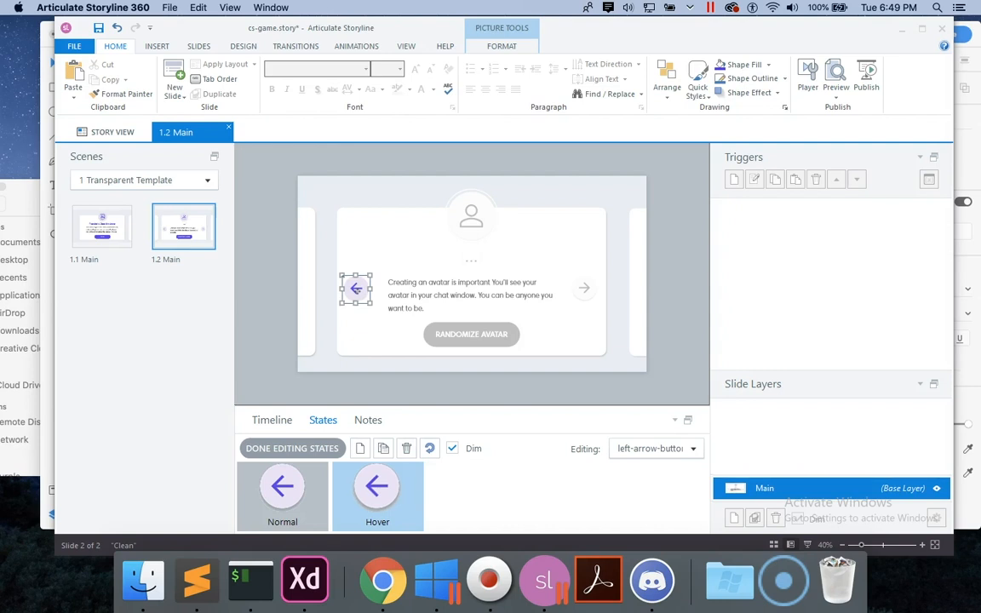
click(285, 448)
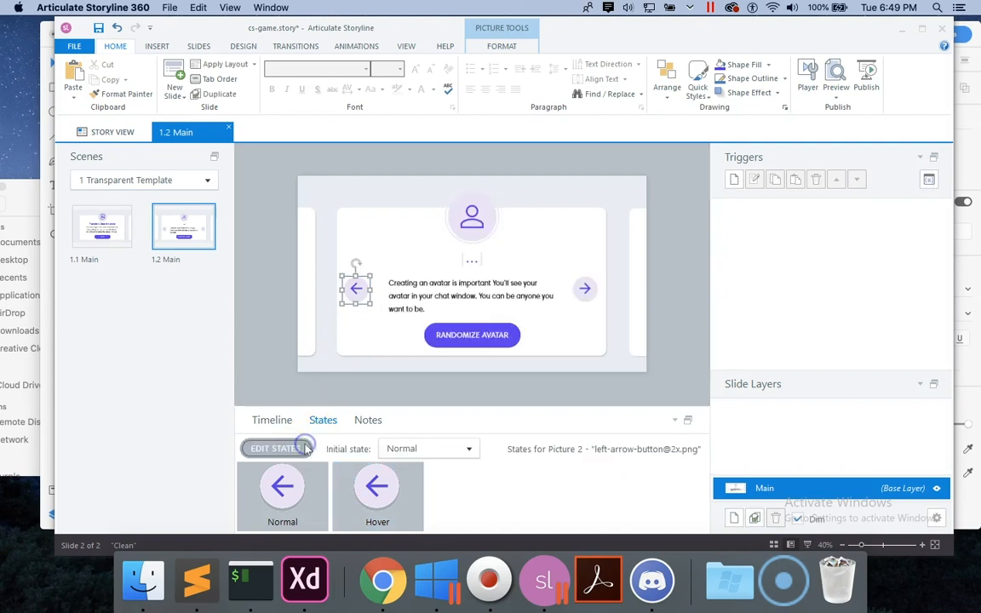
Add a Hover state to the next arrow picture and shift the arrow slightly upward in that state.
click(585, 290)
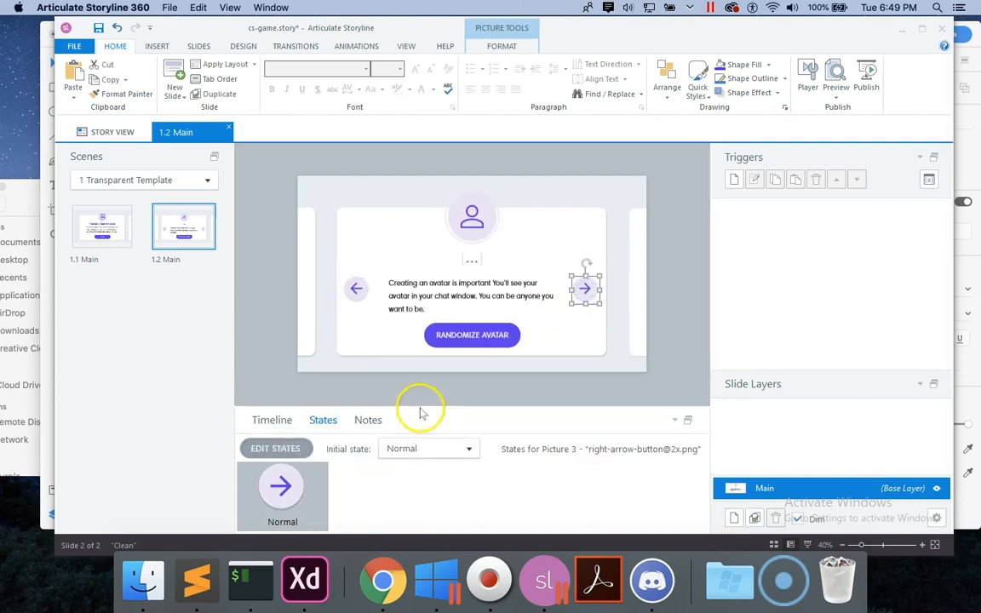
click(285, 449)
click(387, 448)
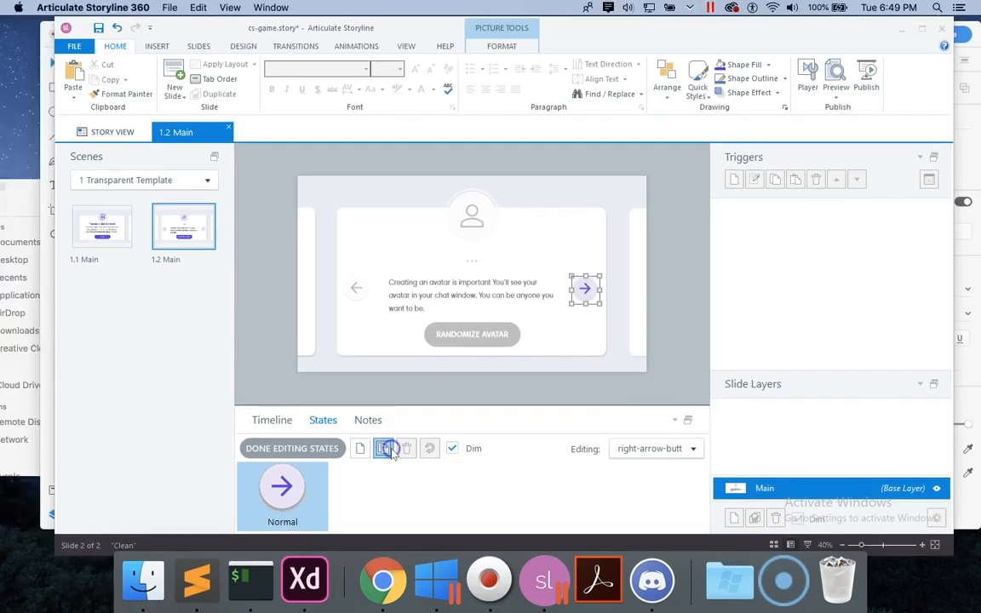
text(Hover)
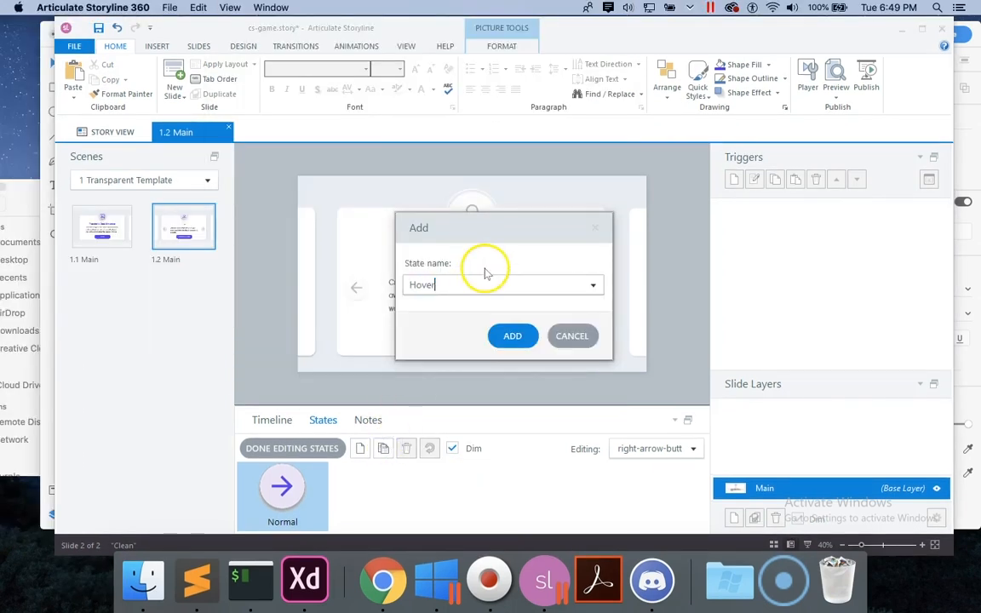
click(512, 336)
click(586, 290)
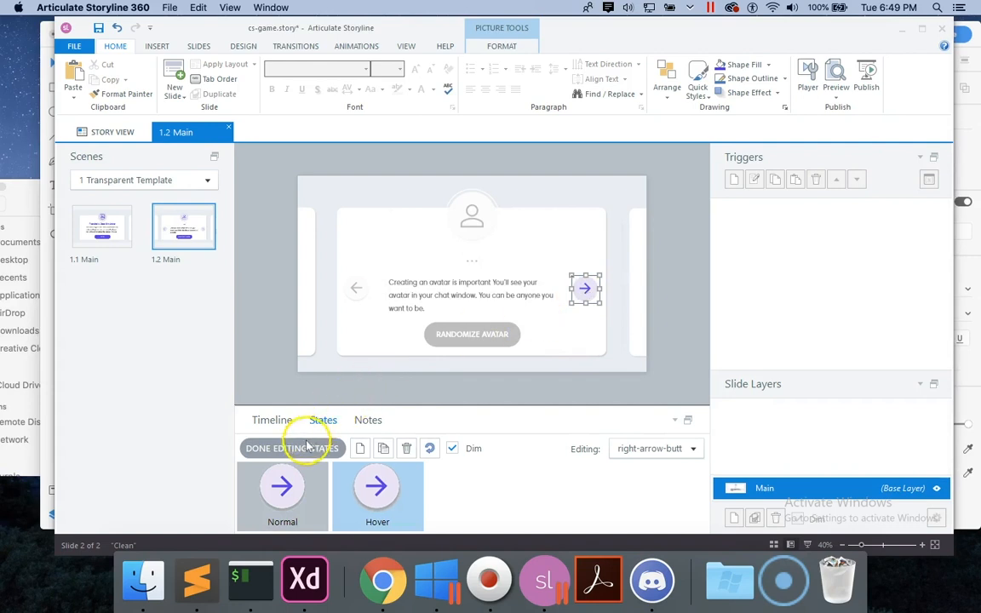
click(259, 448)
click(630, 185)
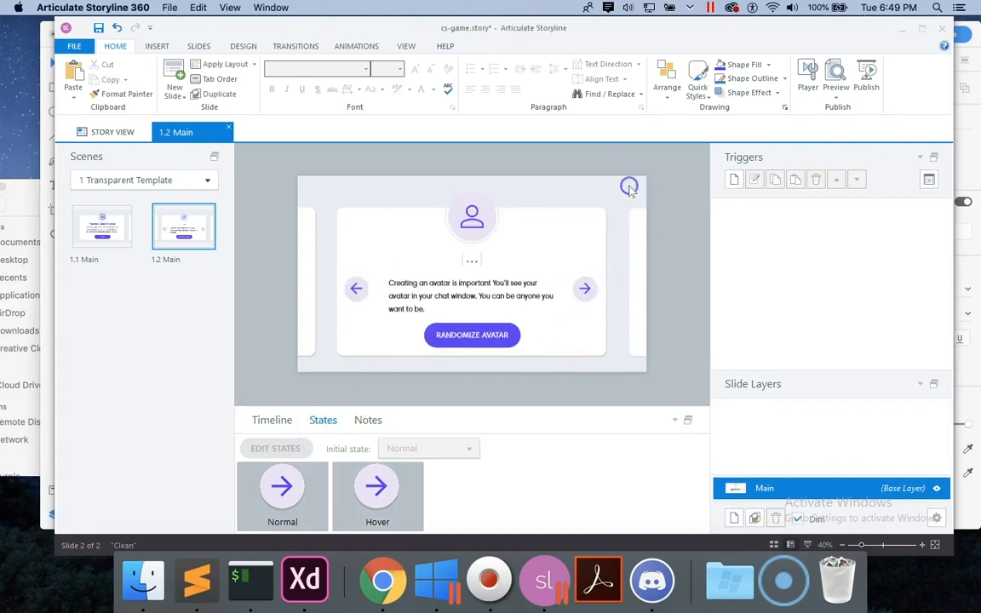
Preview the current slide to check how the arrows react in their Hover states and close the preview.
click(838, 98)
click(838, 112)
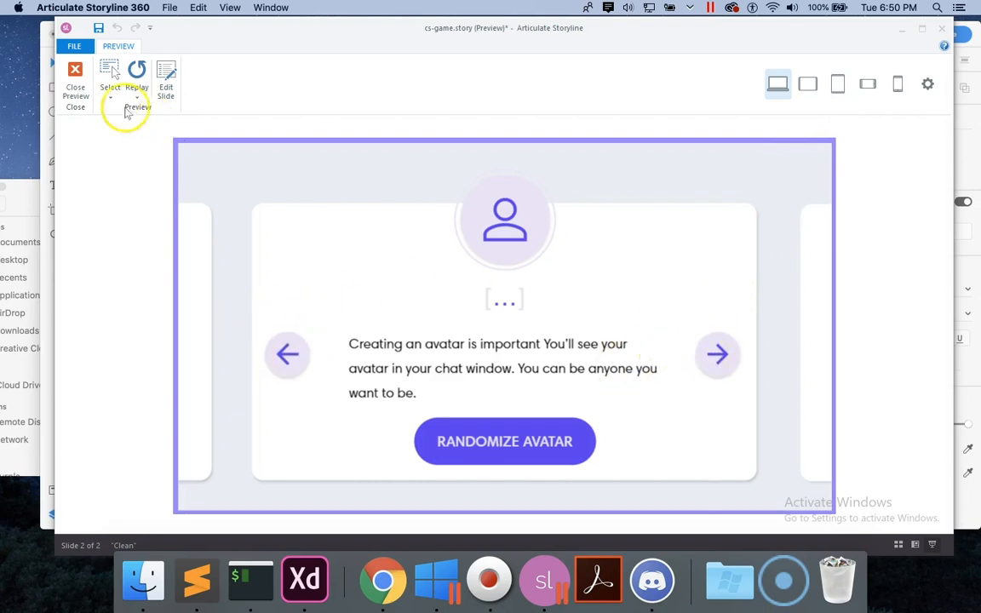
click(74, 78)
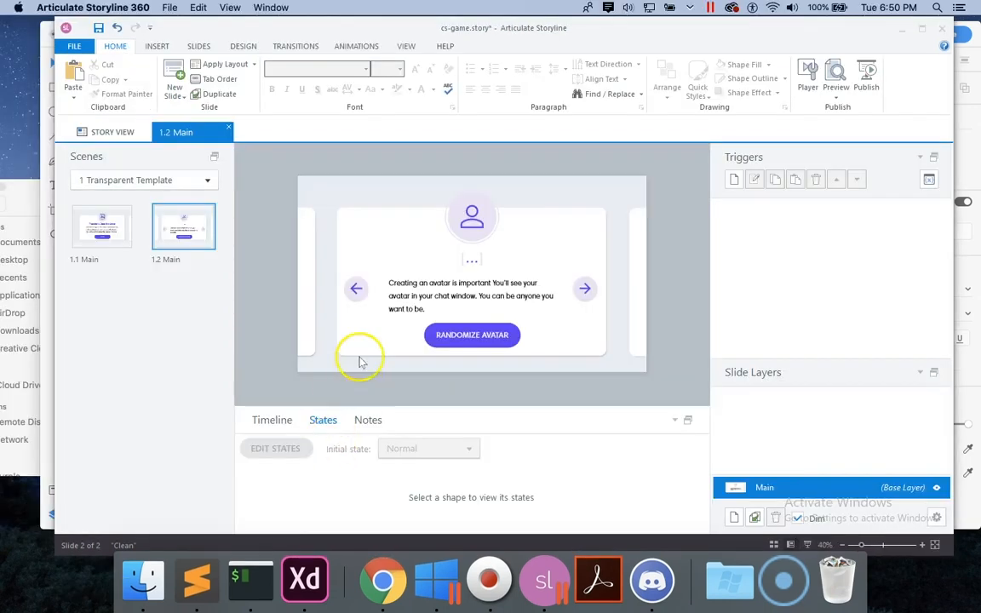
Move the arrow a little higher in the Hover states of both the back arrow and next arrow pictures.
click(354, 289)
click(390, 508)
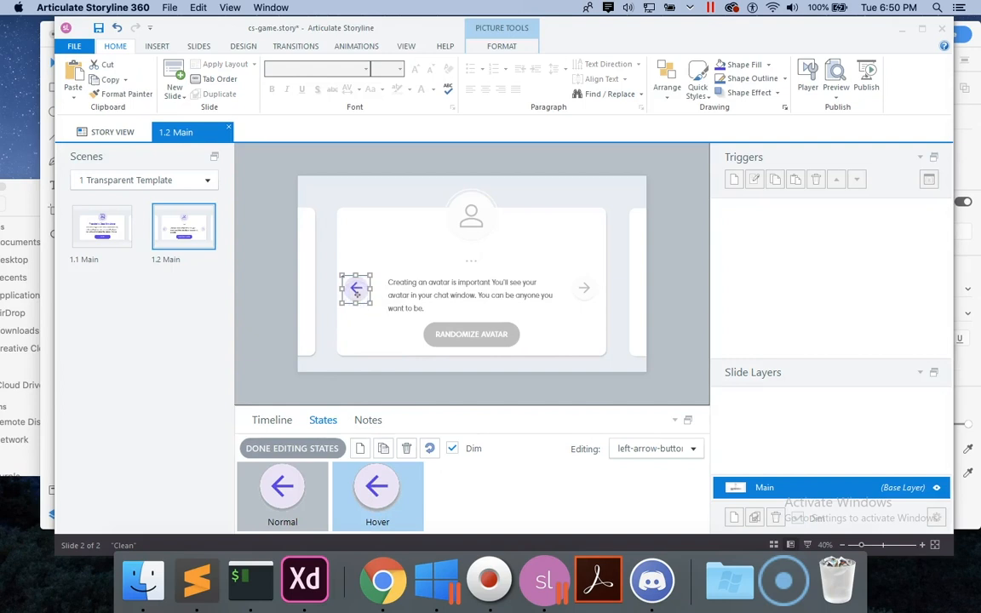
click(285, 450)
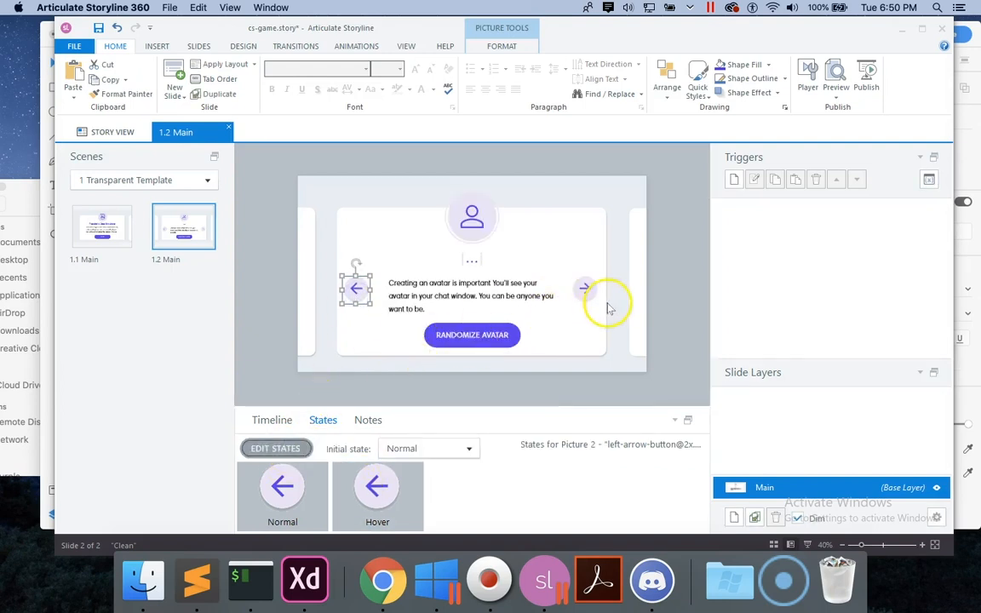
click(585, 289)
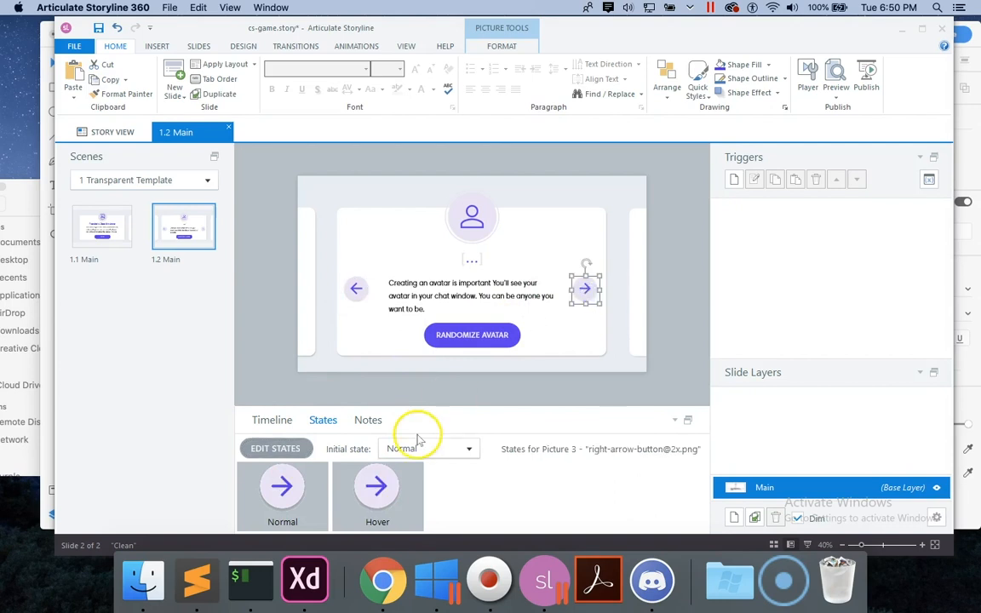
click(379, 485)
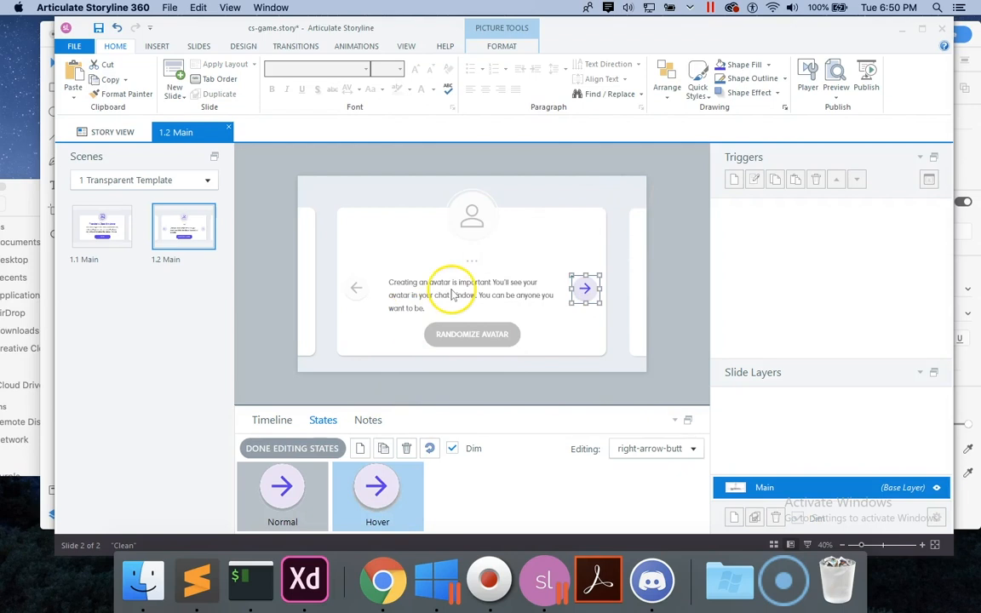
click(267, 448)
Preview the slide again to examine the arrows' adjusted hover movement and return to editing.
click(839, 99)
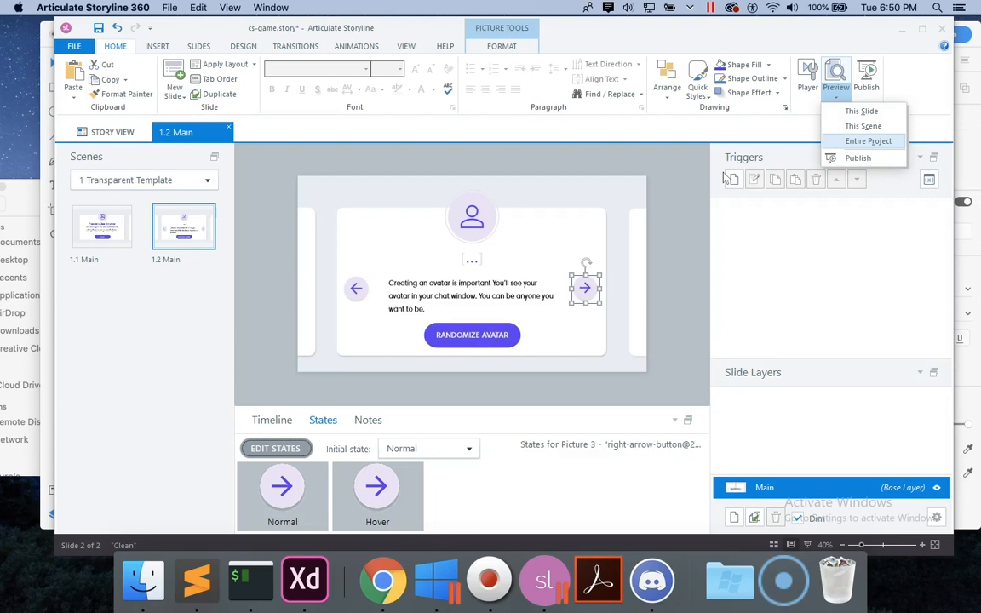
click(865, 111)
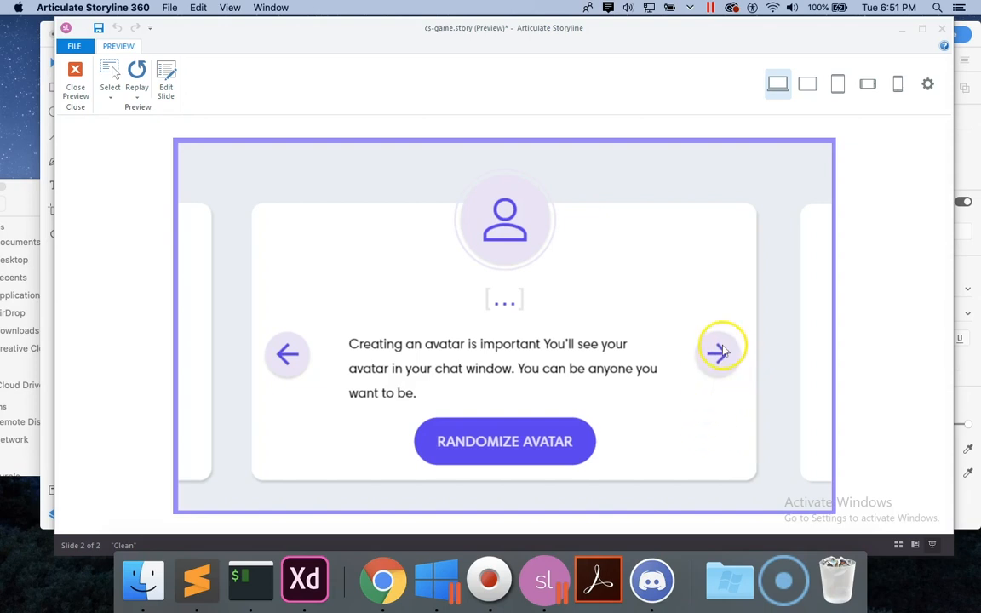
click(83, 83)
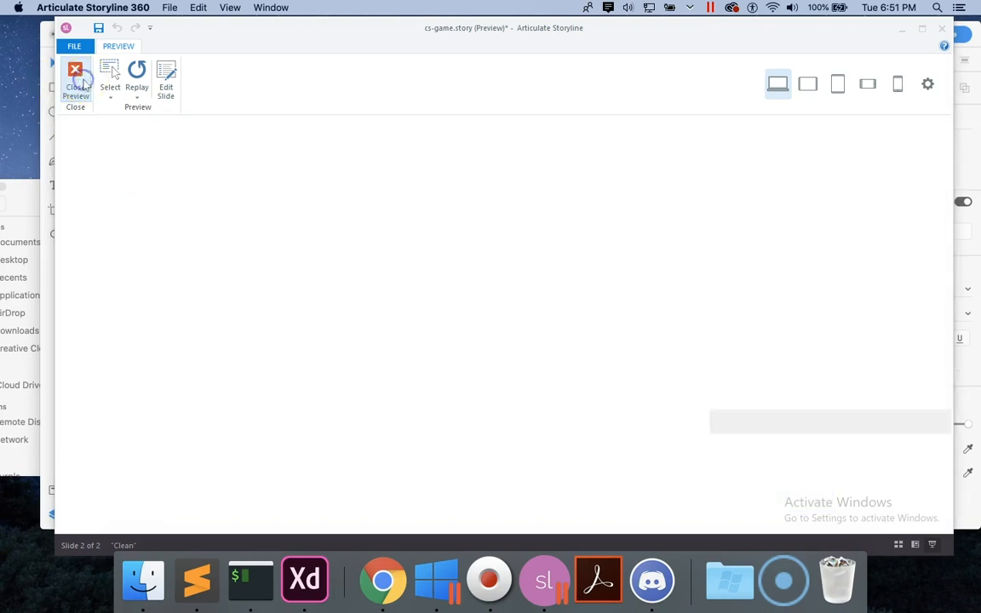
Raise the Hover state of the back arrow and of the next arrow by one more small increment.
click(356, 287)
click(388, 511)
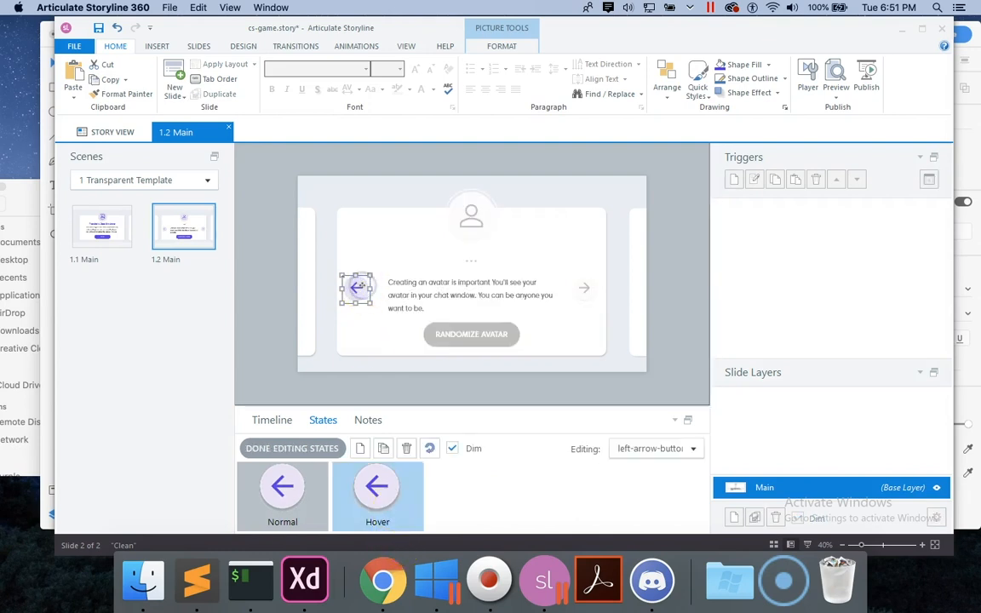
click(290, 448)
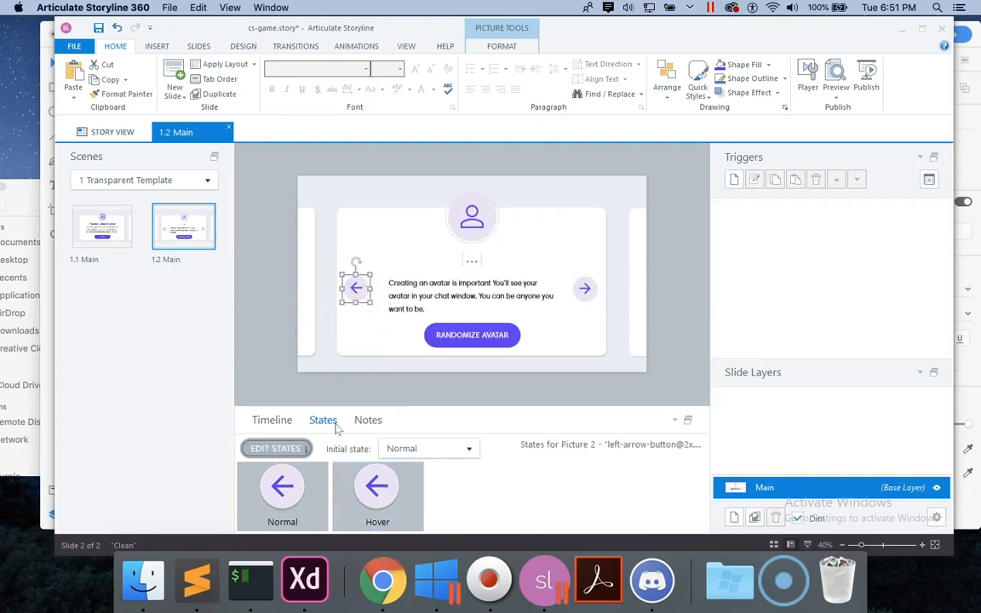
click(584, 288)
click(416, 449)
double_click(378, 492)
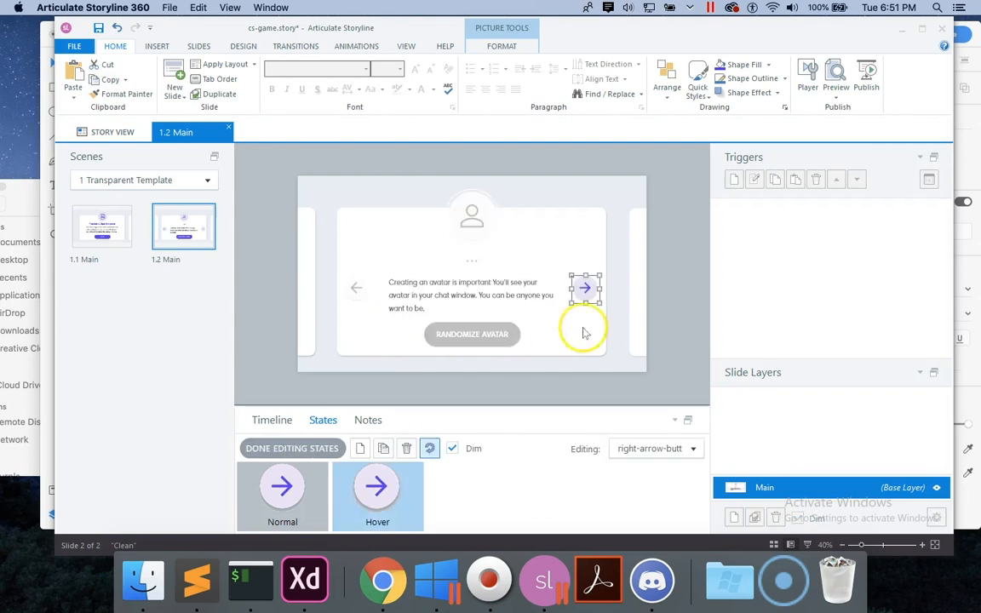
click(590, 289)
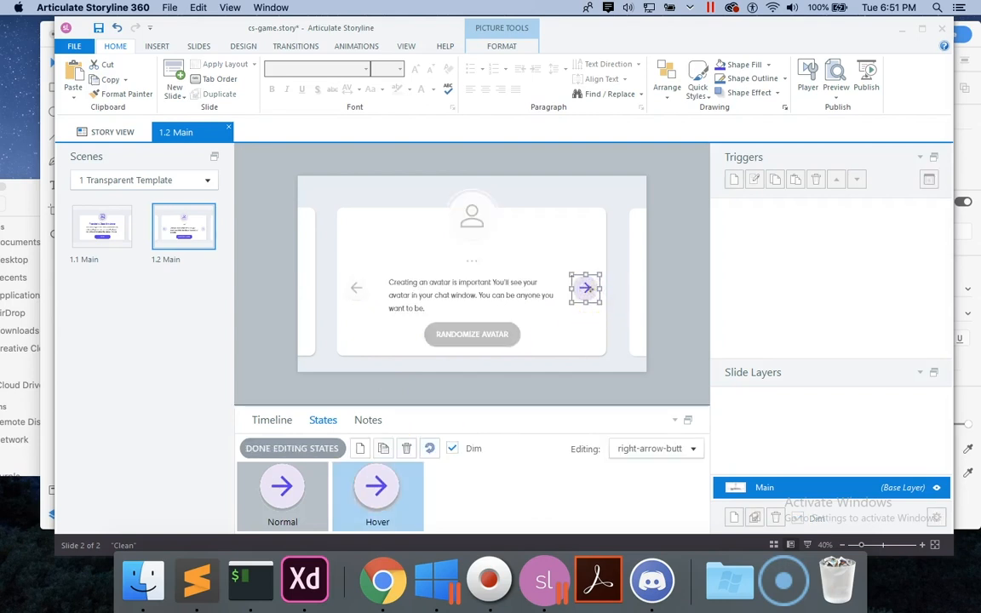
click(317, 448)
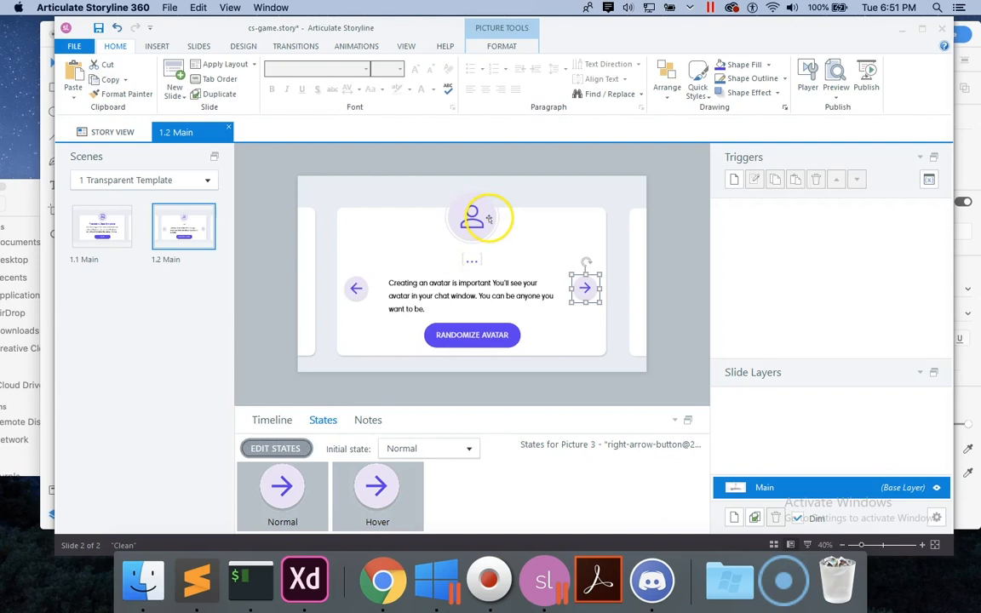
Copy the back and next arrow pictures onto the Custom slide master layout and return to the slide.
shift+click(361, 288)
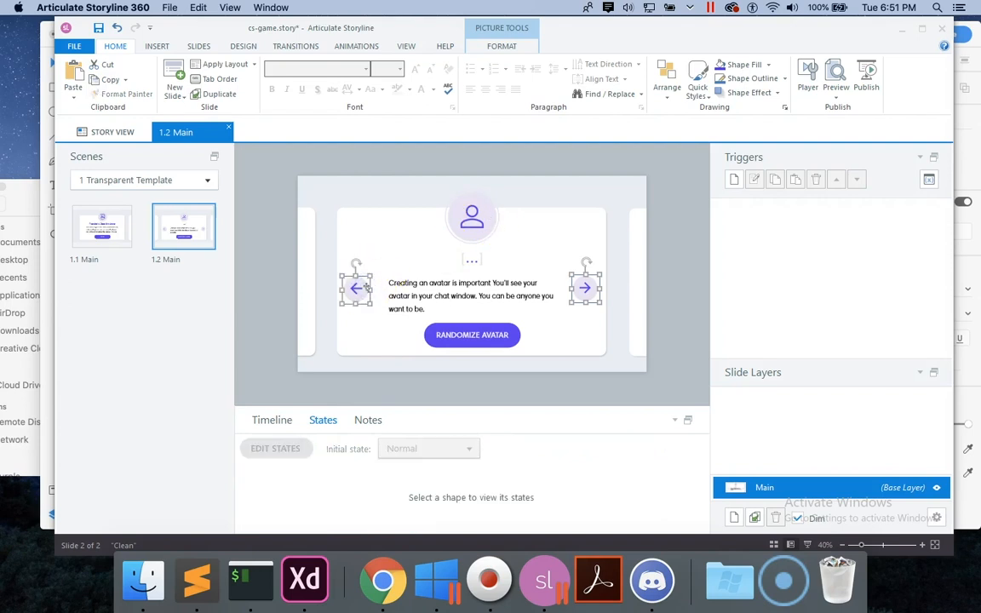
click(406, 46)
click(129, 69)
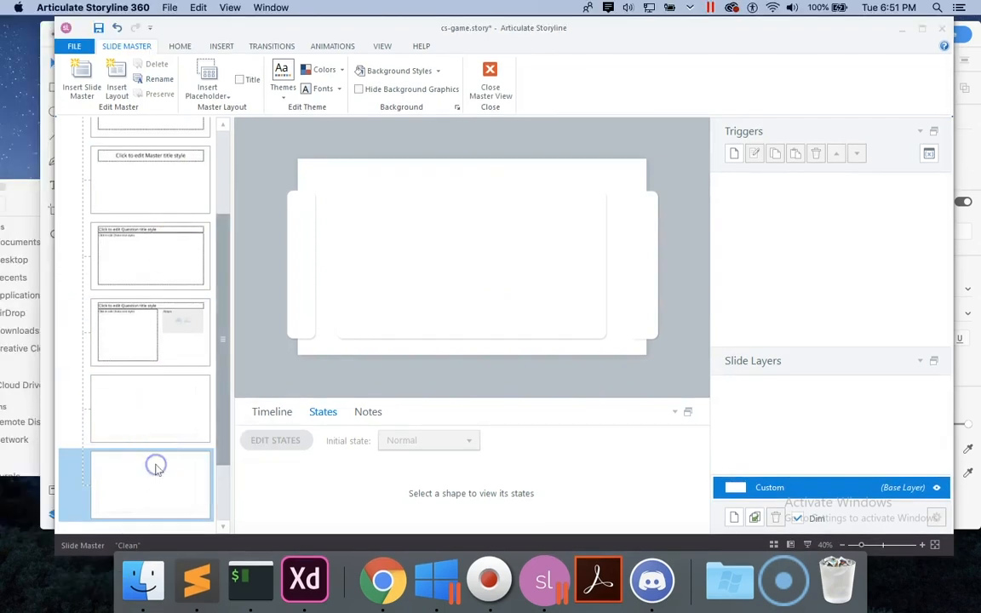
key(ctrl+v)
click(489, 78)
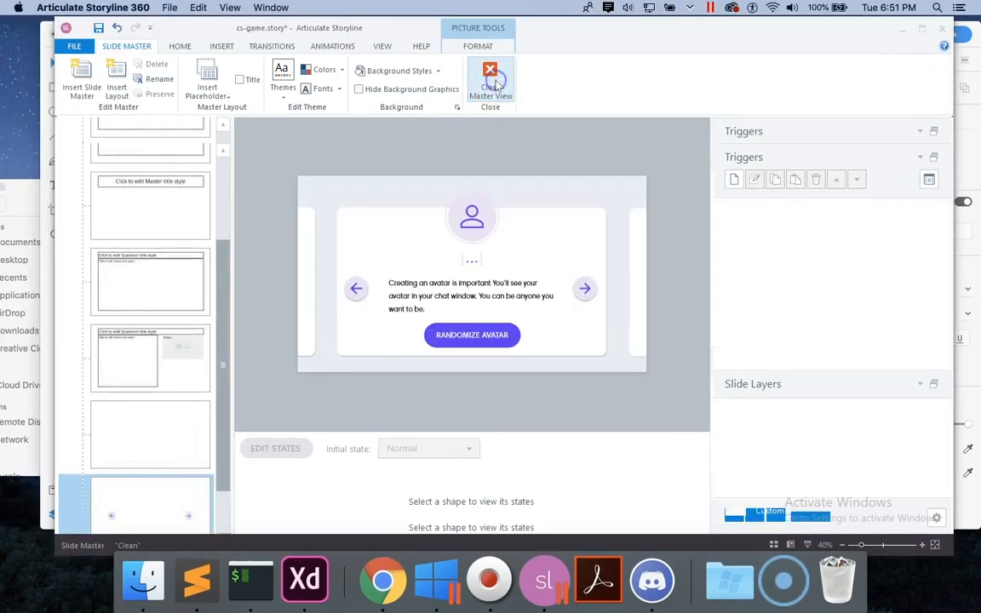
Delete the slide's own next arrow and back arrow pictures from slide 1.2.
click(584, 291)
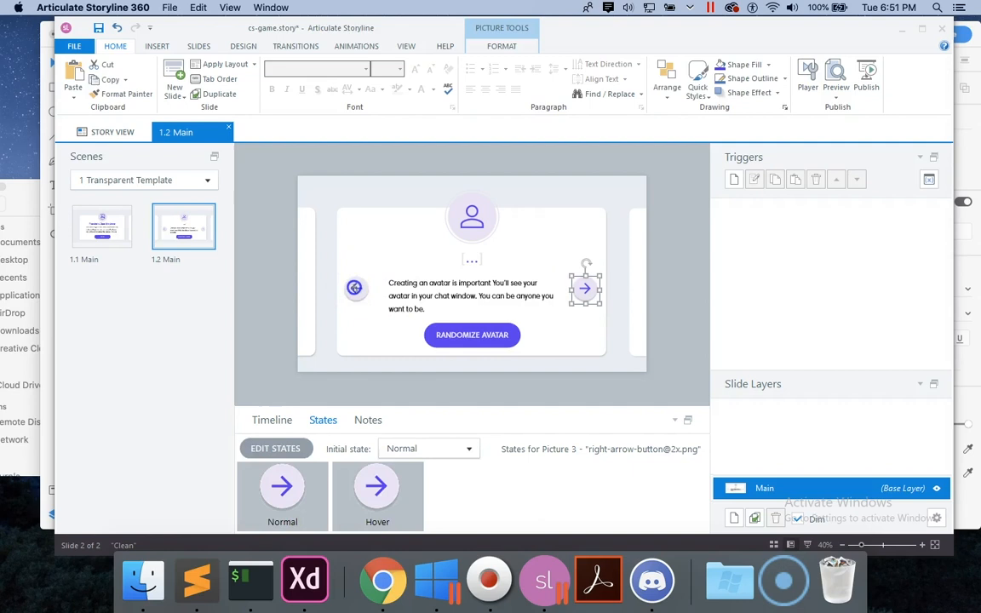
shift+click(354, 287)
key(Delete)
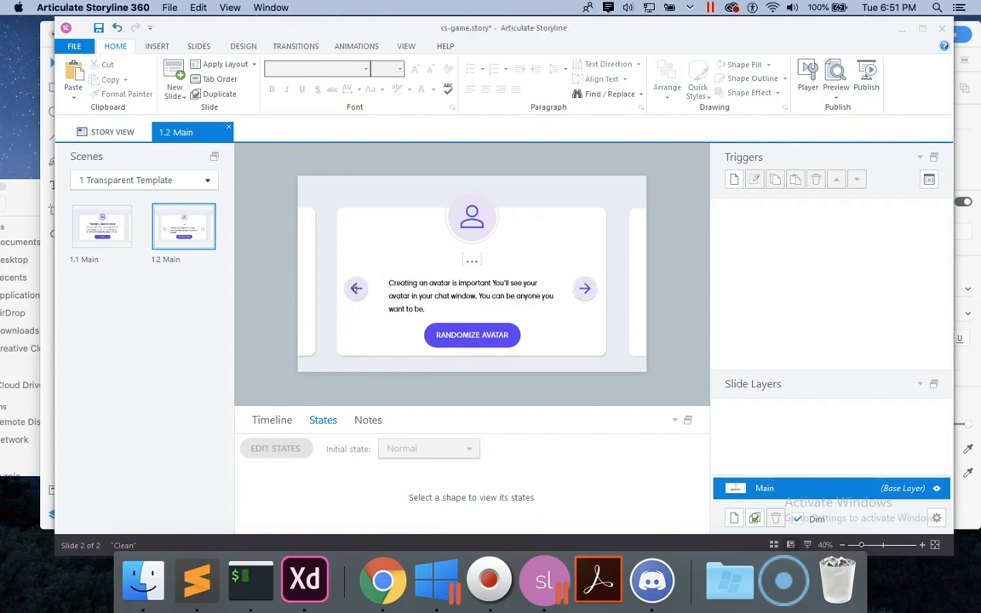
Set the solid background fill of slide 1.2 to 100% transparency.
right_click(358, 197)
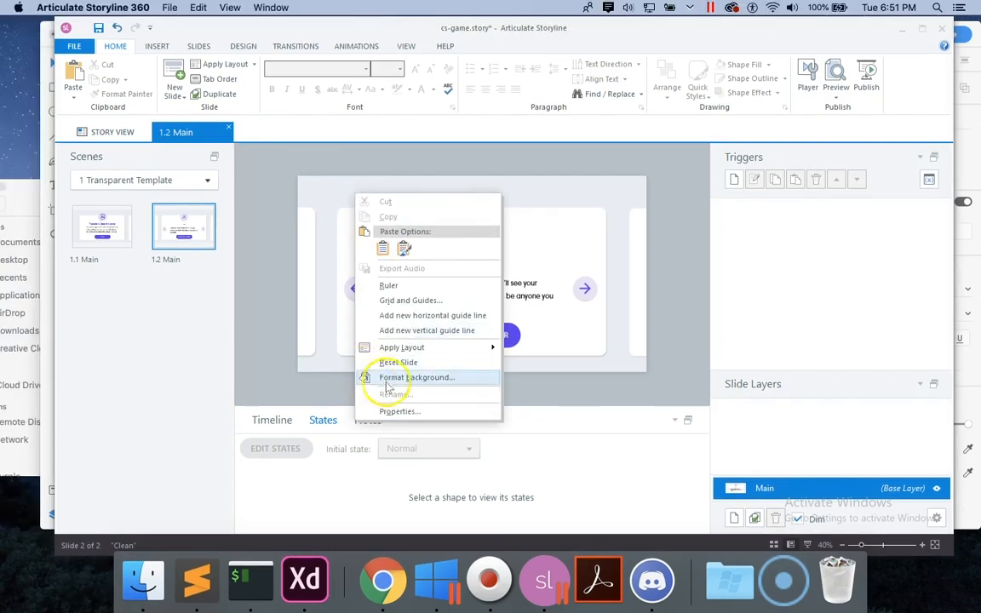
click(407, 378)
drag(556, 277, 598, 281)
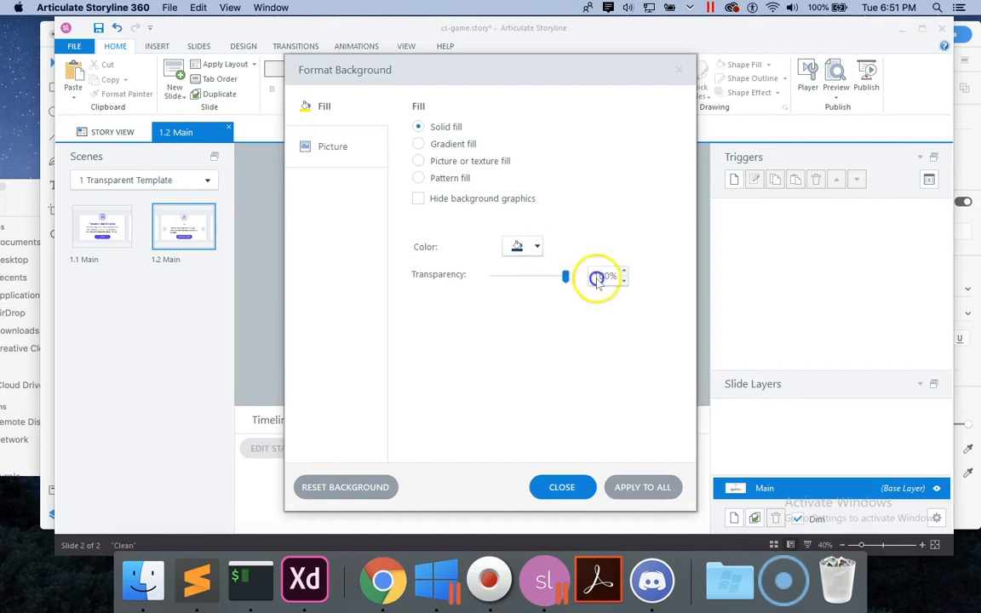
click(561, 488)
Make the solid background fill of slide 1.1 fully transparent.
click(102, 226)
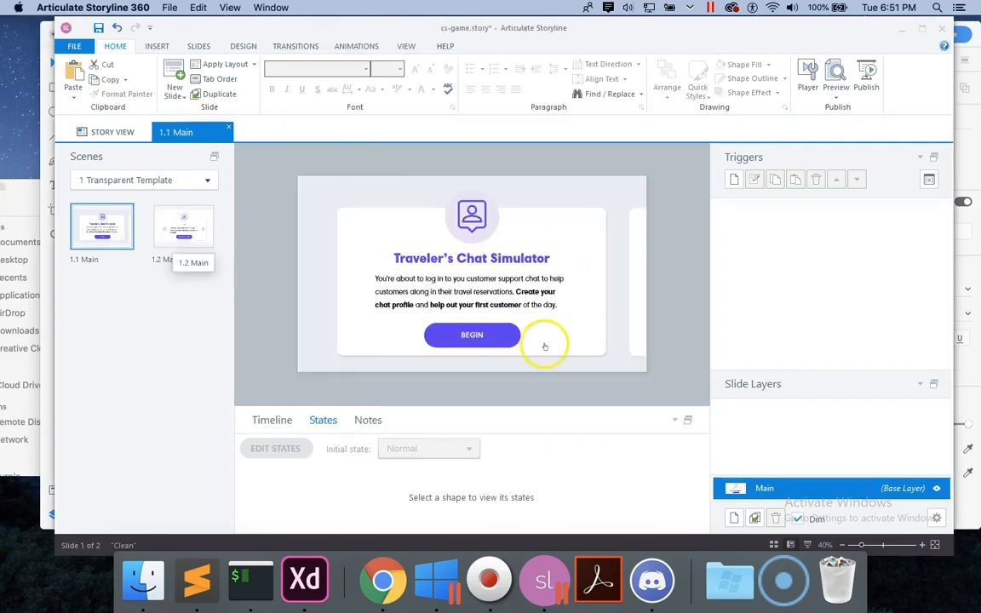
right_click(600, 356)
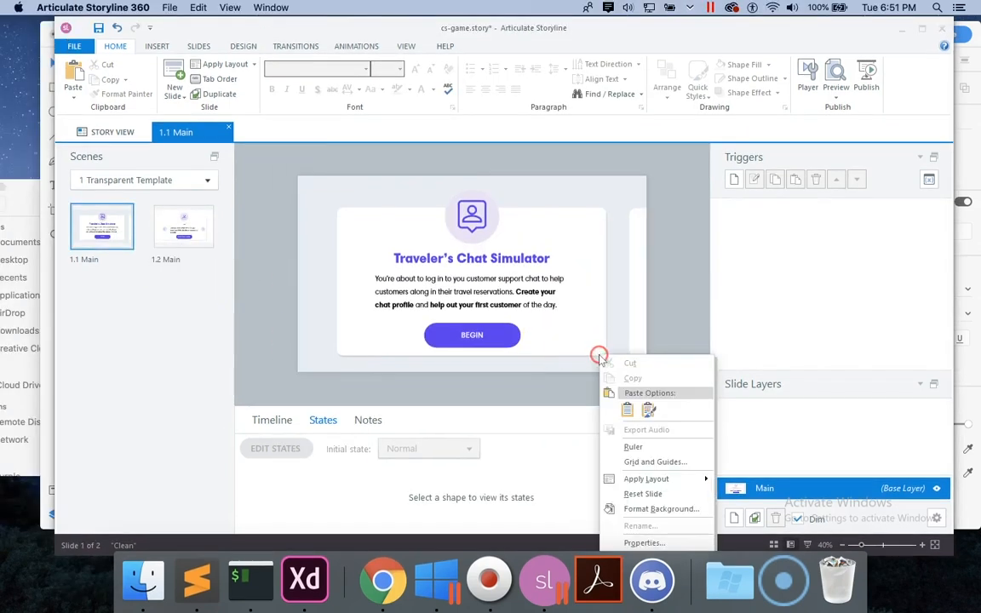
click(631, 513)
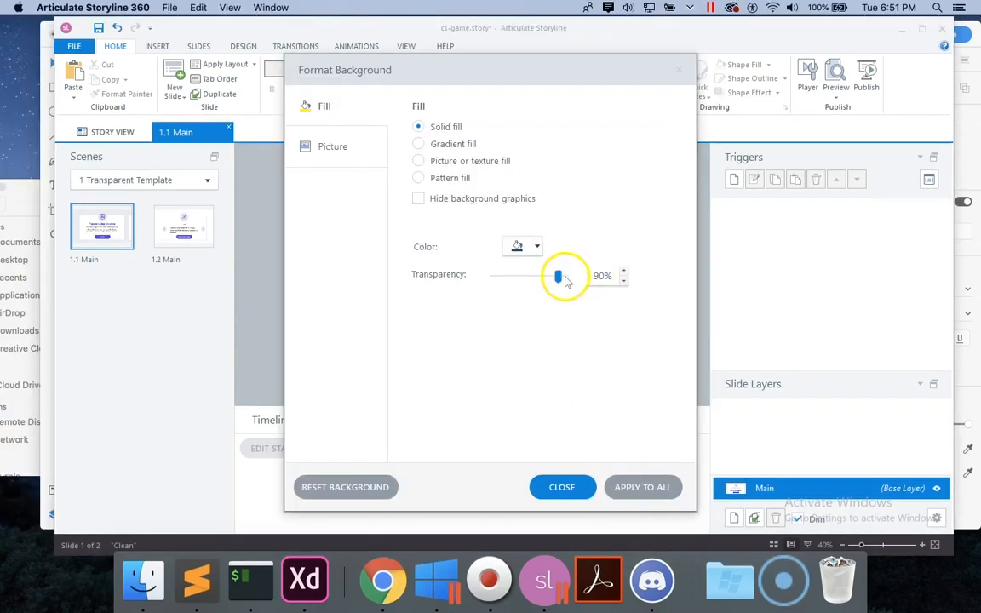
click(623, 270)
click(560, 485)
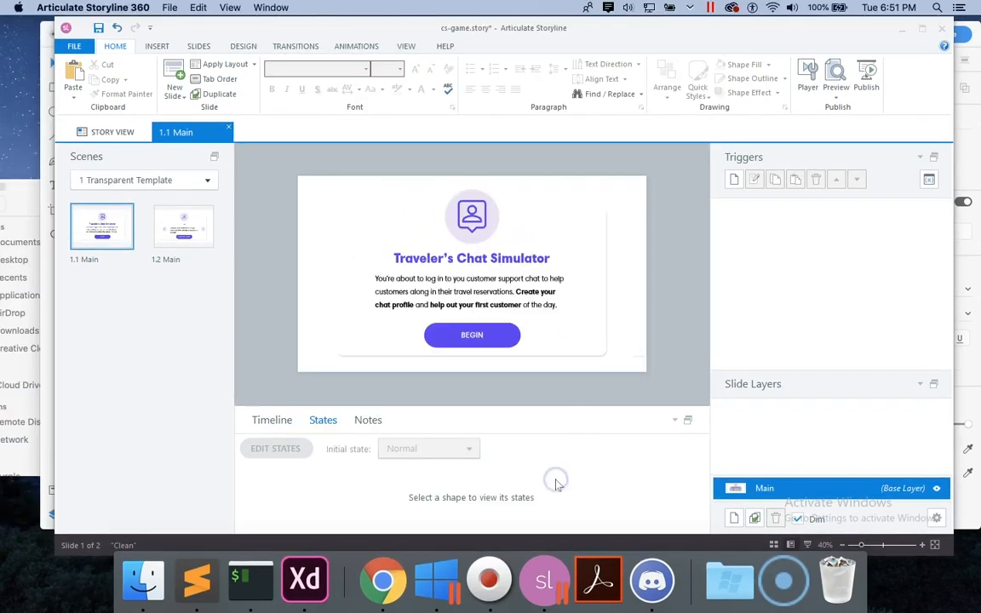
Save the cs-game project and open its publish settings.
click(98, 28)
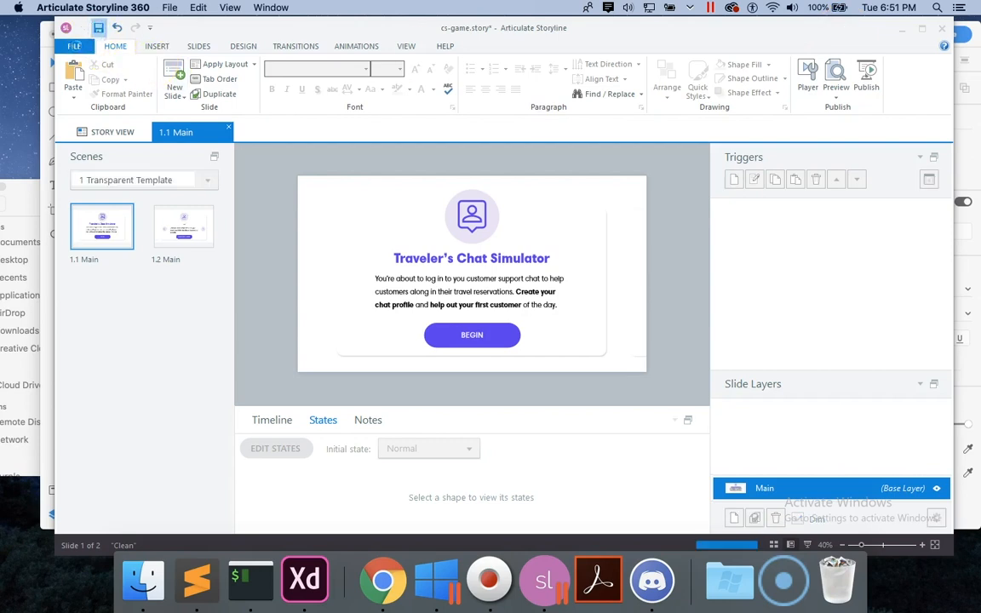
click(75, 47)
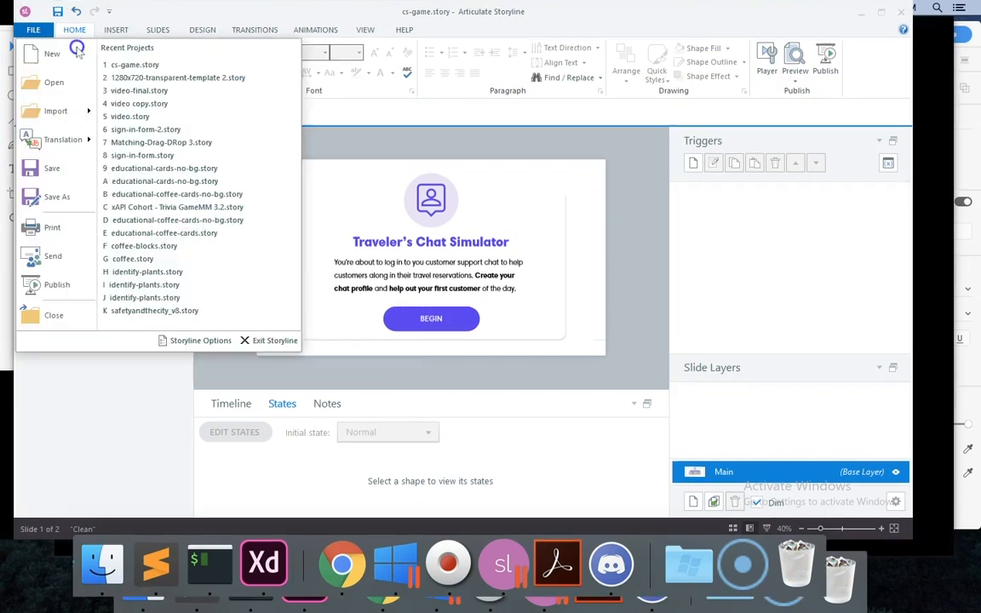
click(113, 305)
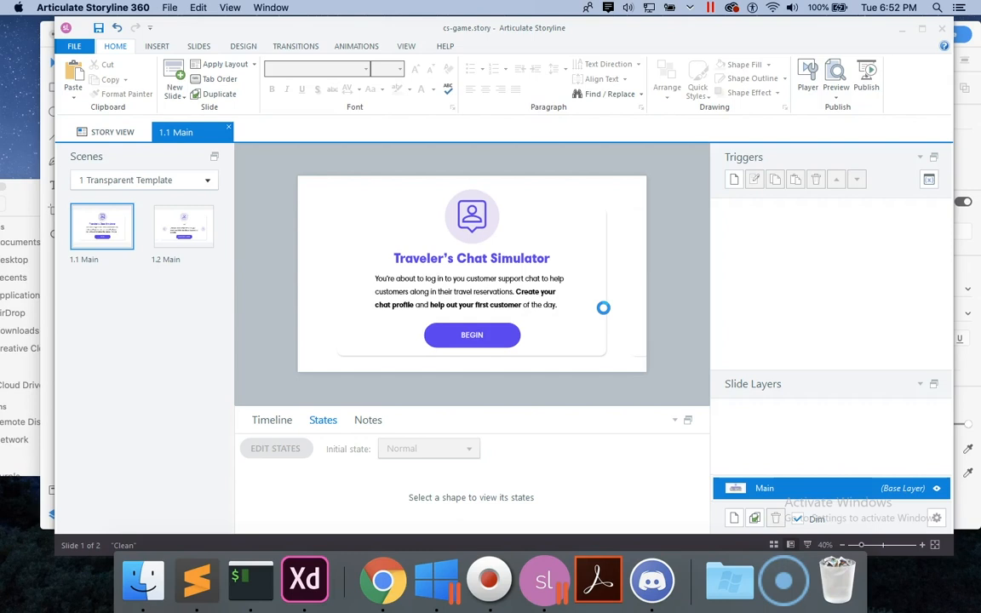
Switch to Adobe XD and examine the card artboards from the Traveler's Chat Simulator intro through the Start Chatting screen.
click(299, 601)
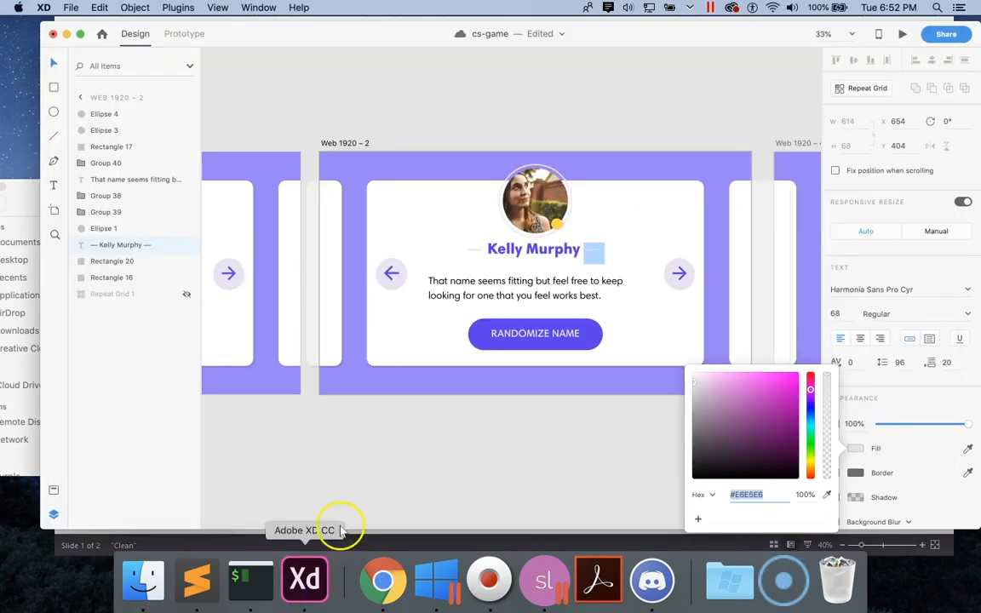
click(426, 485)
scroll(427, 487, right, 20)
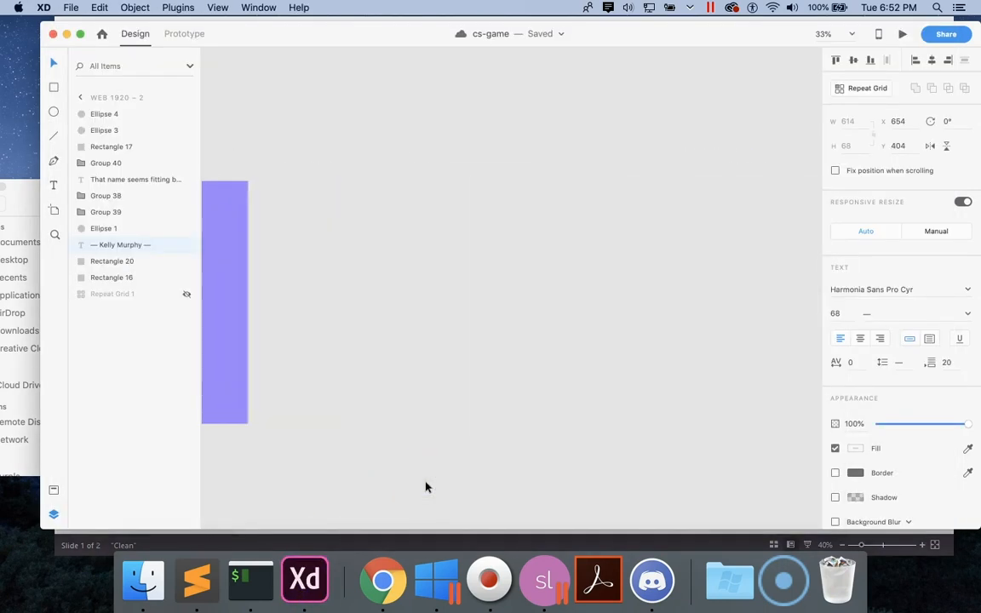
scroll(427, 488, left, 15)
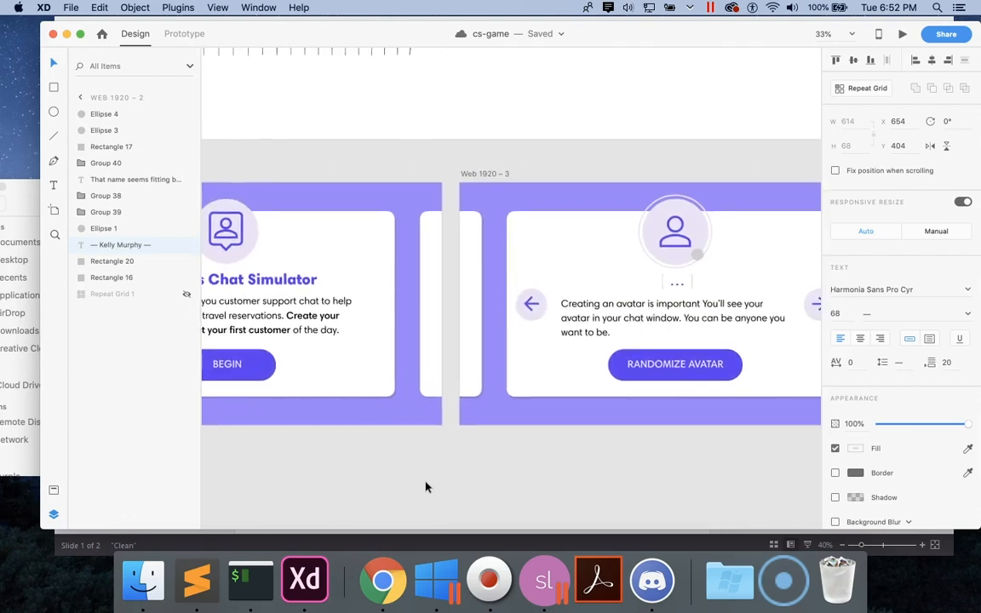
scroll(427, 487, right, 5)
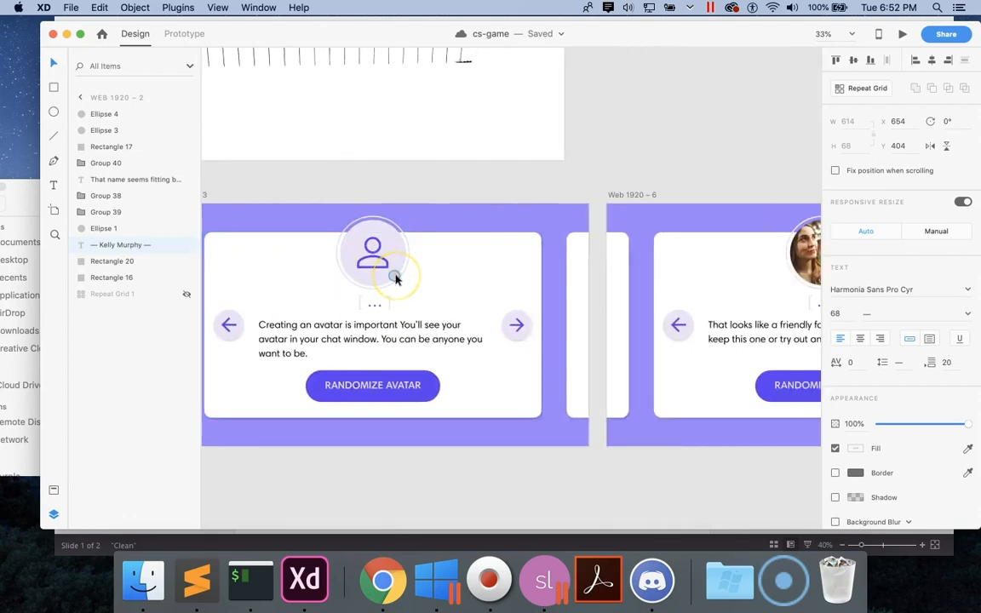
scroll(395, 278, right, 14)
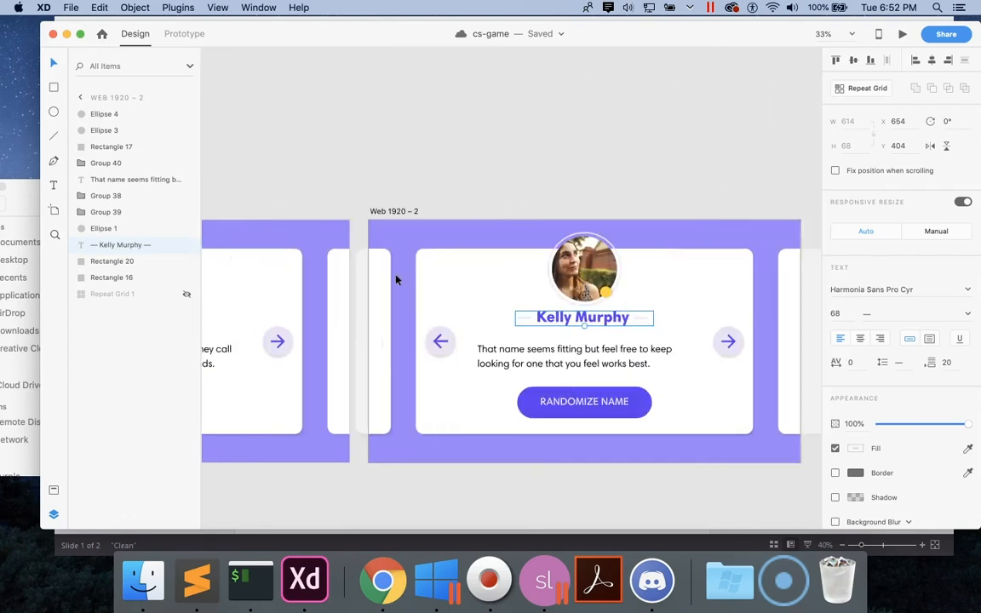
scroll(395, 279, right, 12)
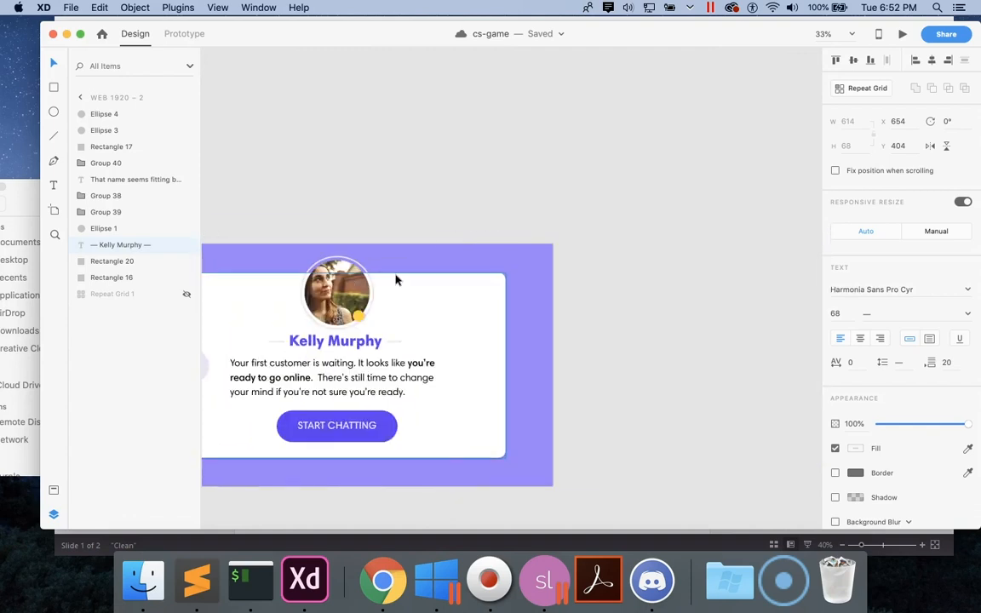
scroll(395, 279, left, 8)
scroll(395, 278, down, 3)
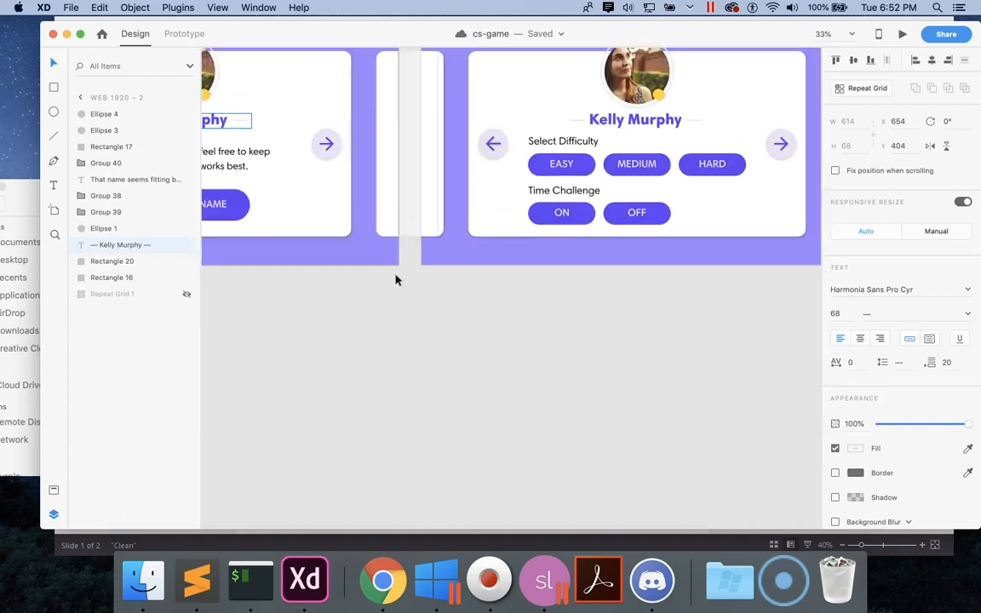
scroll(395, 278, up, 3)
scroll(395, 279, left, 10)
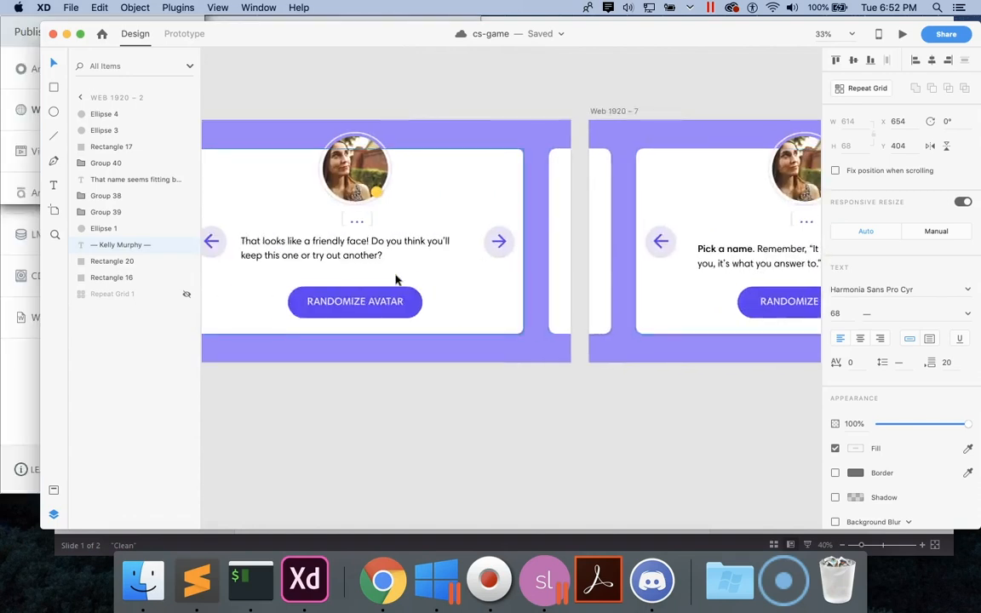
scroll(395, 279, up, 1)
scroll(395, 278, left, 10)
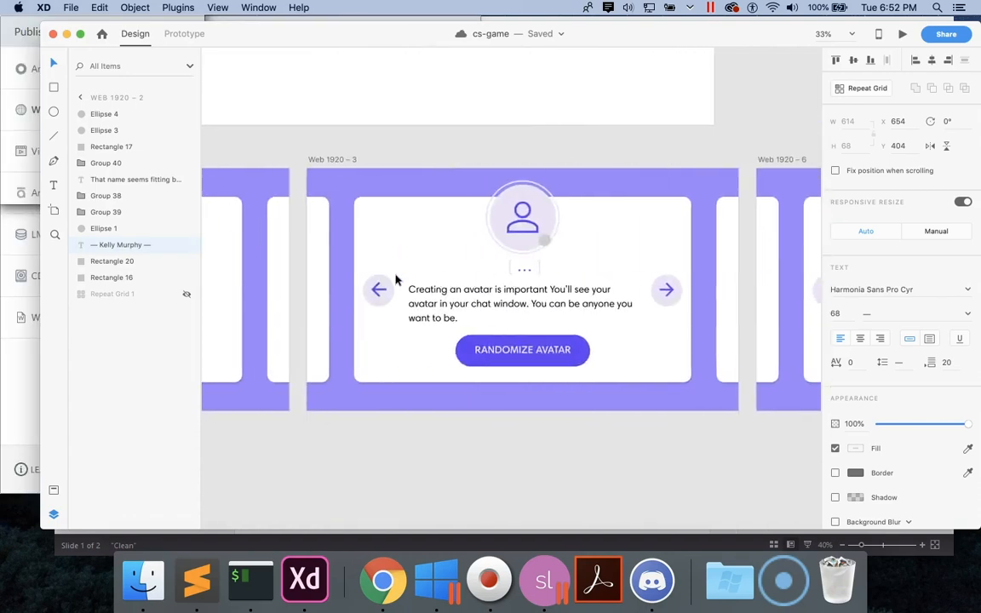
scroll(396, 279, left, 10)
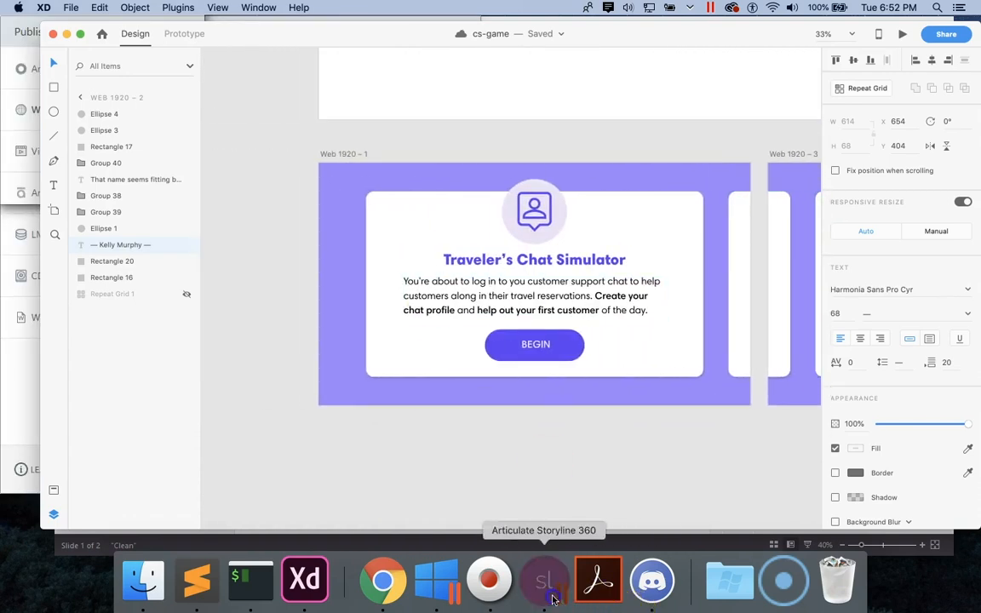
Switch to Storyline, publish the project for Web, and check the CS-Game page in Chrome before returning to Storyline.
click(552, 601)
click(364, 469)
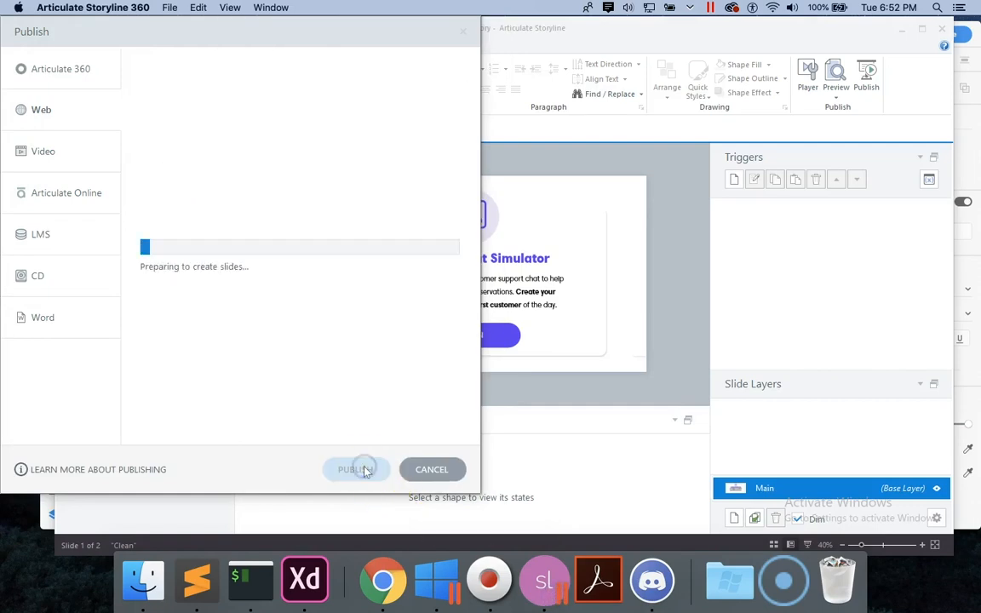
click(381, 586)
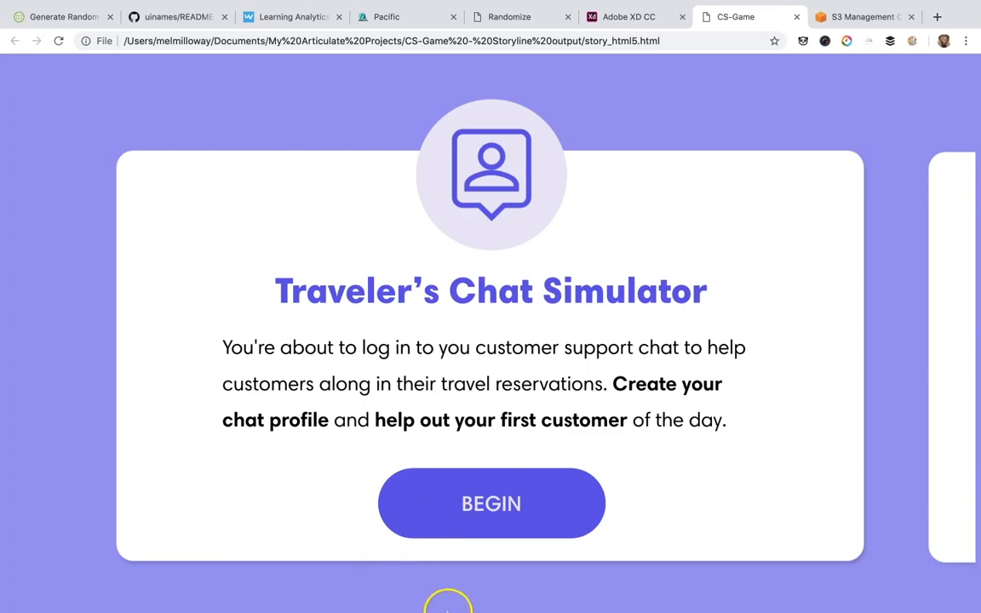
mouse_move(437, 587)
click(542, 580)
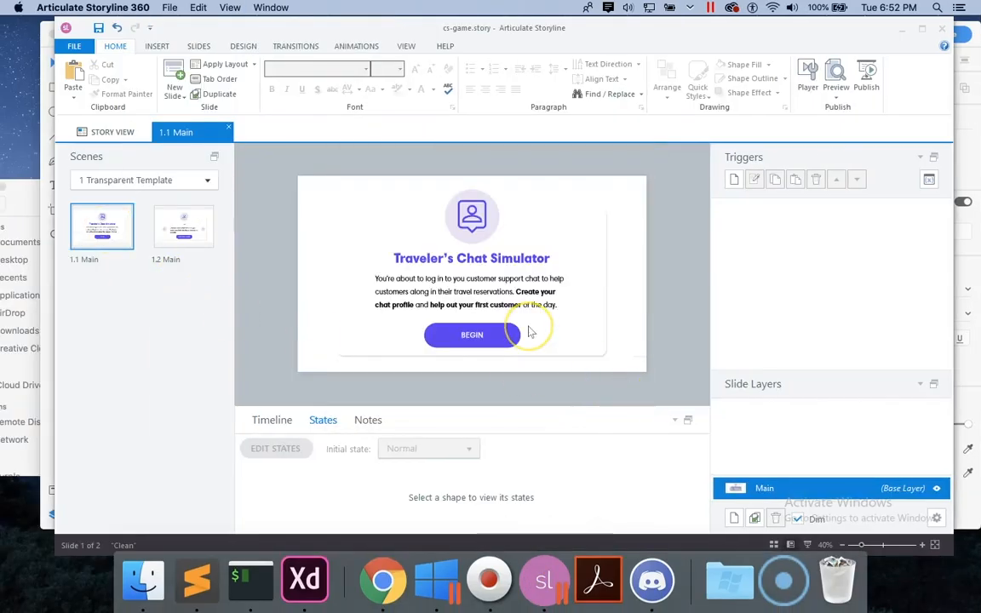
Examine the name, difficulty and time challenge artboards in Adobe XD, and return to Storyline.
click(305, 580)
scroll(503, 372, right, 15)
scroll(560, 412, left, 20)
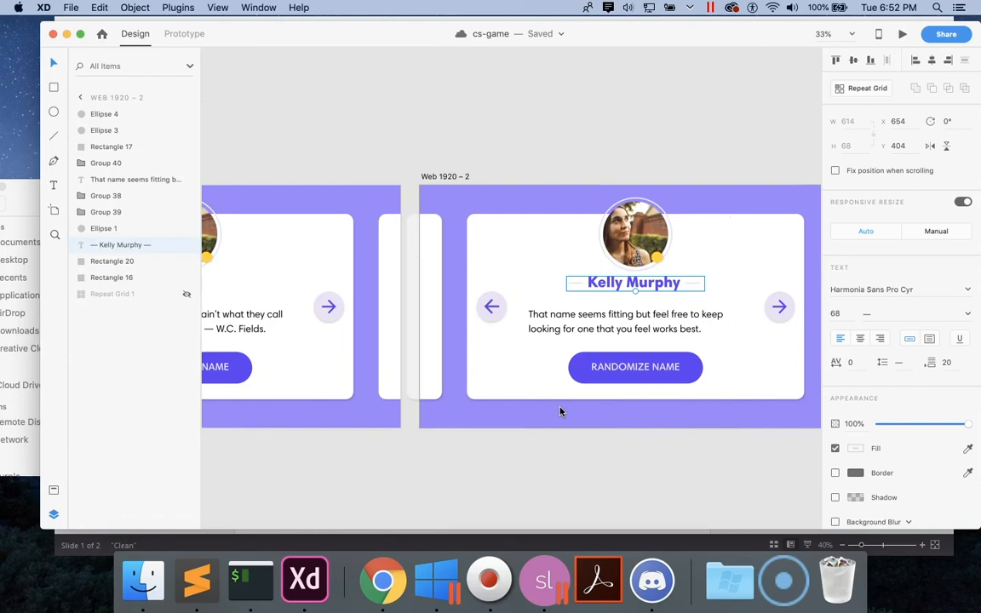
scroll(560, 412, right, 10)
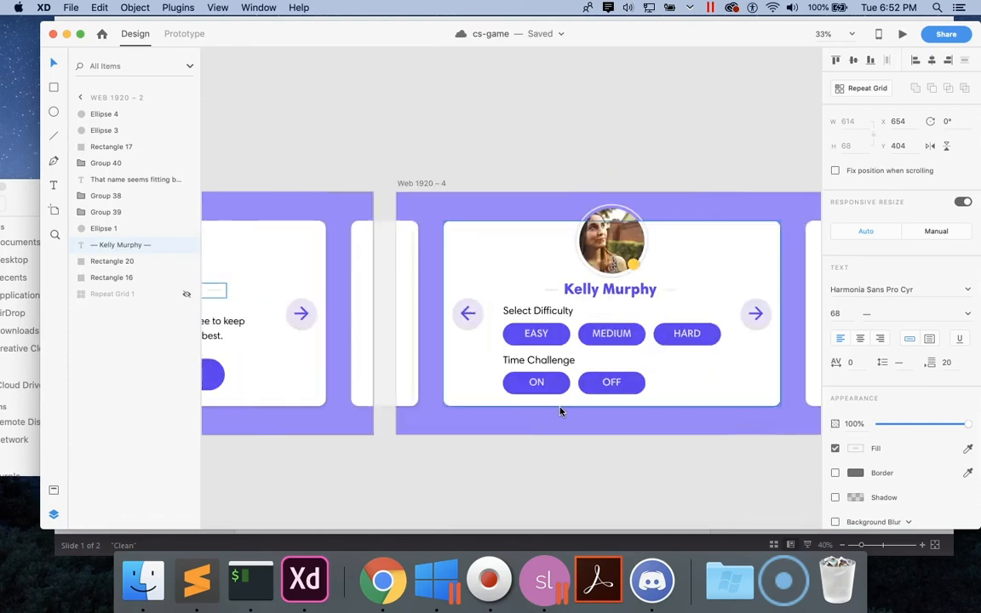
scroll(560, 411, right, 5)
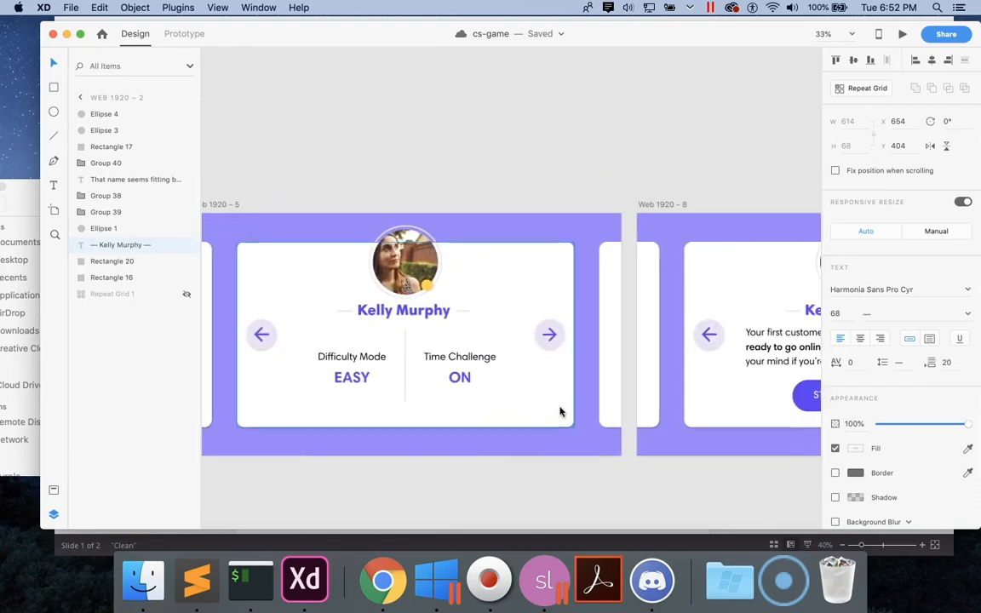
scroll(560, 411, right, 5)
click(567, 585)
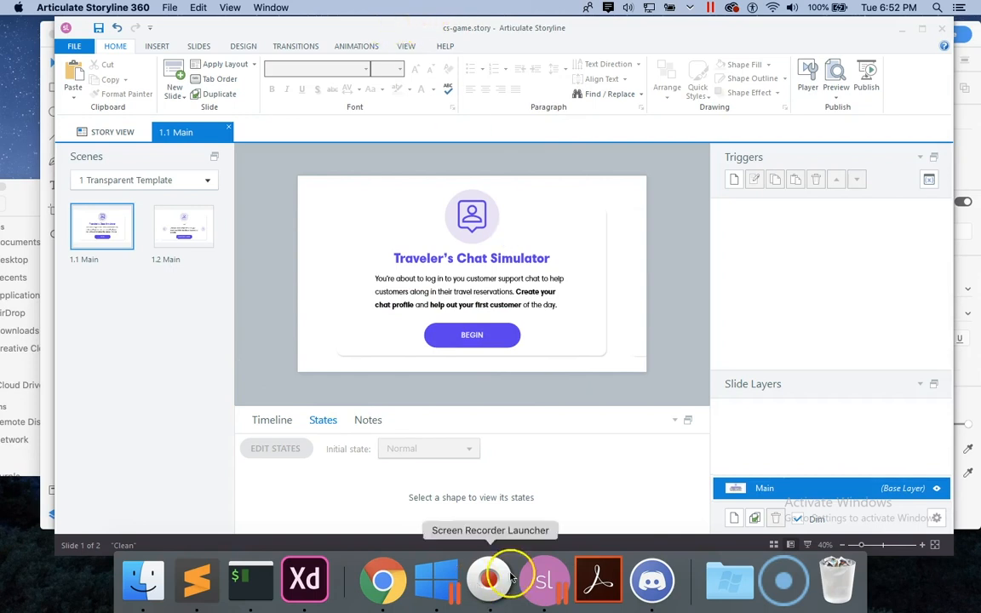
right_click(543, 582)
mouse_move(588, 460)
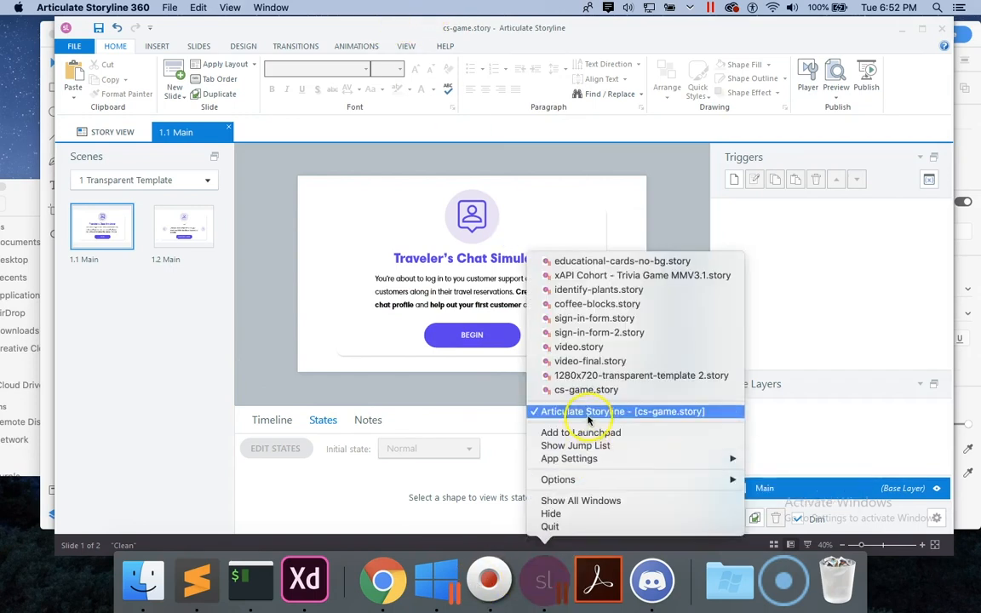
click(588, 414)
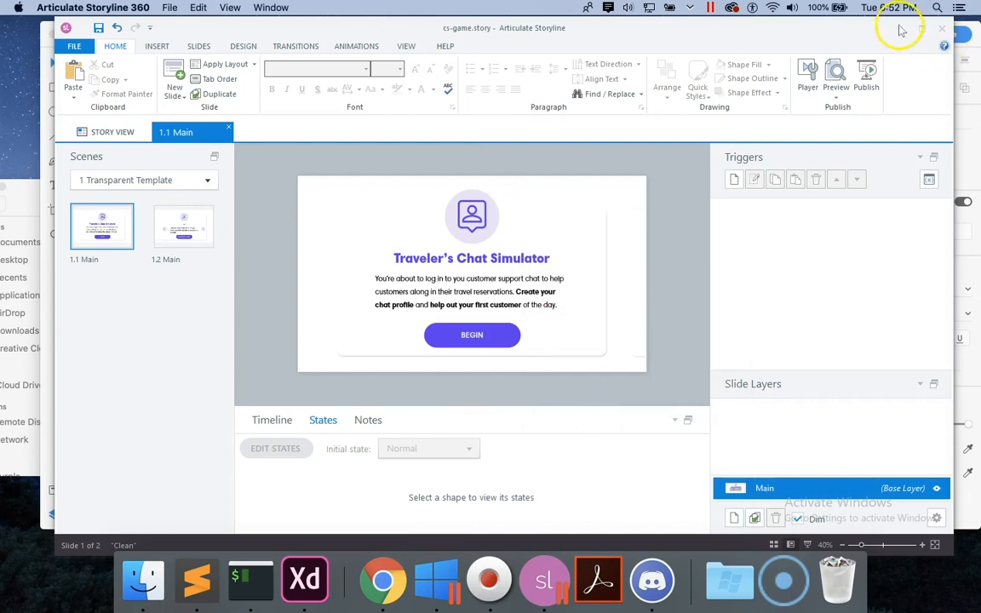
click(383, 582)
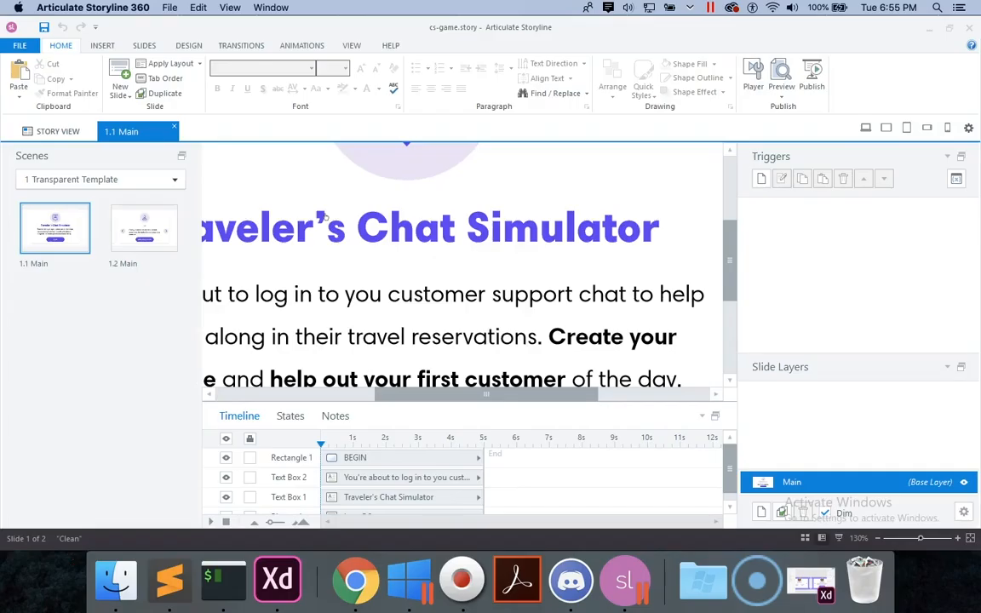
Add a trigger to the BEGIN button on slide 1.1 that jumps to slide 1.2 Main when the user clicks it.
click(878, 539)
click(878, 539)
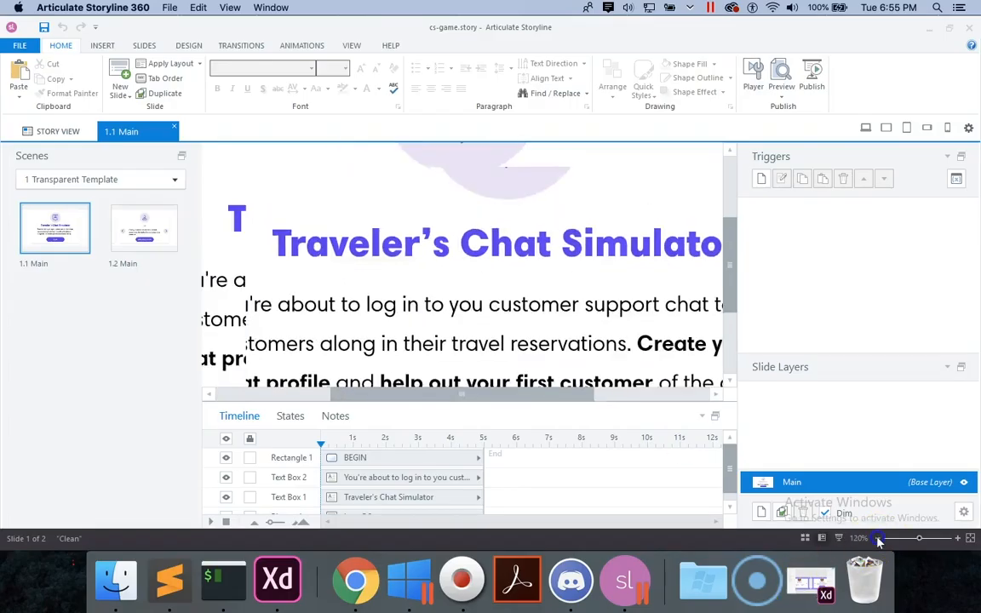
click(878, 539)
click(878, 539)
click(878, 539)
click(878, 539)
click(879, 539)
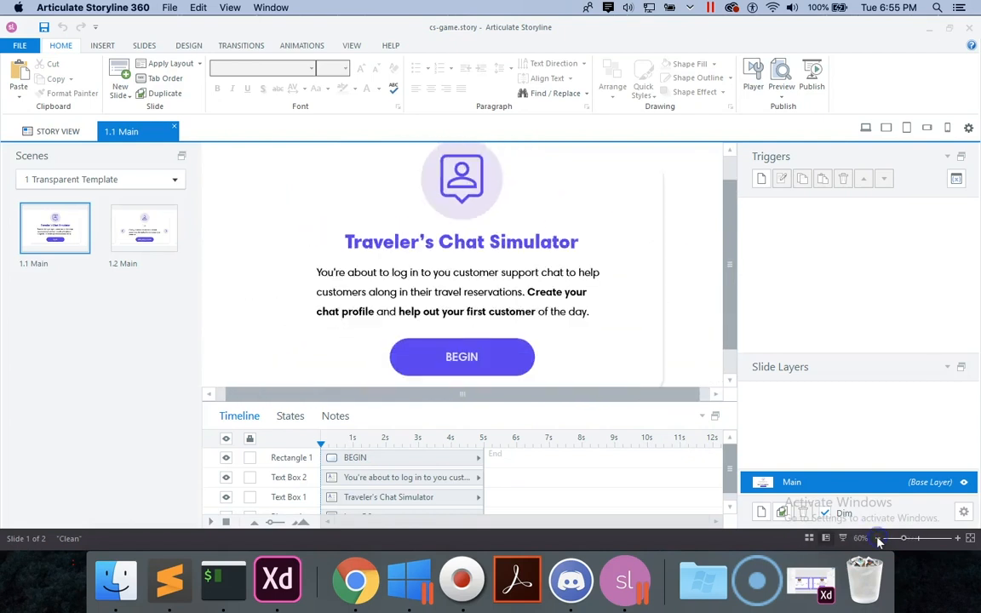
click(878, 539)
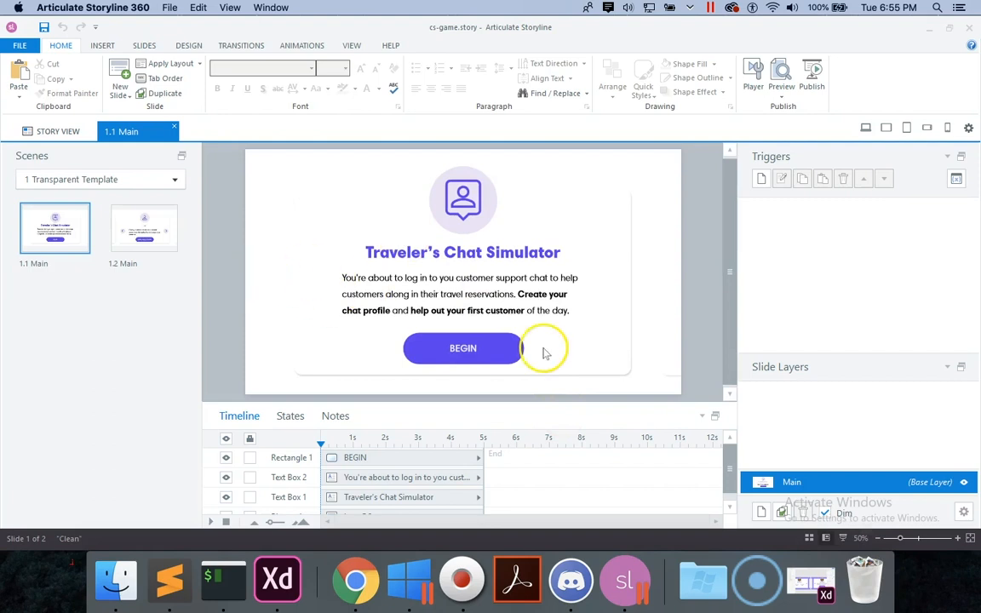
click(493, 336)
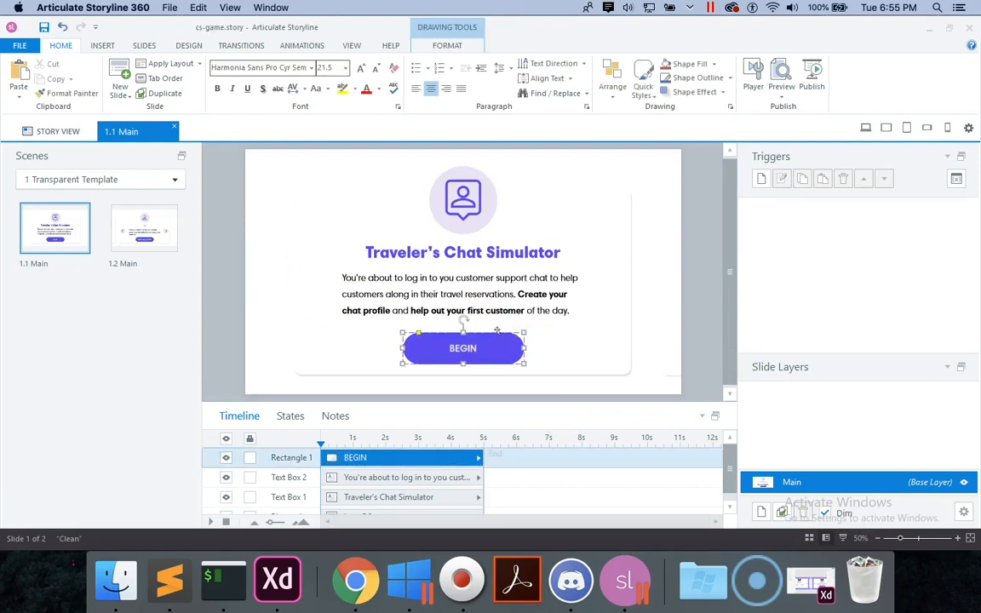
click(497, 332)
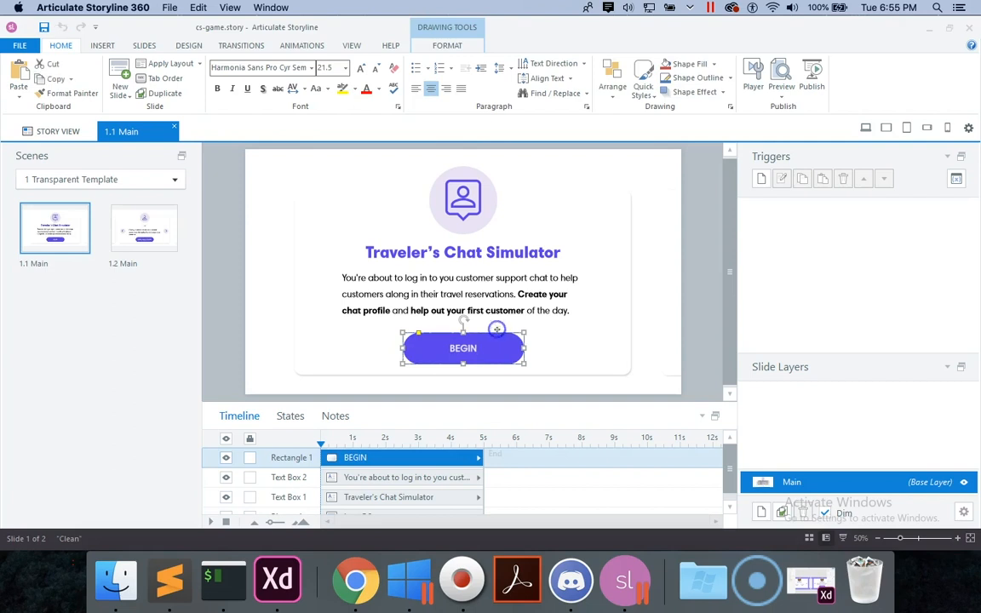
click(760, 180)
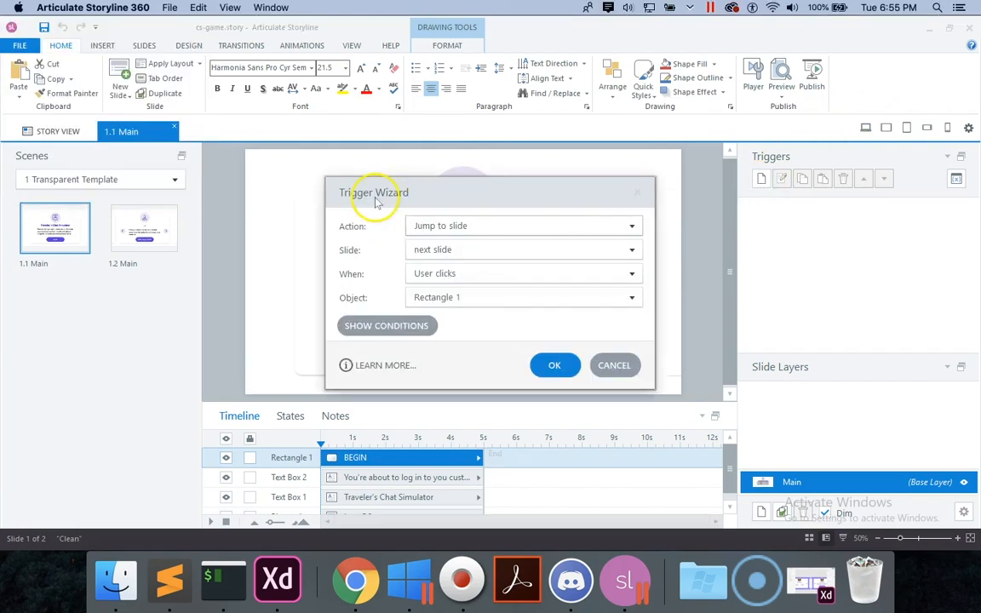
click(465, 249)
click(443, 373)
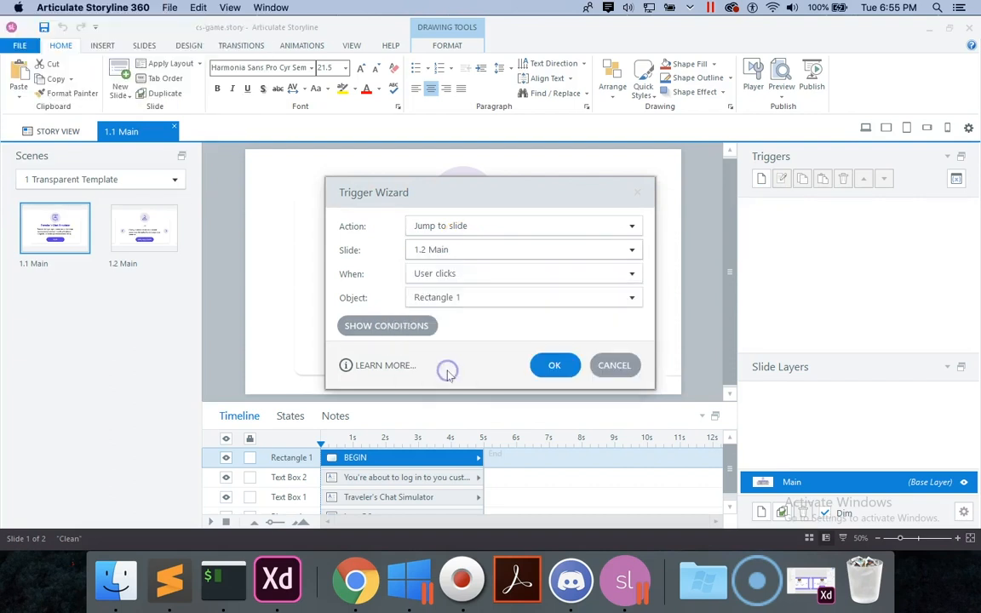
click(549, 365)
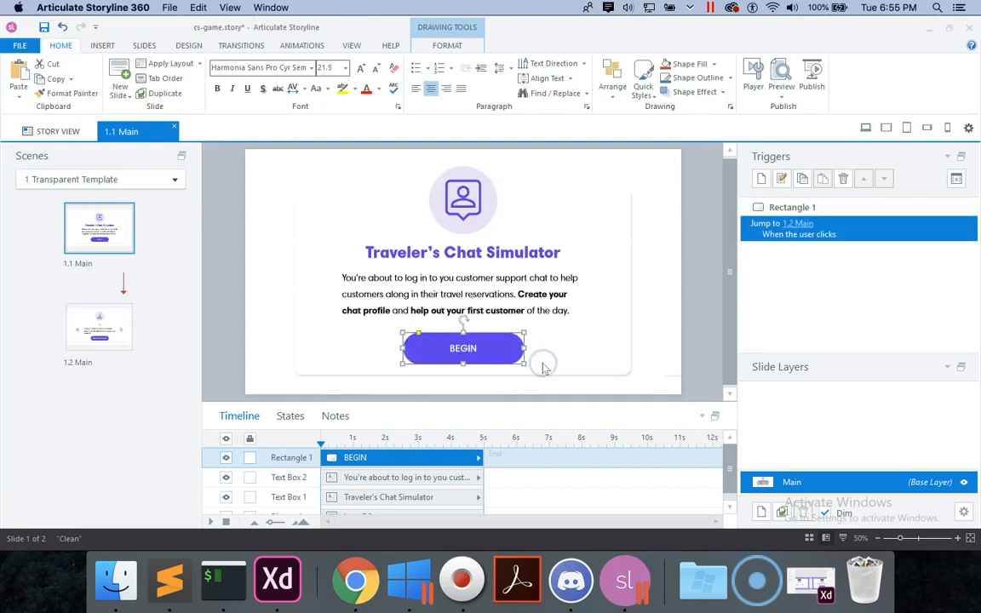
Rename slide 1.2 as Randomize Avatar.
click(114, 334)
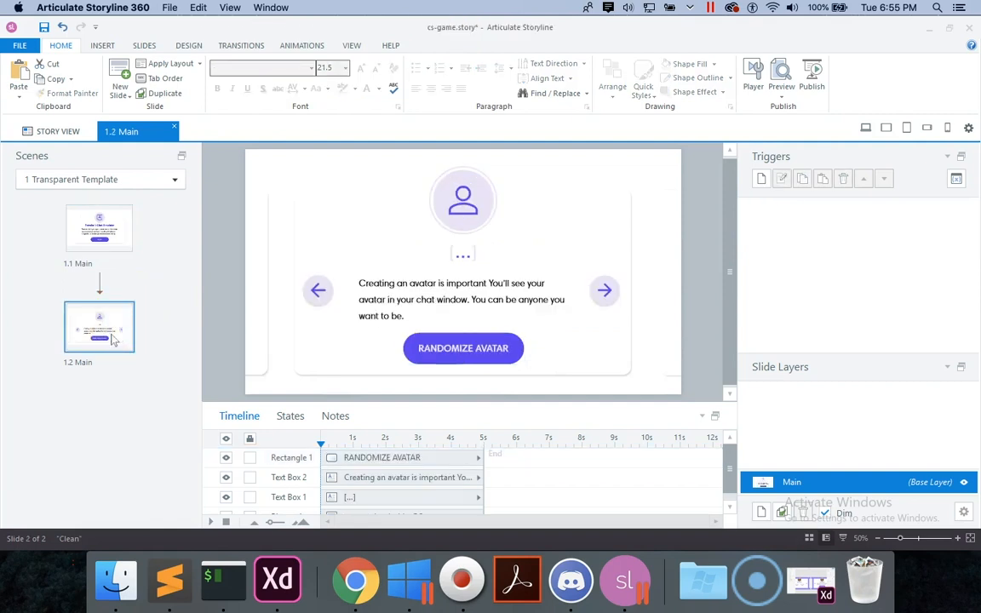
click(78, 363)
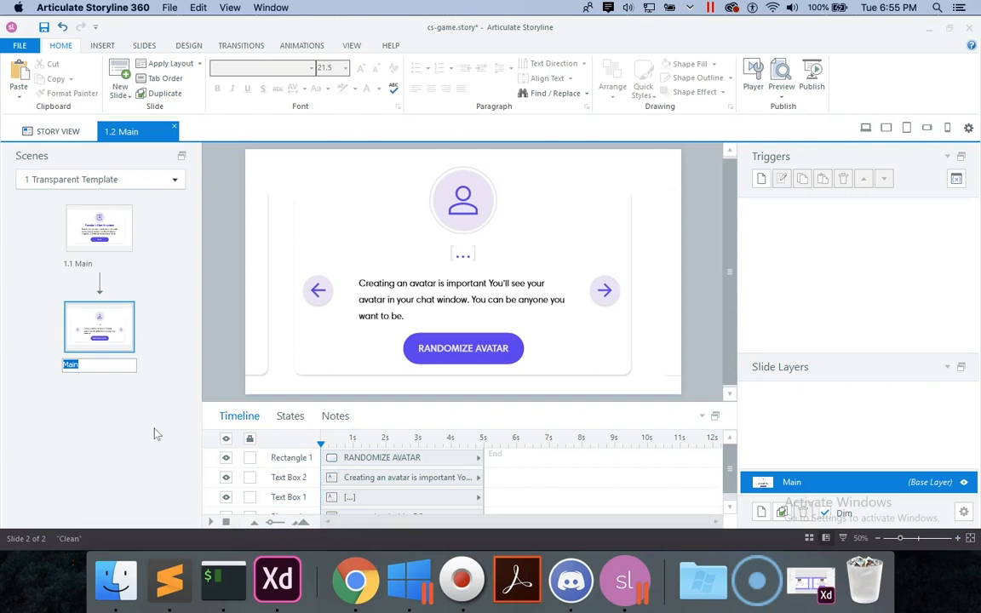
text(Randomize Avatar)
key(Return)
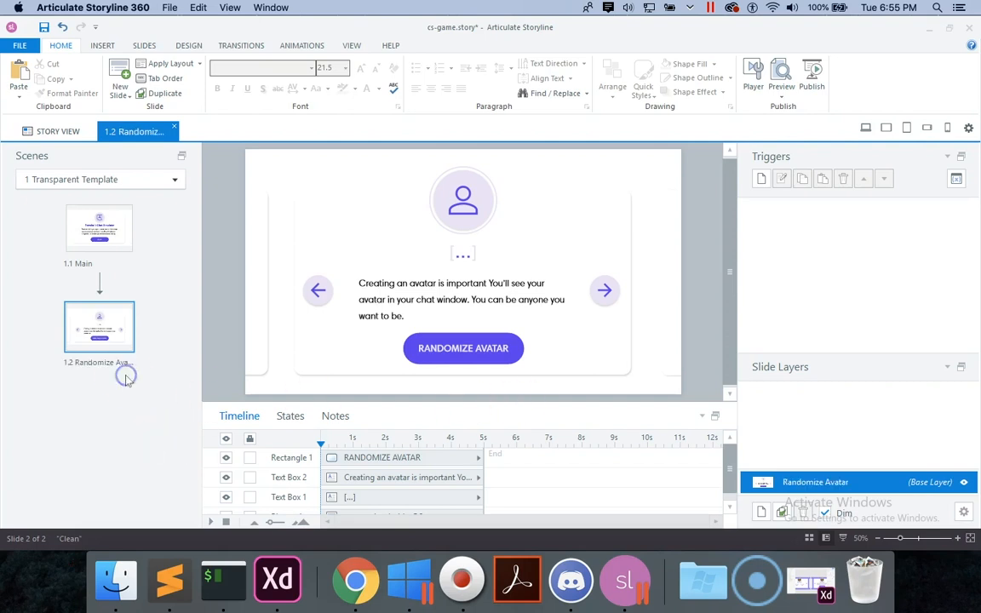
Publish the entire CS-Game project for Web and dismiss the publishing result.
click(20, 45)
click(50, 297)
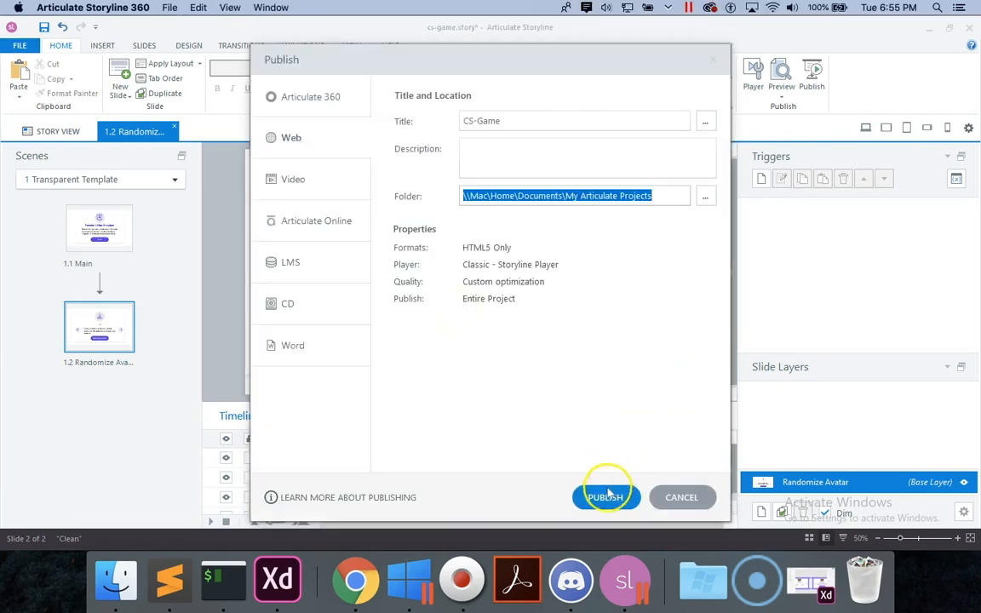
click(606, 496)
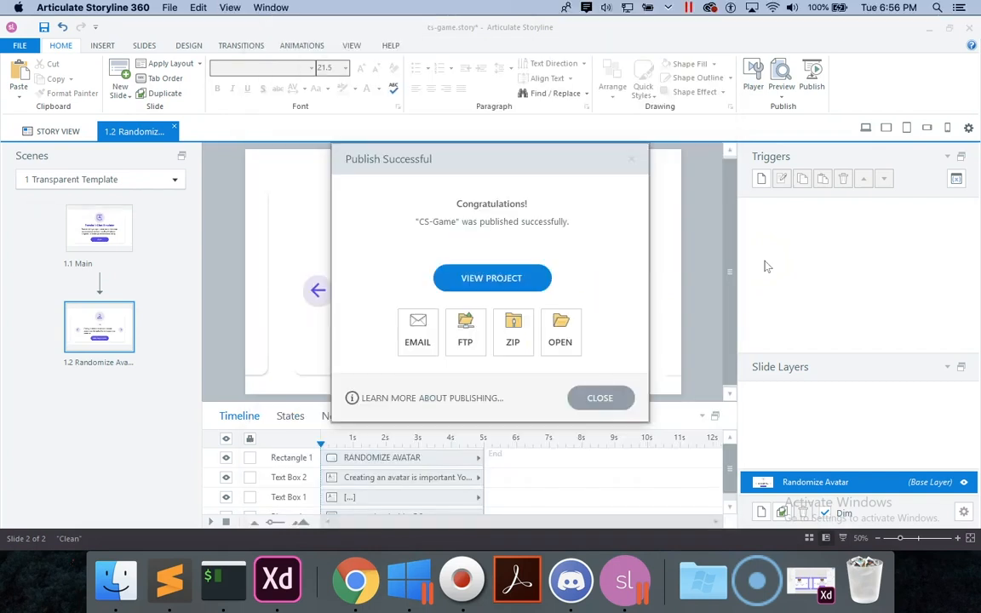
click(621, 397)
Switch to Chrome, reload the CS-Game page, and test the BEGIN button's jump to the avatar slide.
click(387, 586)
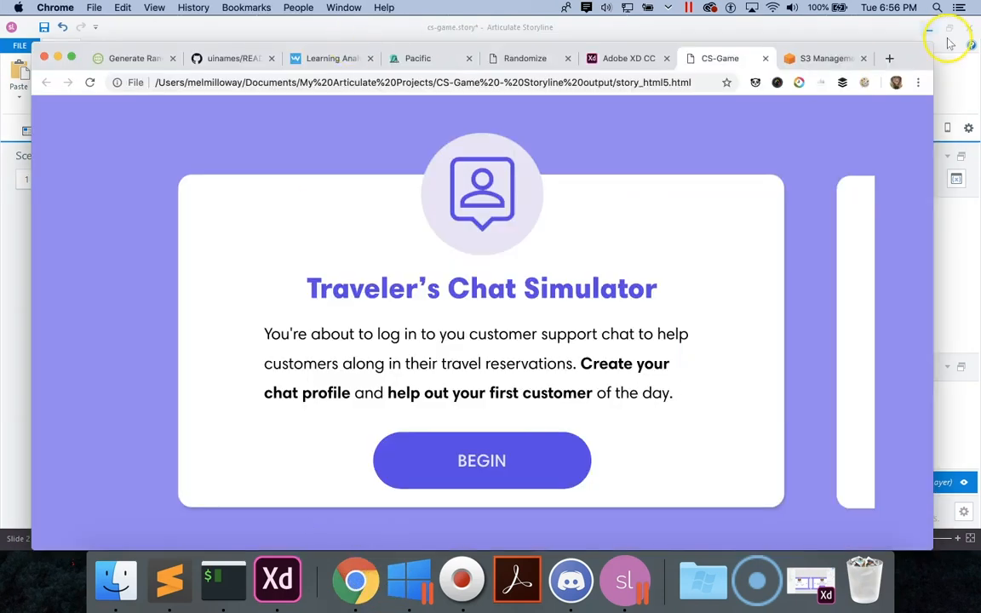
drag(920, 48, 921, 31)
click(90, 56)
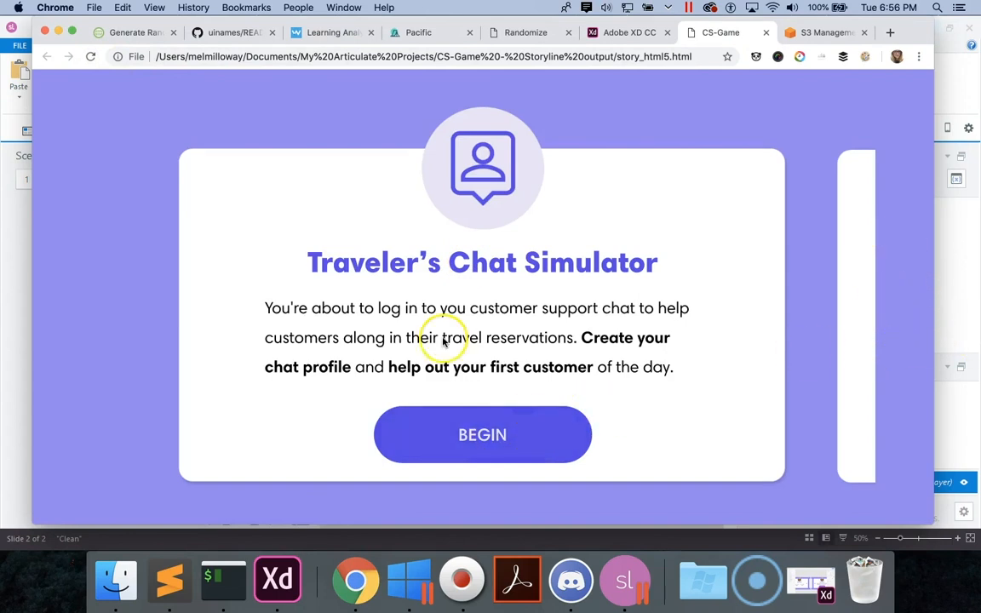
click(434, 438)
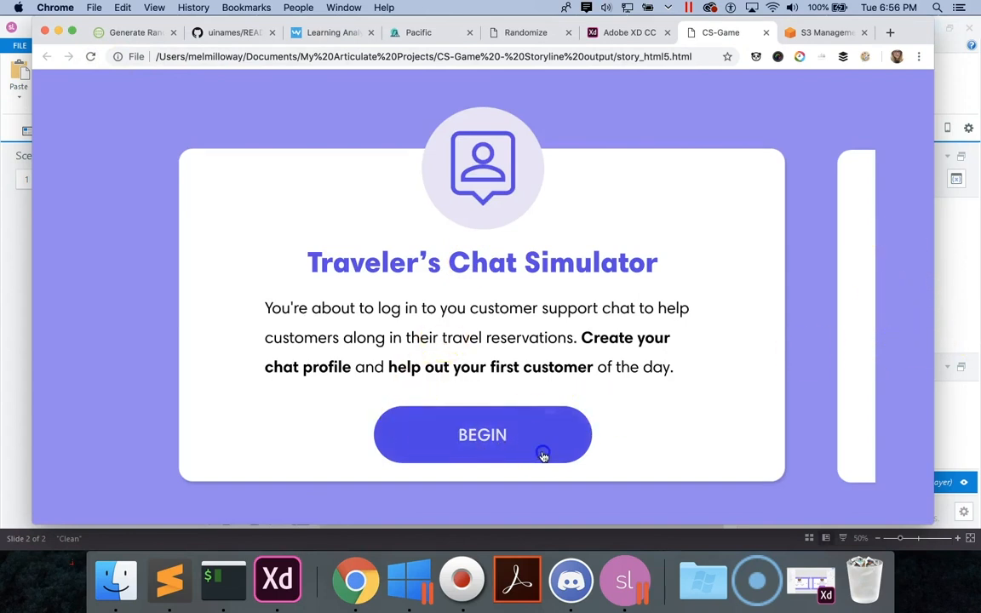
click(549, 368)
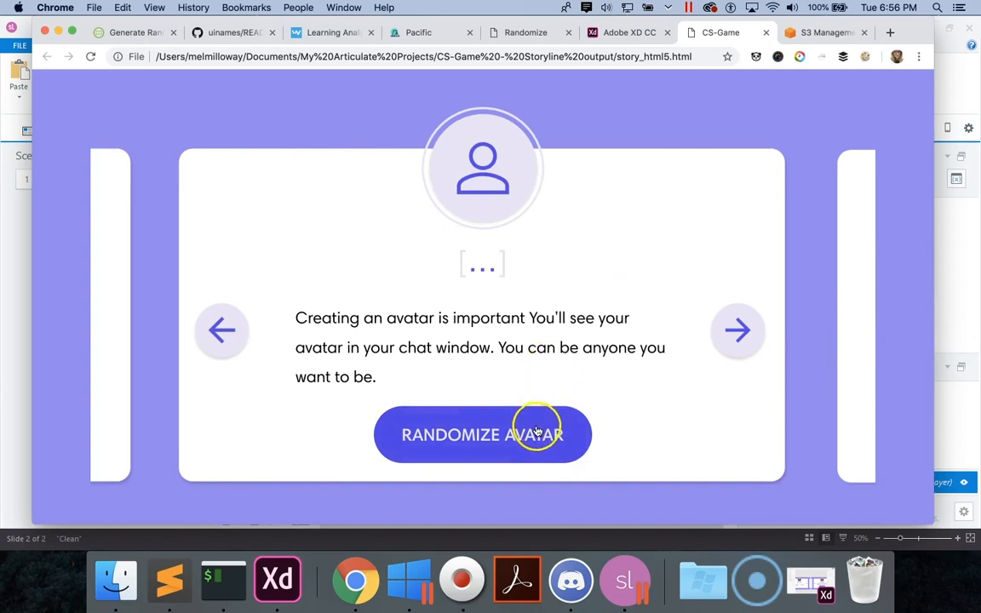